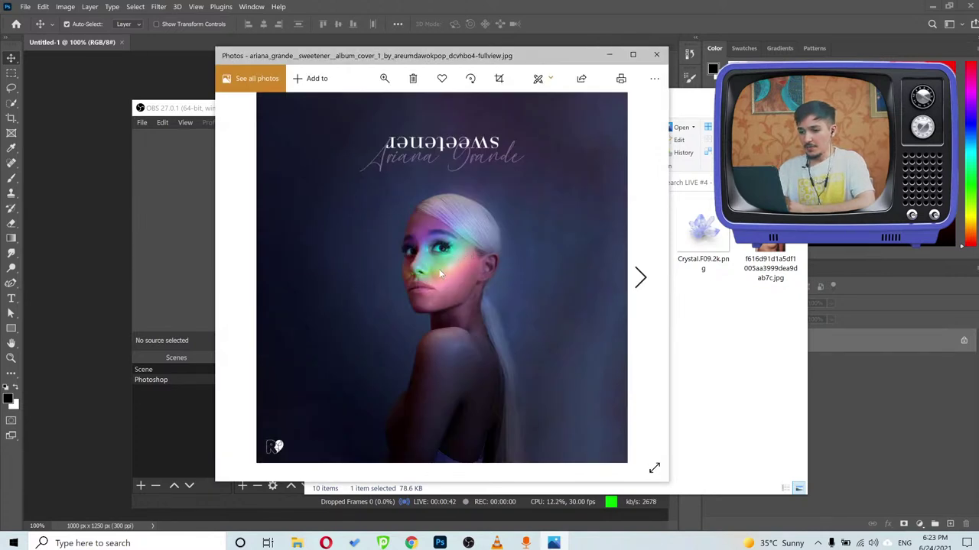
Examine the rainbow light on the face in the album cover image and switch the OBS stream to the scene named Scene.
scroll(439, 269, "up", 2)
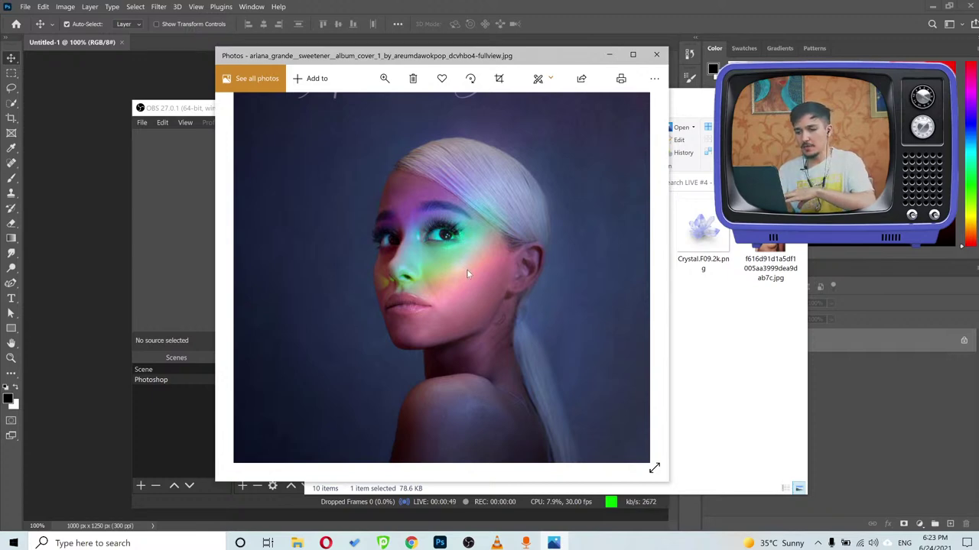
scroll(467, 269, "down", 2)
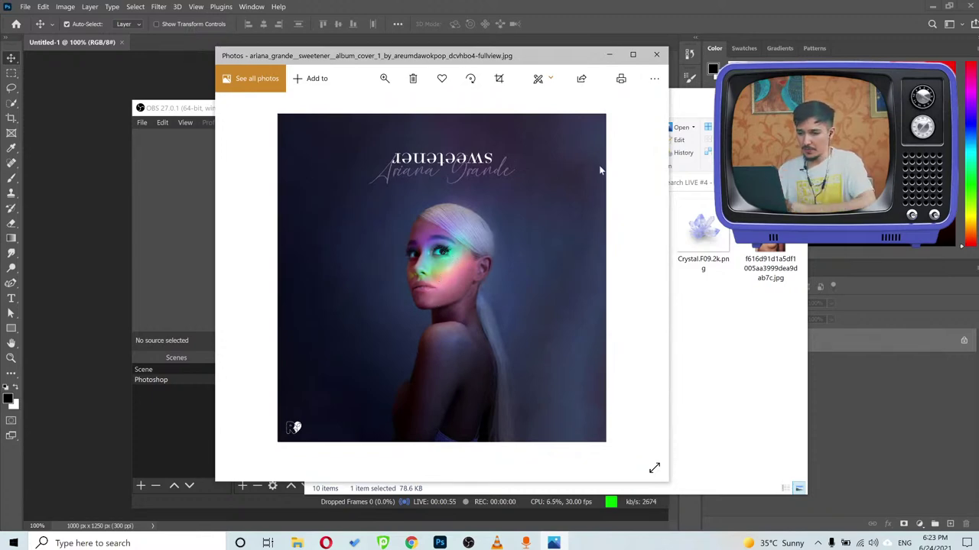
left_click(468, 542)
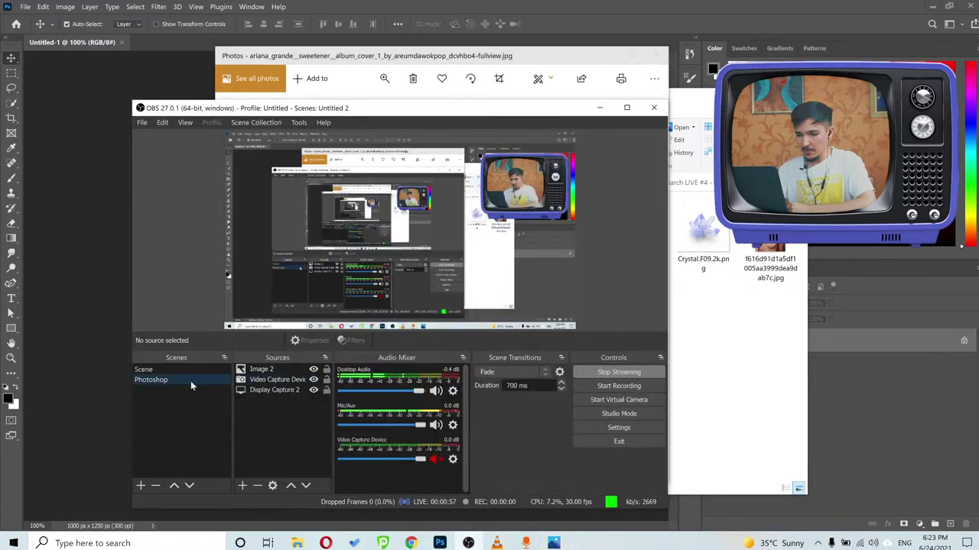
left_click(155, 370)
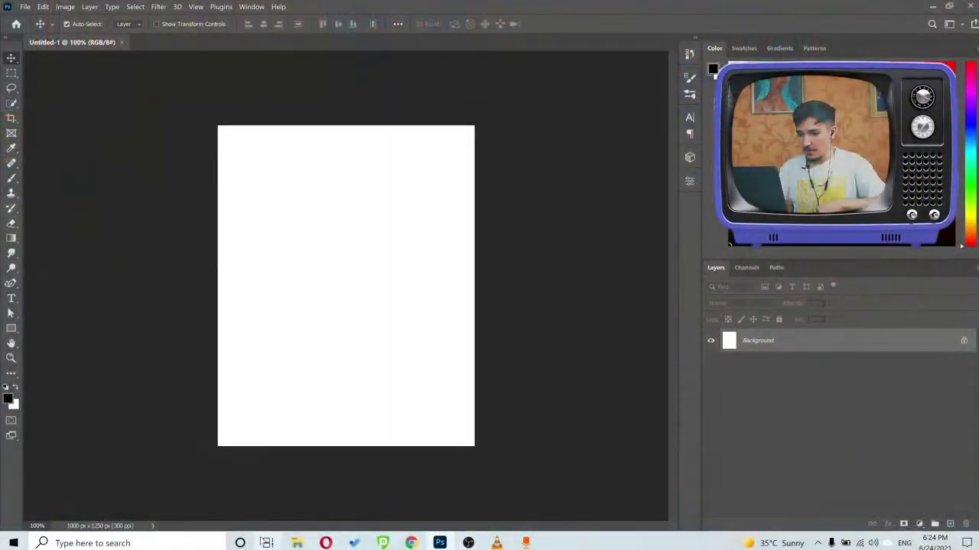
Open f616d91d1a5df1005aa3999dea9dab7c.jpg from the LIVE #4 - ariana grande folder, examine the portrait up close, and close it.
left_click(296, 543)
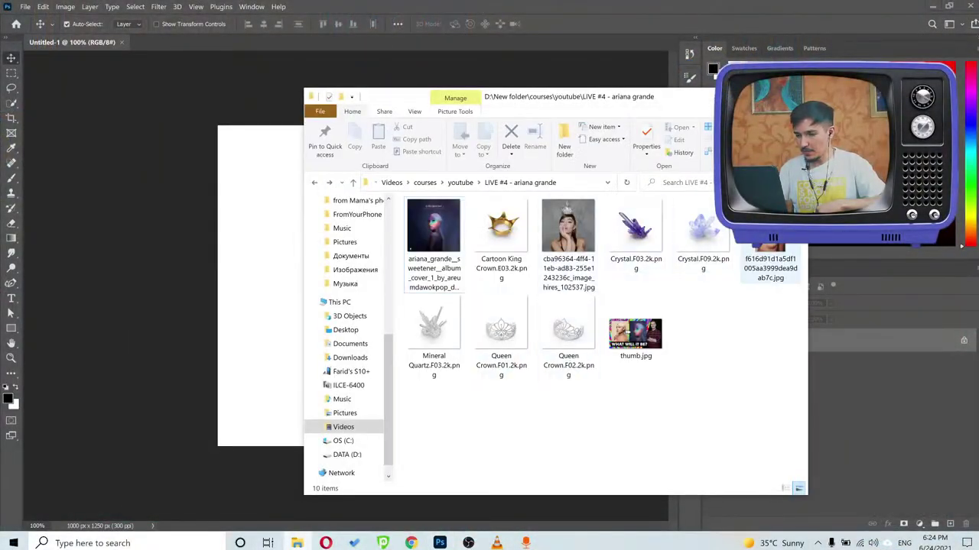
left_click(770, 264)
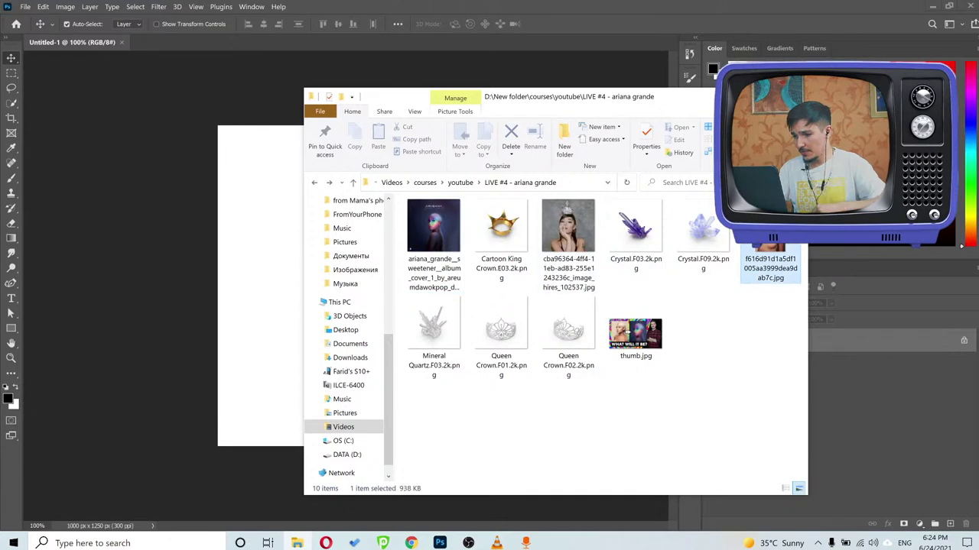
key("Return")
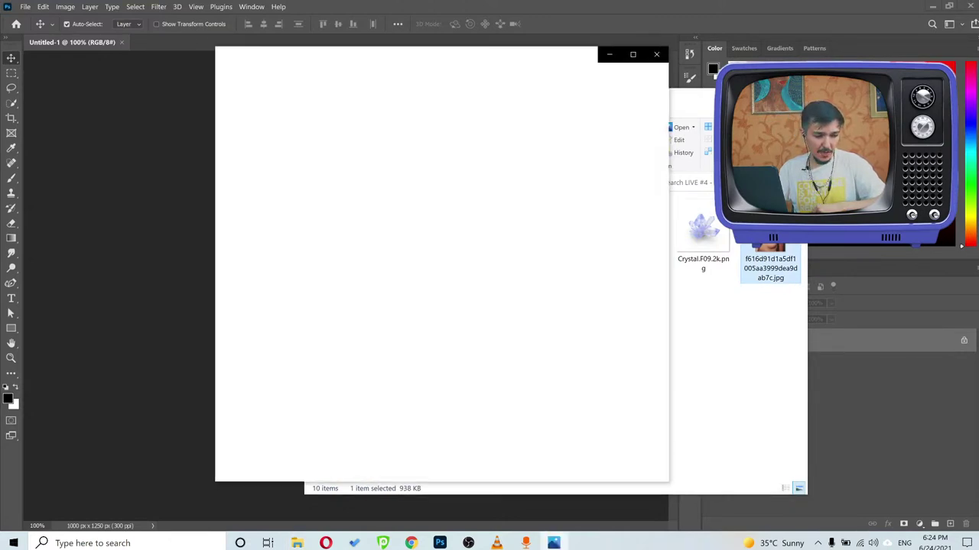
scroll(449, 261, "up", 3)
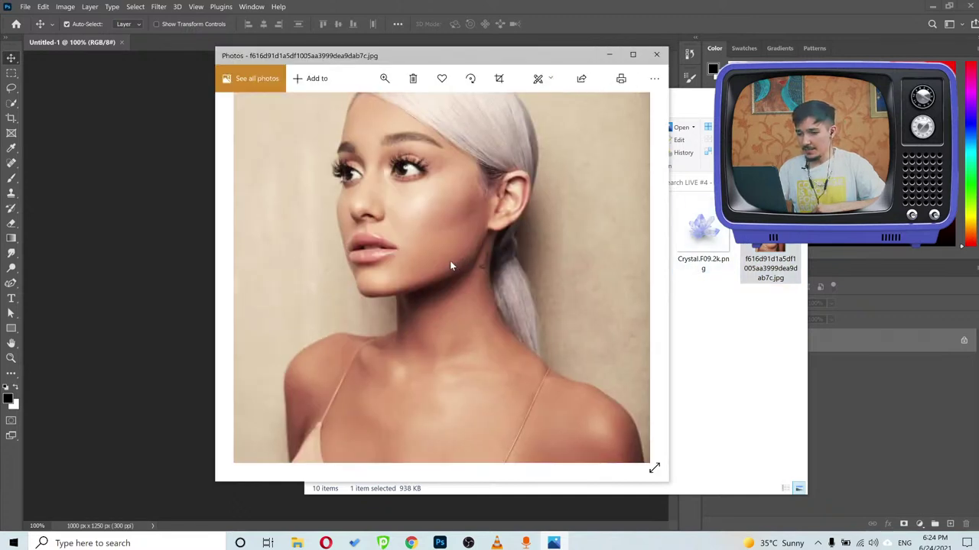
scroll(456, 268, "down", 1)
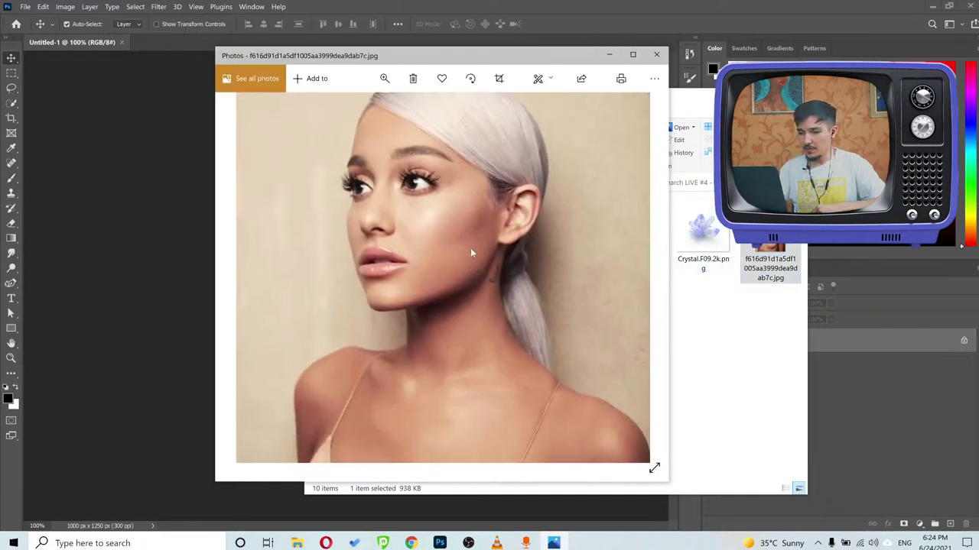
left_click(656, 54)
Open the crown portrait cba96364-4ff4-11eb-ad83-255e1243236c_image_hires_102537.jpg, examine the face and crown enlarged, and close it.
left_click(551, 223)
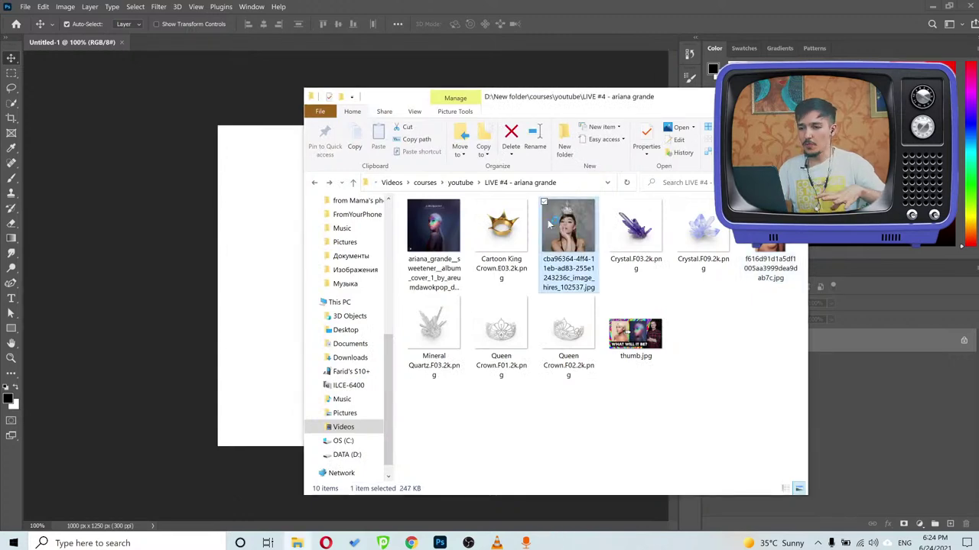
double_click(548, 223)
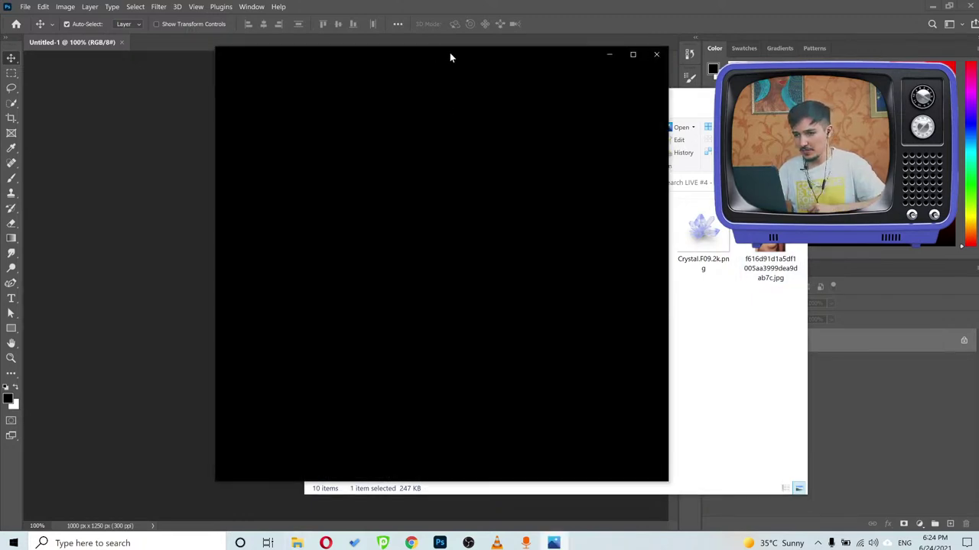
left_click_drag(450, 52, 587, 59)
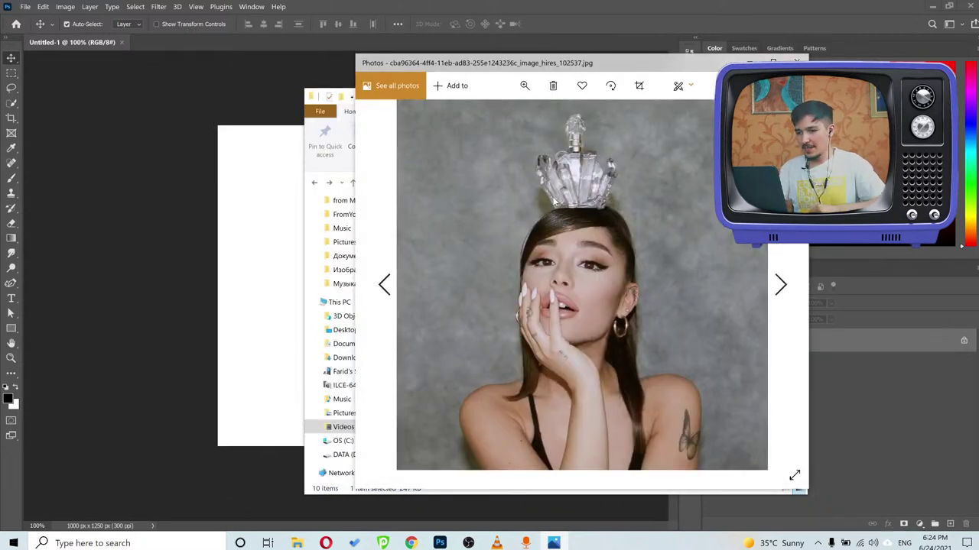
scroll(593, 174, "up", 1)
left_click(773, 63)
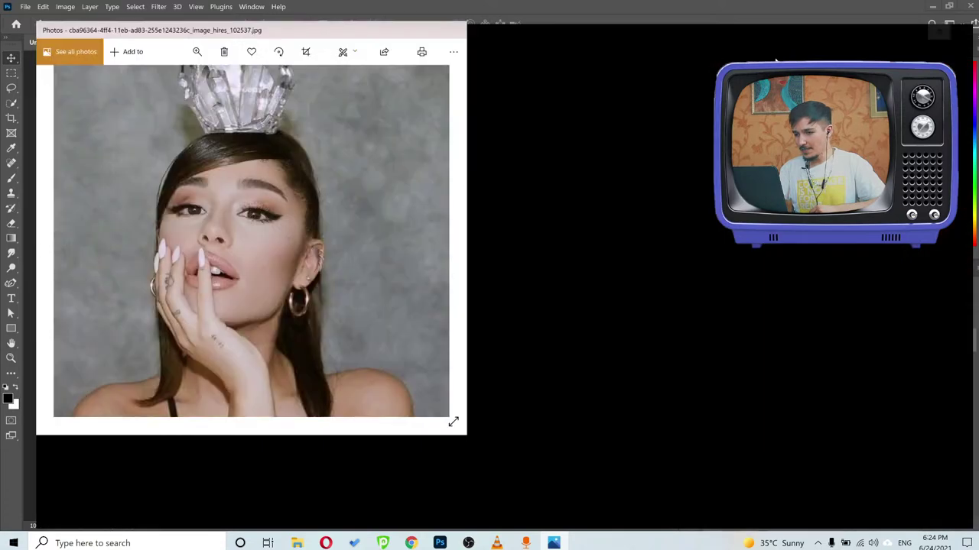
scroll(458, 259, "up", 3)
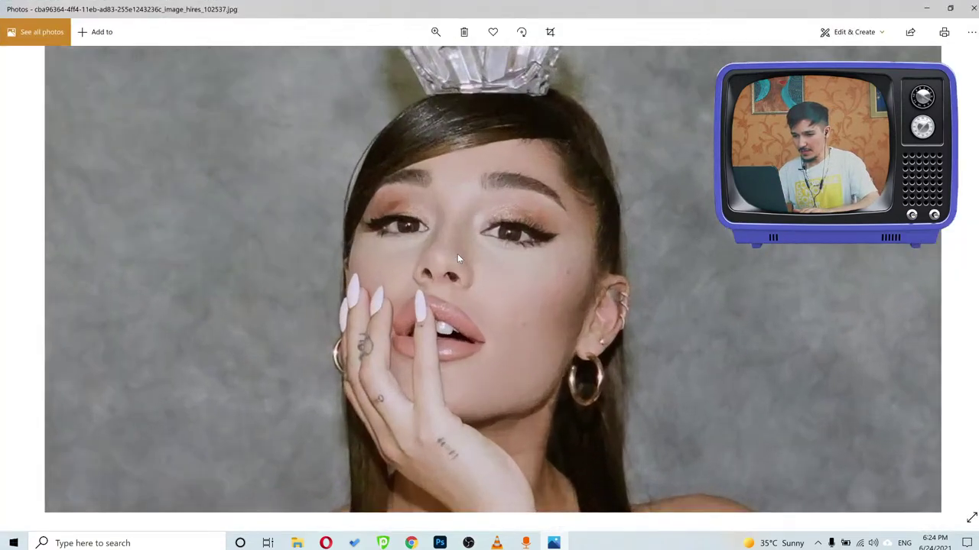
scroll(457, 259, "down", 3)
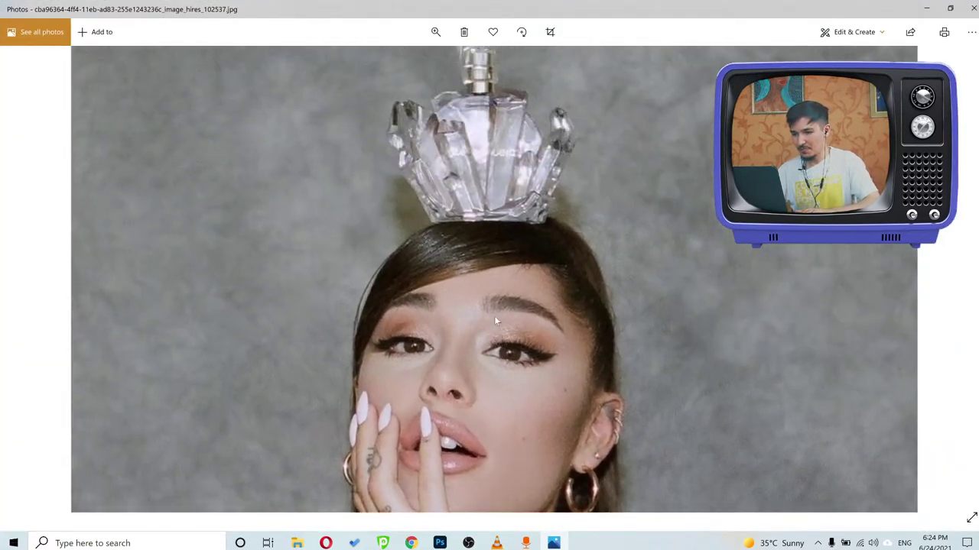
scroll(494, 321, "down", 3)
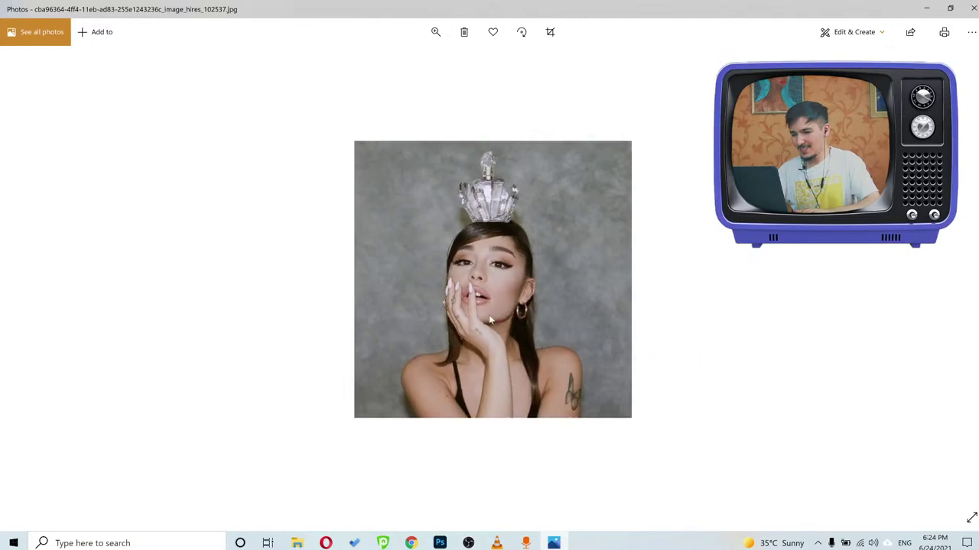
left_click(971, 9)
Place f616d91d1a5df1005aa3999dea9dab7c.jpg in the Untitled-1 document, scaled to about 49.83% so the portrait fills the canvas.
left_click(558, 404)
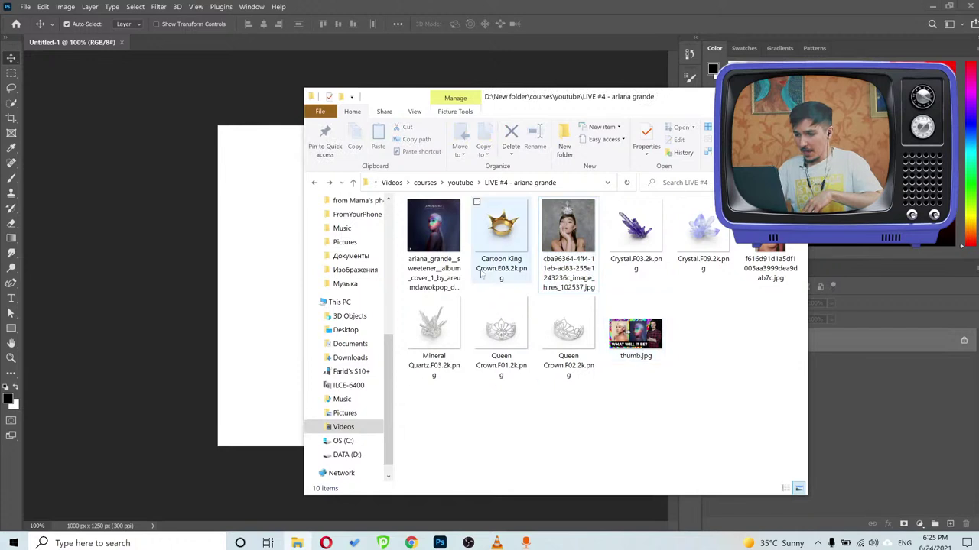
left_click(770, 264)
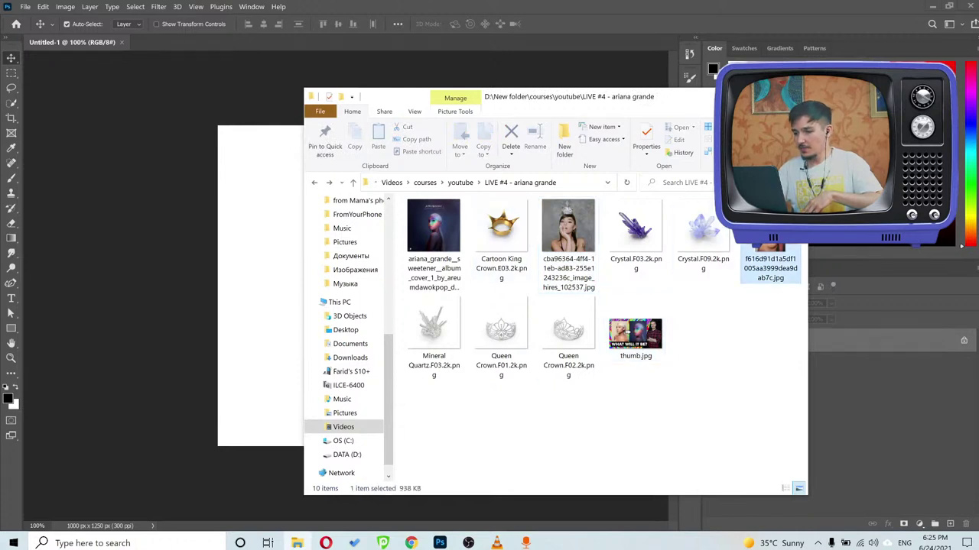
left_click_drag(665, 283, 280, 334)
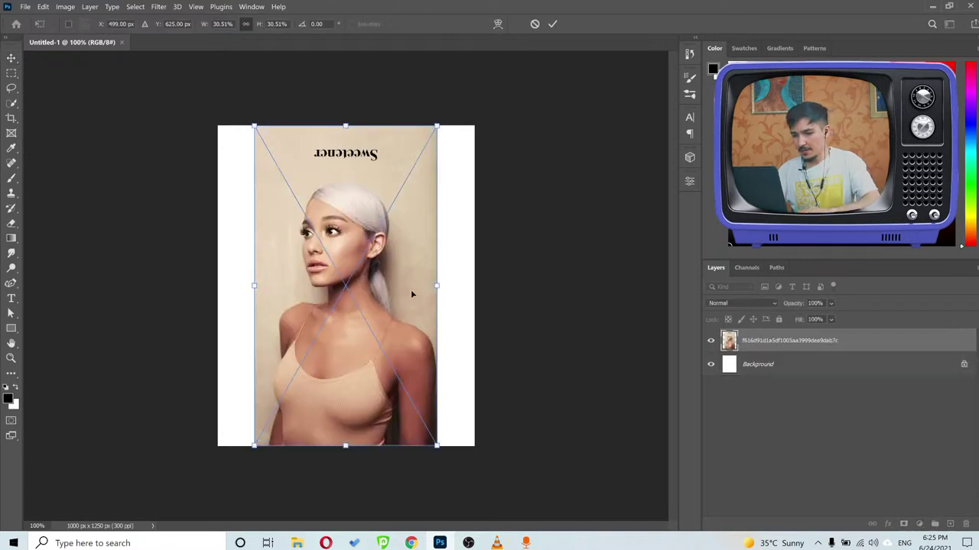
left_click_drag(454, 286, 476, 259)
left_click_drag(434, 206, 435, 233)
left_click_drag(474, 315, 496, 318)
mouse_move(401, 214)
left_mouse_down()
mouse_move(409, 242)
mouse_move(389, 224)
left_mouse_up()
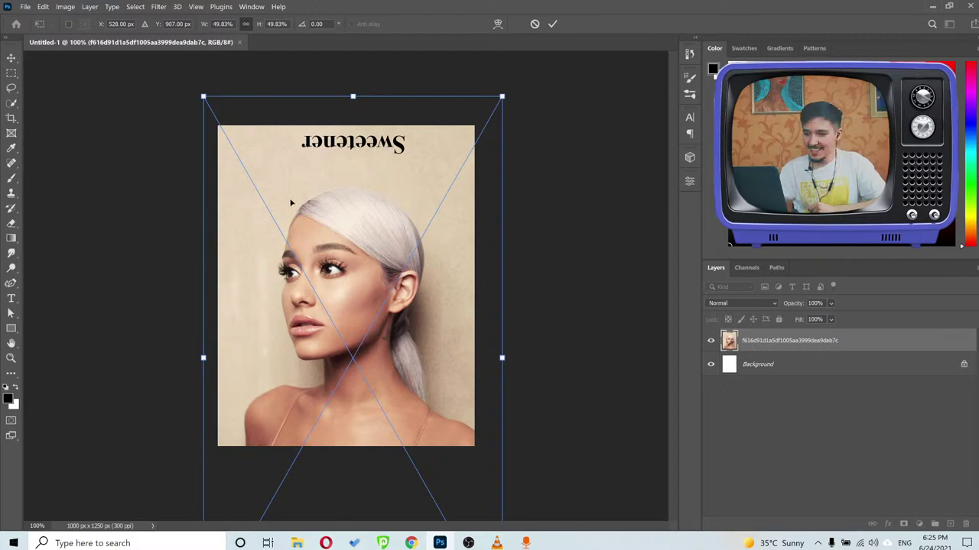
left_click(554, 24)
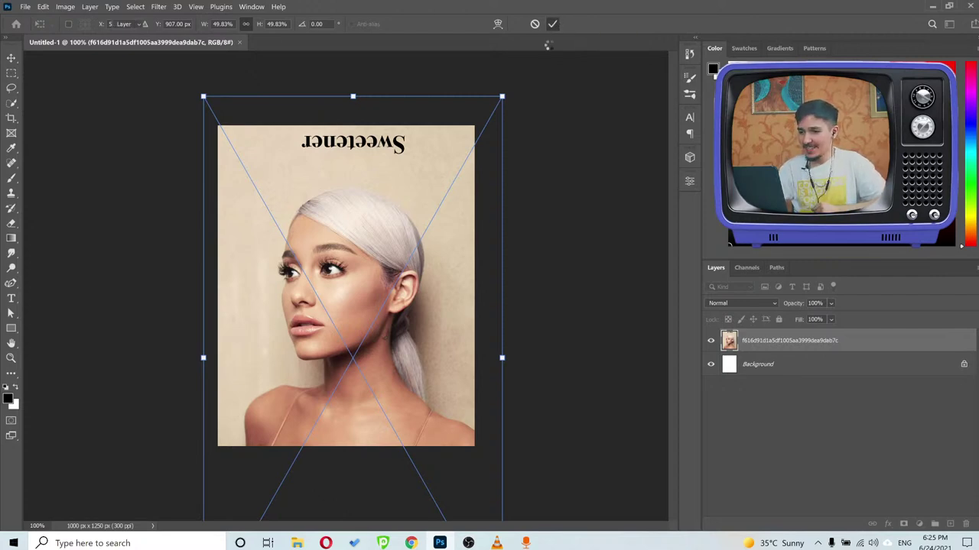
Open the Sweetener album cover image from the project folder, review its lighting and colors, and close it.
left_click(297, 542)
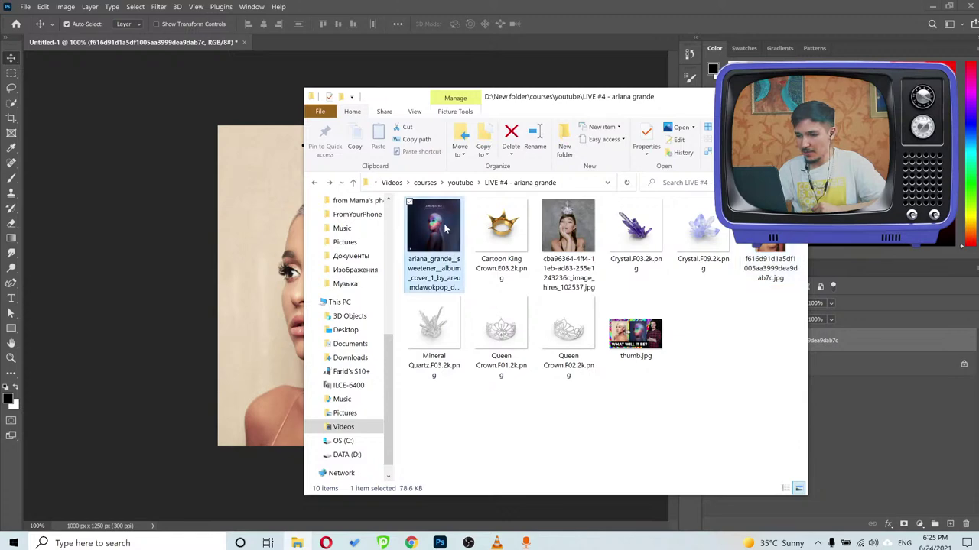
double_click(438, 272)
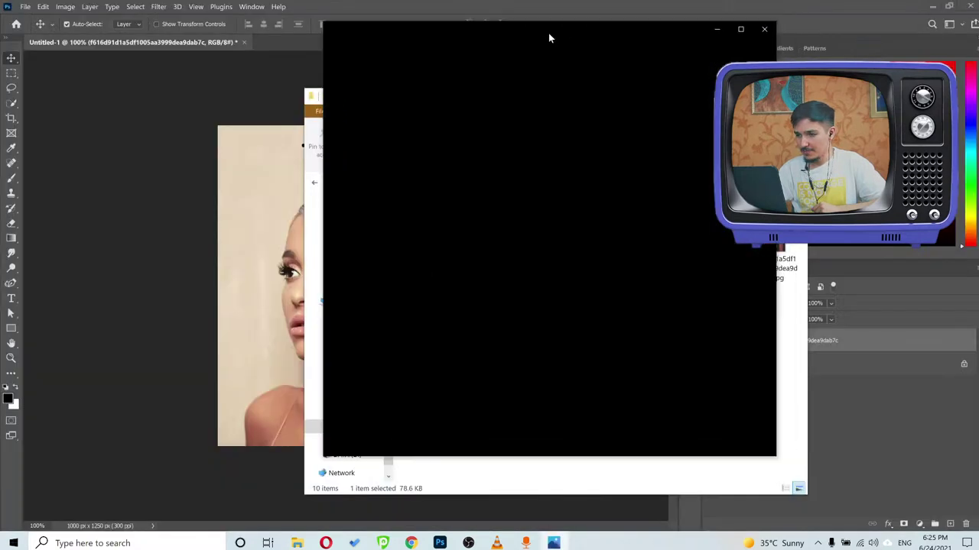
left_click_drag(548, 37, 473, 69)
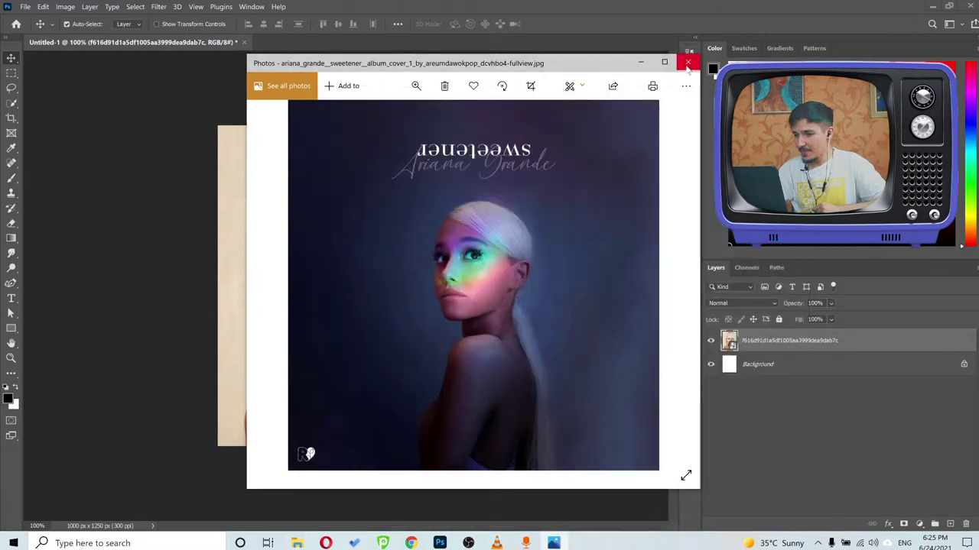
left_click(687, 62)
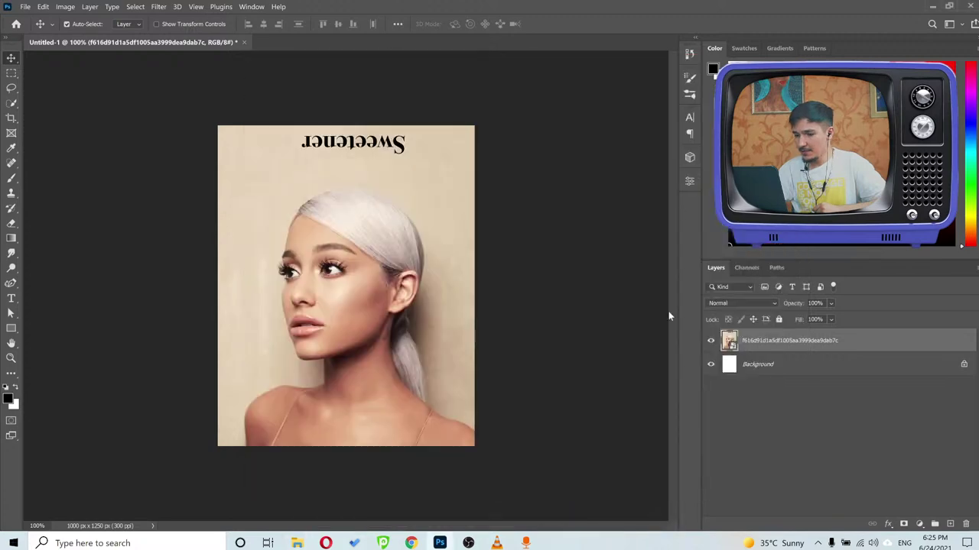
Delete the Background layer and move the portrait slightly upward on the canvas.
left_click_drag(811, 375, 965, 524)
left_click_drag(355, 282, 355, 280)
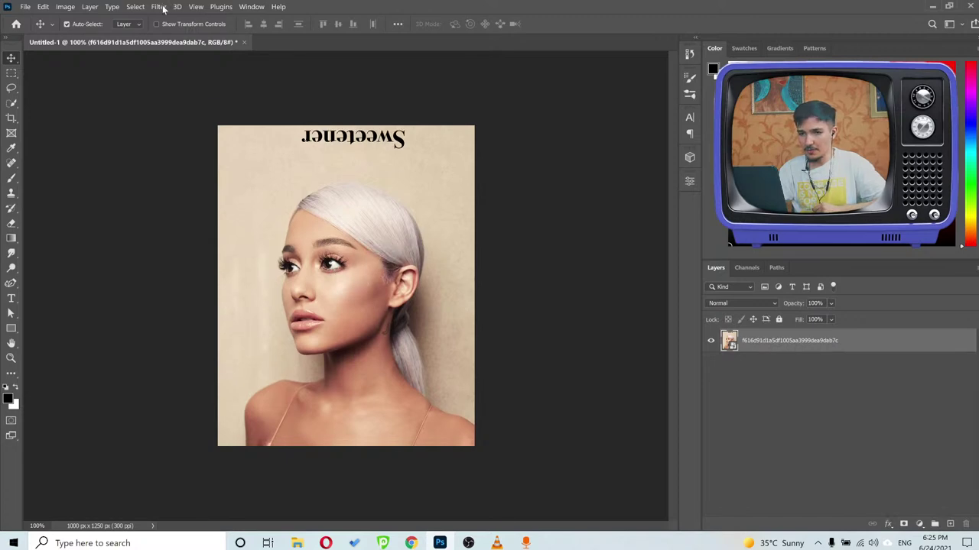
Open the Camera Raw filter for the portrait layer and compare the portrait with the Sweetener album cover image beside it.
left_click(163, 10)
left_click(173, 81)
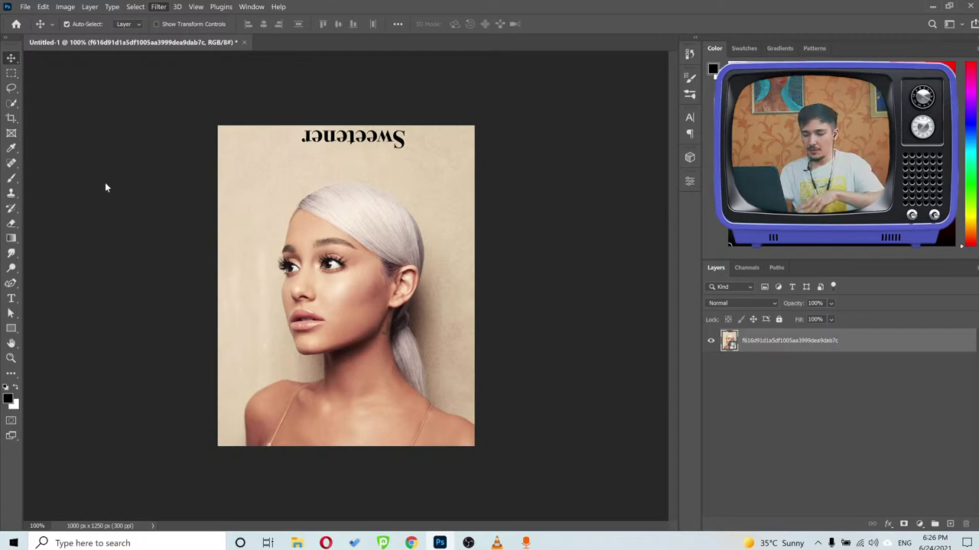
left_click(297, 542)
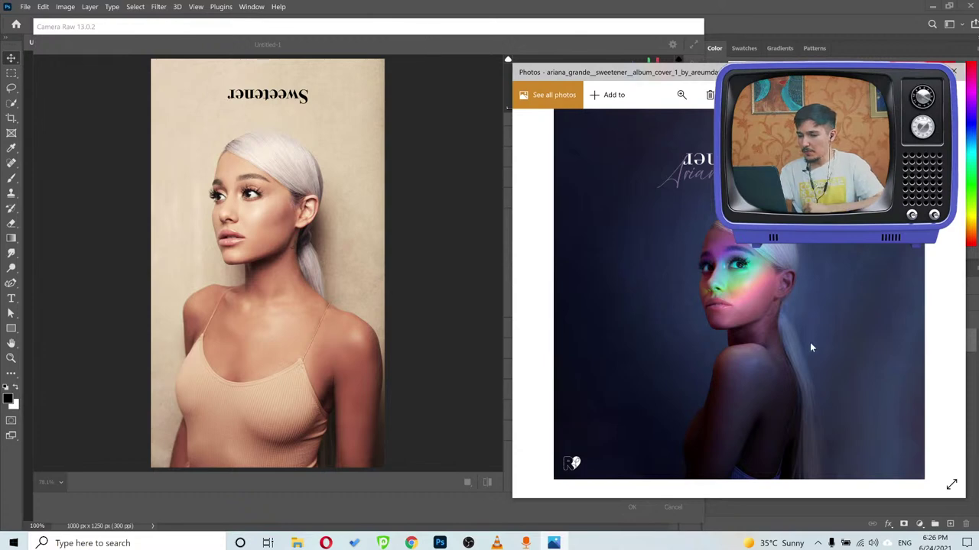
scroll(794, 332, "up", 3)
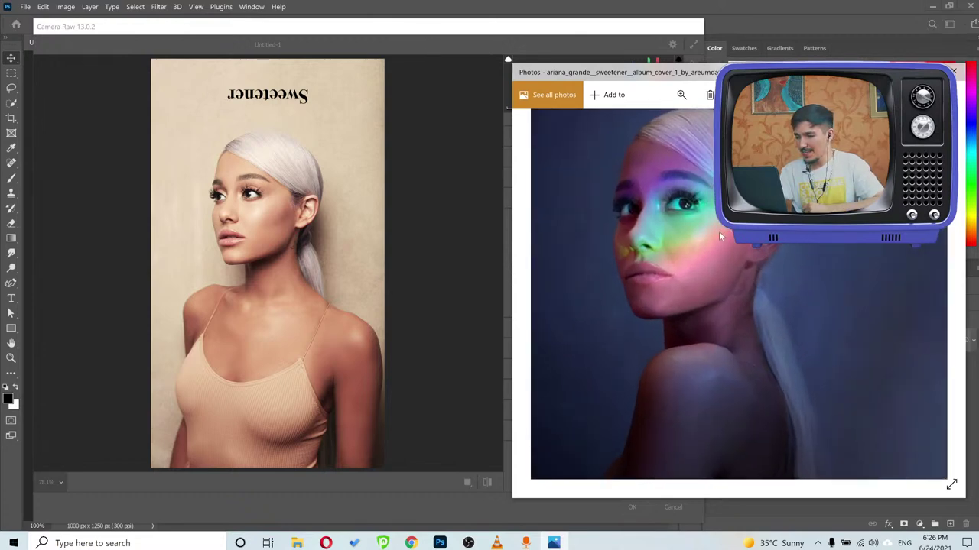
left_click(399, 34)
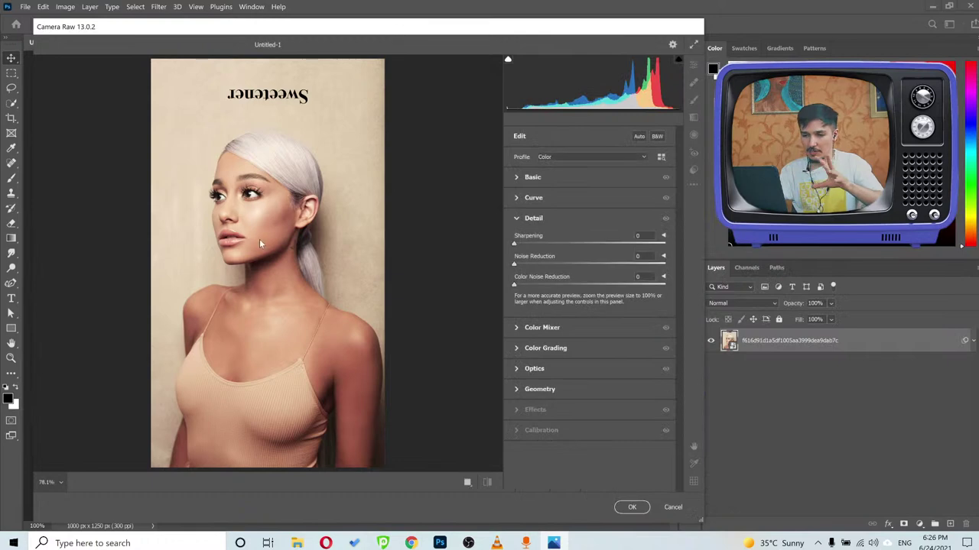
Expand the Basic adjustments in Camera Raw and show the before and after previews side by side.
left_click(516, 178)
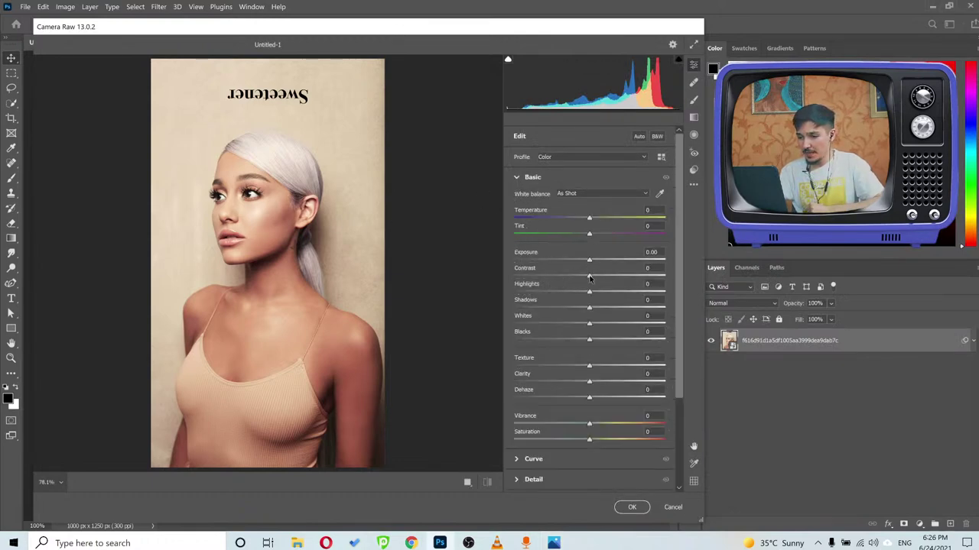
left_click(276, 243)
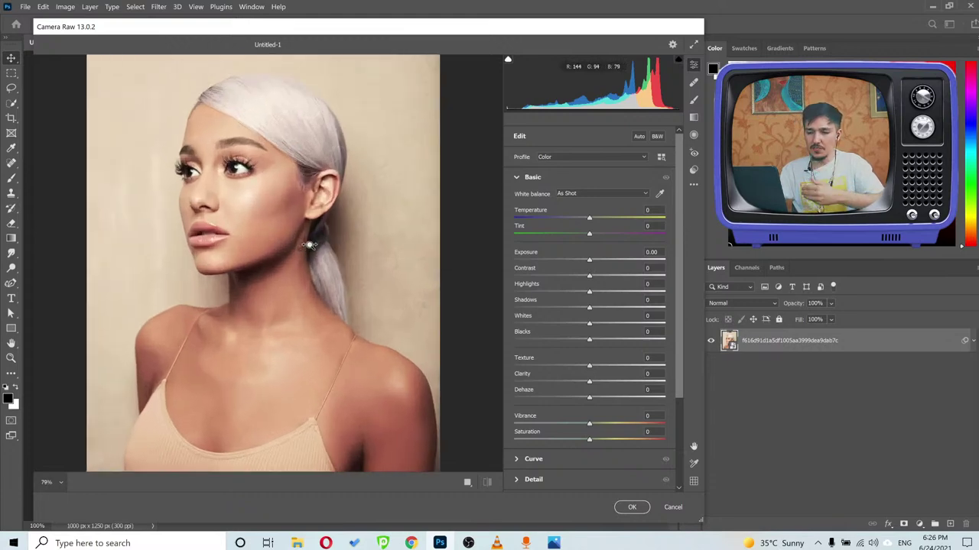
left_click(277, 242)
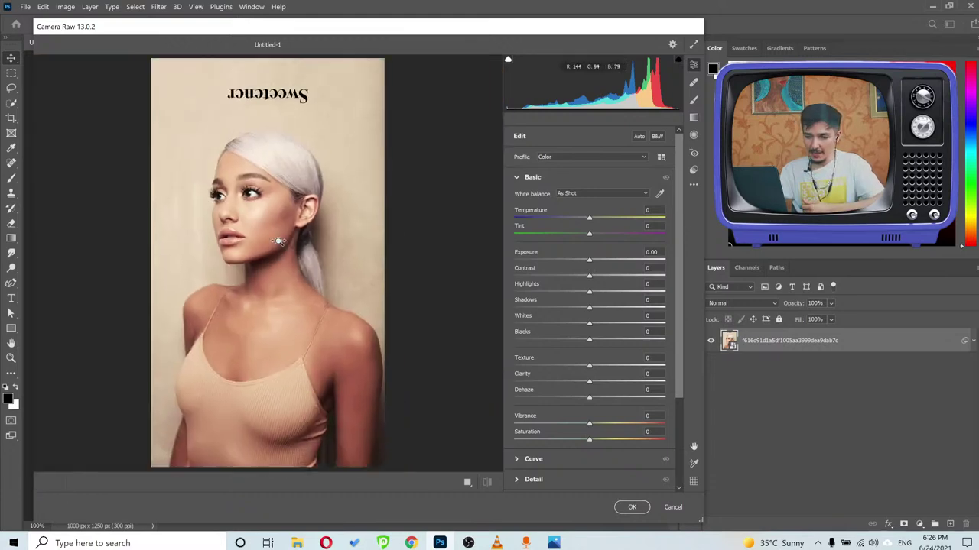
left_click(467, 483)
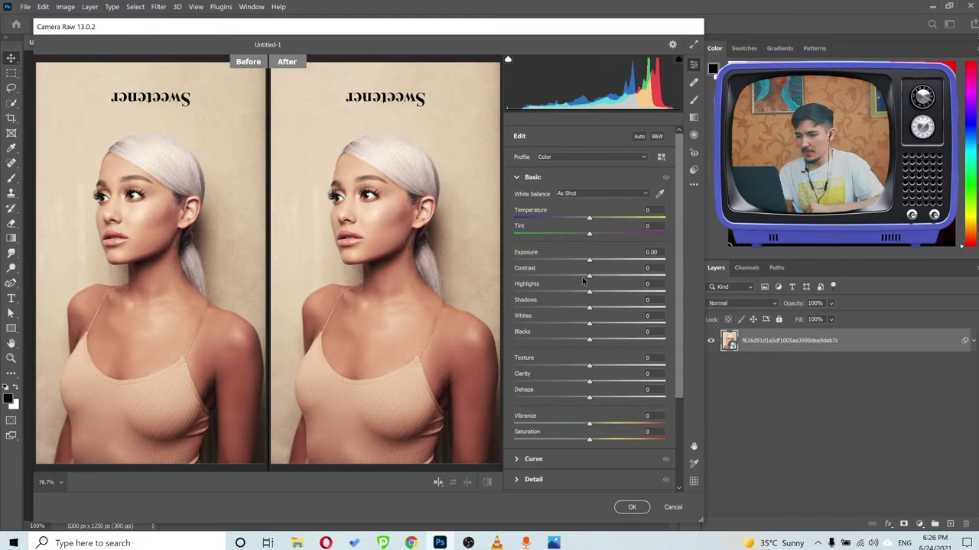
Try Contrast at -100, set Dehaze to -1, and return Contrast to 0 in the Basic adjustments.
left_click_drag(584, 275, 508, 269)
mouse_move(599, 399)
left_mouse_down()
mouse_move(666, 399)
mouse_move(588, 398)
left_mouse_up()
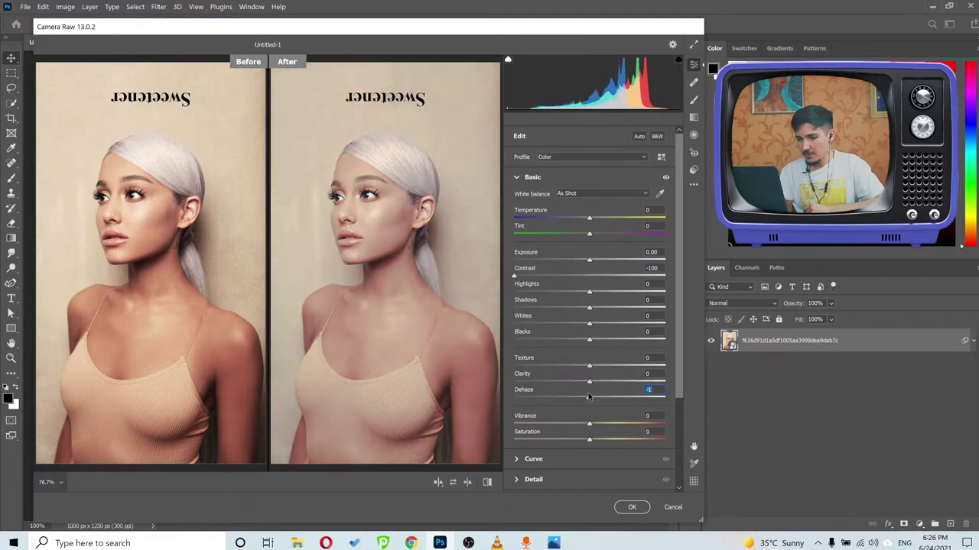
left_click(659, 267)
type("0")
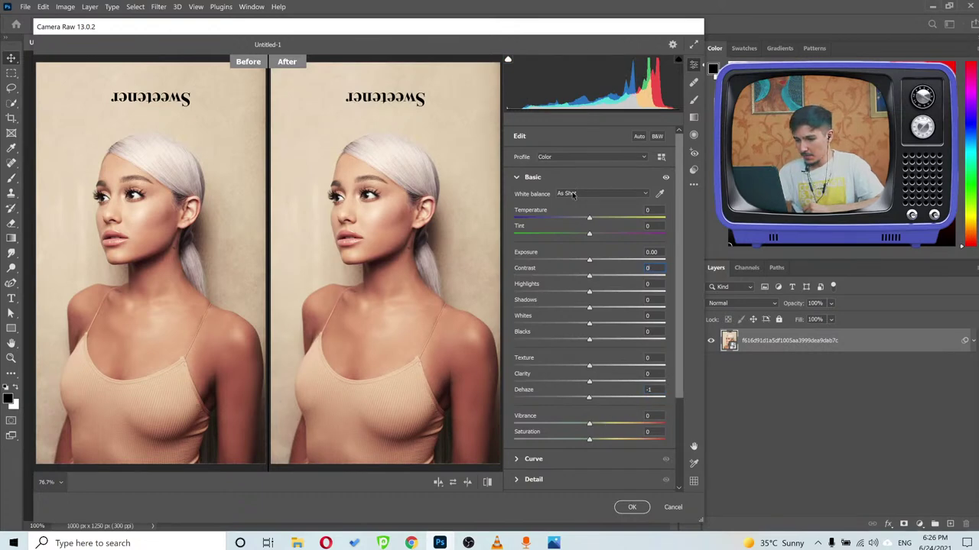
Set the portrait's Tint to +24, try a cooler Temperature of -10, and reset Temperature to 0.
left_click(608, 238)
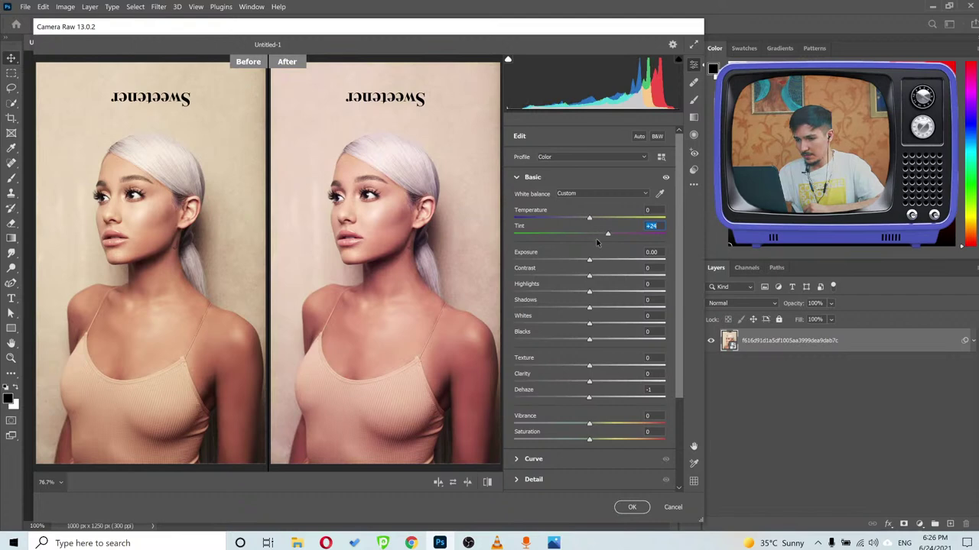
left_click(581, 218)
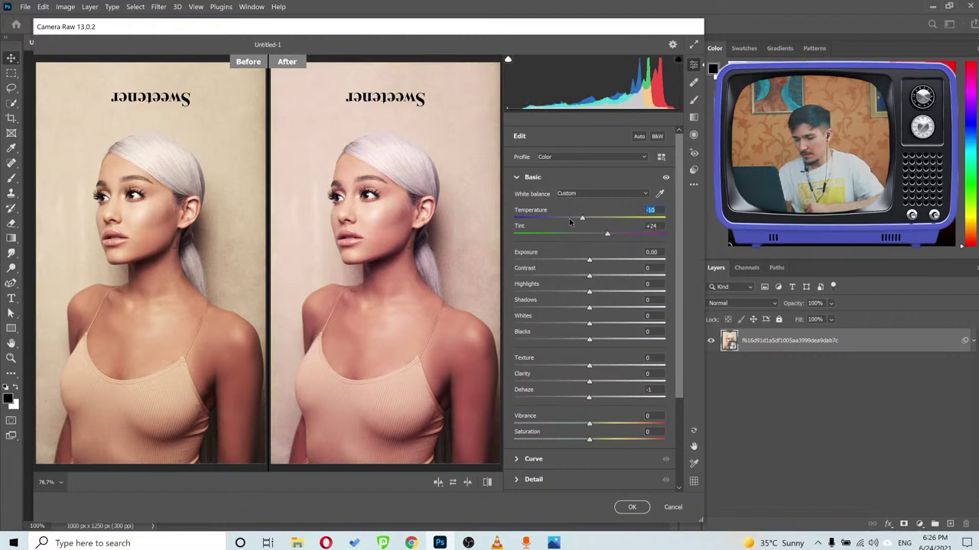
left_click_drag(570, 221, 573, 221)
double_click(575, 219)
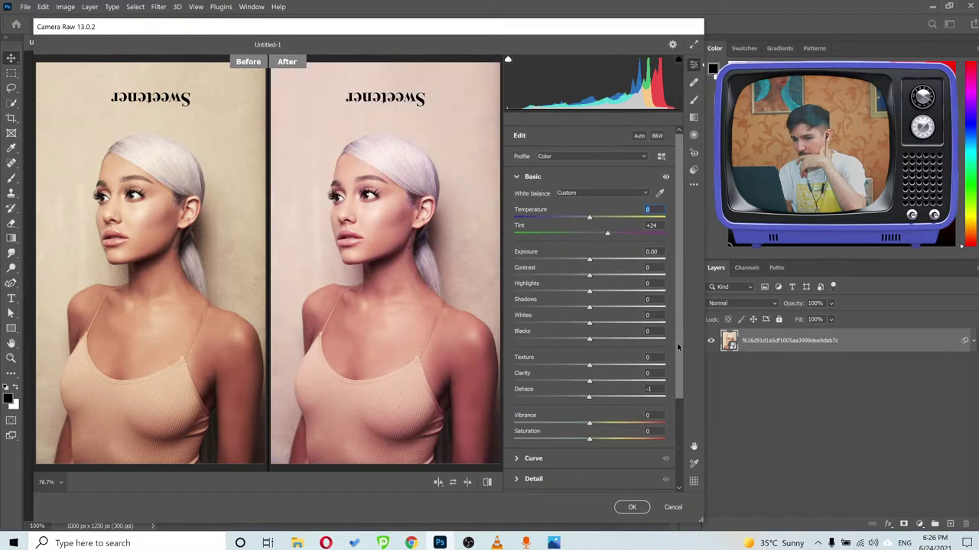
In the Color Mixer, set the Reds hue to -100 and the Blues hue to -1, and shift the Purples hue.
scroll(679, 342, "down", 2)
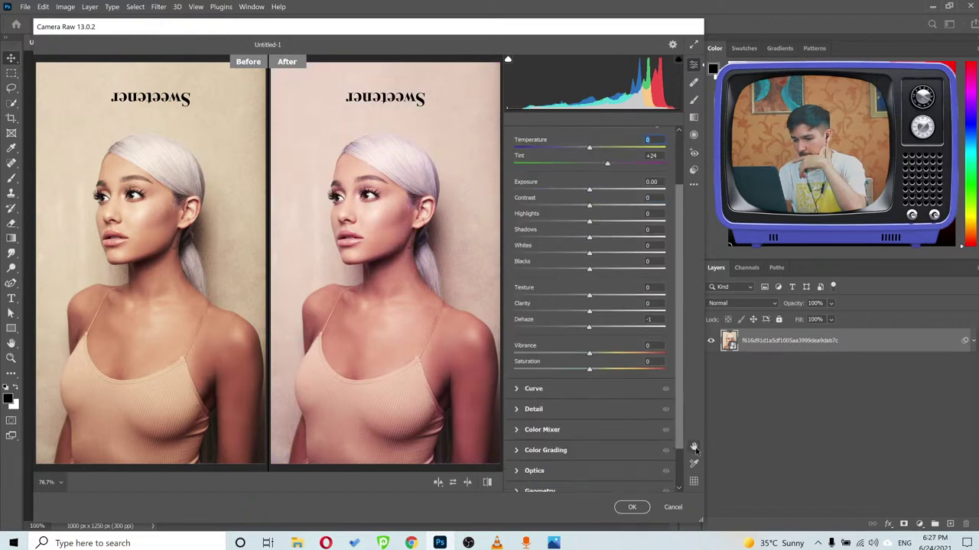
scroll(673, 459, "down", 2)
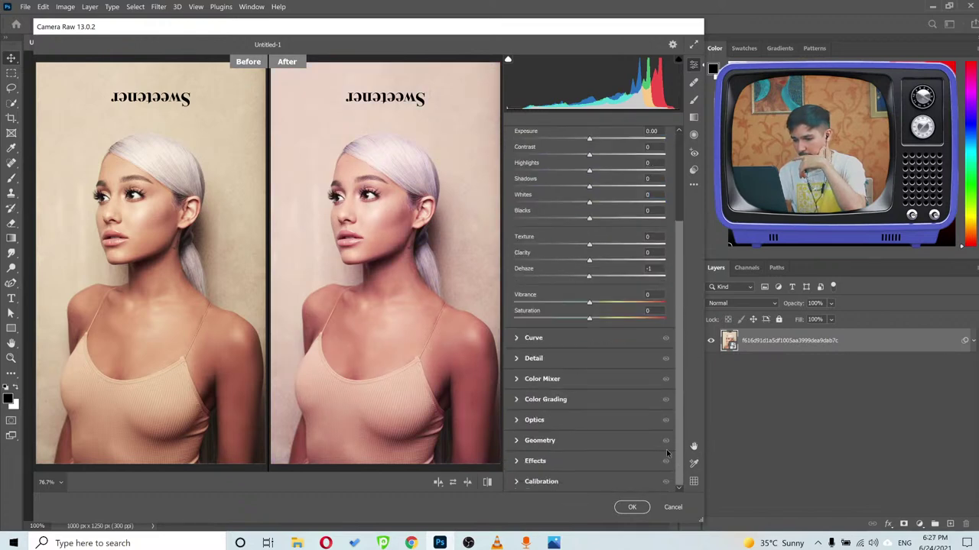
left_click(519, 380)
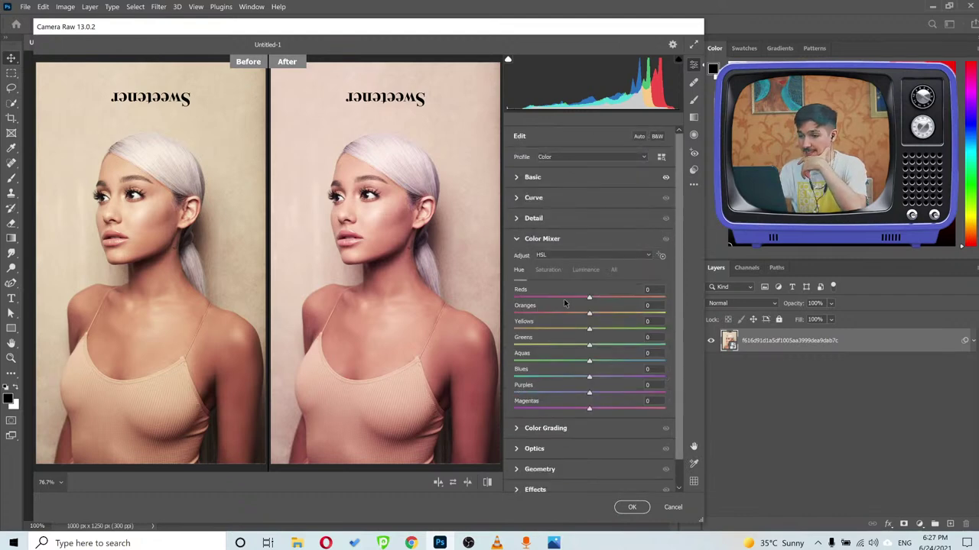
left_click_drag(588, 299, 517, 299)
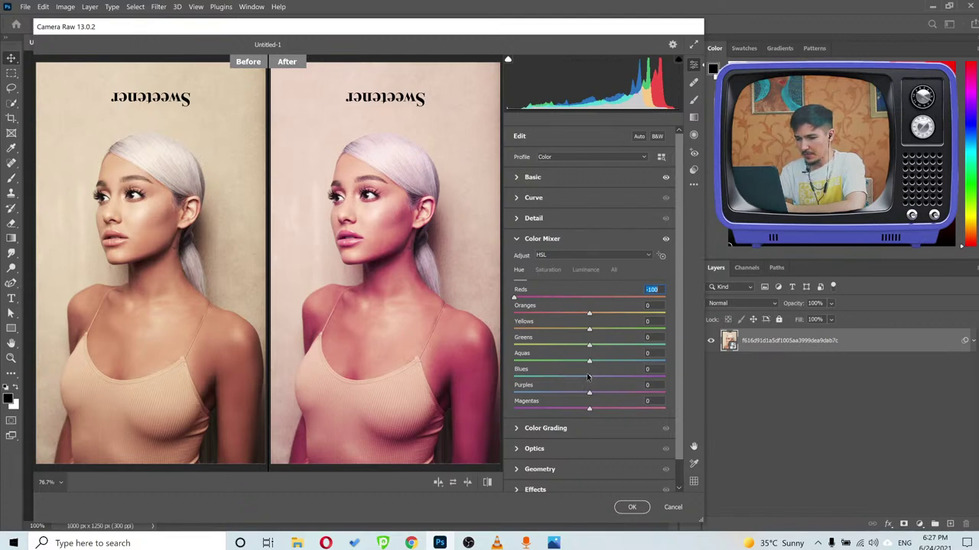
left_click_drag(589, 379, 503, 377)
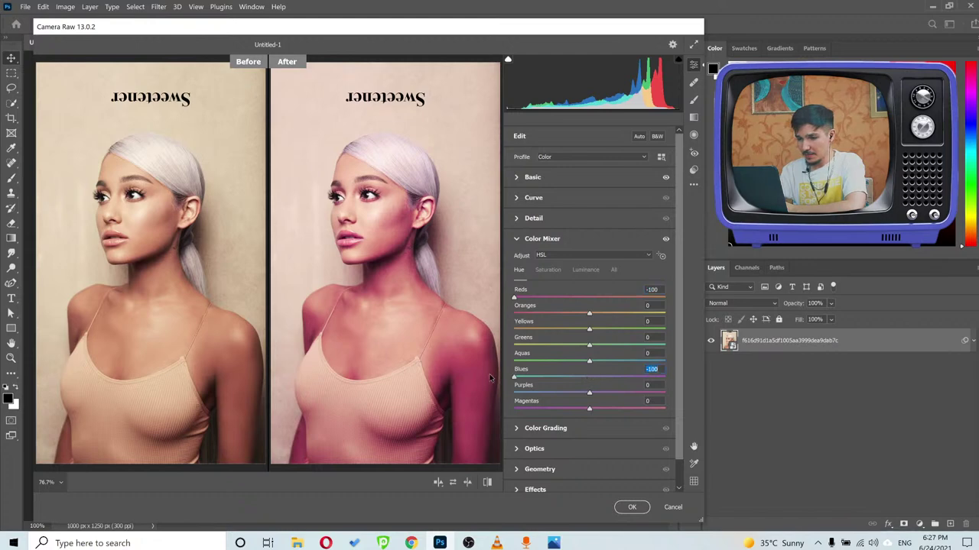
left_click_drag(614, 375, 710, 380)
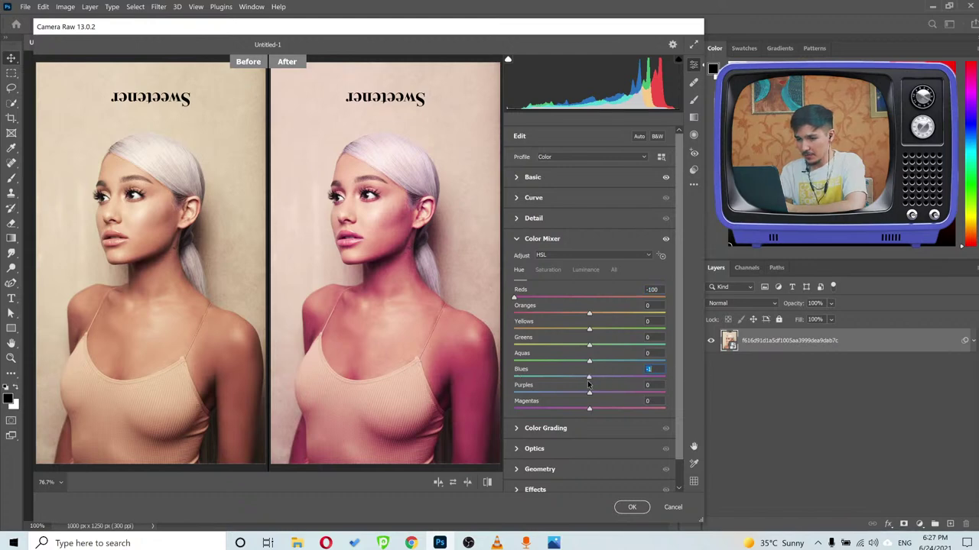
left_click_drag(589, 393, 545, 401)
left_click_drag(480, 394, 746, 394)
Tint the midtones magenta in Color Grading, near hue 302, and pull the tint slightly back toward neutral.
left_click(527, 429)
left_click_drag(590, 266, 594, 271)
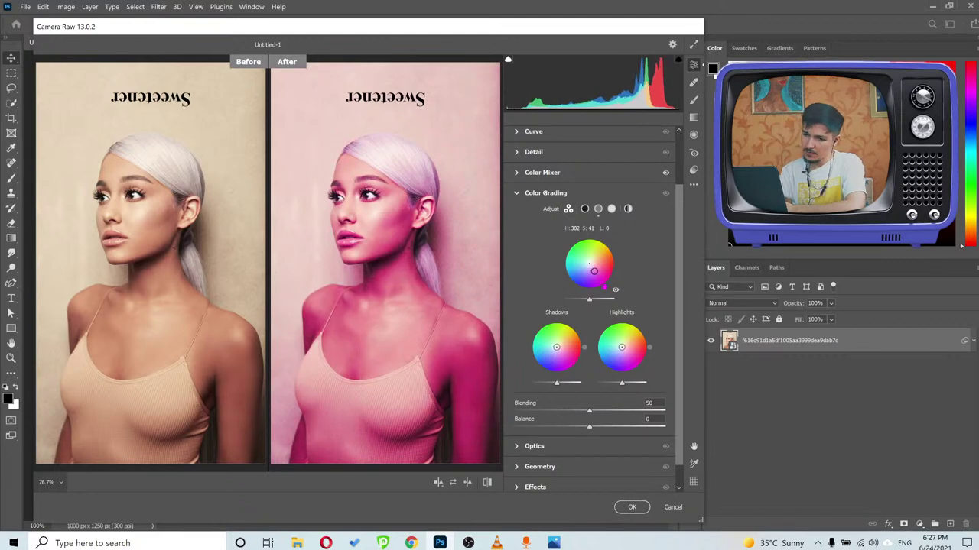
left_click_drag(594, 271, 592, 270)
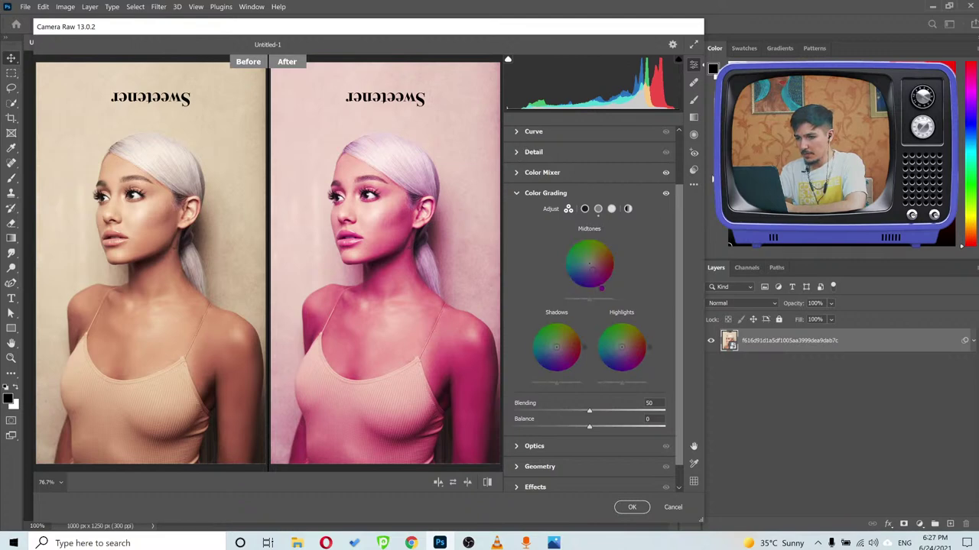
Set Highlights to about +52, Shadows -17, Whites +20 and Blacks -1, and apply the Camera Raw filter.
scroll(516, 158, "up", 2)
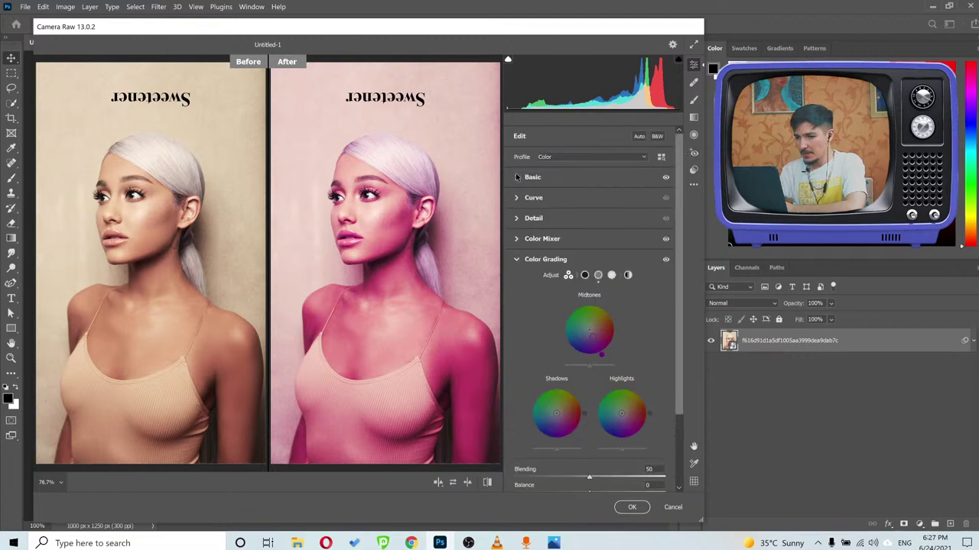
left_click(517, 177)
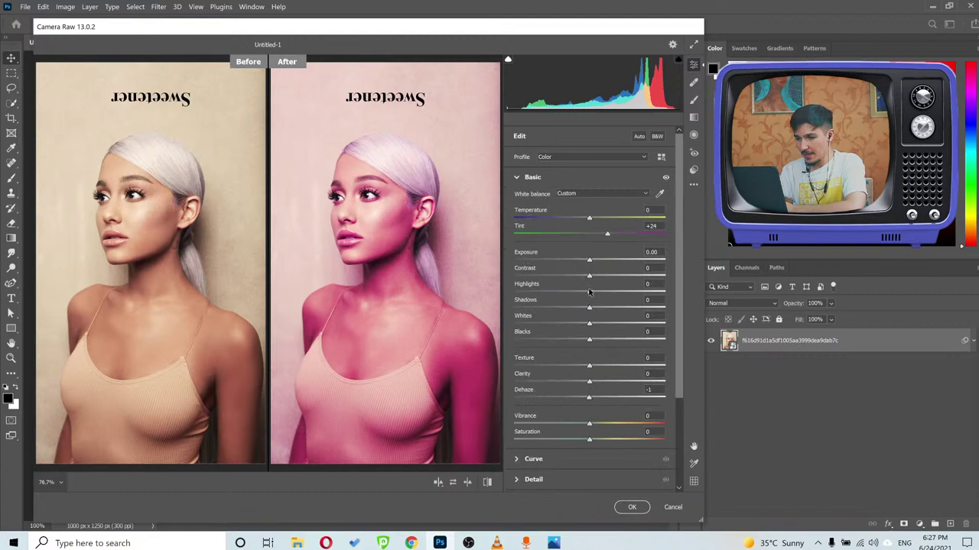
left_click_drag(627, 294, 590, 341)
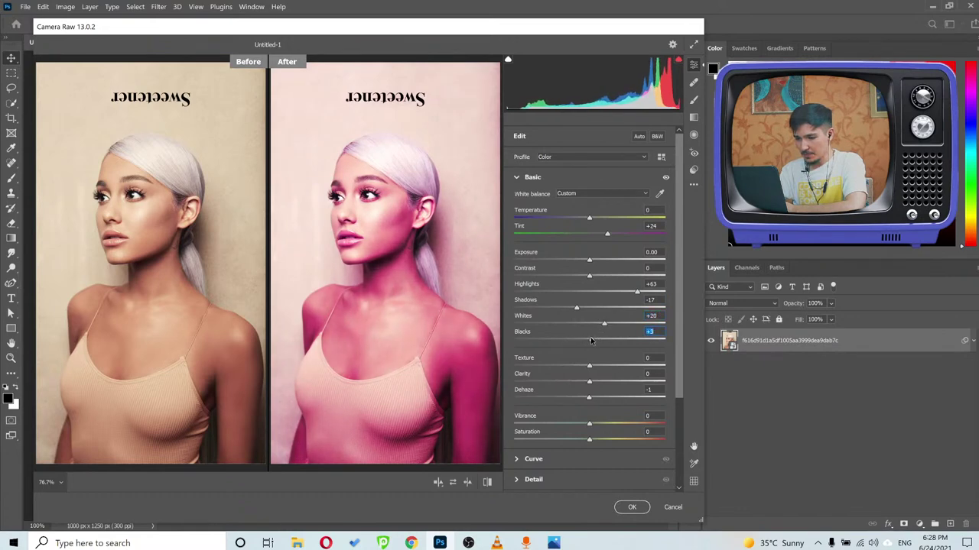
left_click_drag(634, 293, 628, 293)
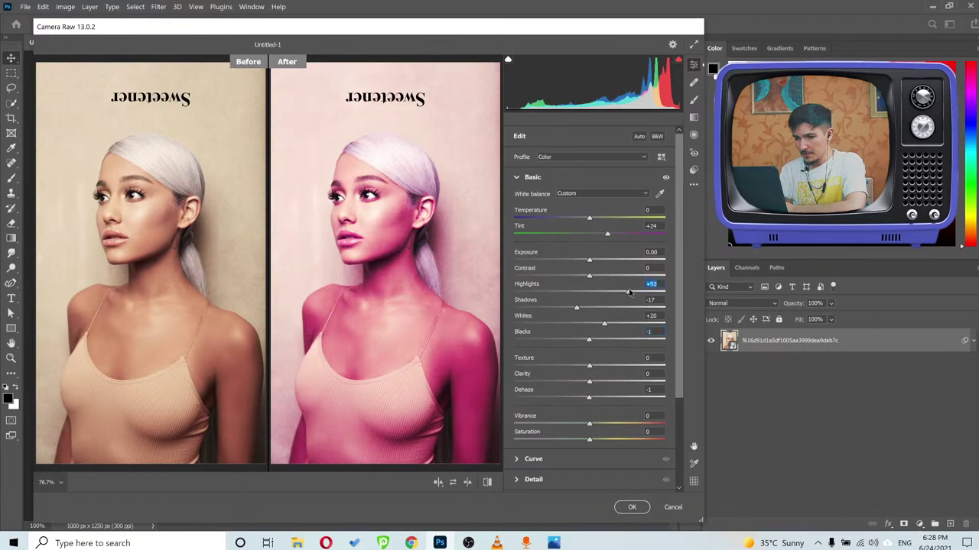
left_click(630, 508)
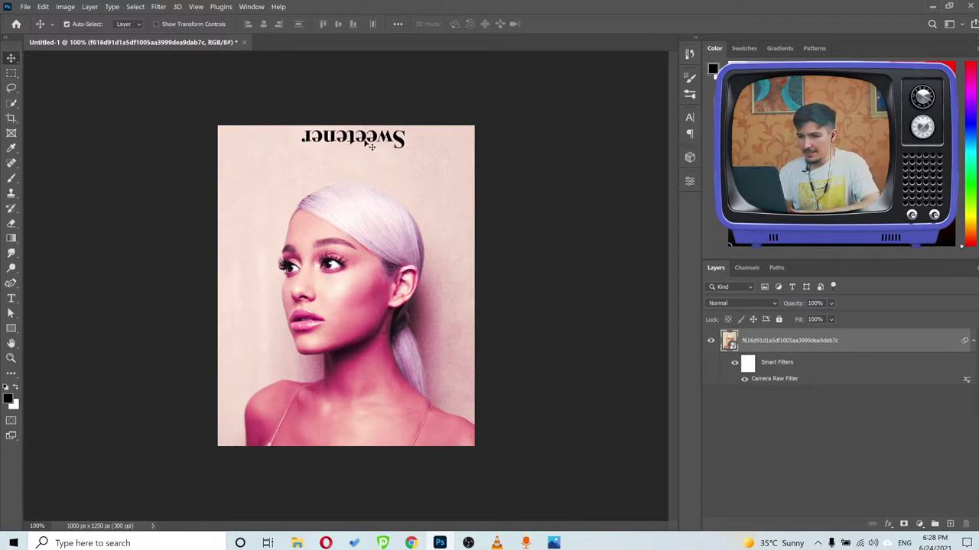
Move the portrait down and remove the upside-down Sweetener title on a new layer with the Spot Healing Brush.
left_click_drag(354, 261, 354, 285)
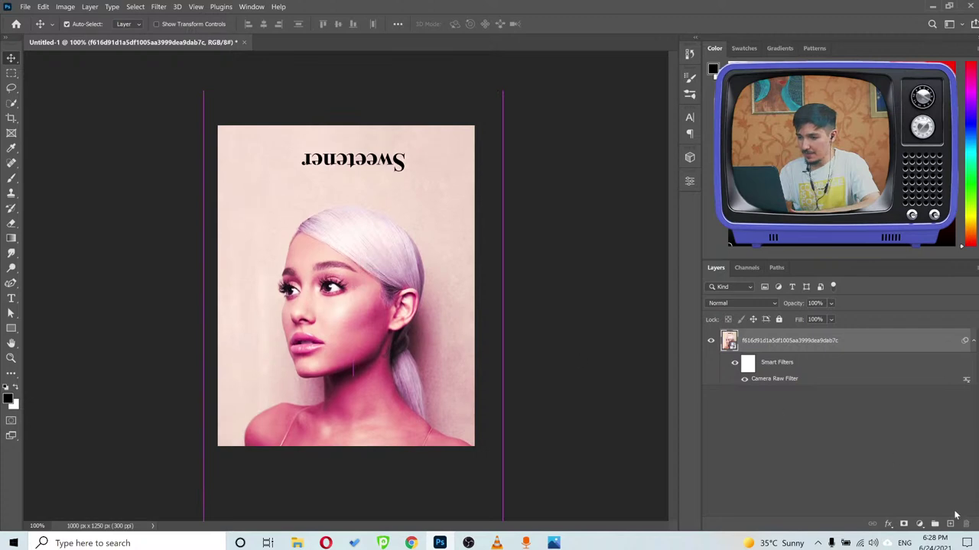
left_click(951, 524)
key("j")
right_click(397, 155, "alt")
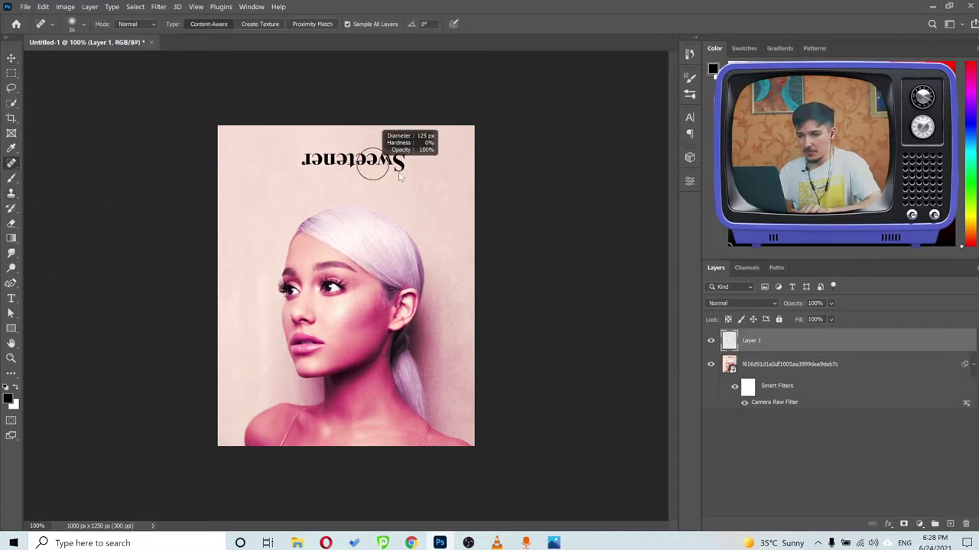
mouse_move(304, 158)
left_mouse_down()
mouse_move(398, 156)
mouse_move(400, 170)
mouse_move(290, 162)
mouse_move(321, 167)
mouse_move(397, 150)
mouse_move(396, 175)
left_mouse_up()
left_click_drag(312, 185, 312, 189)
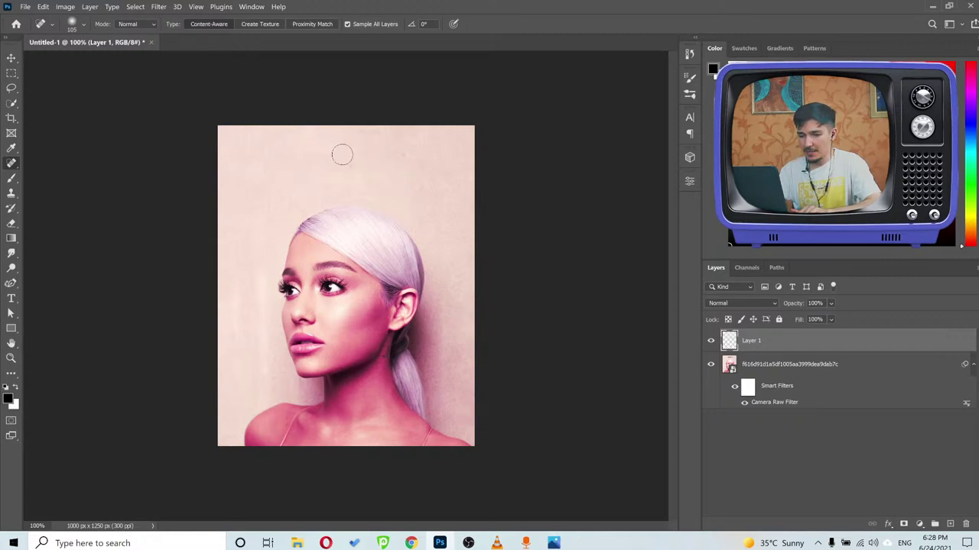
Move only the portrait layer upward on the canvas.
key("v")
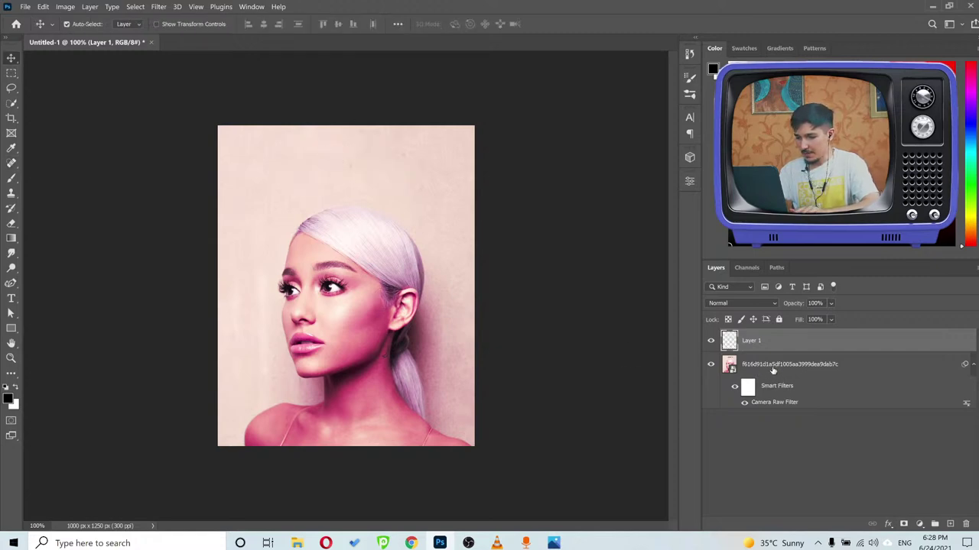
left_click(772, 370)
left_click_drag(401, 329, 404, 293)
Rename the healing layer above the portrait as sweetener.
left_click(755, 341)
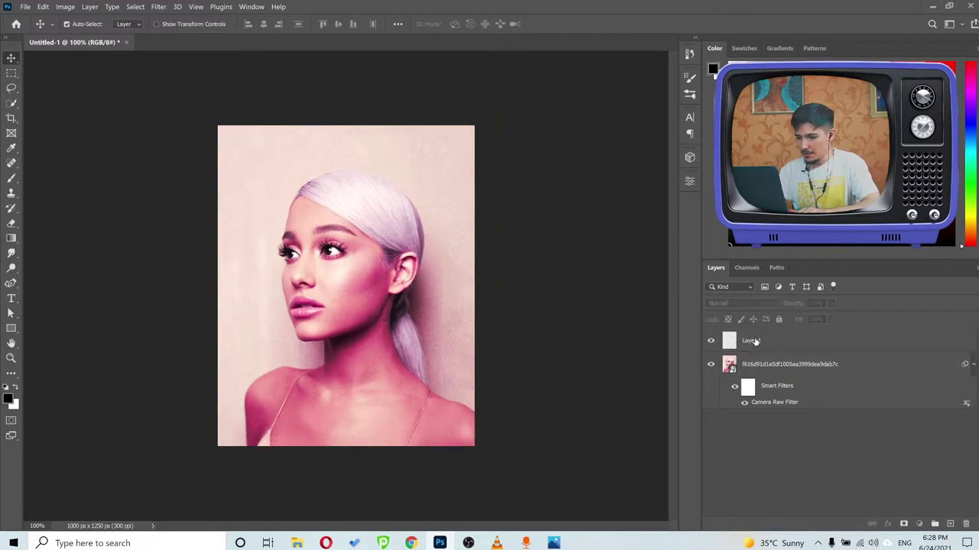
double_click(754, 341)
type("sweu")
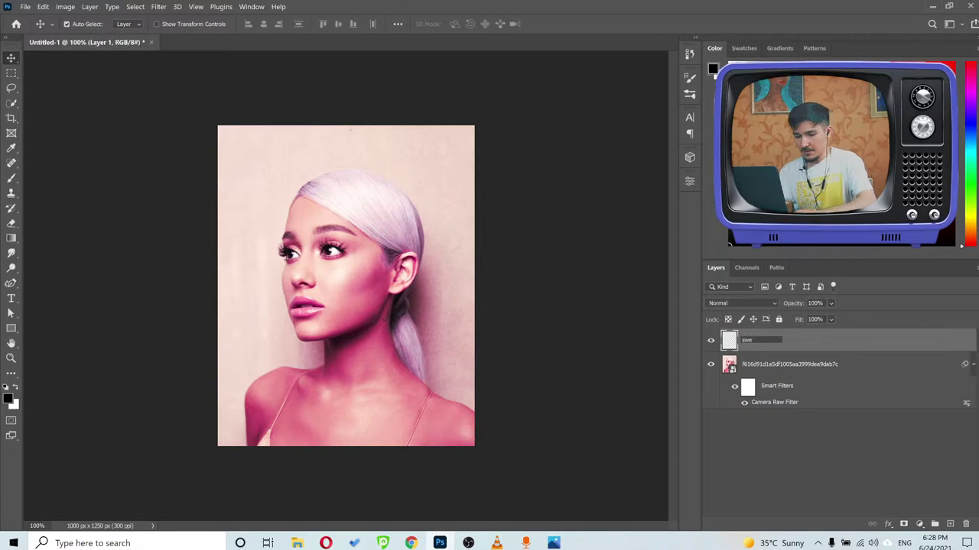
key("Return")
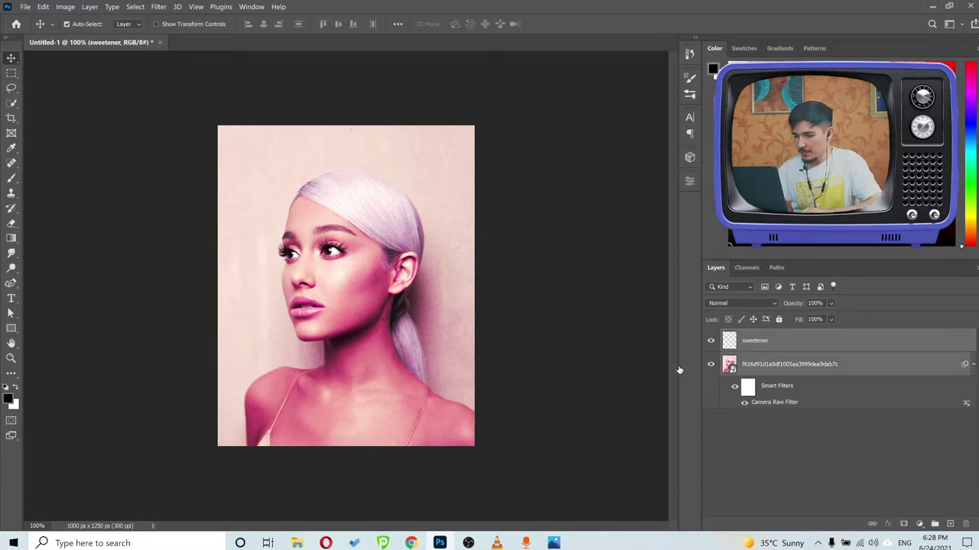
Move the sweetener and portrait layers down together, and select the portrait layer on its own.
left_click(792, 371, "shift")
left_click_drag(351, 230, 351, 261)
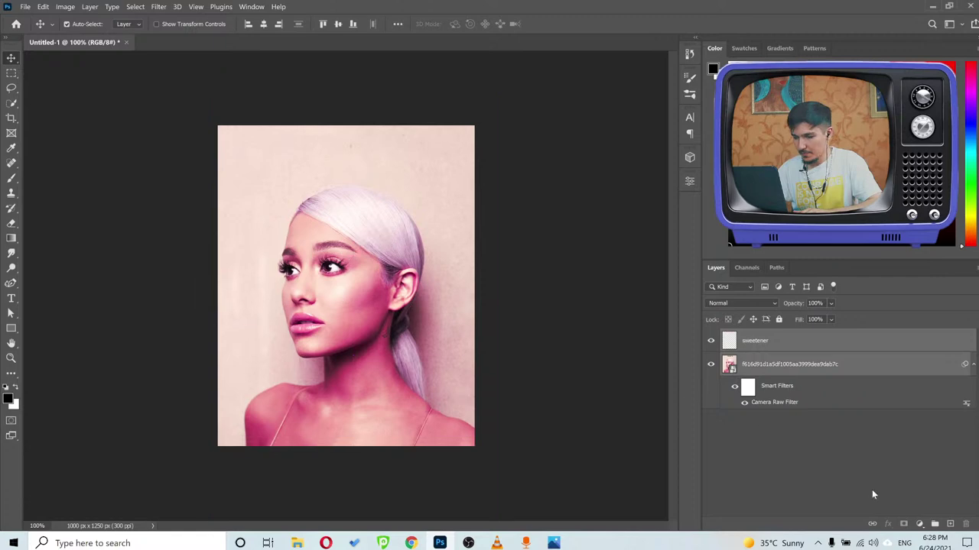
left_click(772, 395)
left_click(775, 373)
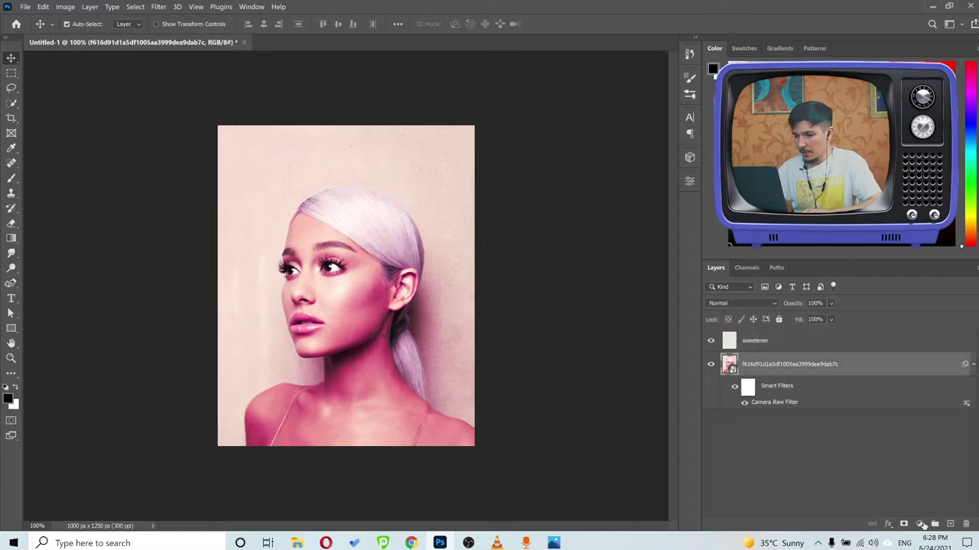
left_click(919, 528)
left_click(777, 457)
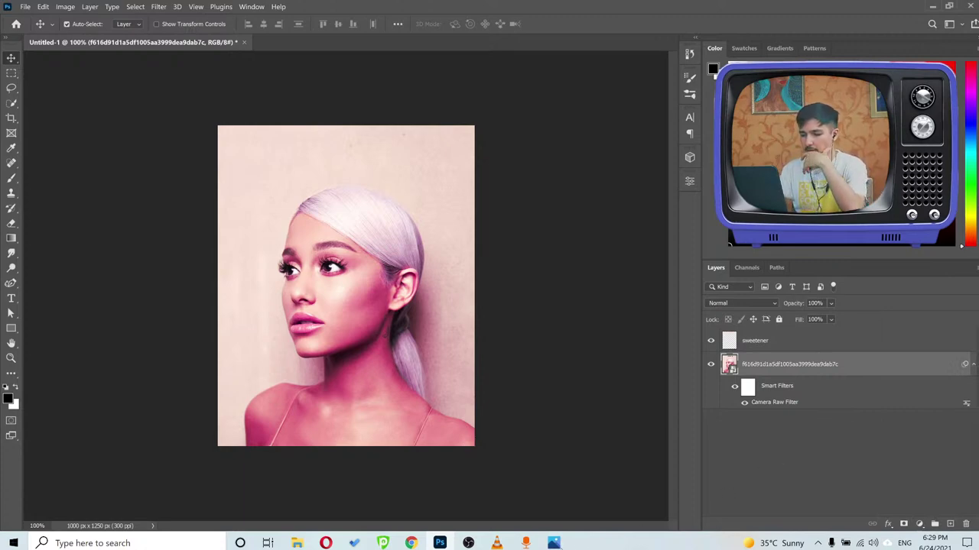
Switch to the Sweetener album cover in Photos, compare it beside the portrait, and return to Photoshop.
left_click(554, 543)
mouse_move(766, 232)
left_mouse_down()
mouse_move(801, 305)
mouse_move(725, 285)
mouse_move(753, 246)
left_mouse_up()
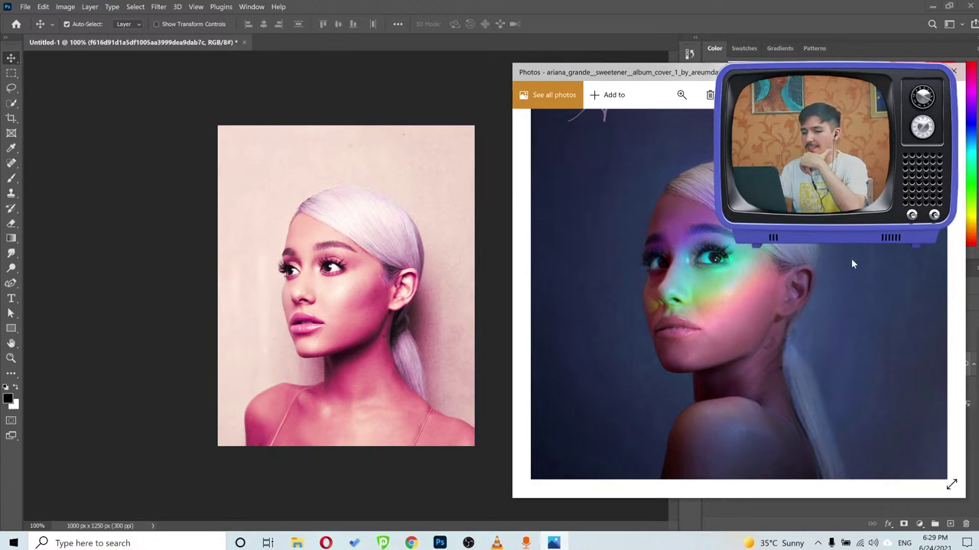
left_click(480, 7)
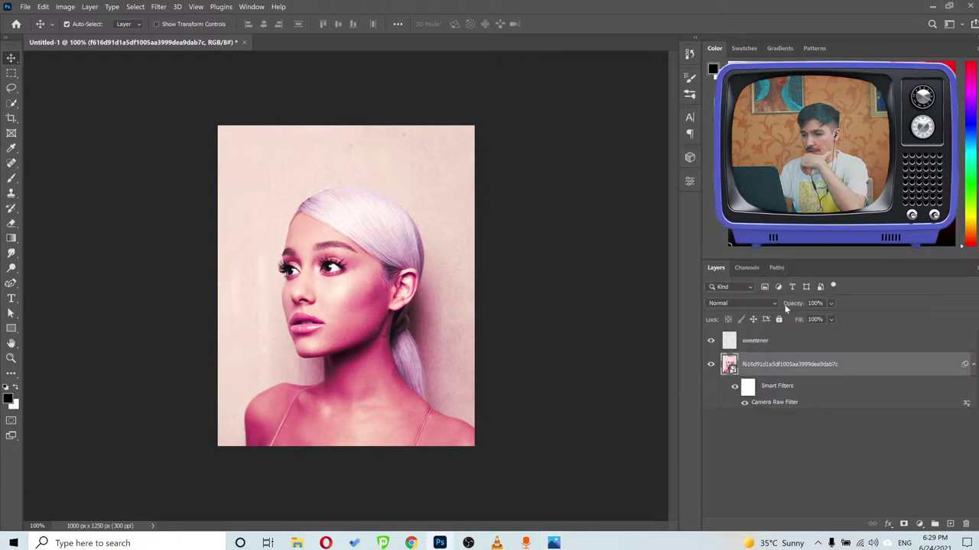
Select the woman on the portrait layer with the Object Selection Tool in Rectangle mode and inspect her outline.
scroll(336, 283, "up", 1)
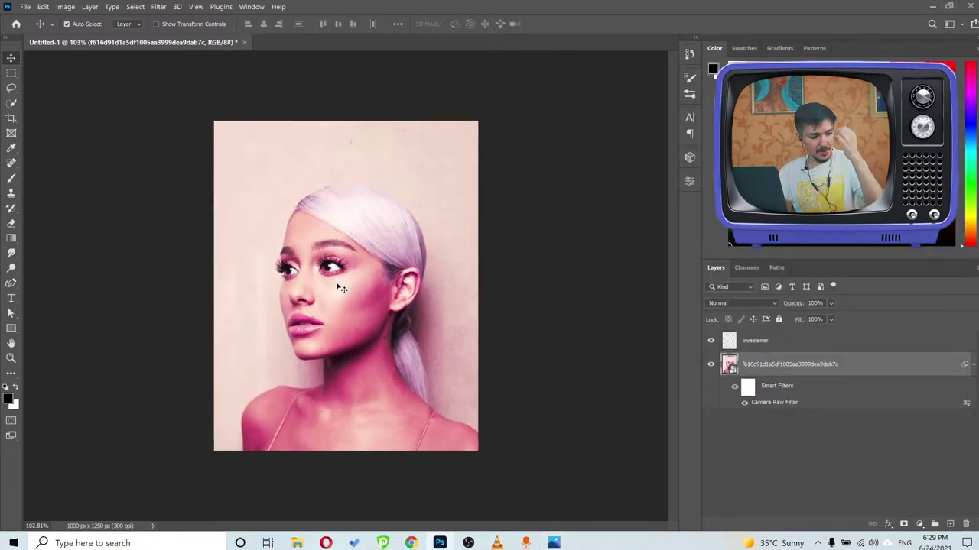
key("w")
key("shift+w")
key("shift+w")
right_click(12, 103)
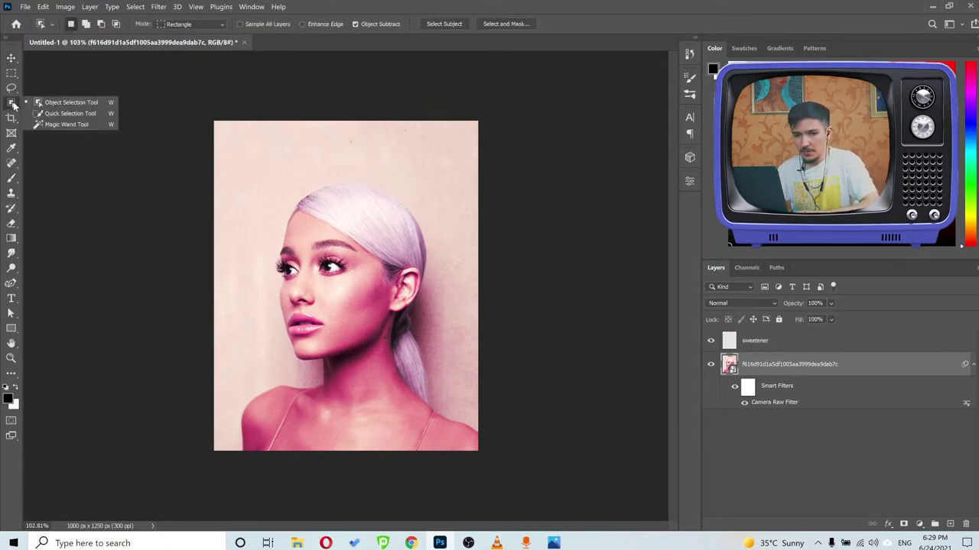
left_click(53, 107)
left_click_drag(227, 178, 488, 468)
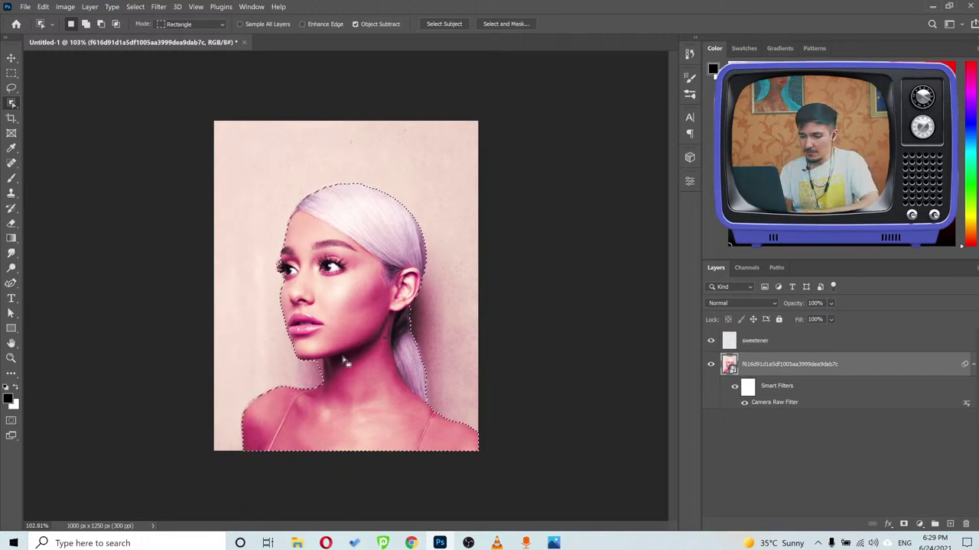
scroll(346, 360, "up", 4)
scroll(288, 192, "down", 2)
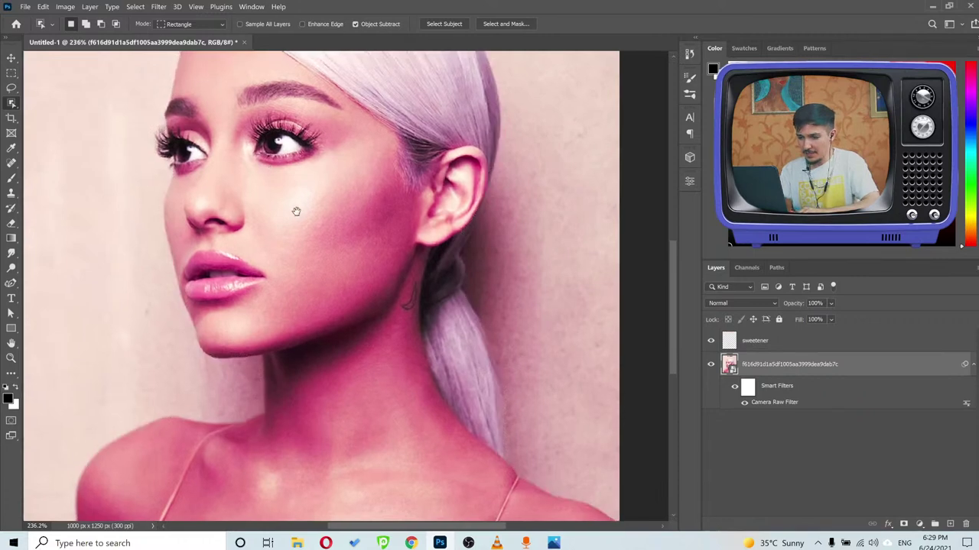
scroll(252, 245, "up", 3)
scroll(241, 262, "up", 1)
scroll(242, 262, "down", 5)
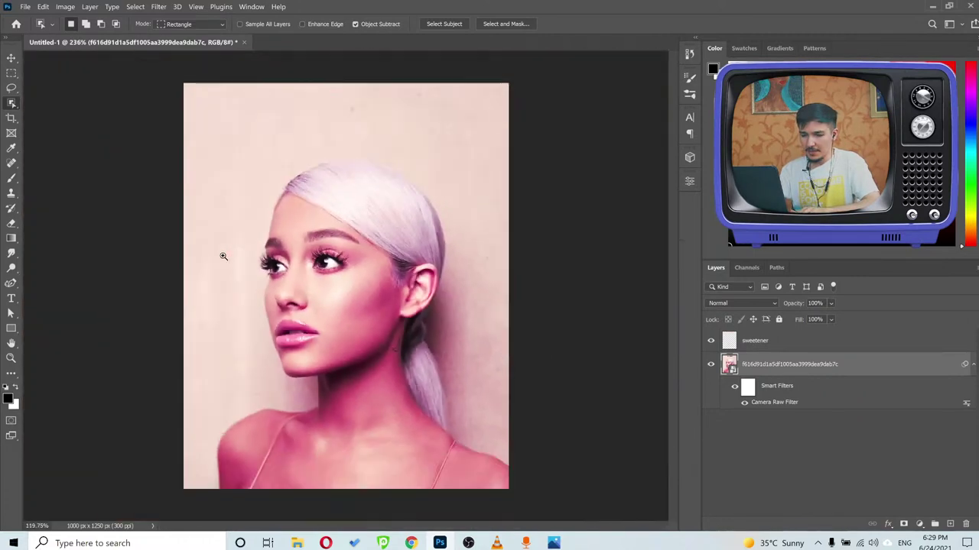
Subtract the leftover background between the chin and neck from the woman's selection with the Quick Selection Tool.
scroll(363, 383, "up", 7)
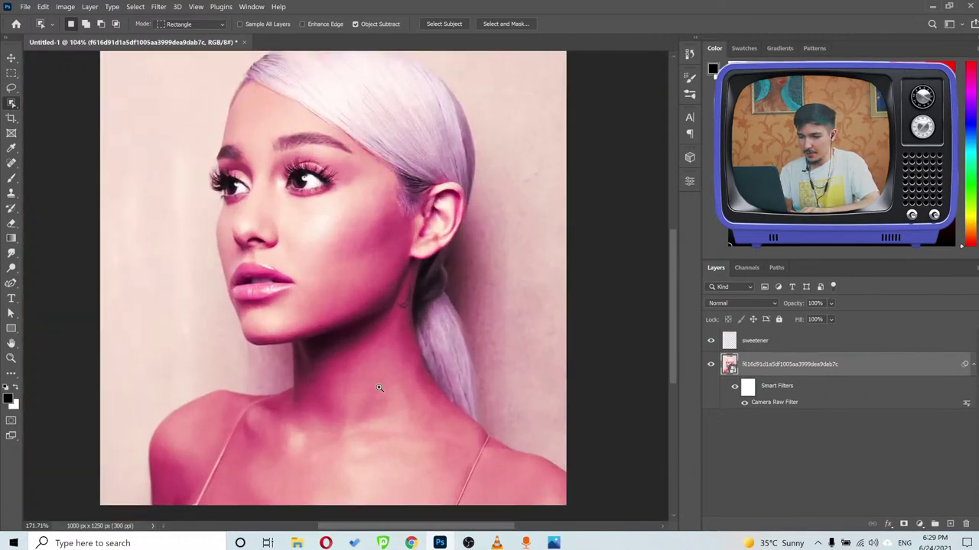
key("shift+w")
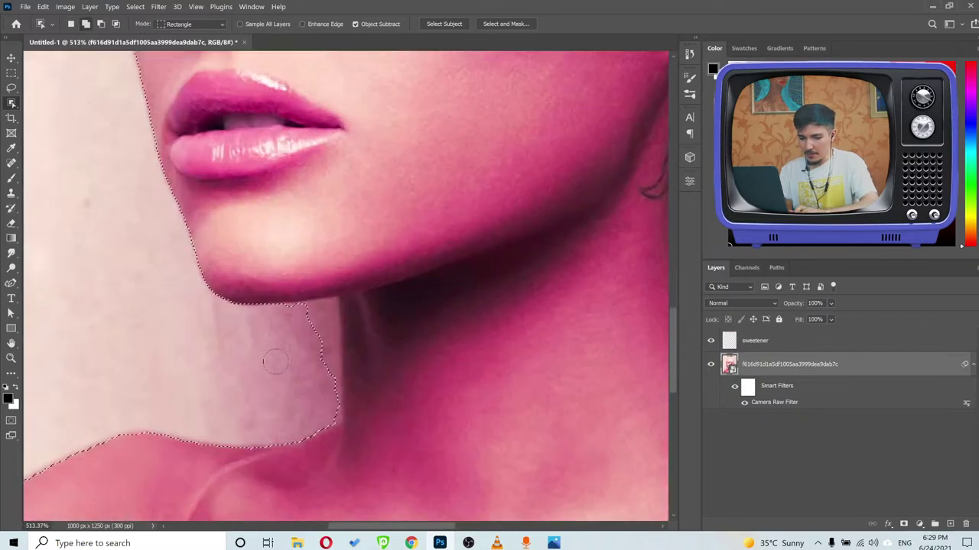
mouse_move(313, 316)
left_mouse_down()
mouse_move(320, 344)
mouse_move(329, 338)
mouse_move(321, 406)
left_mouse_up()
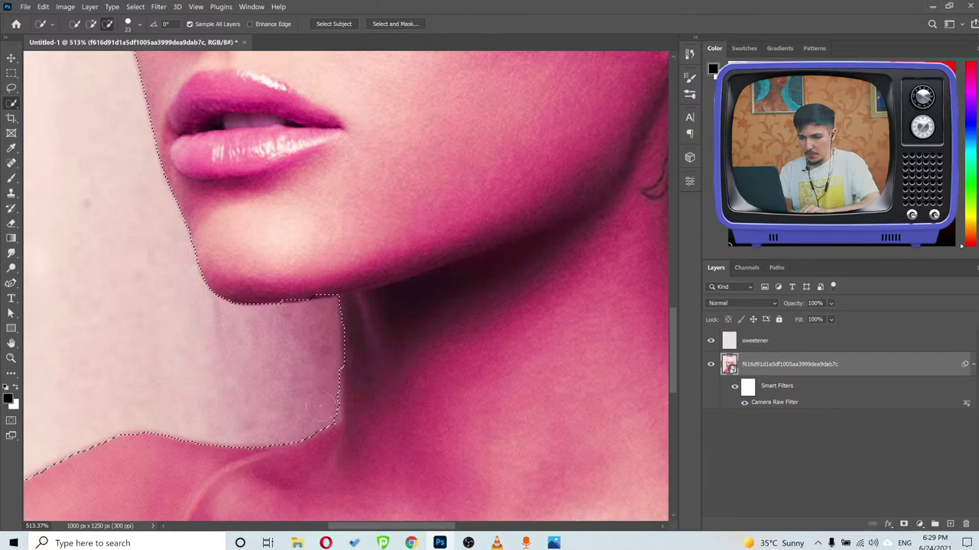
scroll(298, 240, "down", 5)
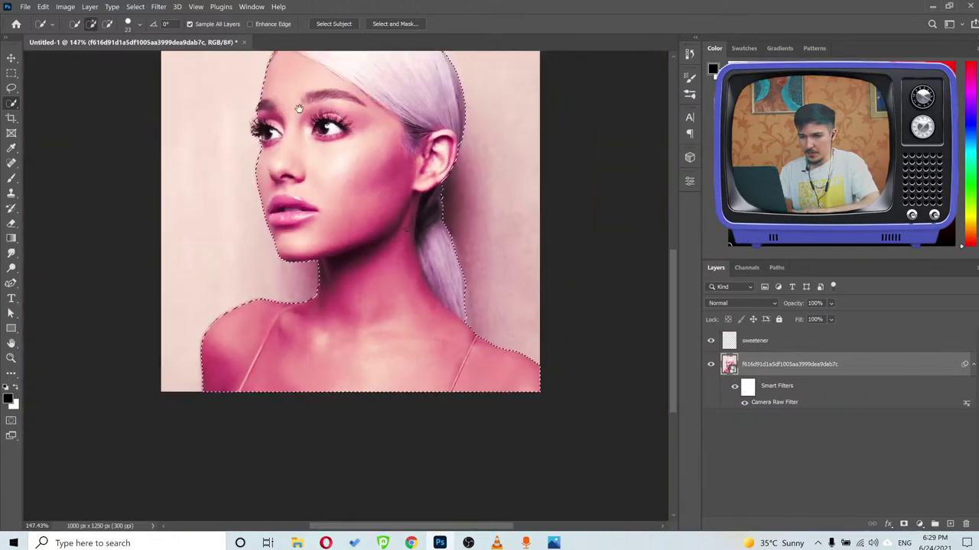
Examine the selection outline closely around the ear, hair, forehead, nose and eyelashes.
scroll(299, 109, "up", 3)
scroll(312, 226, "up", 2)
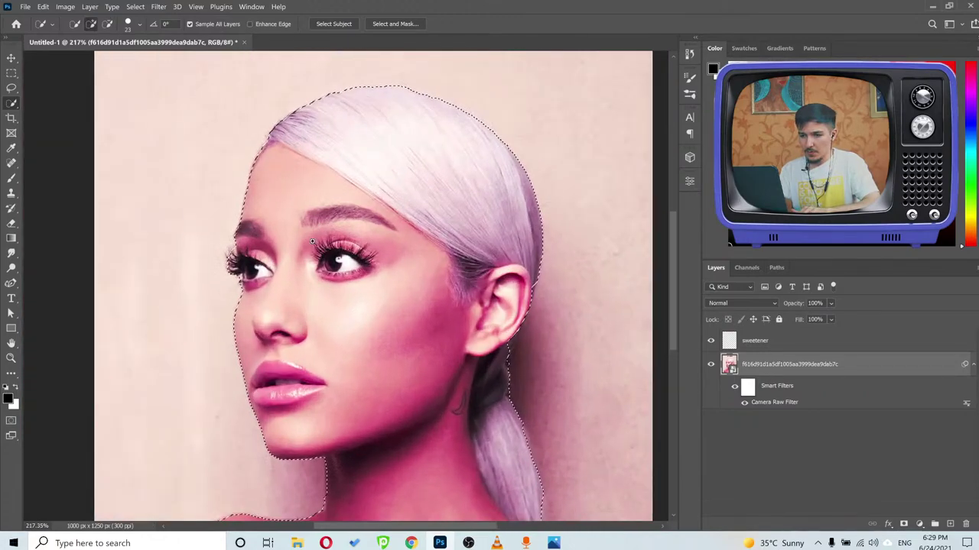
scroll(497, 298, "up", 5)
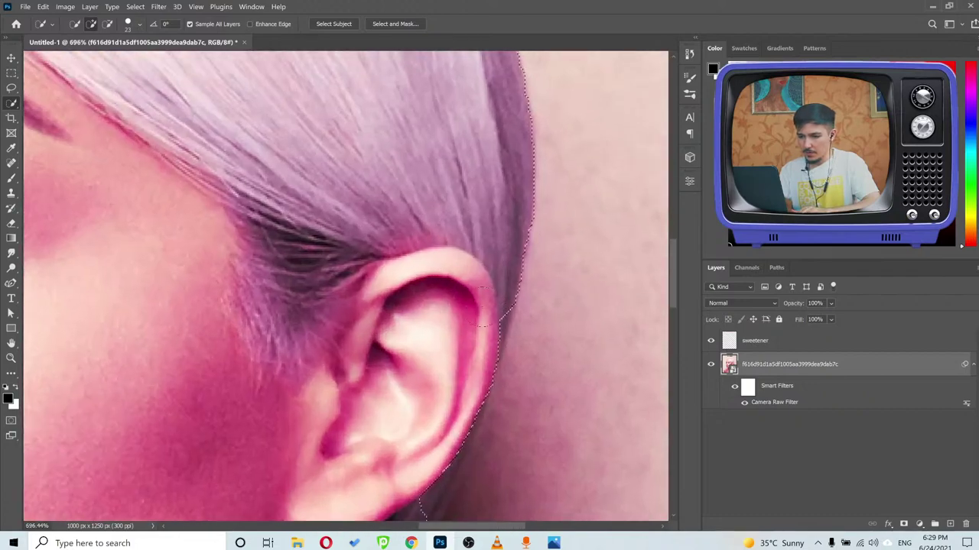
scroll(449, 335, "down", 6)
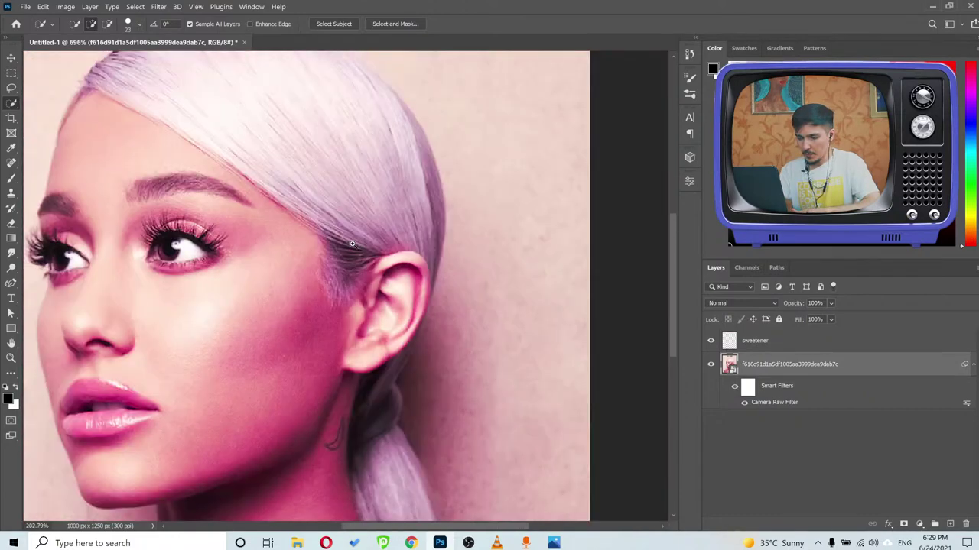
scroll(258, 244, "up", 4)
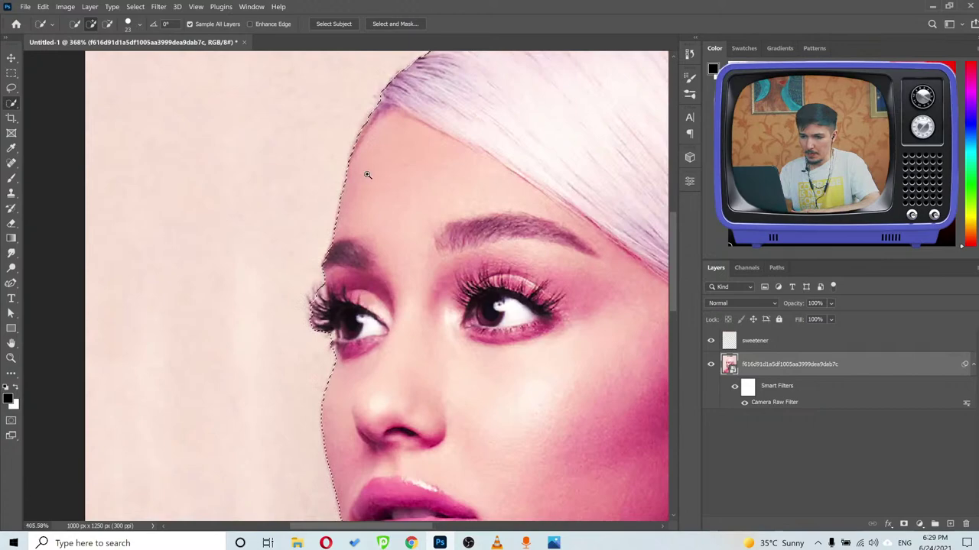
scroll(337, 252, "up", 4)
scroll(325, 377, "down", 6)
scroll(339, 328, "up", 3)
scroll(339, 328, "up", 2)
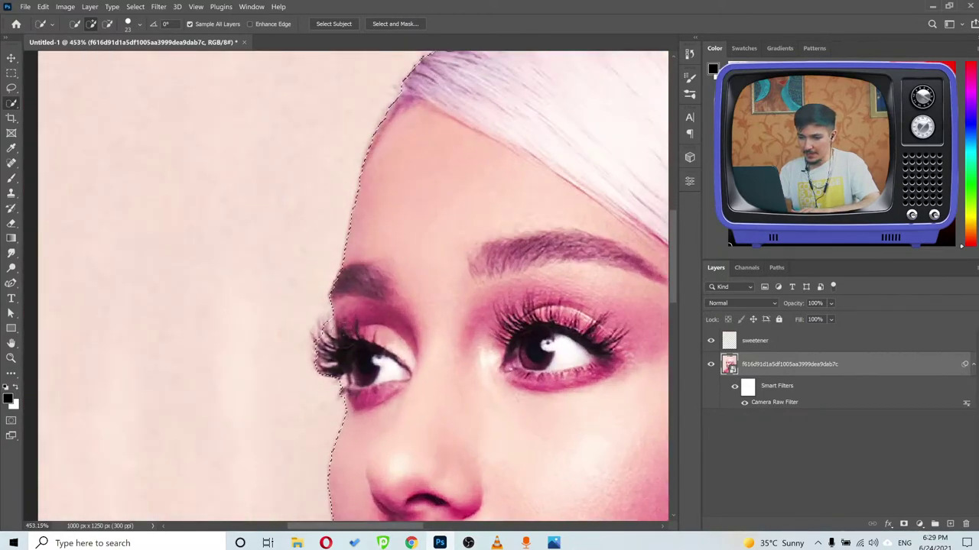
left_click_drag(507, 160, 304, 326)
scroll(461, 160, "down", 2)
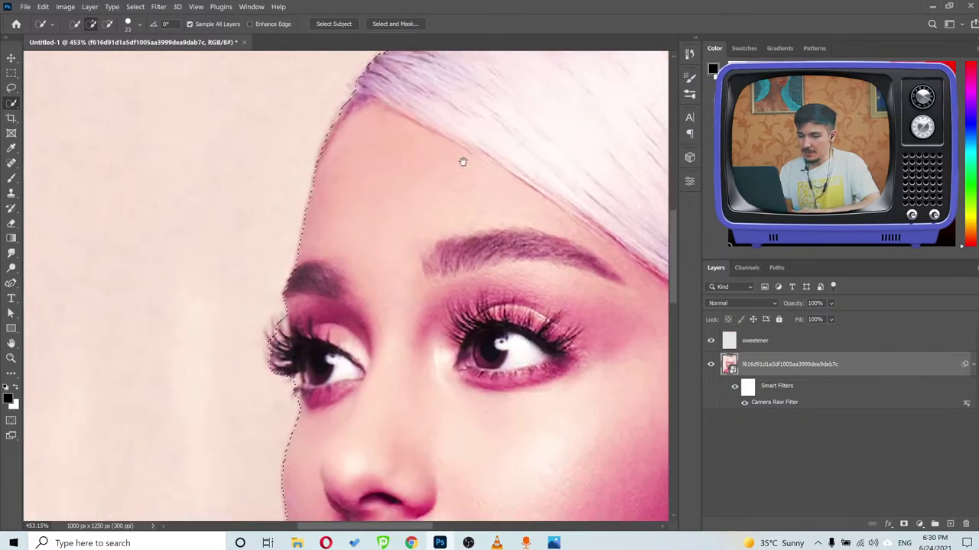
scroll(404, 258, "up", 3)
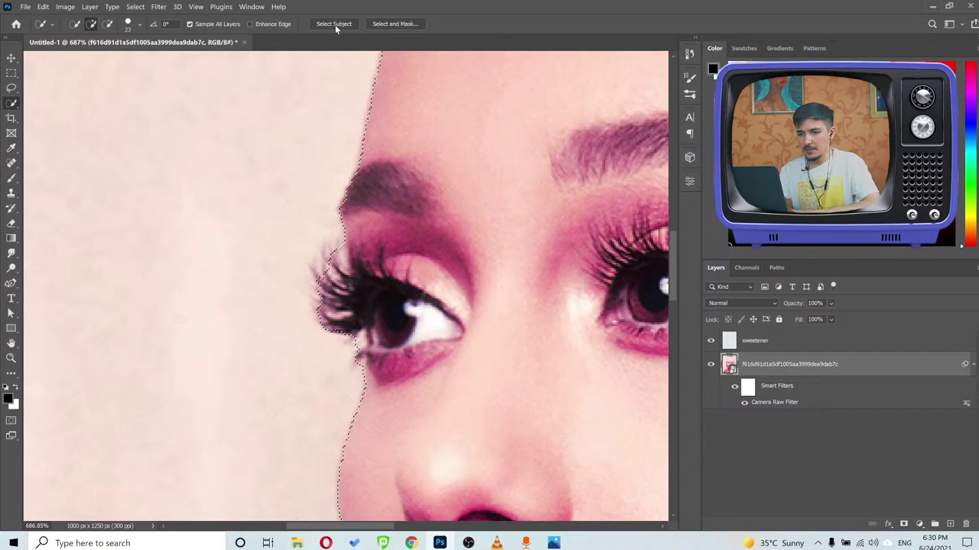
Open Select and Mask and refine the selection edge around the outer eyelashes with the Refine Edge Brush.
left_click(396, 25)
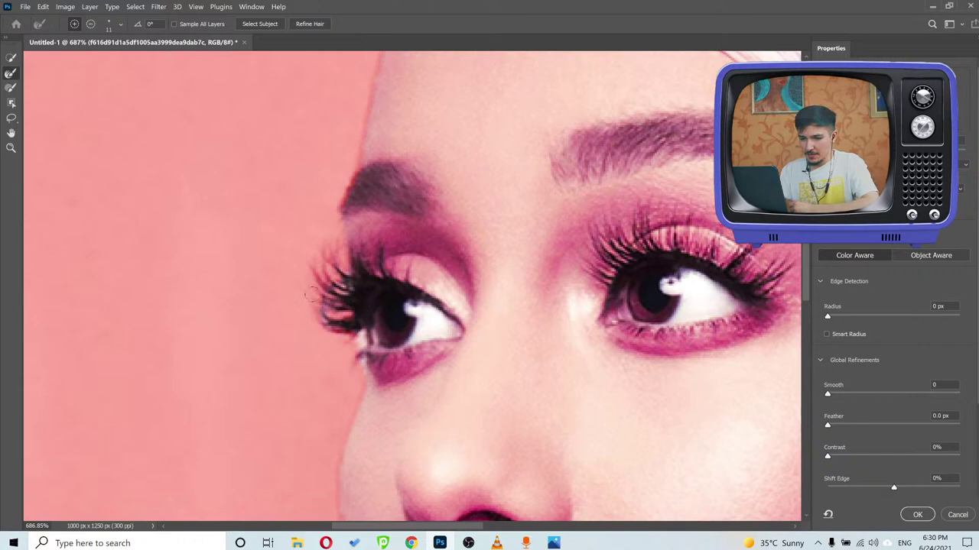
left_click_drag(318, 328, 352, 342)
left_click_drag(333, 325, 344, 326)
left_click_drag(359, 333, 360, 354)
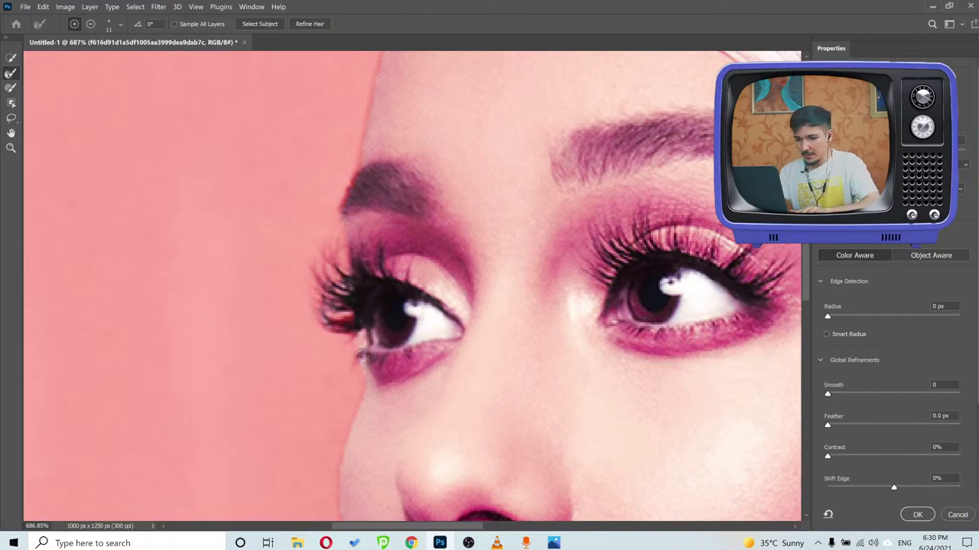
Brush the missing dark hair below the ear, above the ponytail, into the selection.
scroll(442, 274, "down", 8)
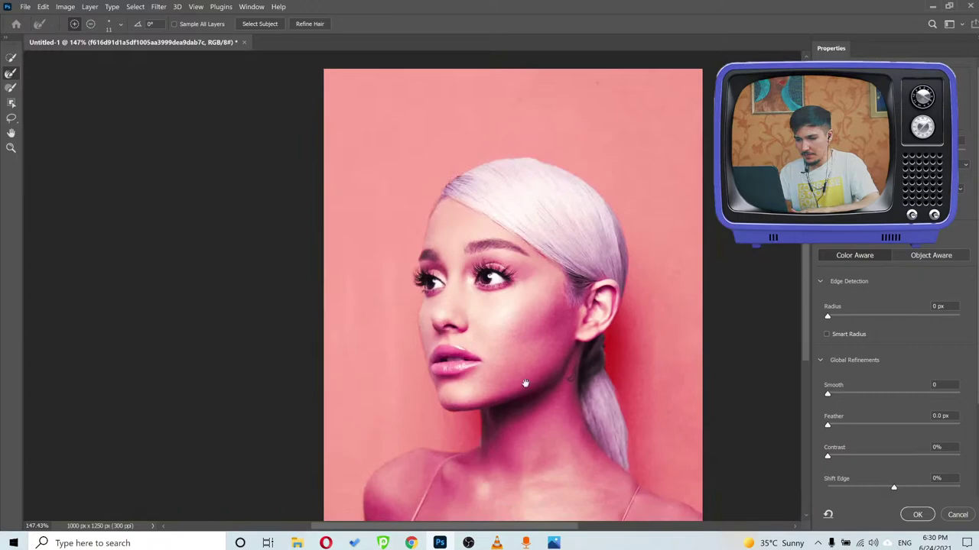
scroll(514, 266, "up", 8)
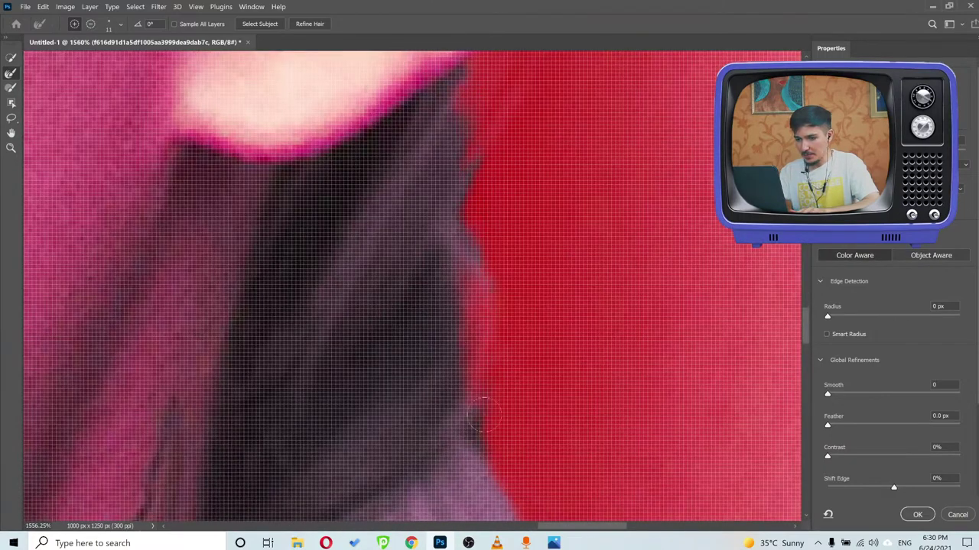
scroll(459, 218, "down", 2)
scroll(457, 221, "down", 2)
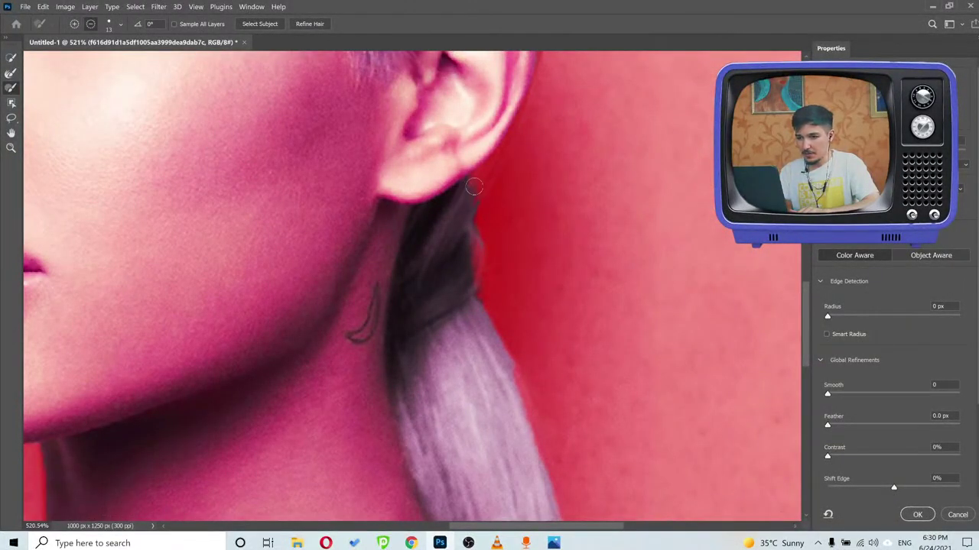
left_click_drag(470, 182, 470, 280)
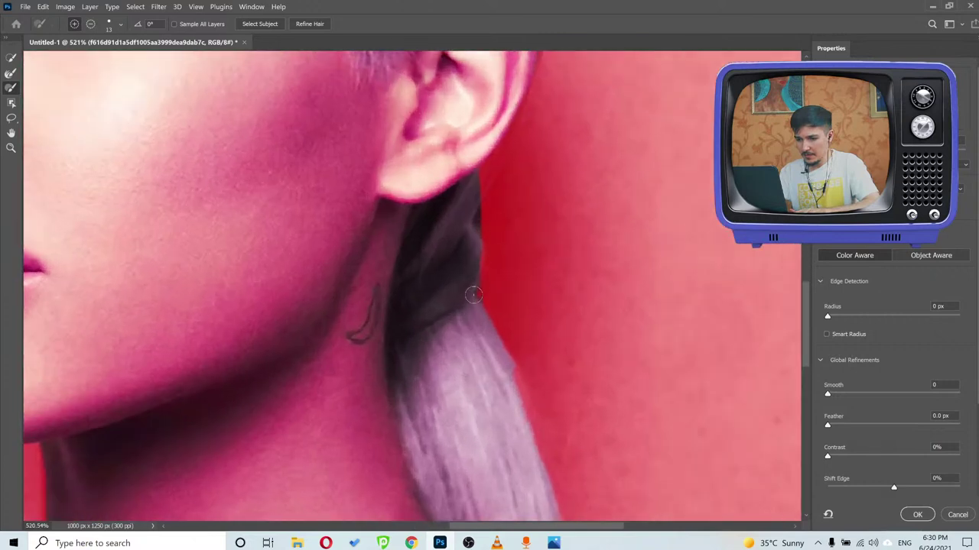
key("ctrl+0")
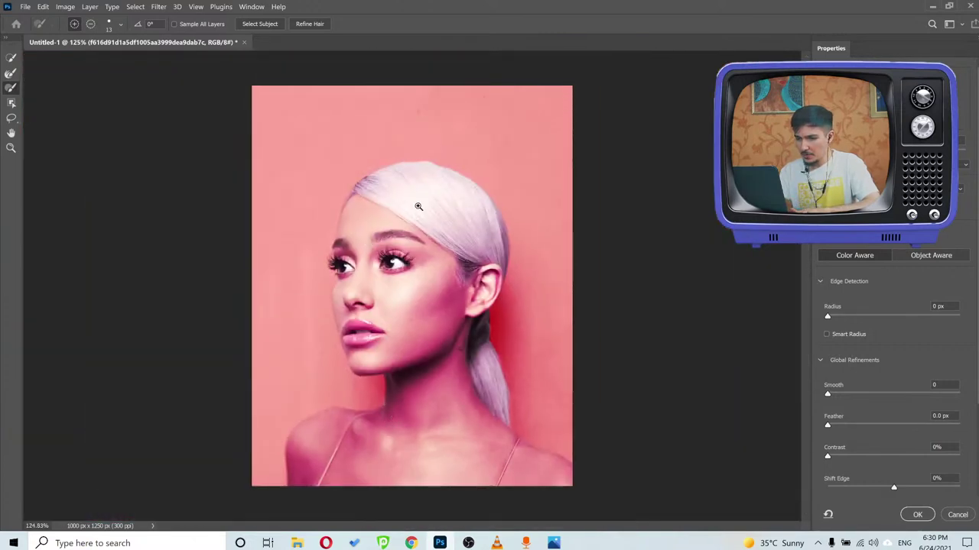
Set the selection's Smooth to 32, raise its edge Contrast slightly, and apply the refinements.
scroll(419, 218, "up", 5)
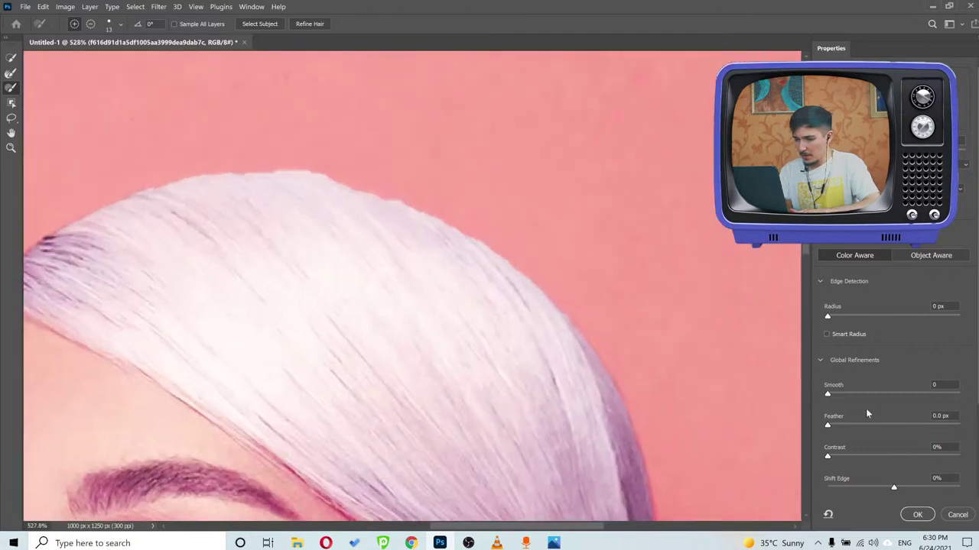
left_click(870, 396)
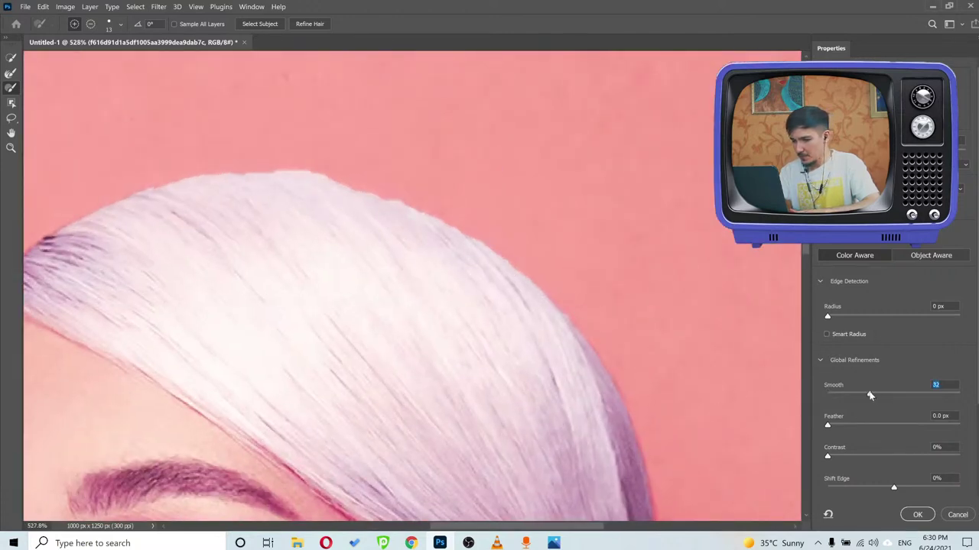
key("BackSpace")
key("Return")
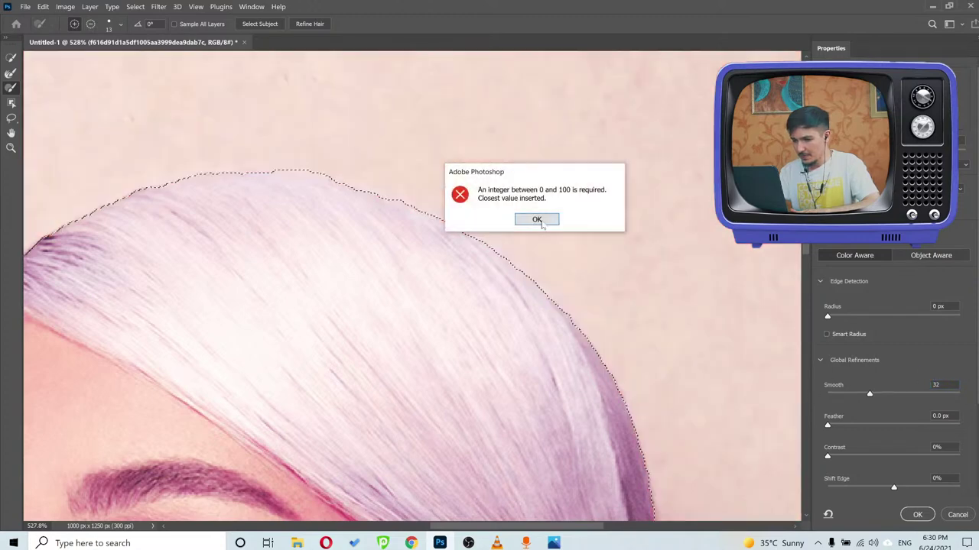
left_click(537, 220)
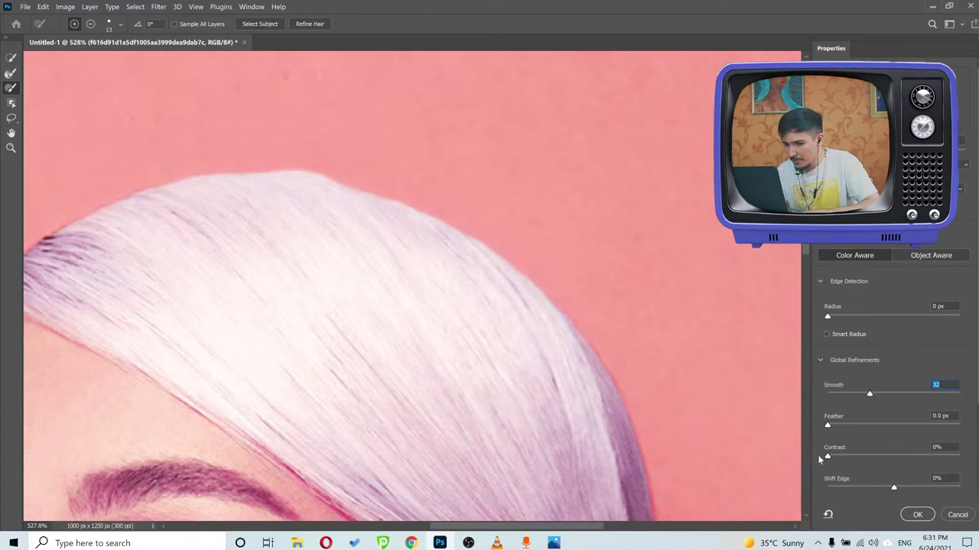
left_click(844, 457)
left_click_drag(854, 457, 850, 456)
left_click(916, 514)
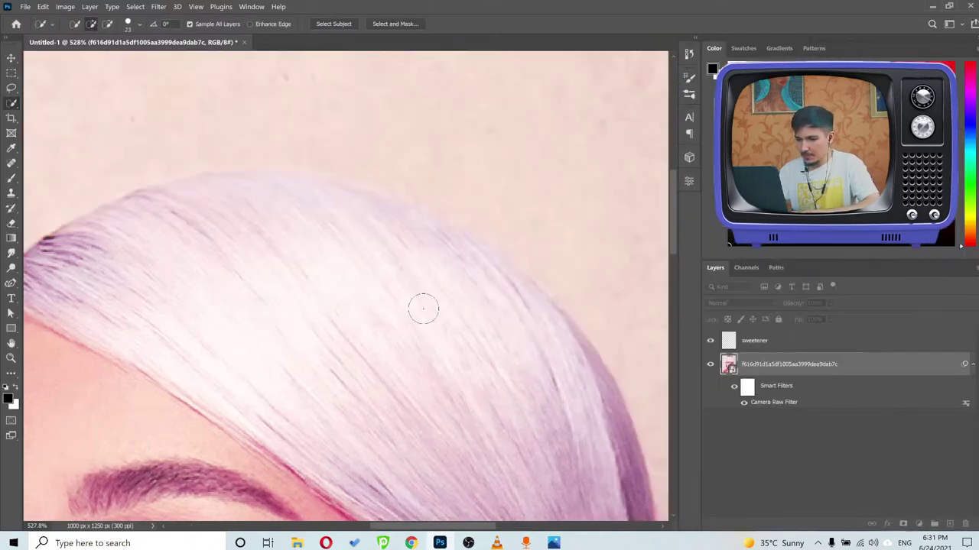
Mask the portrait layer to the selected woman and hide the sweetener layer.
key("ctrl+0")
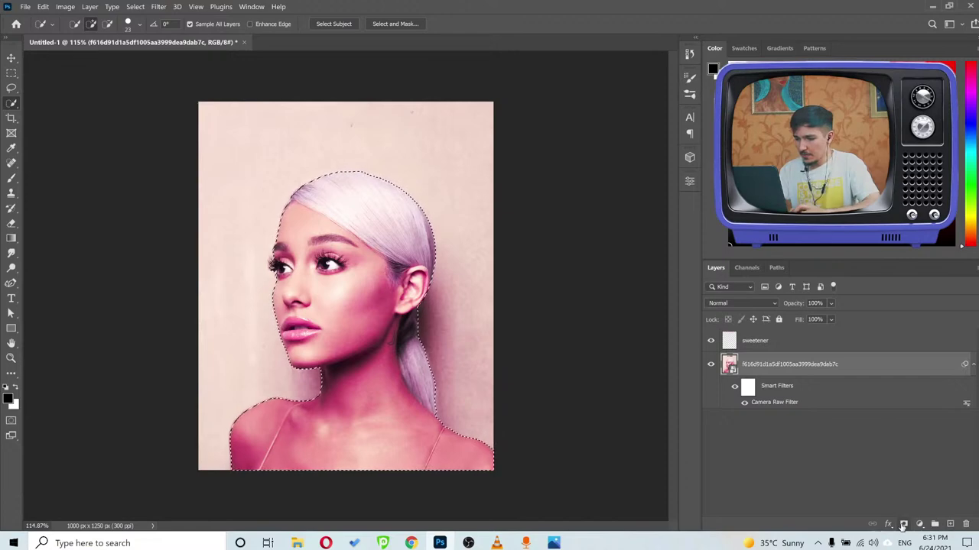
left_click(902, 526)
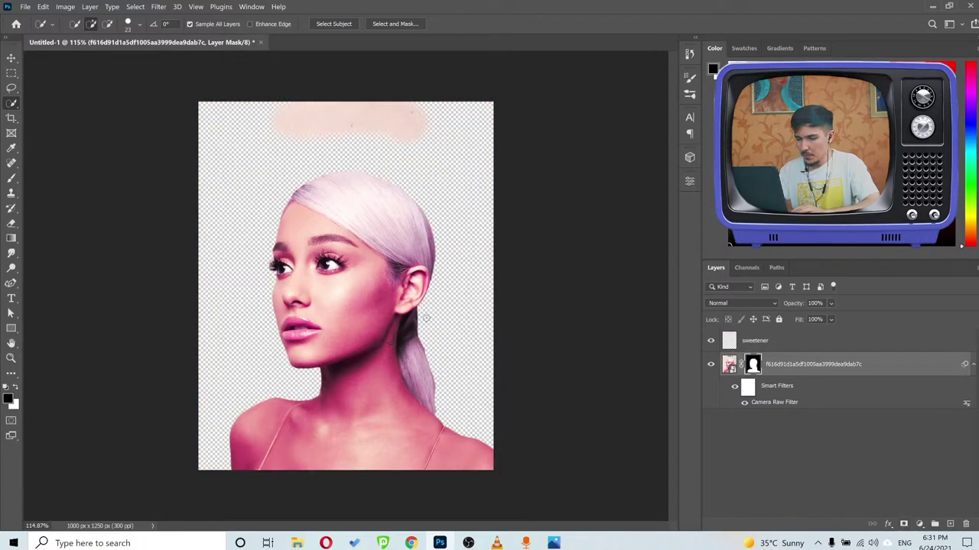
key("v")
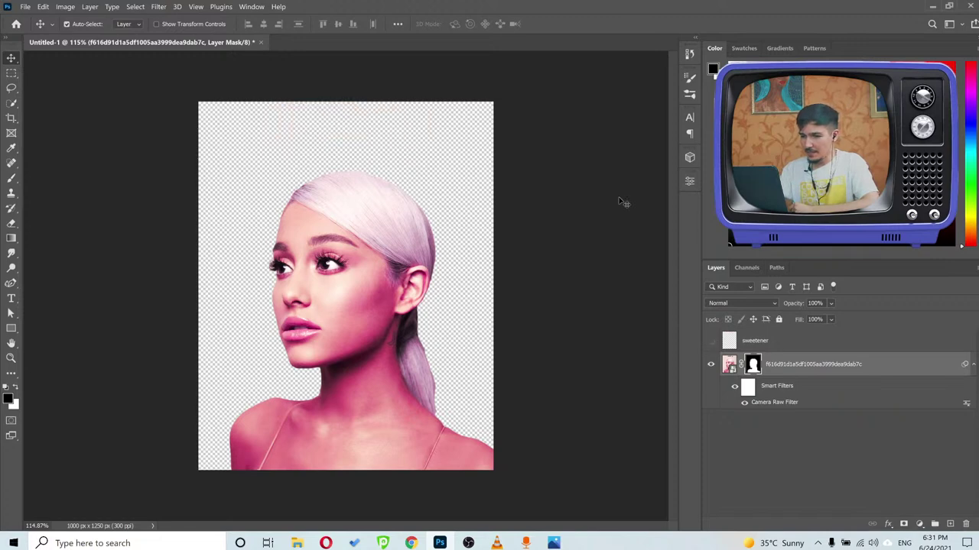
Duplicate the masked portrait layer below the original and invert the copy's layer mask.
left_click_drag(816, 369, 750, 430)
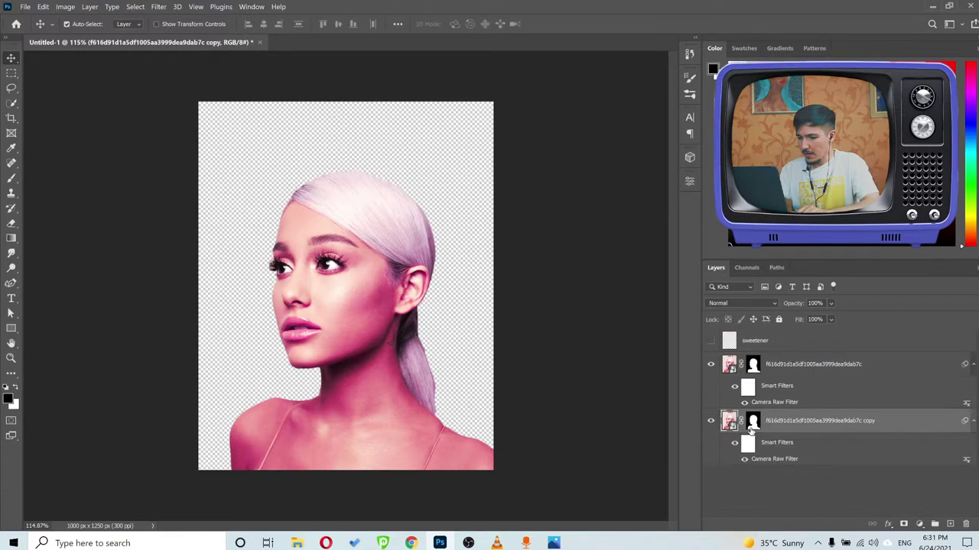
left_click(752, 425)
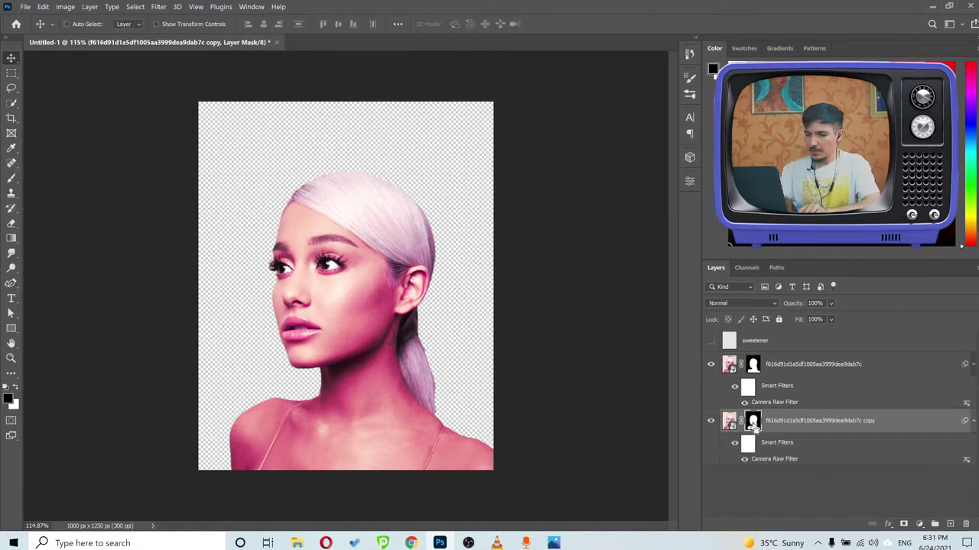
key("ctrl+i")
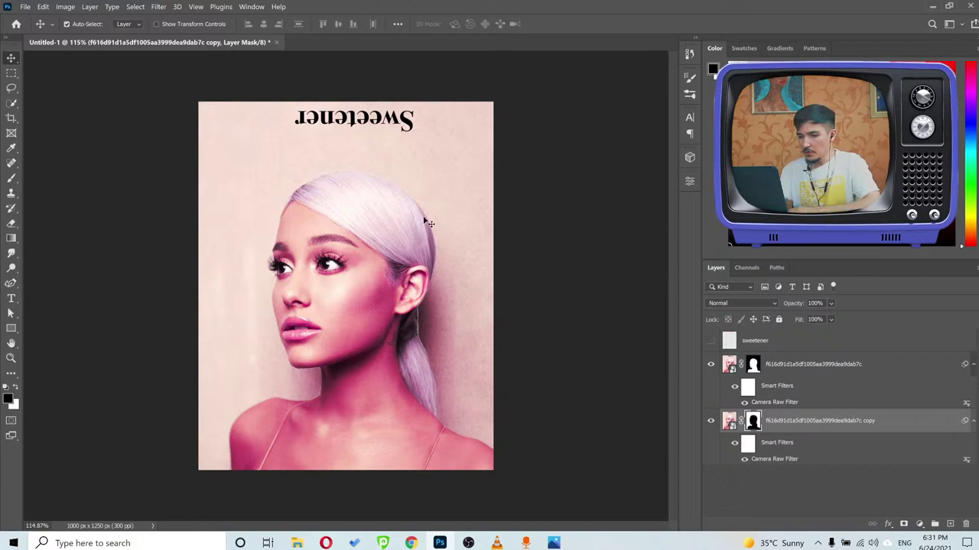
Rename the lower portrait copy as background and the original portrait layer as front.
left_click(795, 425, "ctrl")
double_click(809, 421)
type("background")
key("Return")
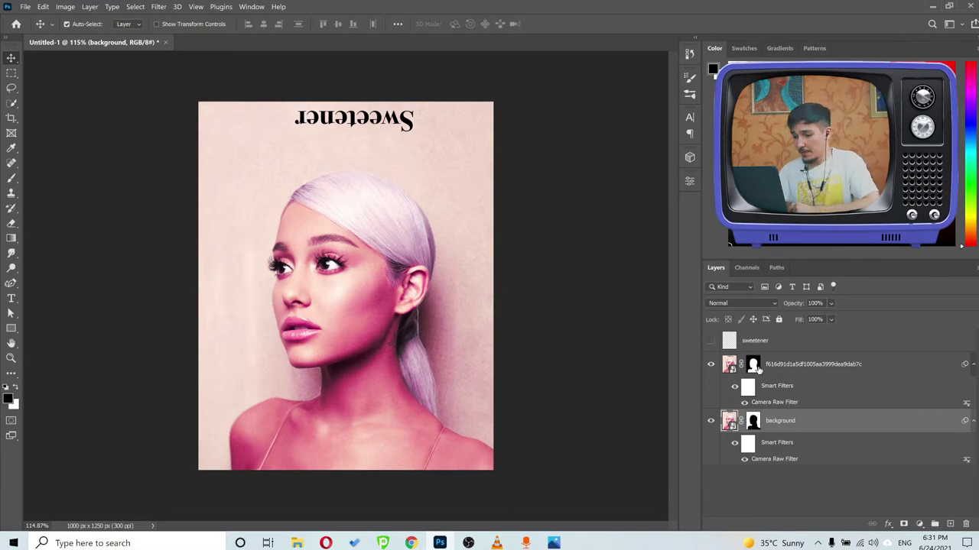
double_click(785, 366)
type("fm")
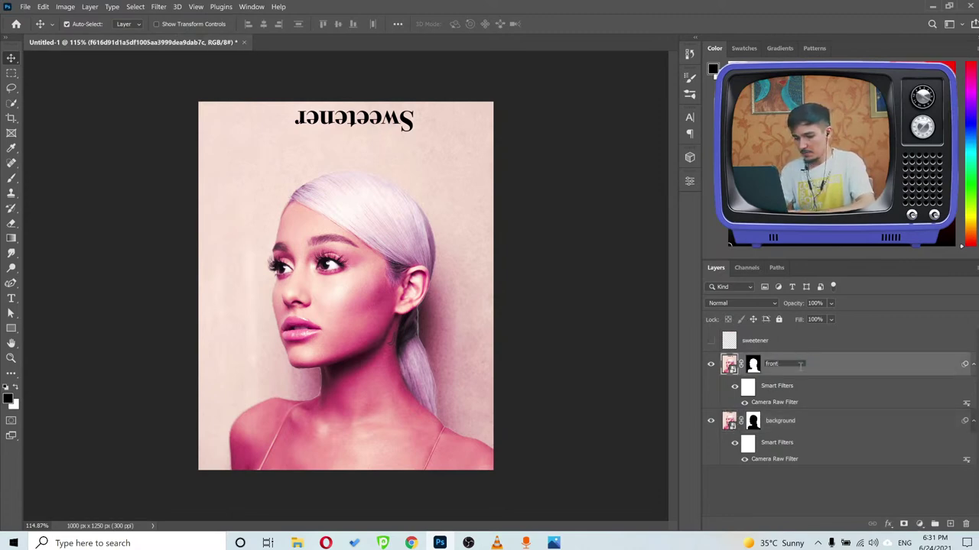
key("Return")
Check the reference cover in Photos and add a dark blue #060e72 Solid Color fill layer directly above the background layer.
left_click(803, 426)
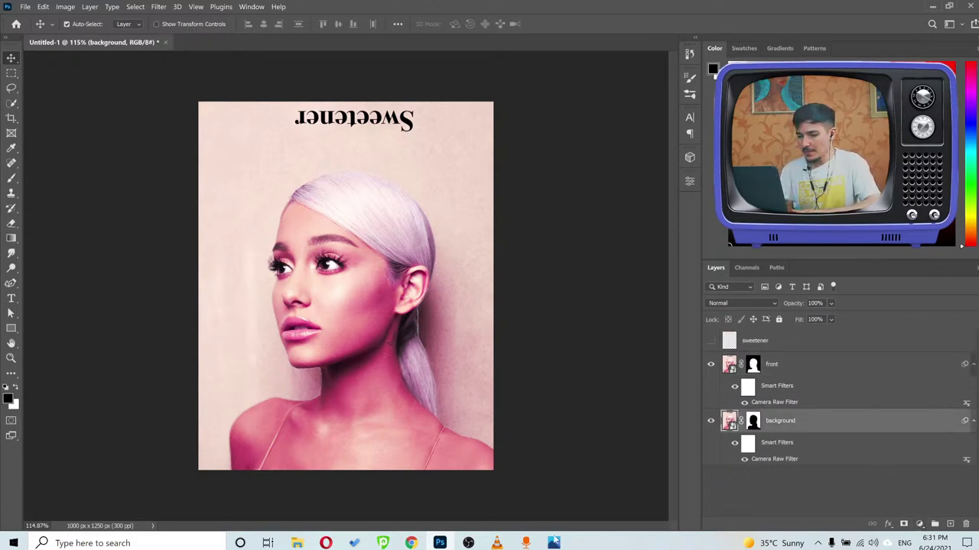
left_click(555, 543)
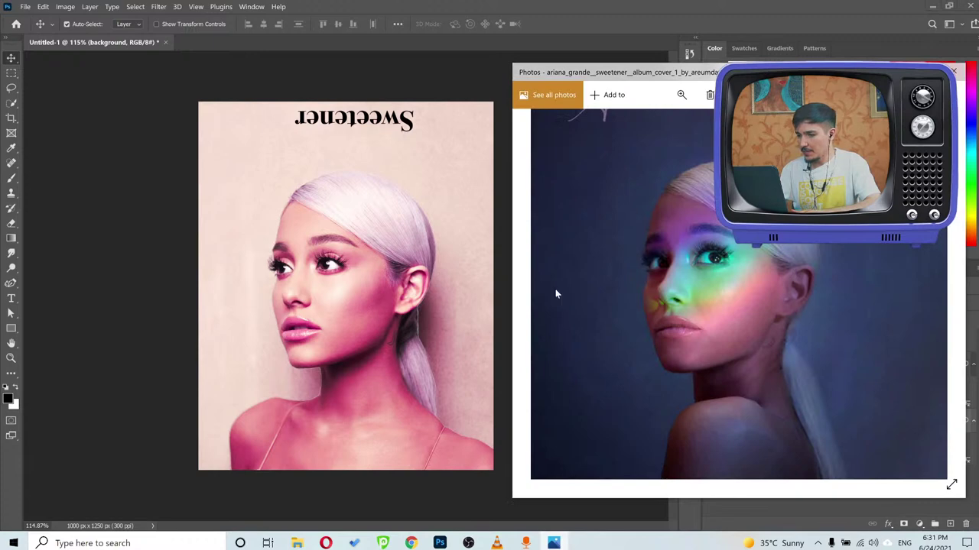
left_click(551, 10)
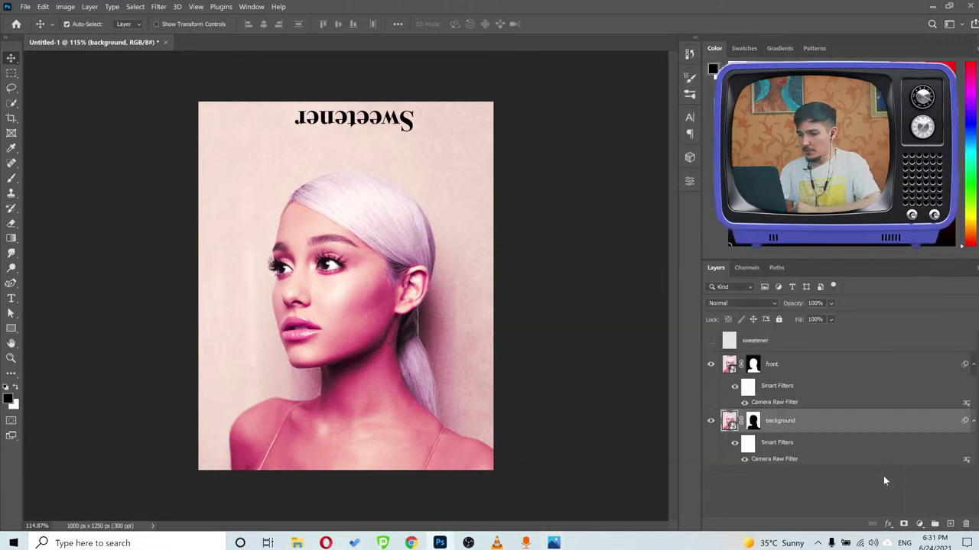
left_click(919, 525)
left_click(910, 329)
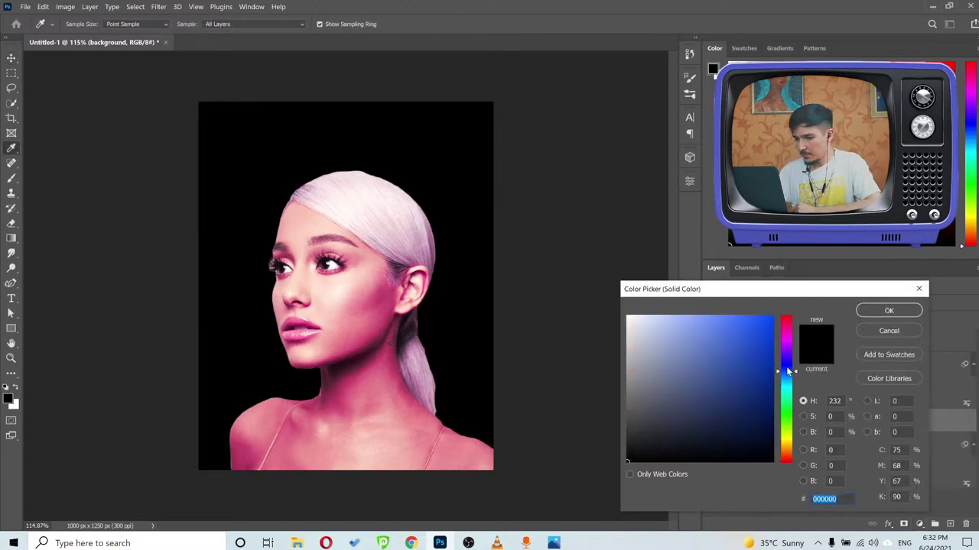
left_click_drag(757, 344, 765, 398)
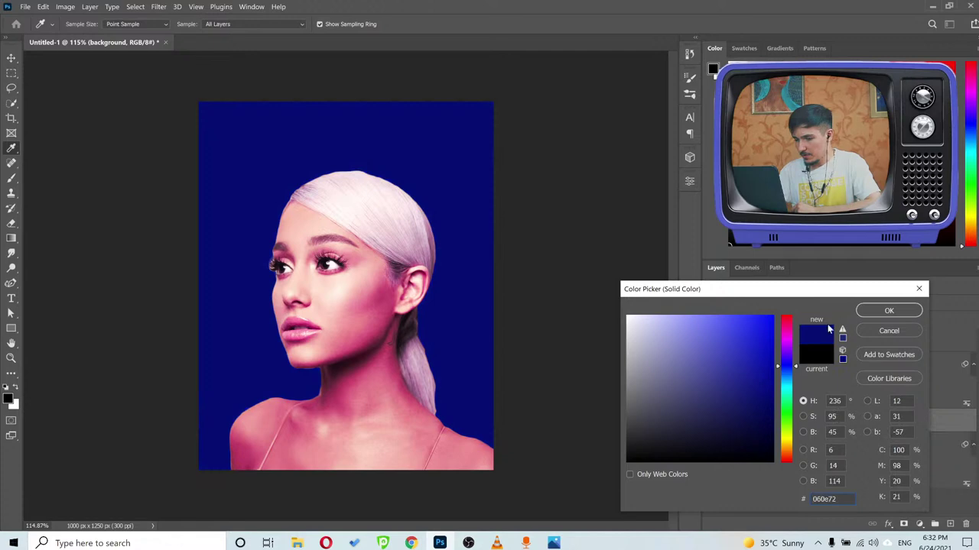
left_click(889, 310)
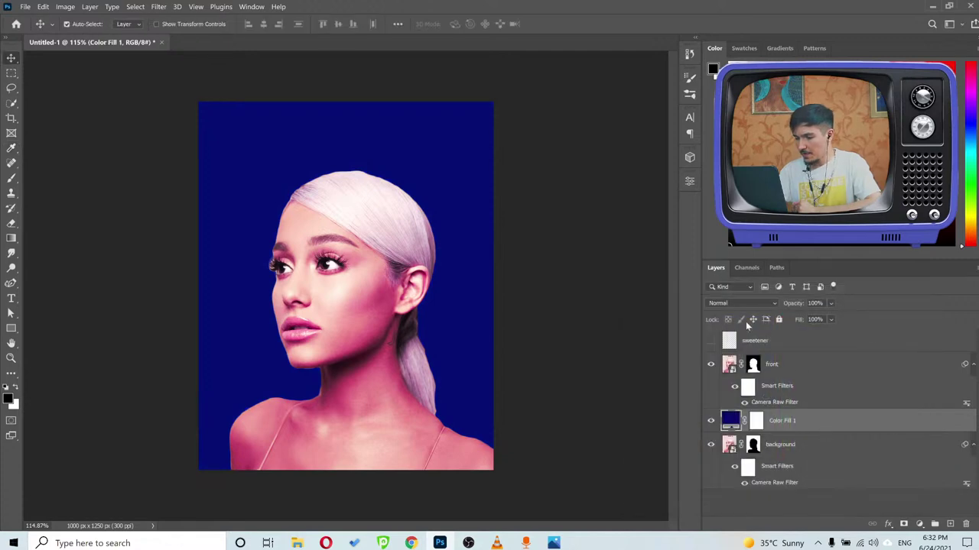
Set the blue color fill layer's blend mode to Hue.
left_click(716, 305)
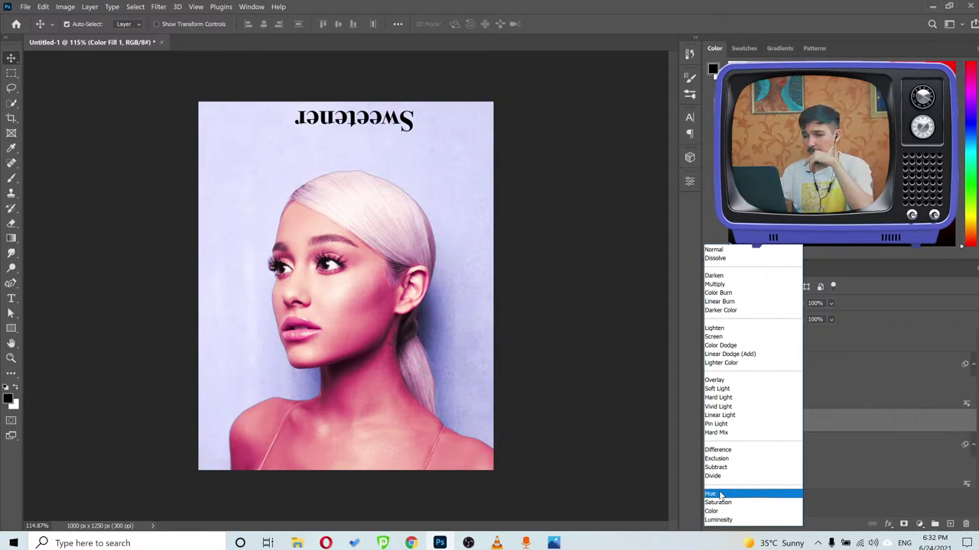
left_click(720, 494)
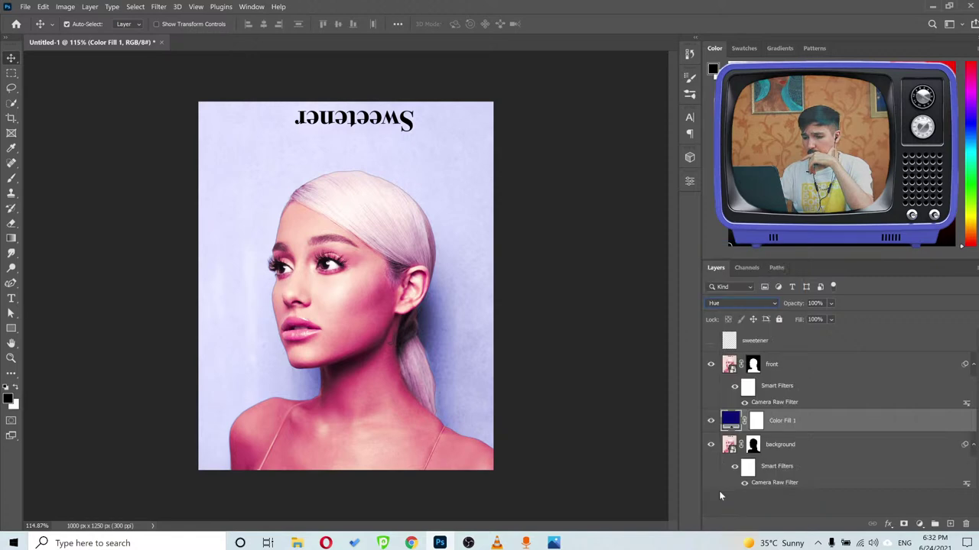
left_click(900, 505)
left_click(887, 427)
Add an Exposure adjustment layer above the color fill with Exposure set to -6.00.
left_click(920, 525)
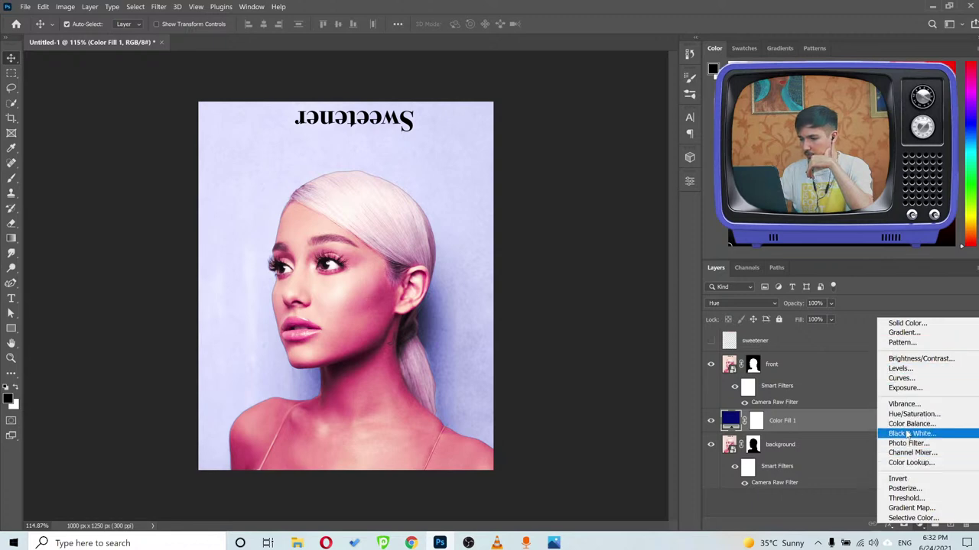
left_click(905, 387)
left_click_drag(591, 243, 546, 244)
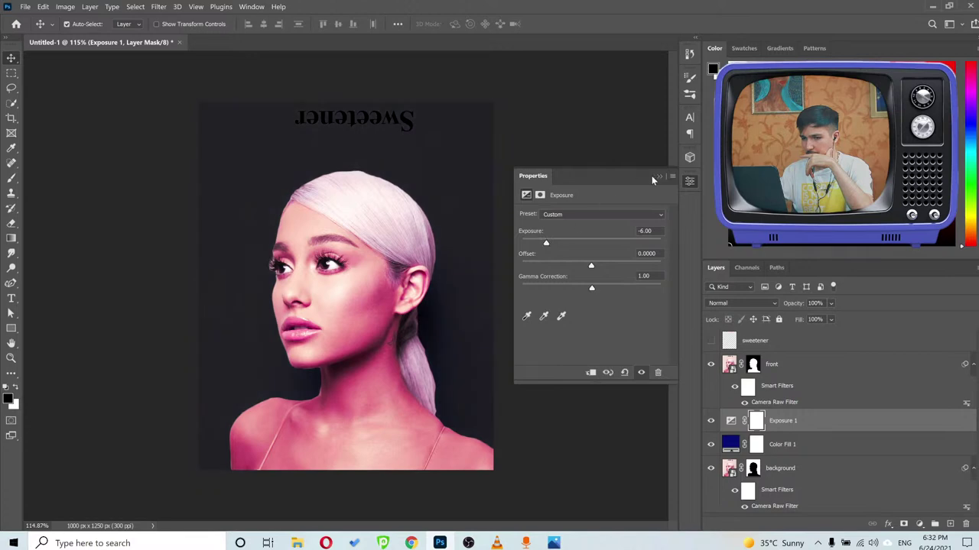
left_click(657, 177)
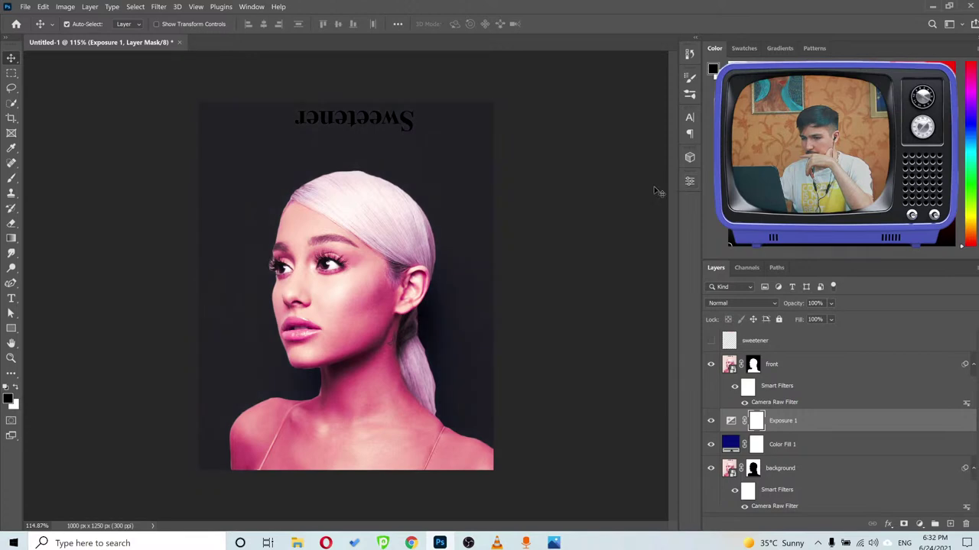
Compare with the reference cover in Photos and give the Exposure adjustment layer a Color Overlay effect in muted purple-blue #332e5d.
left_click(552, 543)
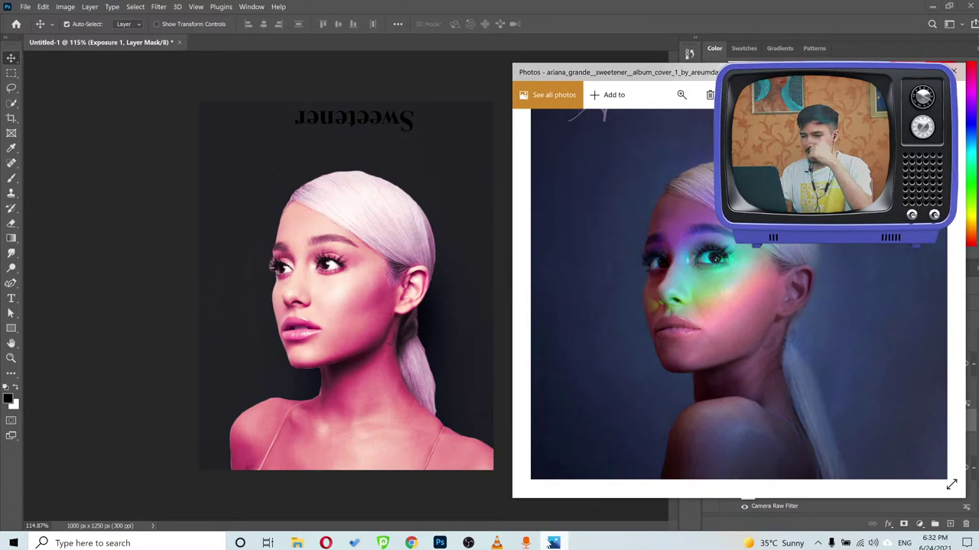
left_click(564, 7)
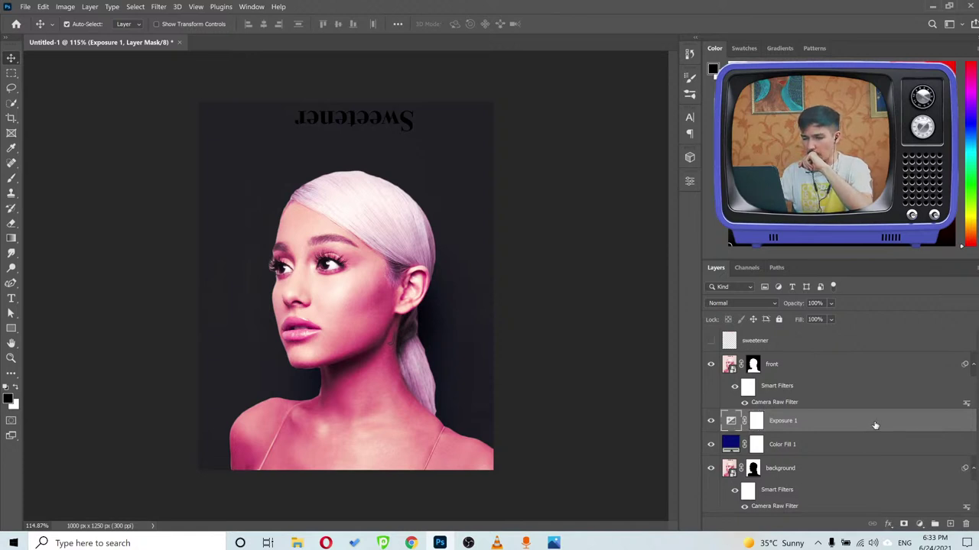
key("h")
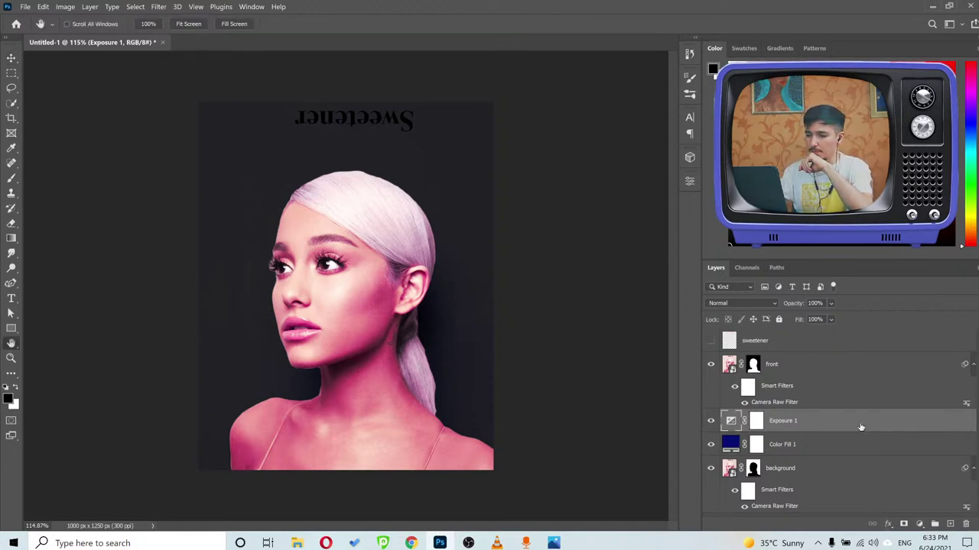
double_click(870, 427)
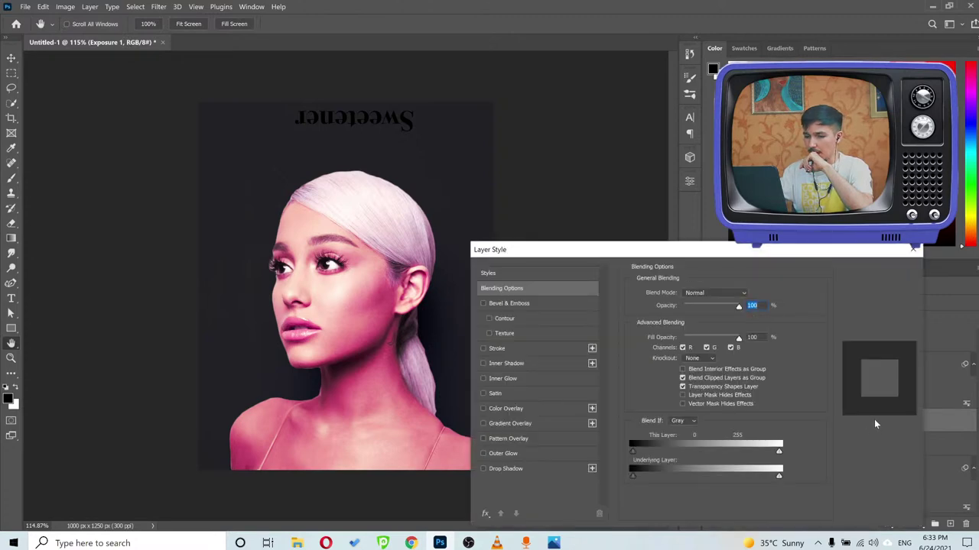
left_click(504, 408)
left_click(750, 295)
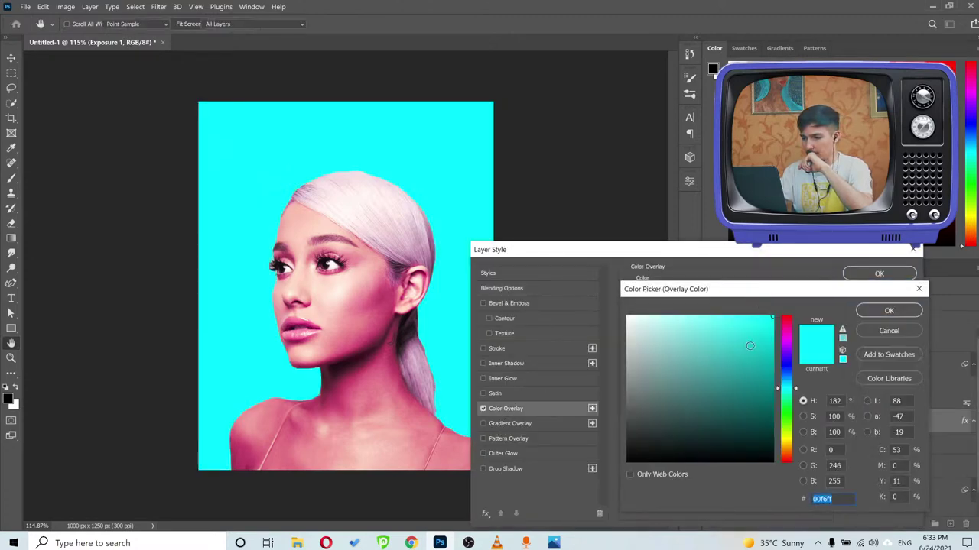
left_click(786, 362)
left_click(766, 405)
left_click_drag(767, 405, 699, 408)
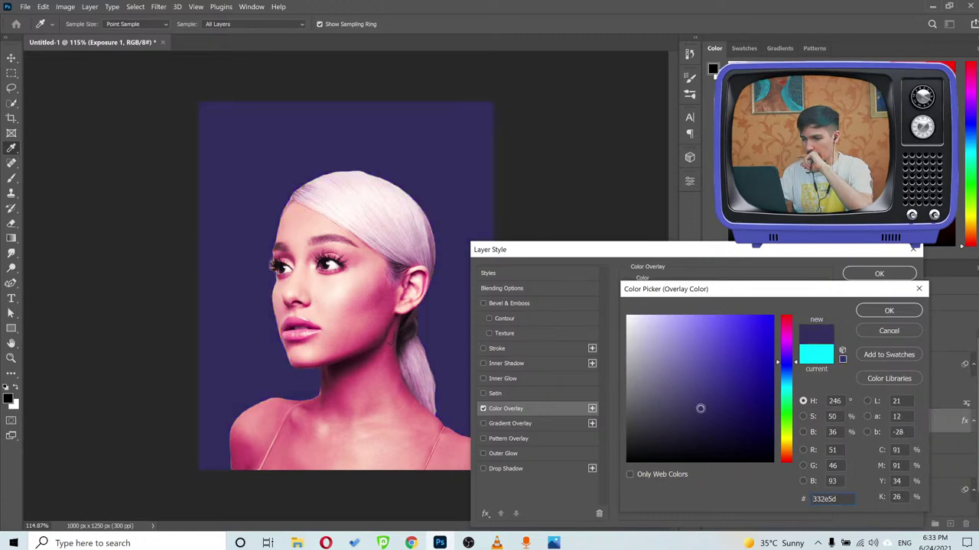
left_click(888, 311)
Try out the Color Overlay's blend modes on the darkened background and settle on Color.
left_click(693, 296)
left_click(687, 278)
key("Down")
key("Down")
key("Down")
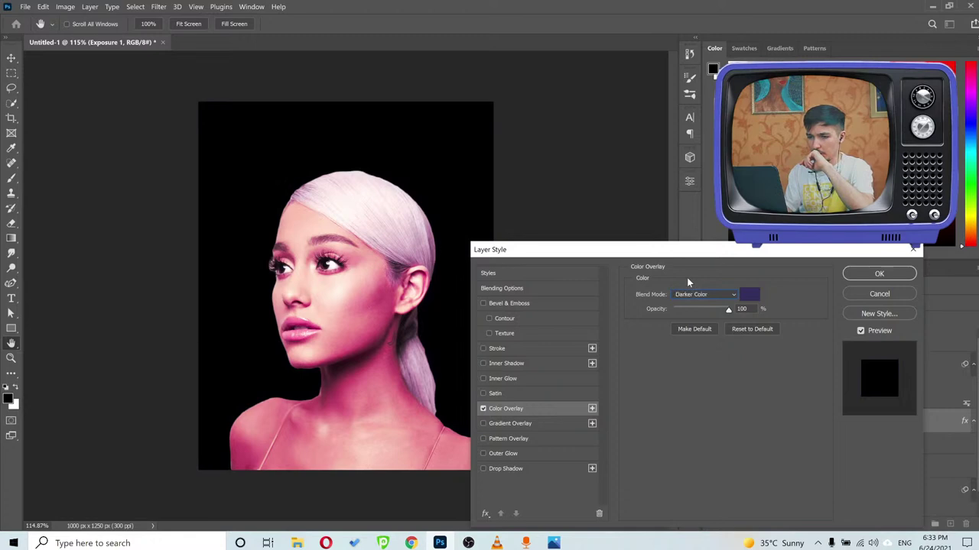
key("Down")
key("Down")
key("Down")
key("Down")
key("Down")
key("Up")
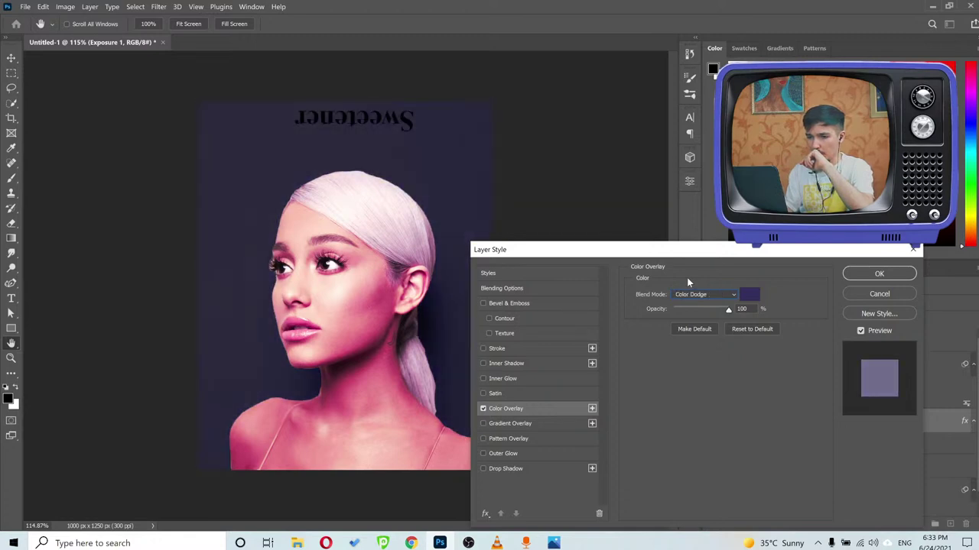
key("Down")
key("Down")
key("Down")
key("Down")
key("Down")
key("Down")
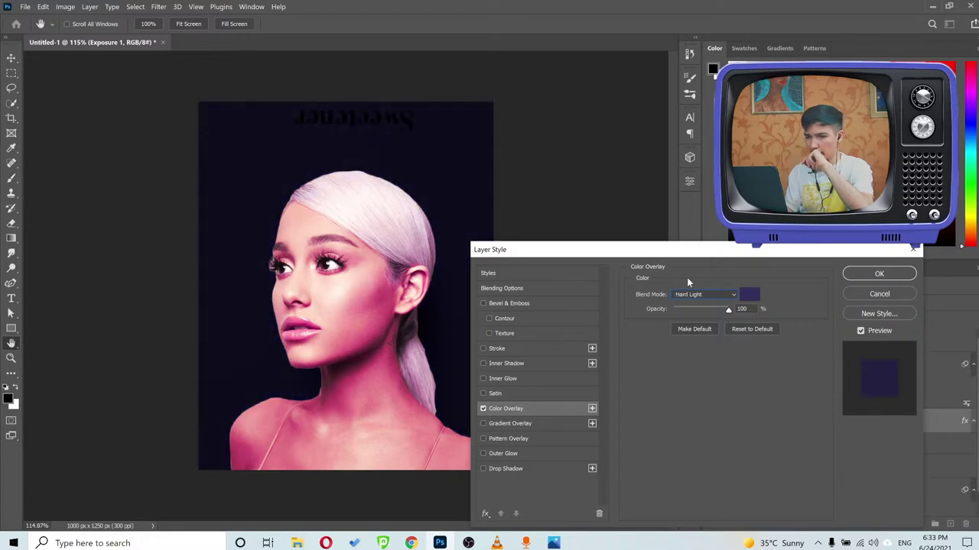
key("Down")
key("Down")
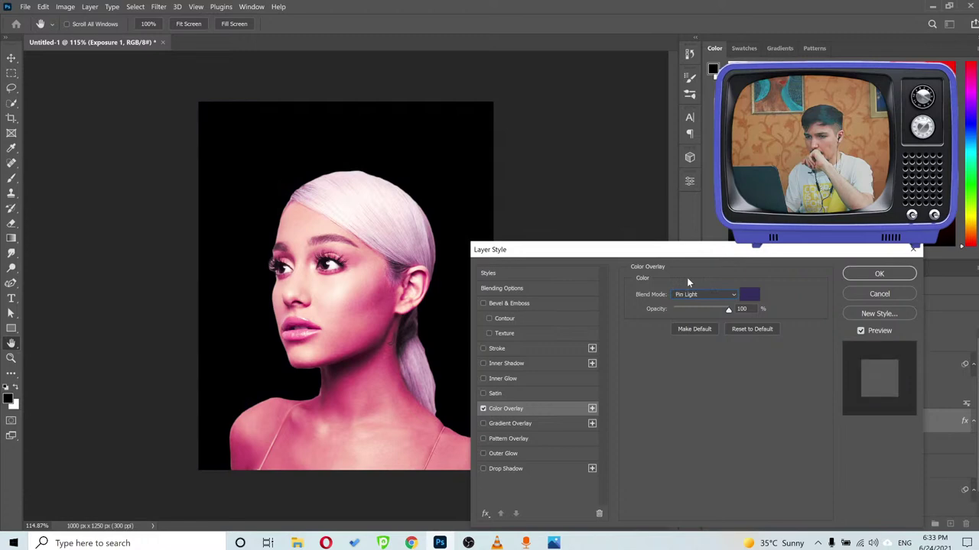
key("Down")
key("Down")
key("Down")
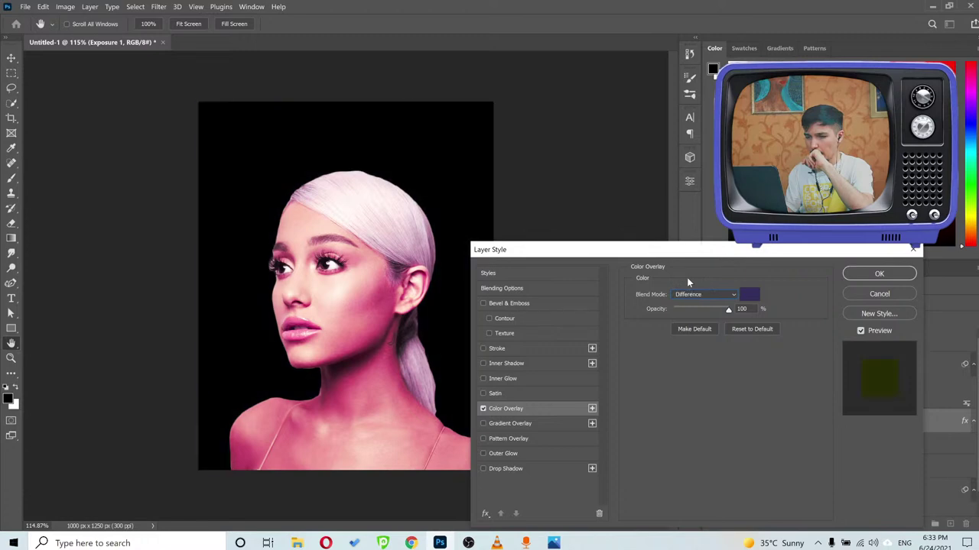
key("Down")
key("Down")
key("Down")
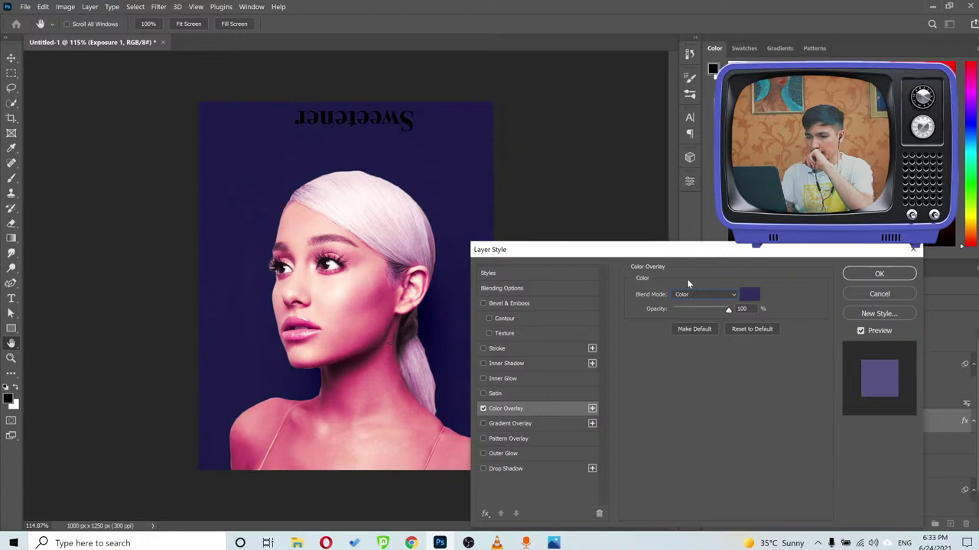
Change the Color Overlay's color to the darker, less saturated #282638 and apply the layer style.
left_click(746, 297)
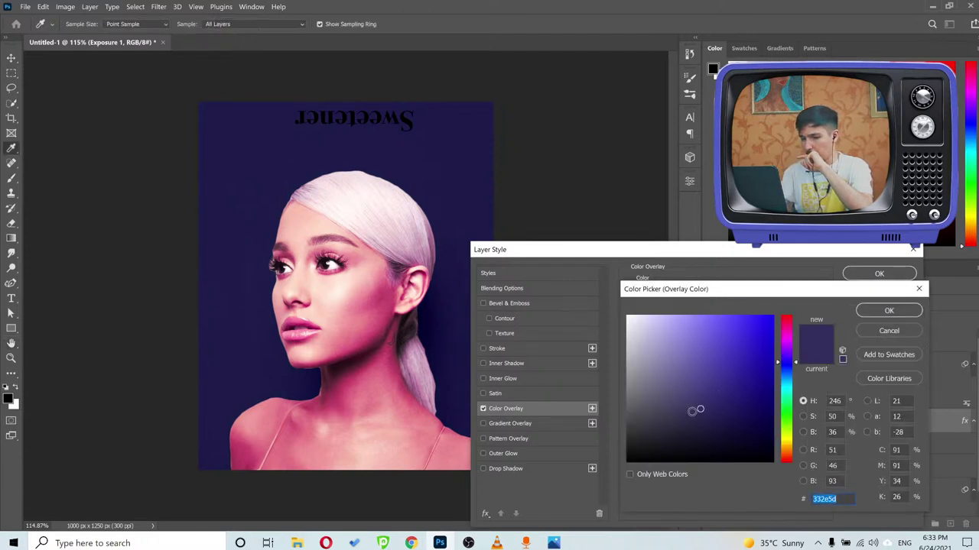
left_click(679, 414)
left_click_drag(679, 415, 677, 418)
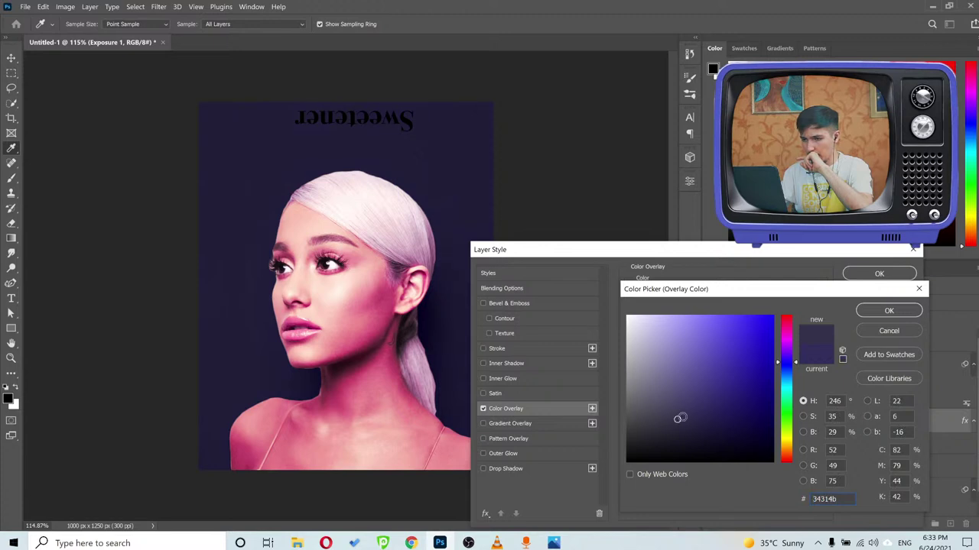
left_click(673, 429)
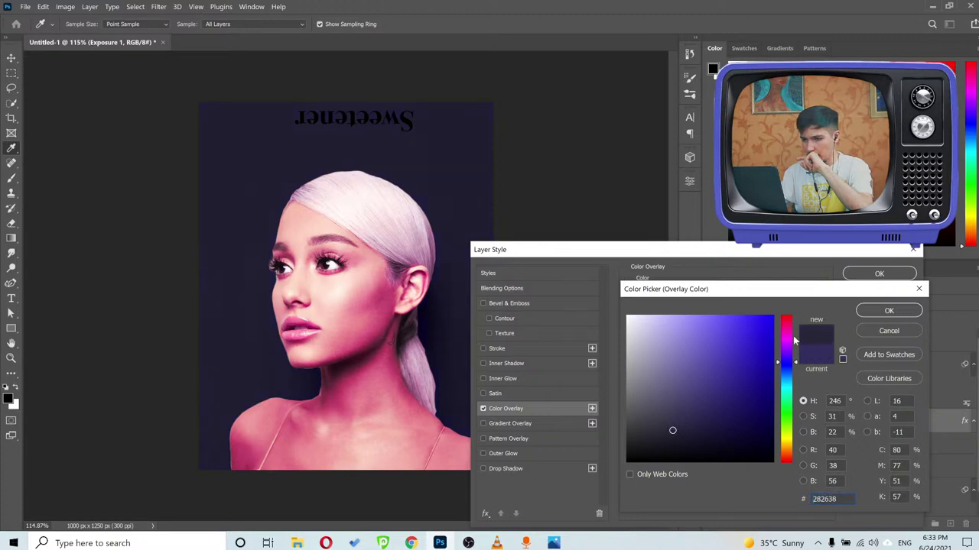
left_click(865, 314)
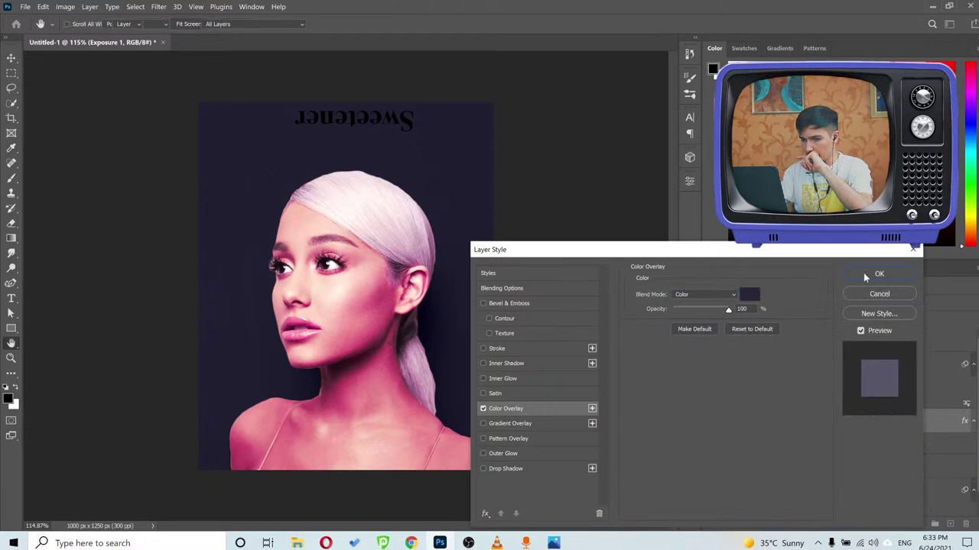
left_click(863, 273)
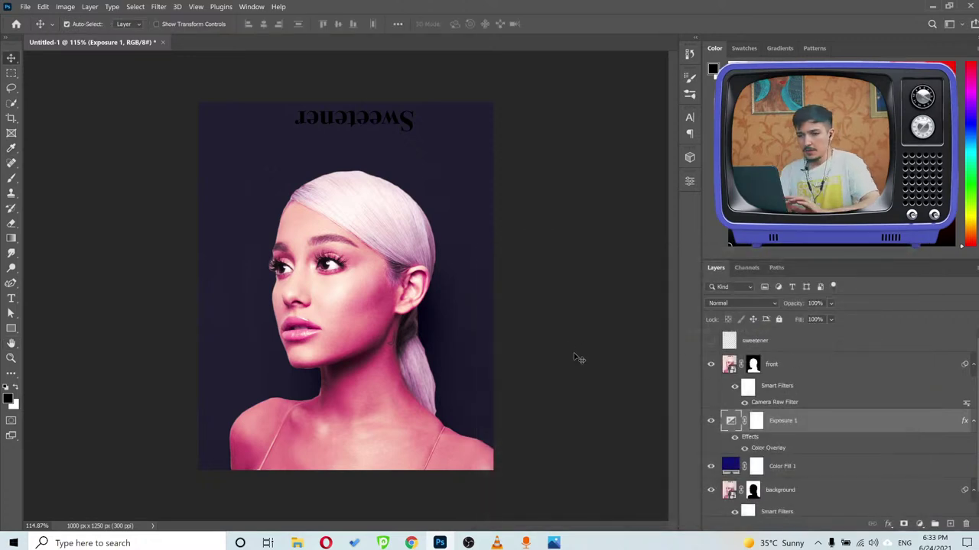
Examine the reference album cover in Photos, from the face down to the shoulders and ponytail.
left_click(552, 542)
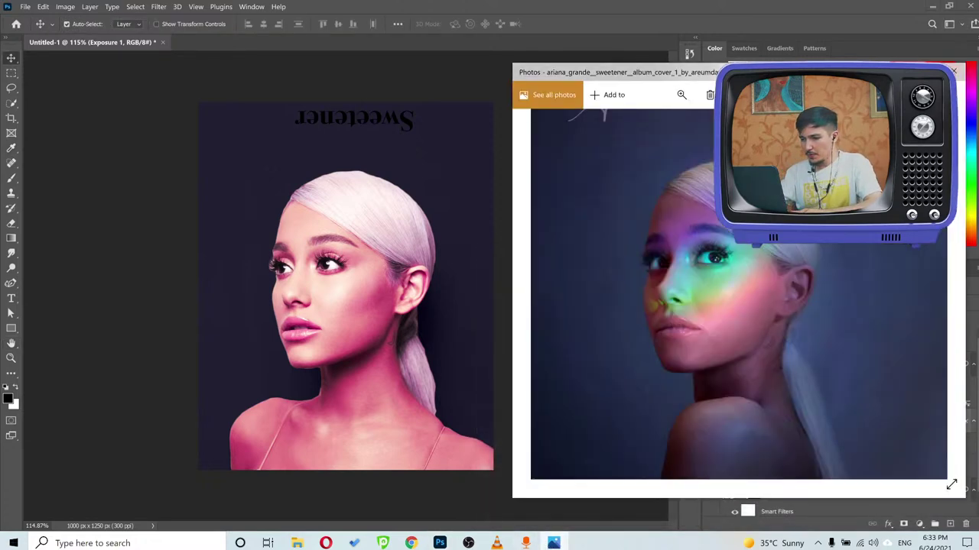
scroll(823, 292, "down", 5)
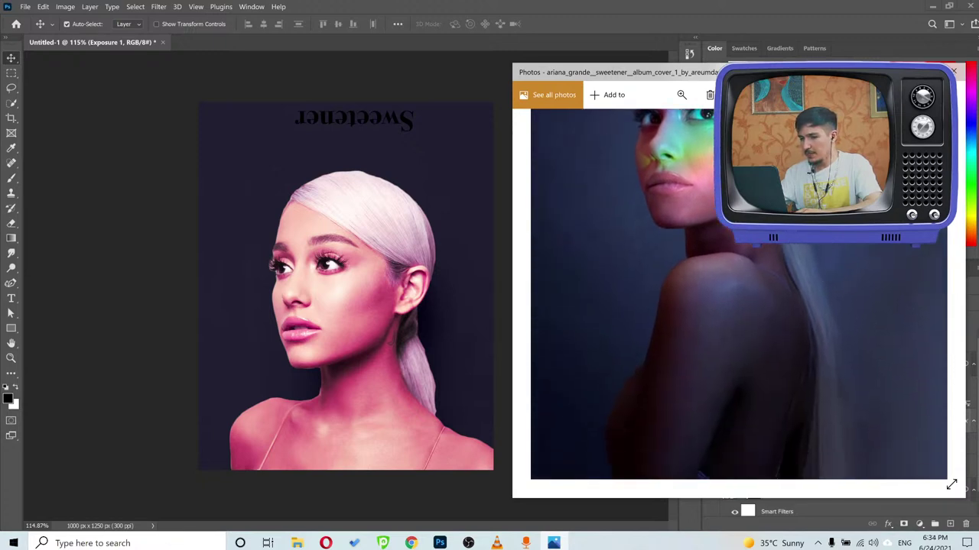
scroll(768, 383, "up", 5)
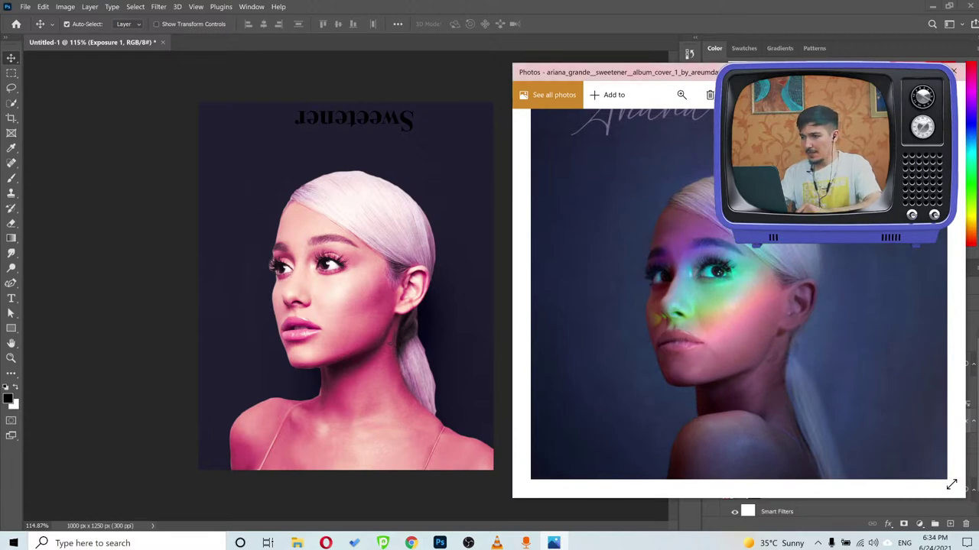
key("alt+Tab")
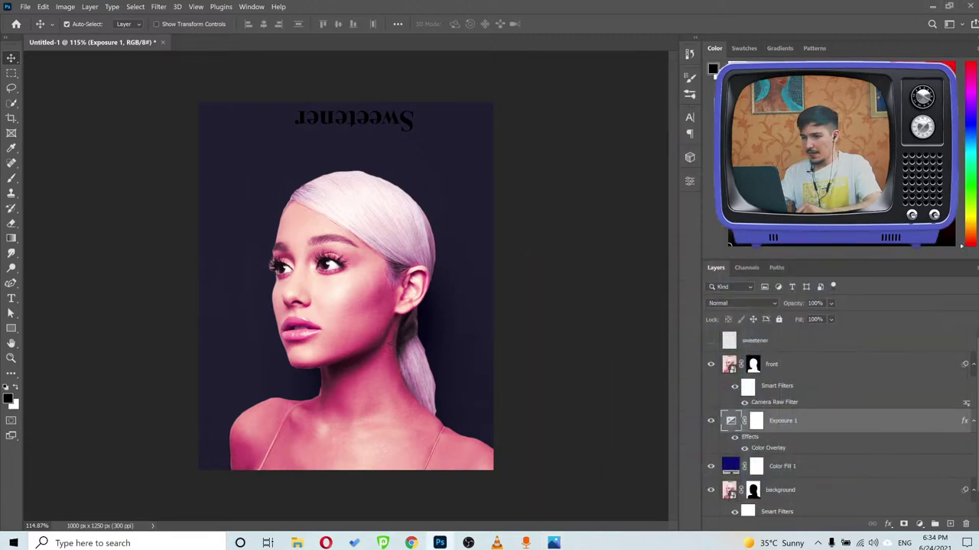
Add an Exposure adjustment layer above the front layer with Exposure set to -5.00.
left_click(799, 366)
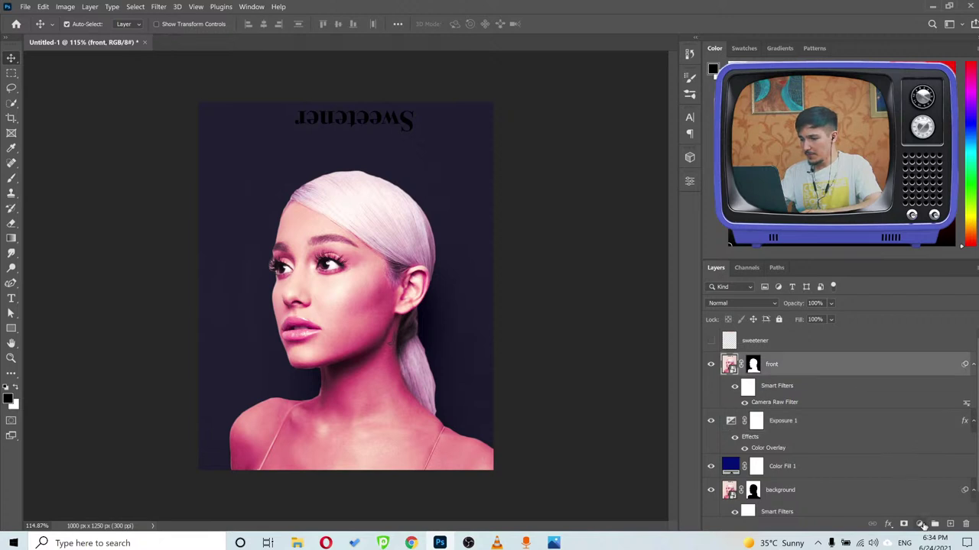
left_click(920, 524)
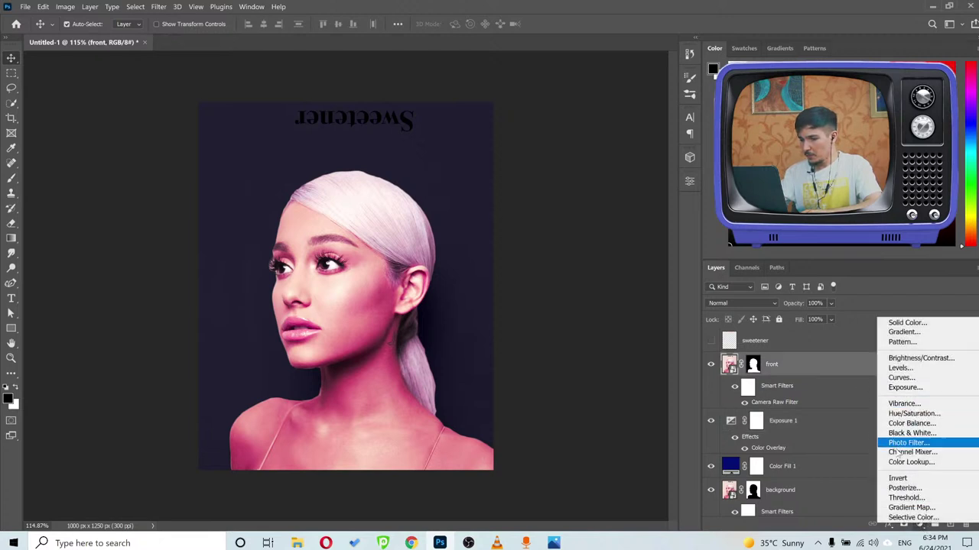
left_click(895, 387)
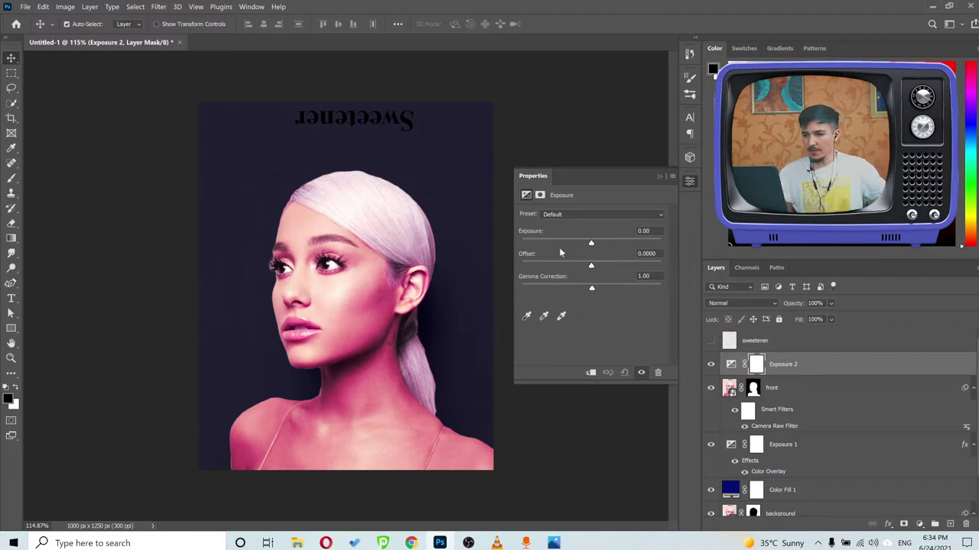
left_click_drag(590, 243, 549, 242)
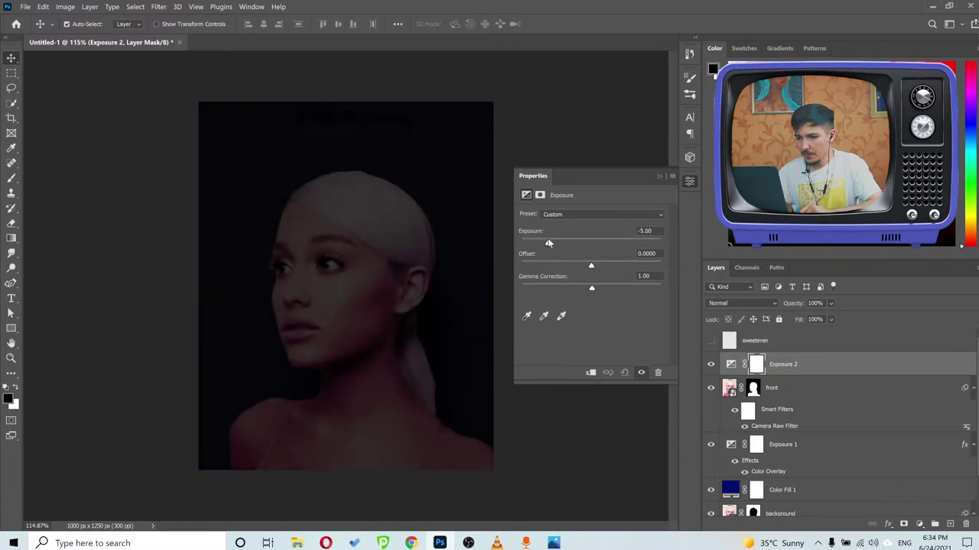
left_click(659, 178)
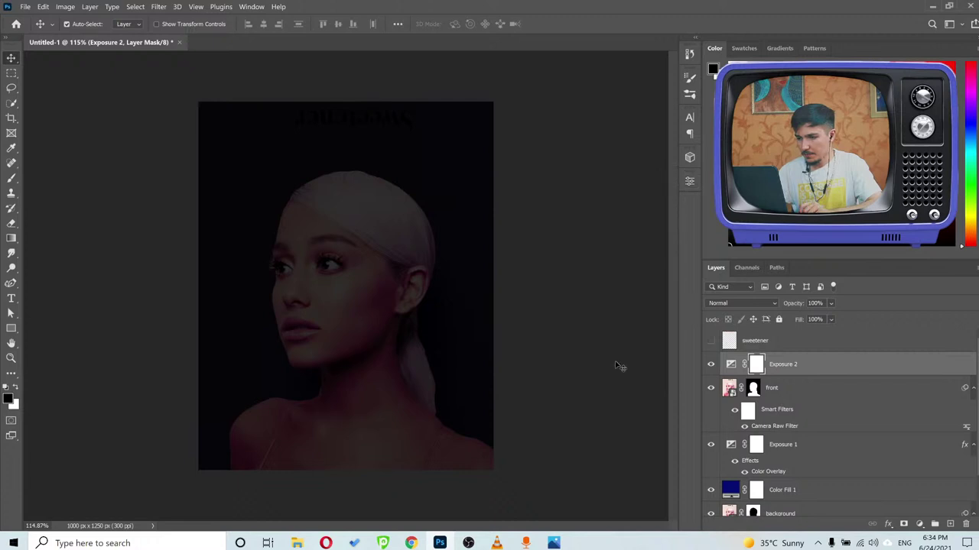
Invert the new Exposure layer's mask and paint white with a large soft brush over the ponytail, shoulders and chest, checking the reference cover.
key("ctrl+i")
key("b")
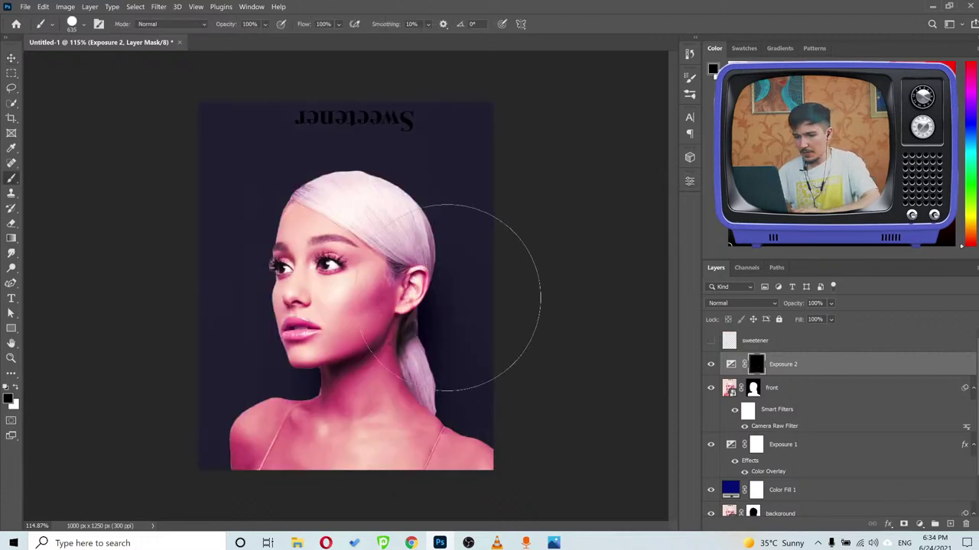
key("x")
mouse_move(433, 356)
left_mouse_down()
mouse_move(448, 350)
mouse_move(441, 344)
mouse_move(465, 389)
left_mouse_up()
key("ctrl+z")
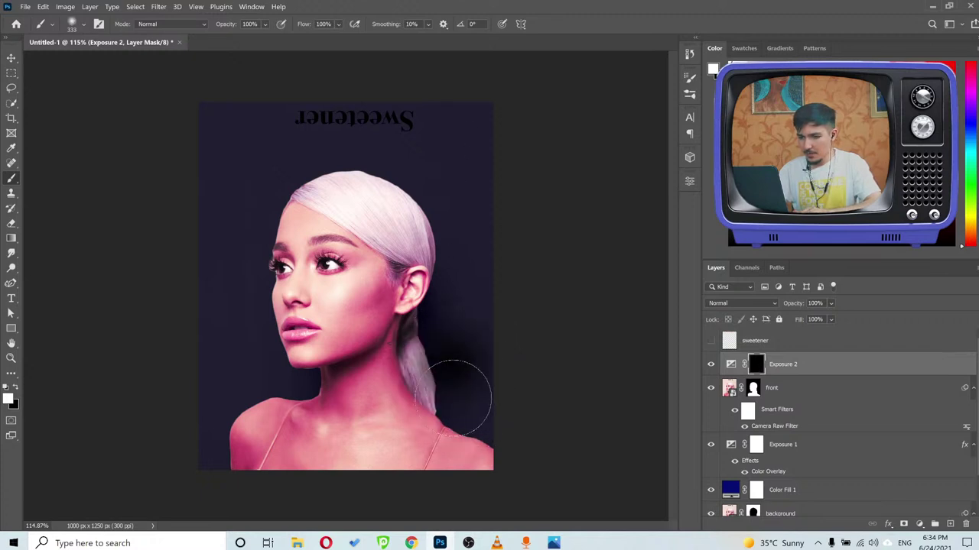
right_click(417, 389, "alt")
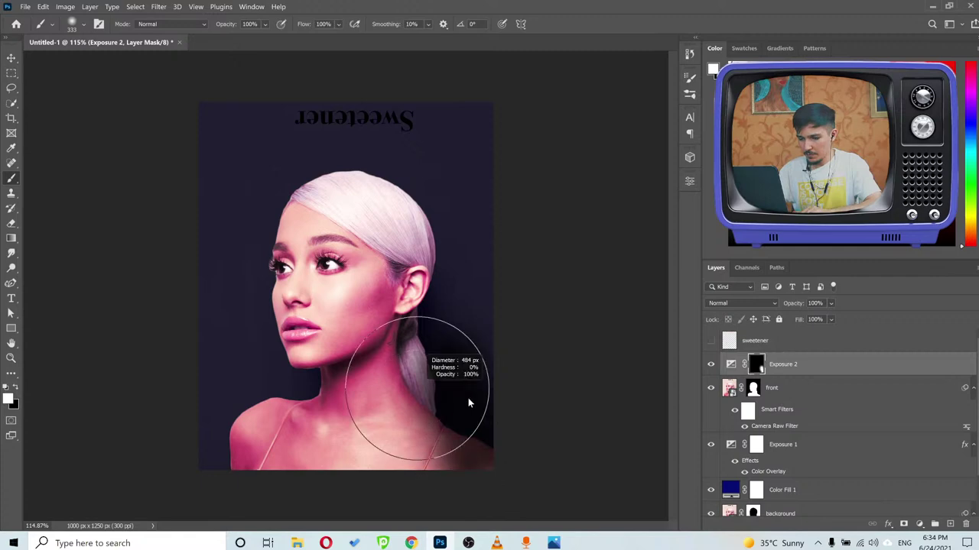
left_click(553, 543)
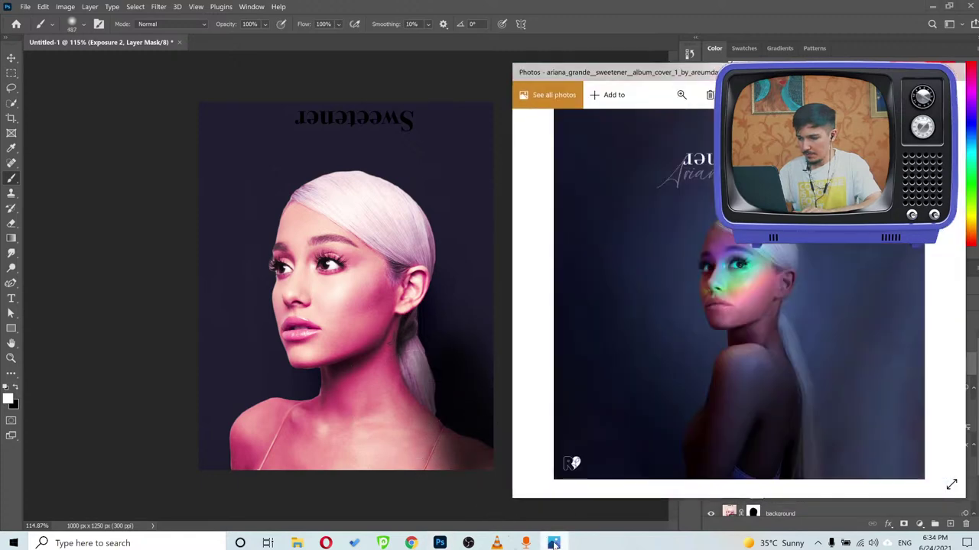
left_click(553, 543)
mouse_move(448, 448)
left_mouse_down()
mouse_move(425, 382)
mouse_move(415, 442)
mouse_move(396, 460)
mouse_move(249, 485)
mouse_move(216, 430)
mouse_move(228, 399)
mouse_move(298, 462)
mouse_move(270, 462)
mouse_move(279, 406)
left_mouse_up()
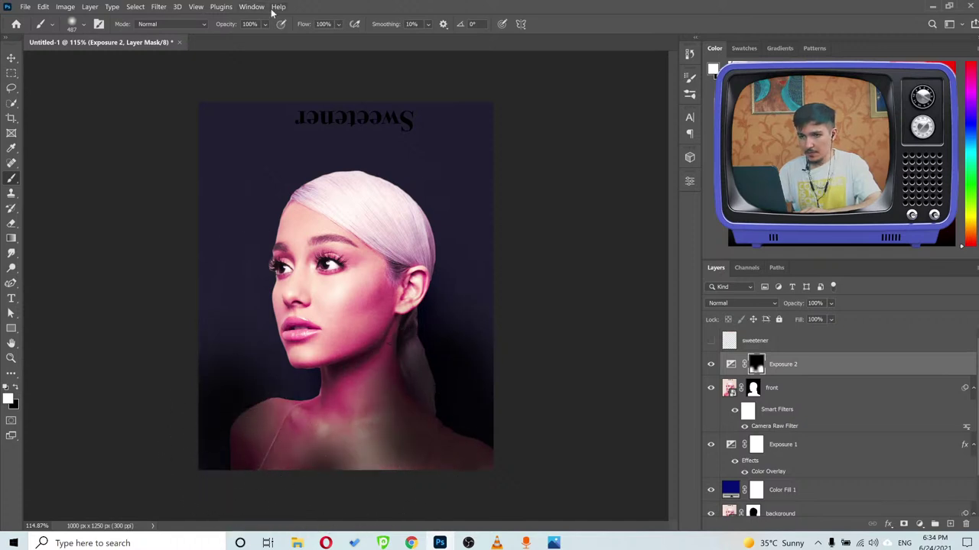
Reduce the brush to 26% opacity and 24% flow, and softly darken the chest and the area around the top of the head.
left_click(338, 24)
left_click_drag(375, 39, 329, 39)
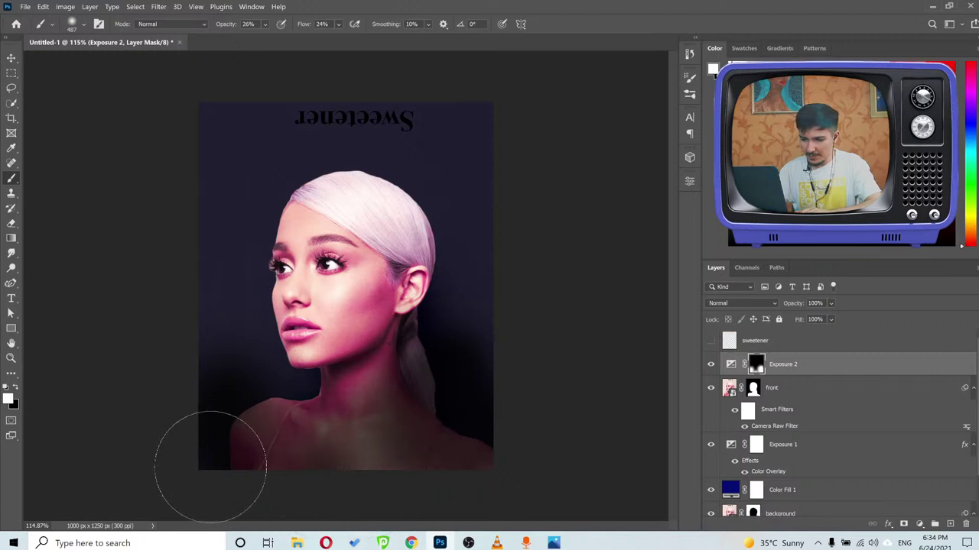
mouse_move(464, 195)
left_mouse_down()
mouse_move(438, 194)
mouse_move(462, 199)
mouse_move(451, 184)
left_mouse_up()
mouse_move(354, 155)
left_mouse_down()
mouse_move(306, 152)
mouse_move(268, 175)
mouse_move(245, 242)
mouse_move(252, 370)
mouse_move(239, 290)
mouse_move(265, 170)
mouse_move(254, 186)
mouse_move(301, 151)
mouse_move(385, 142)
mouse_move(393, 151)
mouse_move(354, 156)
left_mouse_up()
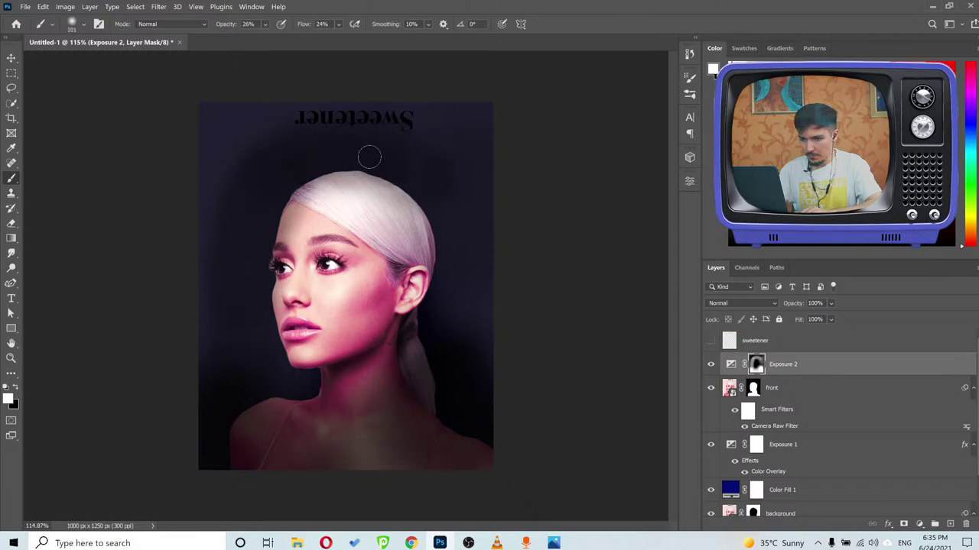
left_click_drag(428, 189, 397, 173)
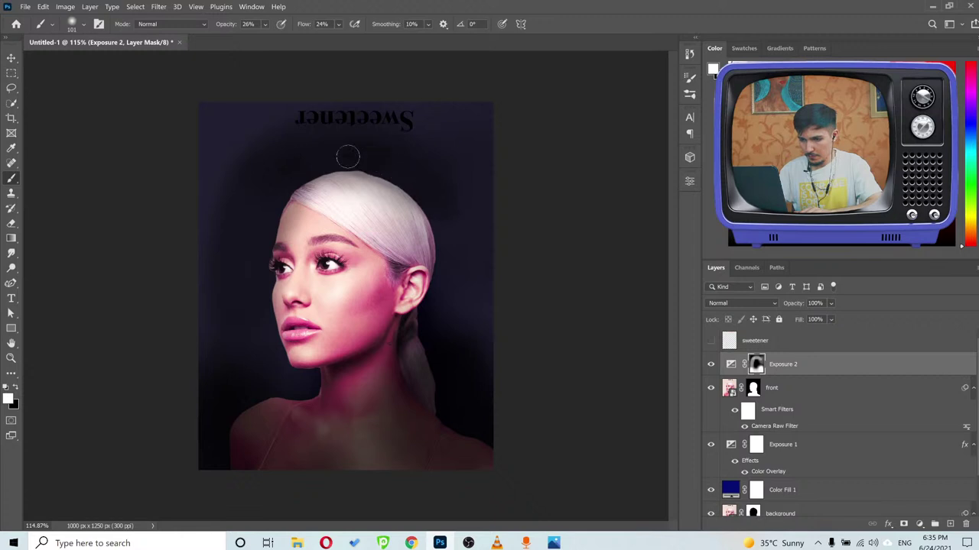
Clip the upper Exposure adjustment to the front layer and reselect its mask for painting.
left_click(838, 370)
key("ctrl+alt+g")
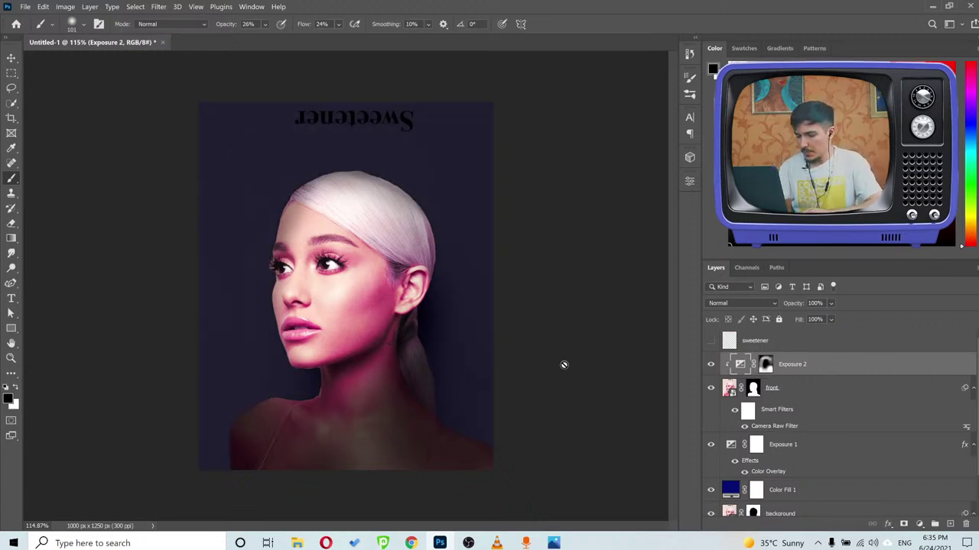
left_click(765, 364)
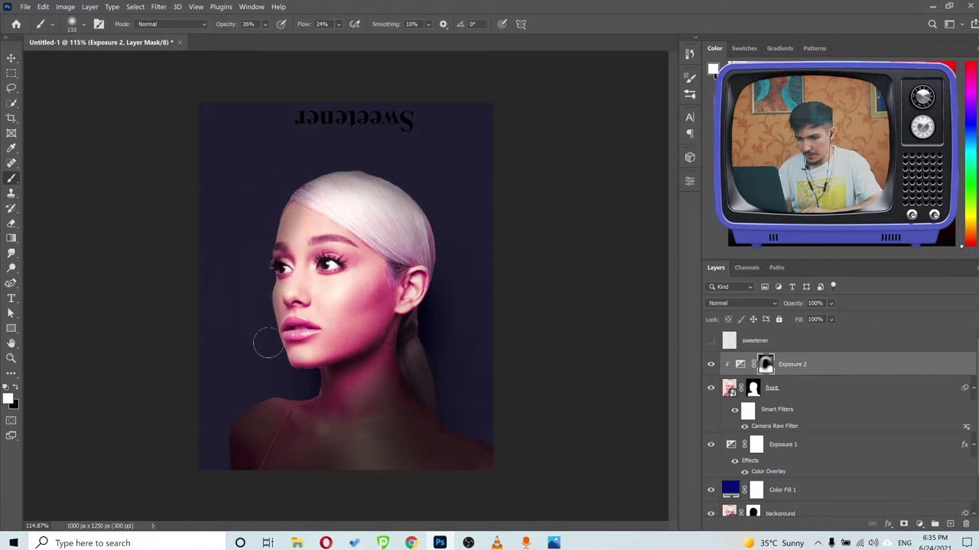
Paint white on the clipped Exposure mask with a smaller soft brush to darken the edges of the shoulder and neck.
right_click(253, 262, "alt")
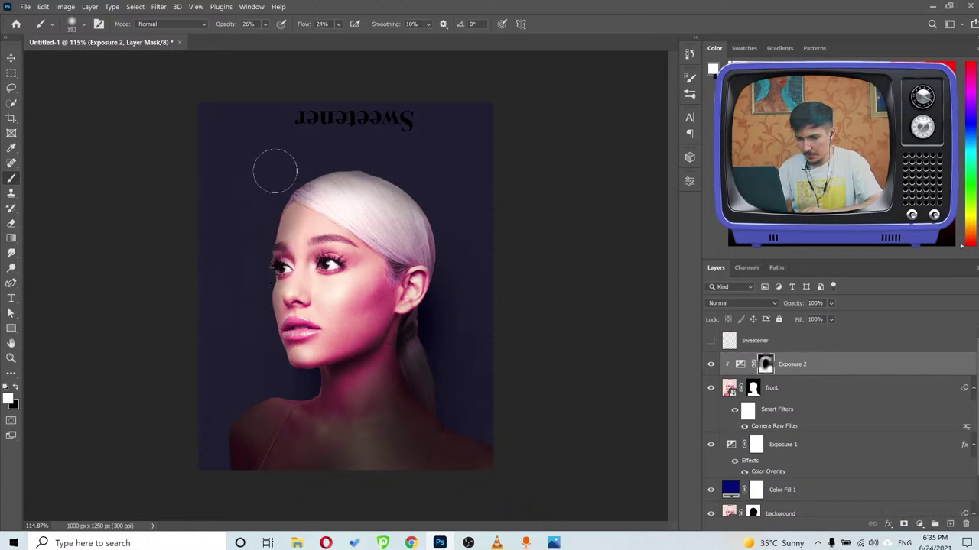
key("ctrl+minus")
key("ctrl+plus")
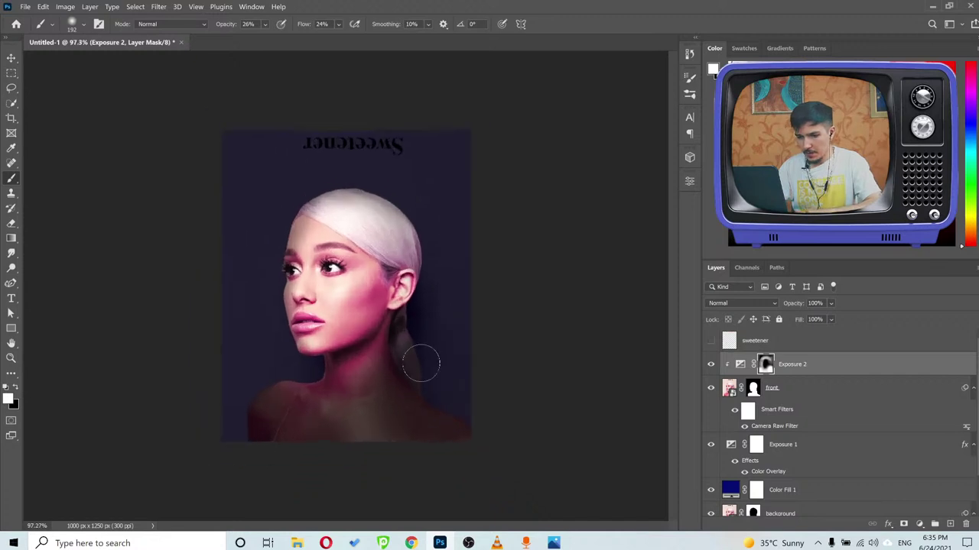
left_click_drag(262, 384, 290, 379)
right_click(360, 382, "alt")
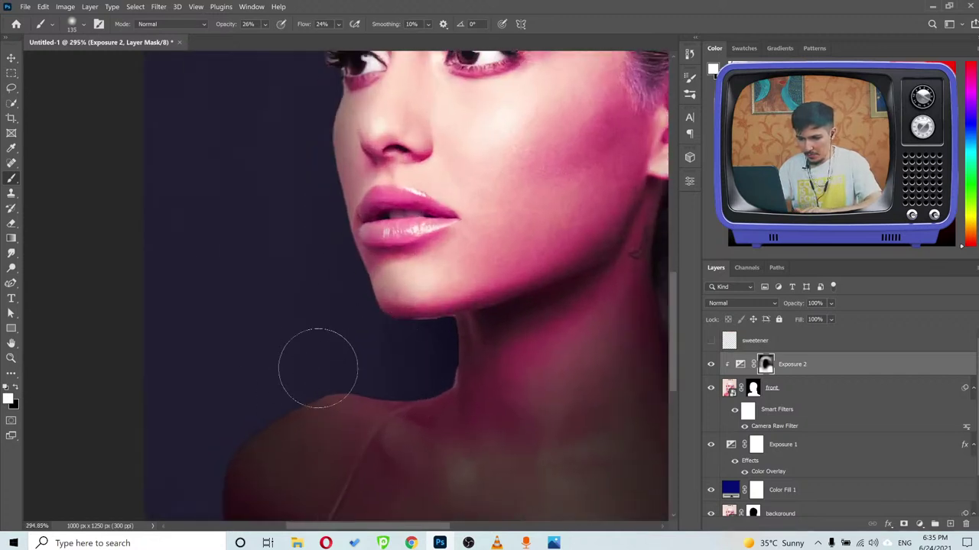
right_click(252, 372, "alt")
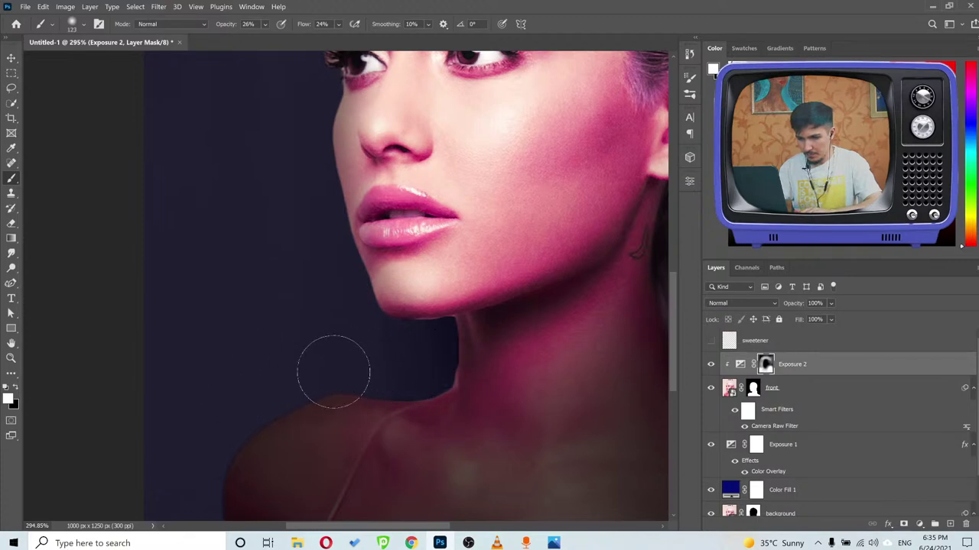
key("ctrl+0")
Compare the darkened portrait with the shoulders and hair lighting in the reference cover in Photos.
left_click(554, 543)
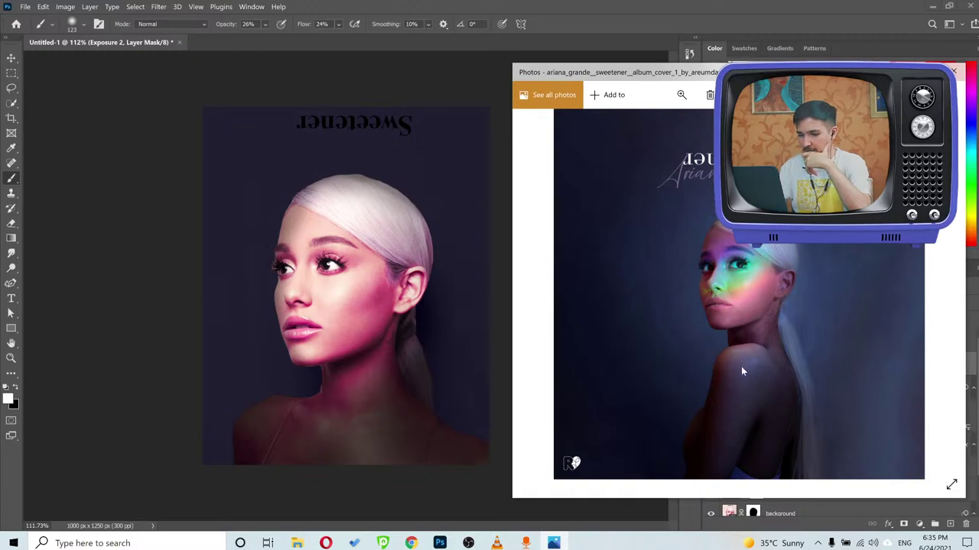
scroll(779, 399, "up", 2)
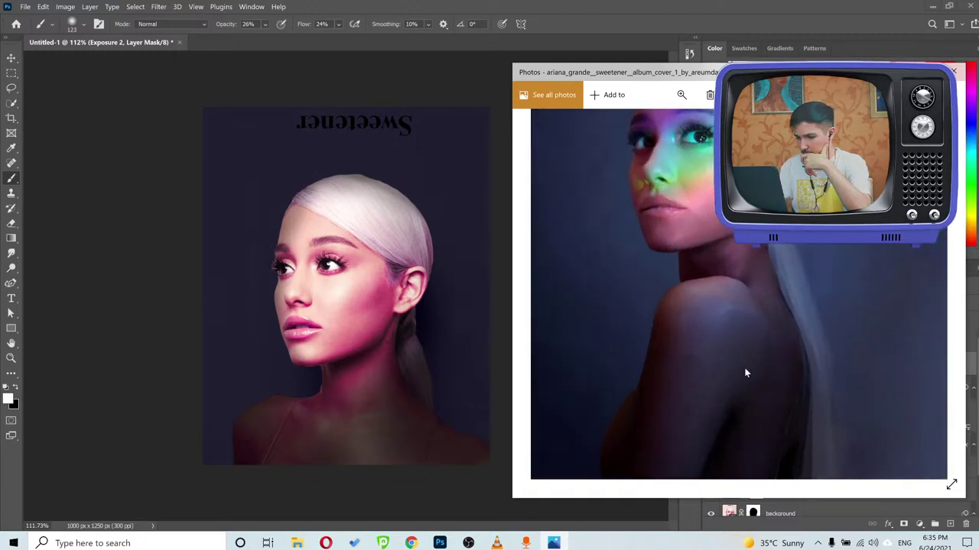
scroll(748, 338, "down", 3)
left_click(611, 4)
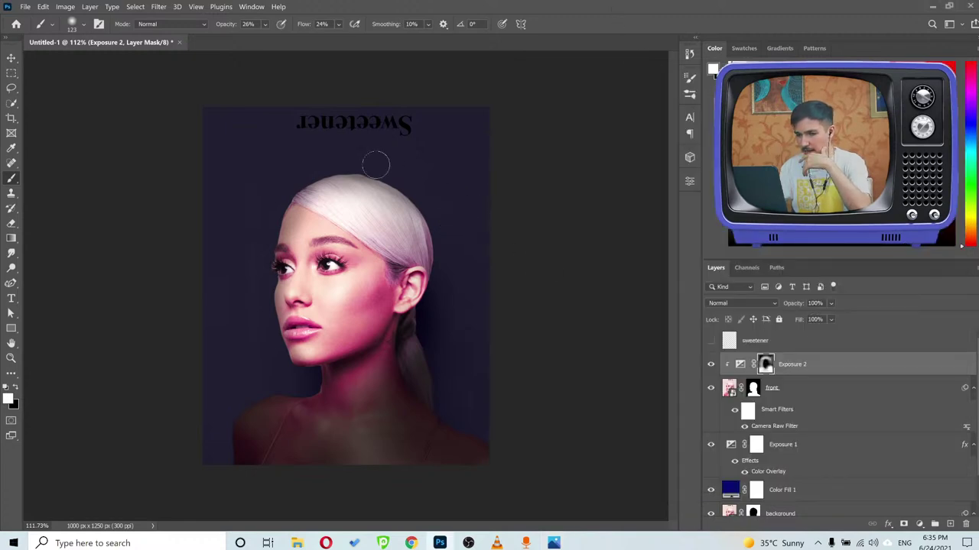
Darken the top and back of the hair by painting white on the clipped Exposure mask with a brush enlarged to 320 px.
scroll(355, 139, "up", 2)
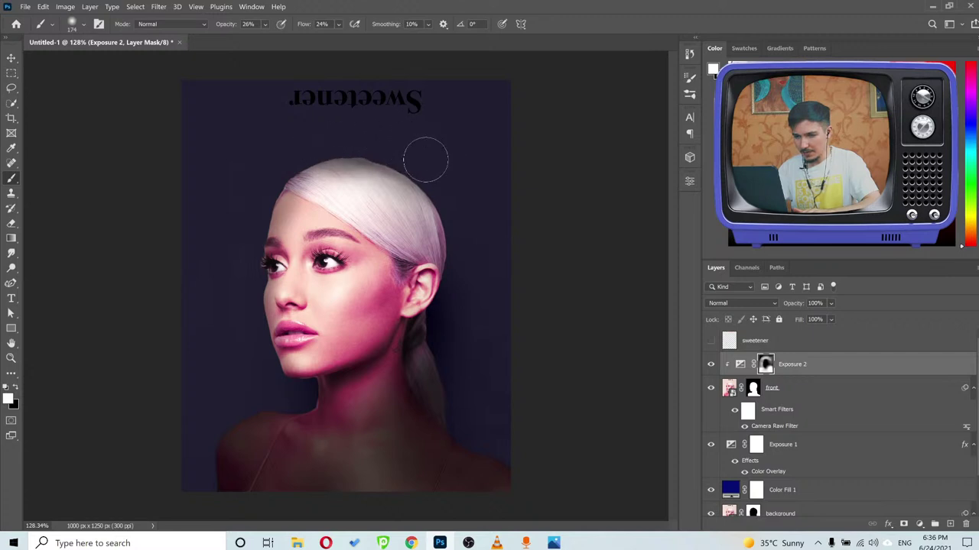
mouse_move(433, 163)
left_mouse_down()
mouse_move(466, 176)
mouse_move(490, 170)
left_mouse_up()
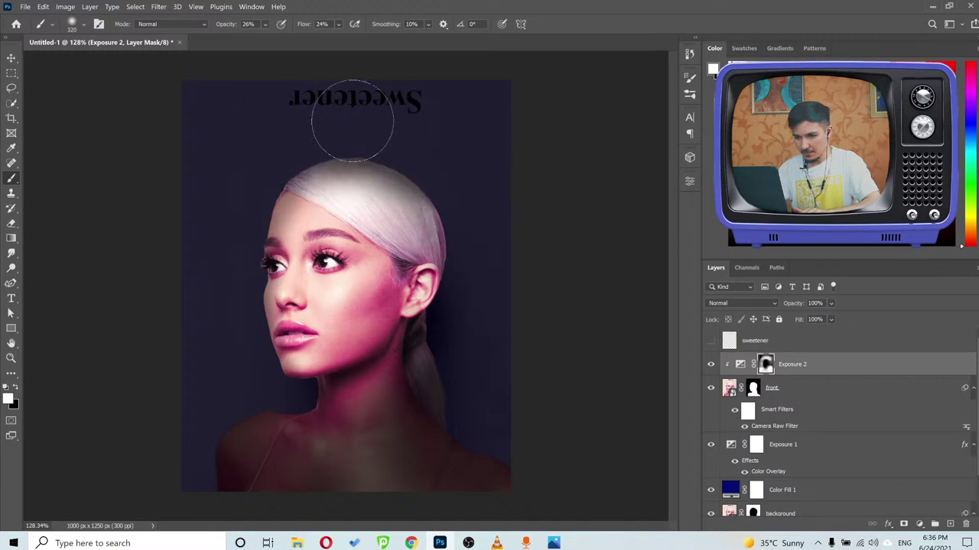
scroll(391, 150, "down", 5)
scroll(377, 277, "up", 4)
scroll(376, 277, "up", 1)
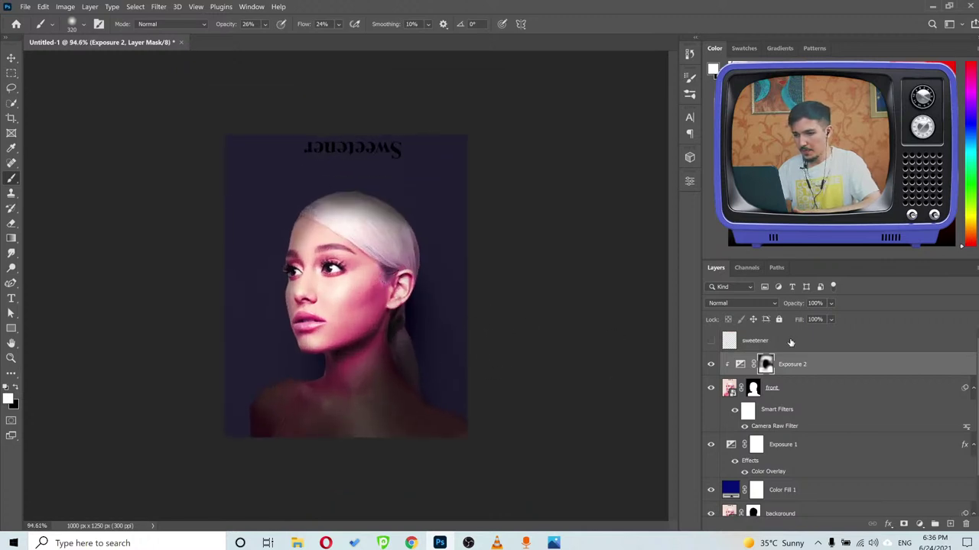
Give the clipped Exposure layer a dark purple-blue Color Overlay in Color blend mode at 100% opacity, checking the reference cover.
double_click(858, 373)
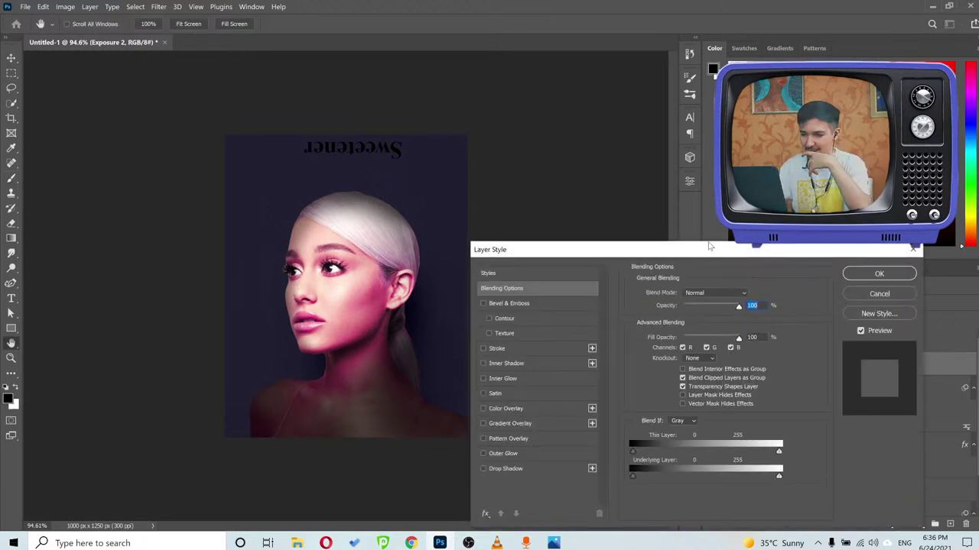
mouse_move(698, 256)
left_mouse_down()
mouse_move(665, 258)
mouse_move(722, 263)
mouse_move(706, 271)
left_mouse_up()
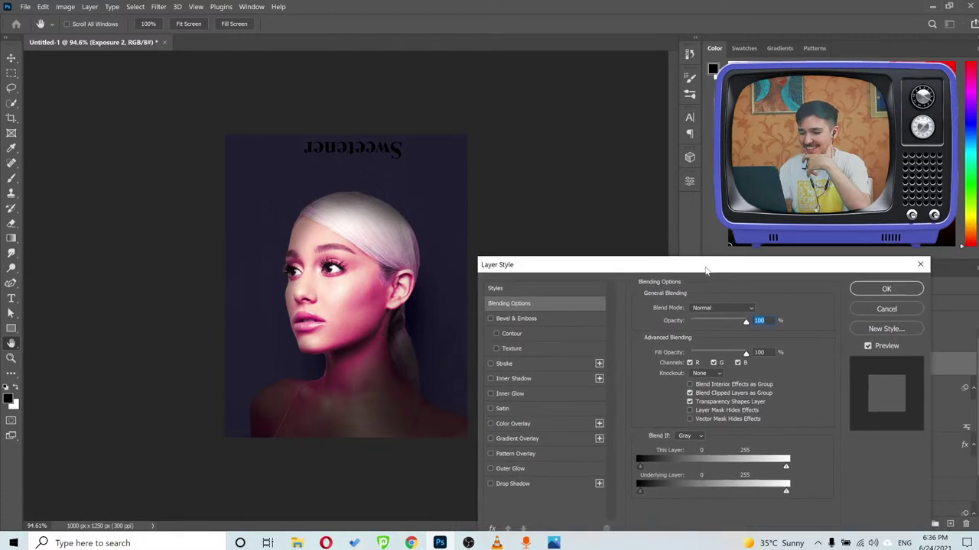
left_click(554, 543)
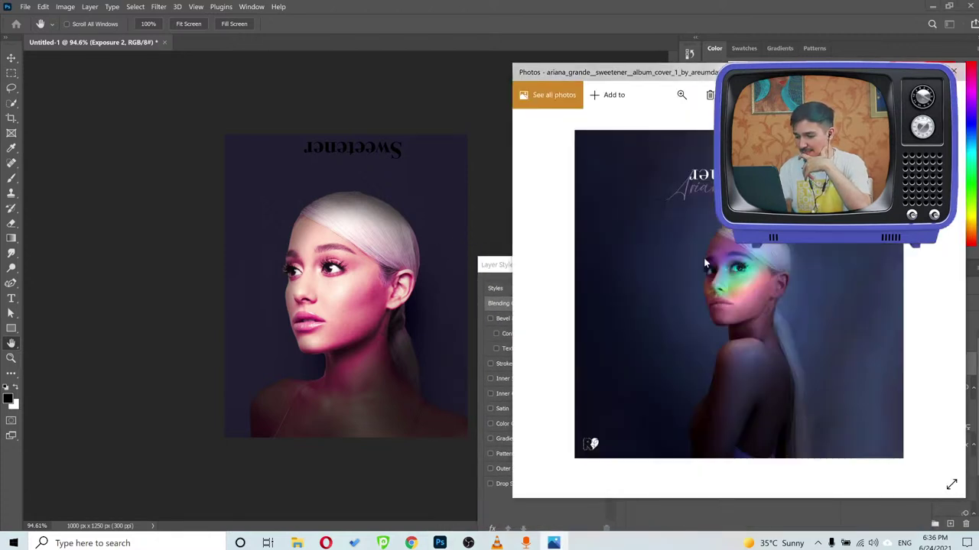
left_click(505, 405)
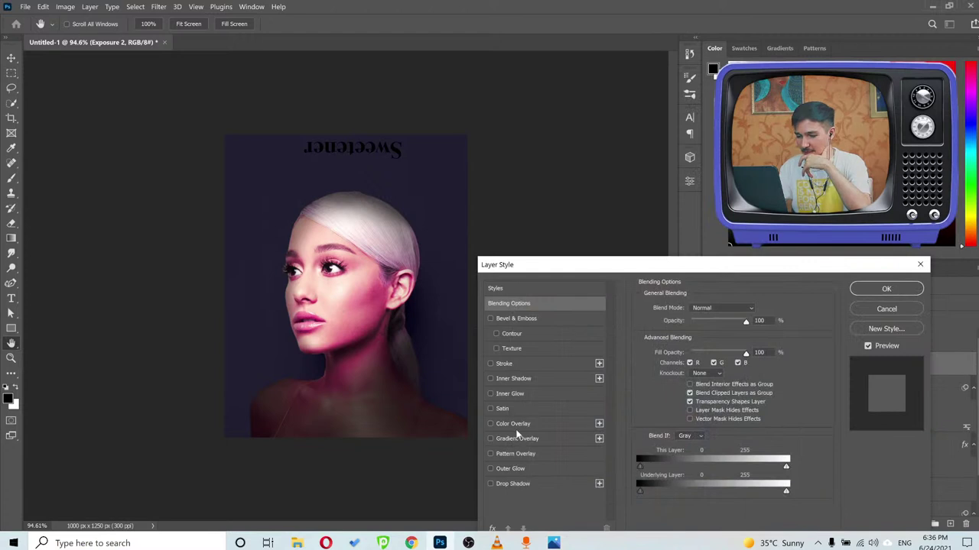
left_click(517, 425)
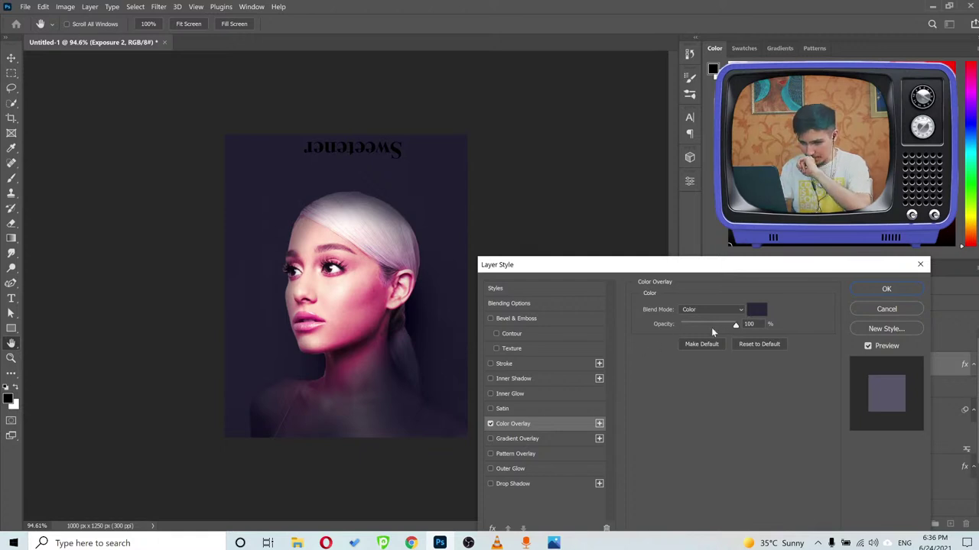
left_click(865, 291)
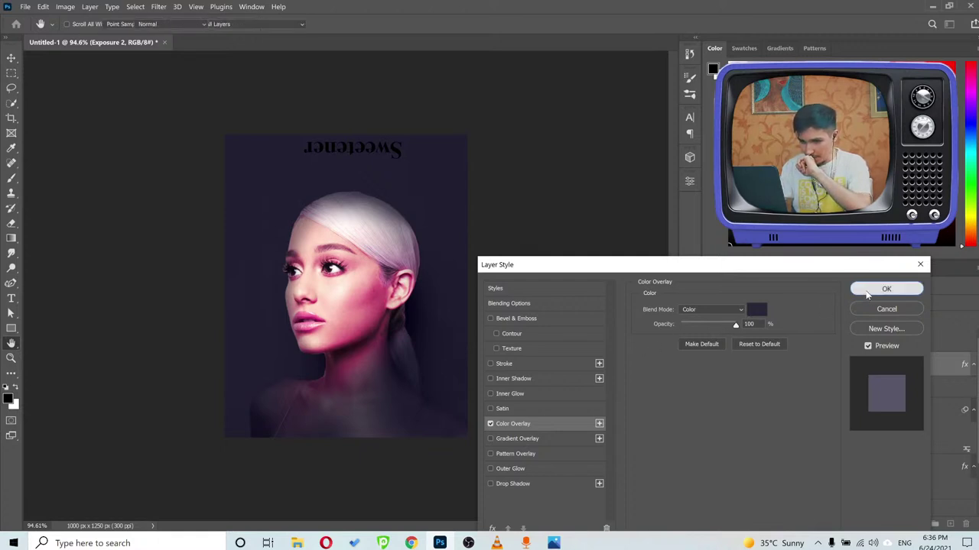
Compare the recolored portrait with the face, hair and shoulder lighting of the reference cover in Photos.
scroll(314, 294, "up", 2)
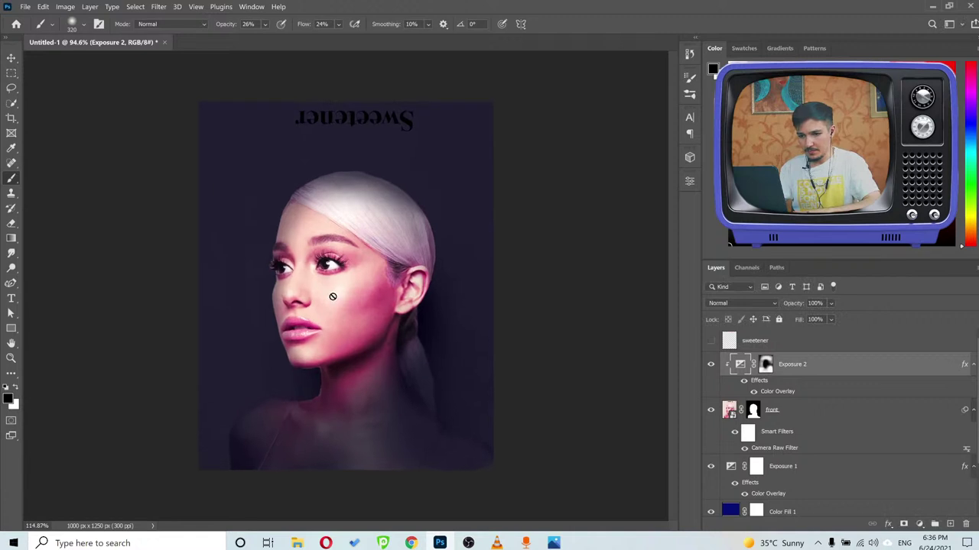
key("v")
left_click(554, 543)
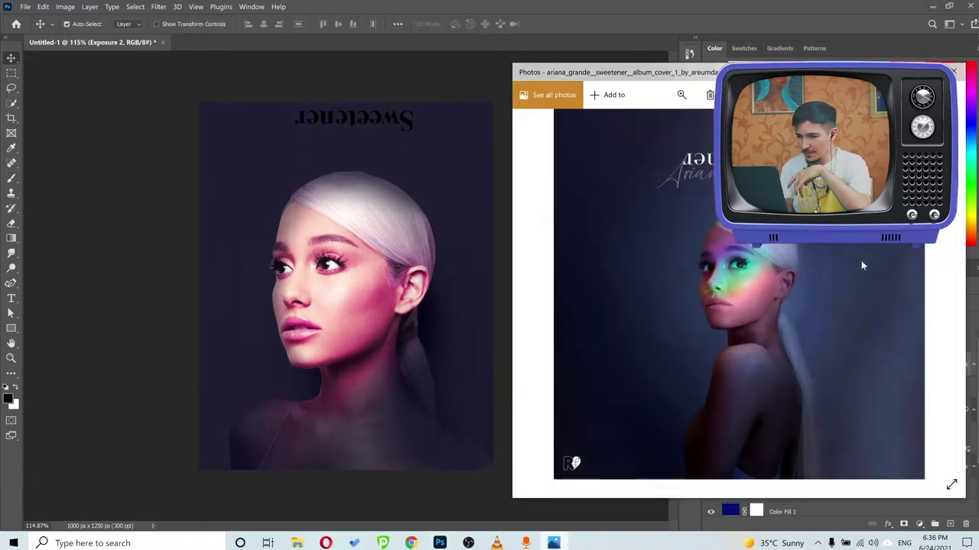
scroll(861, 261, "up", 3)
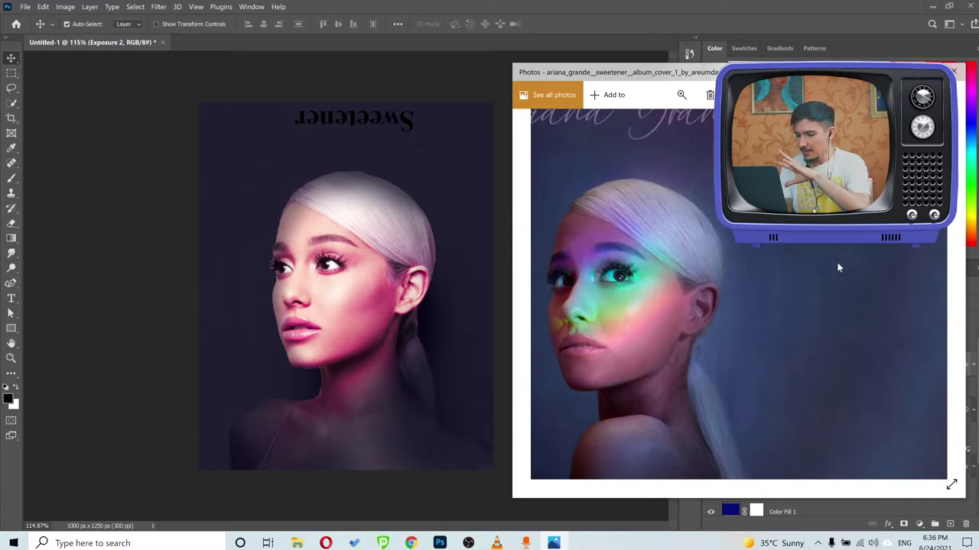
scroll(771, 312, "down", 3)
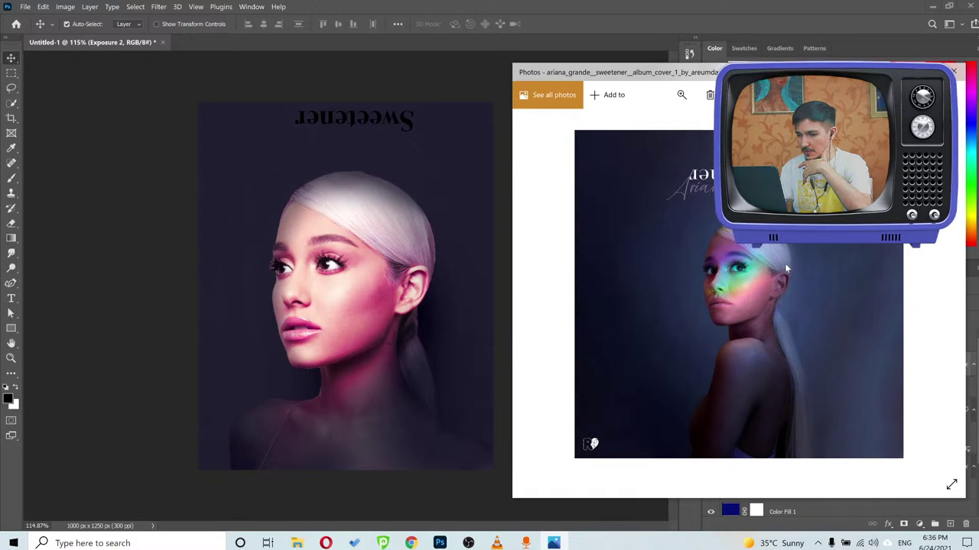
scroll(792, 264, "up", 2)
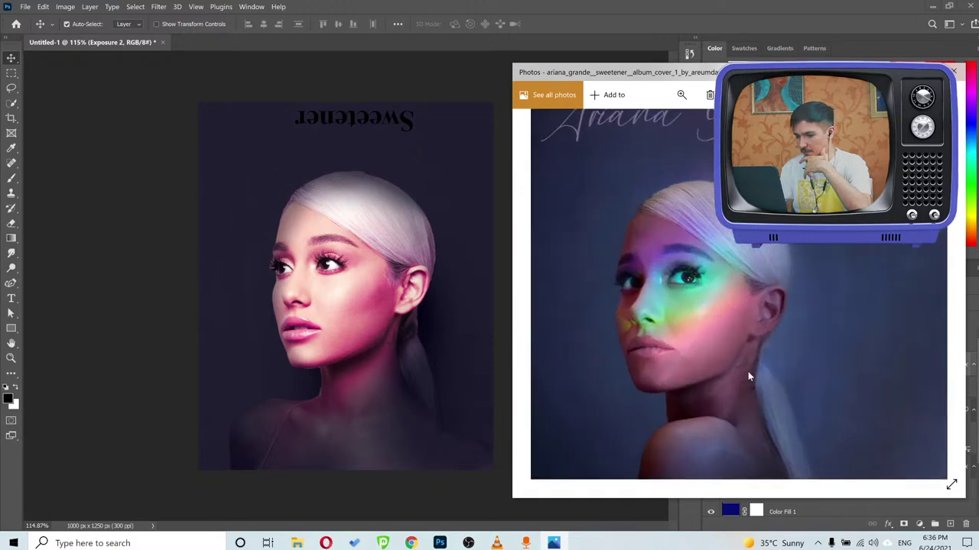
scroll(727, 375, "up", 4)
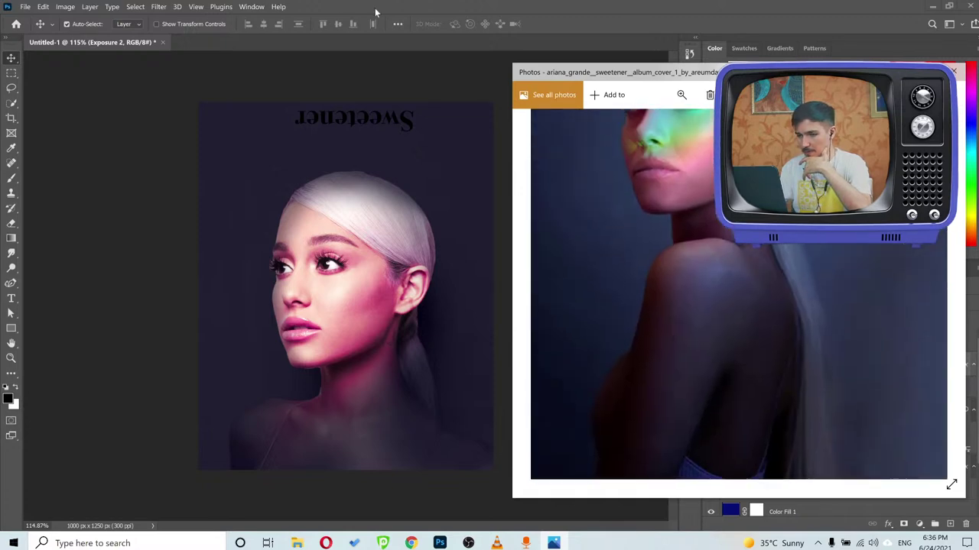
left_click(374, 7)
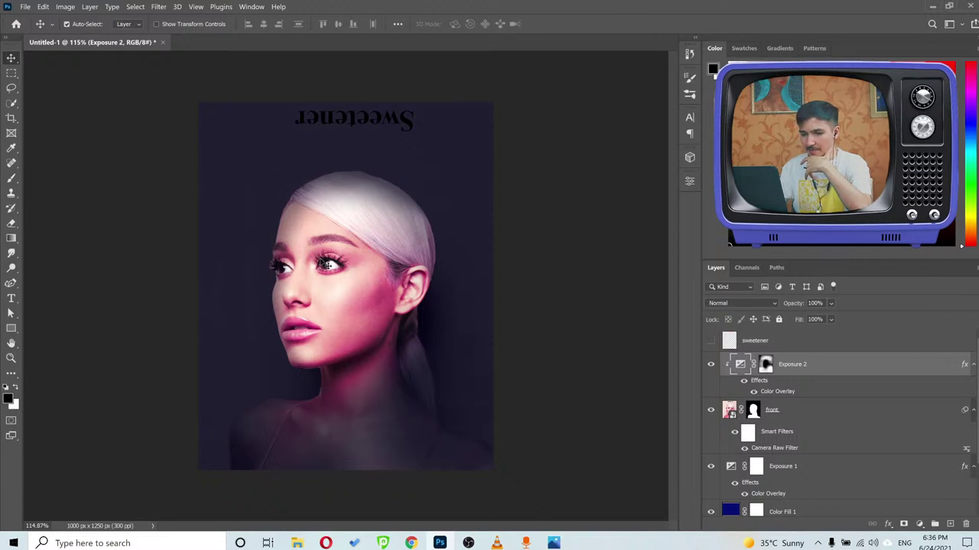
key("ctrl+t")
scroll(335, 263, "down", 2)
scroll(337, 261, "up", 2)
key("Return")
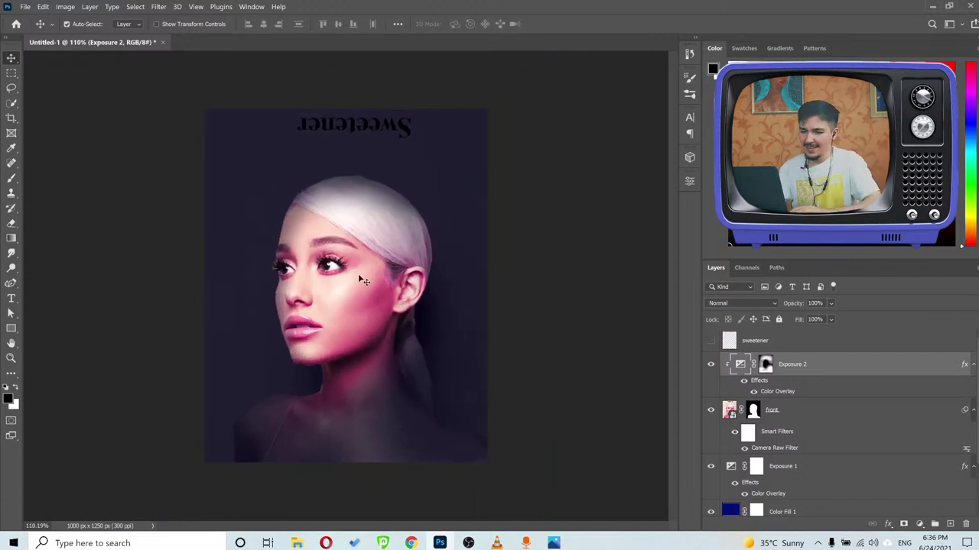
Soften the back edge of the hair by painting black on the front layer's mask with a 91 px soft brush.
scroll(358, 279, "up", 2)
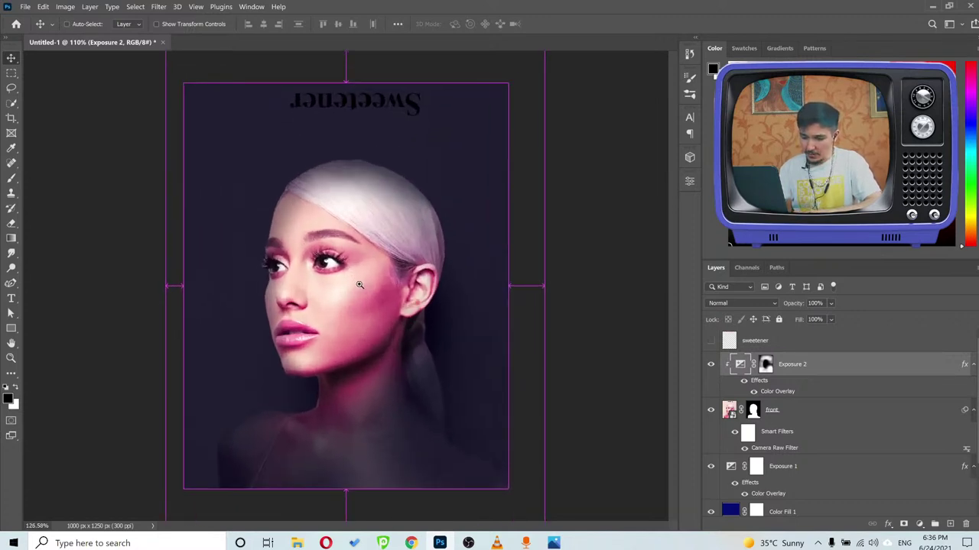
left_click(754, 411)
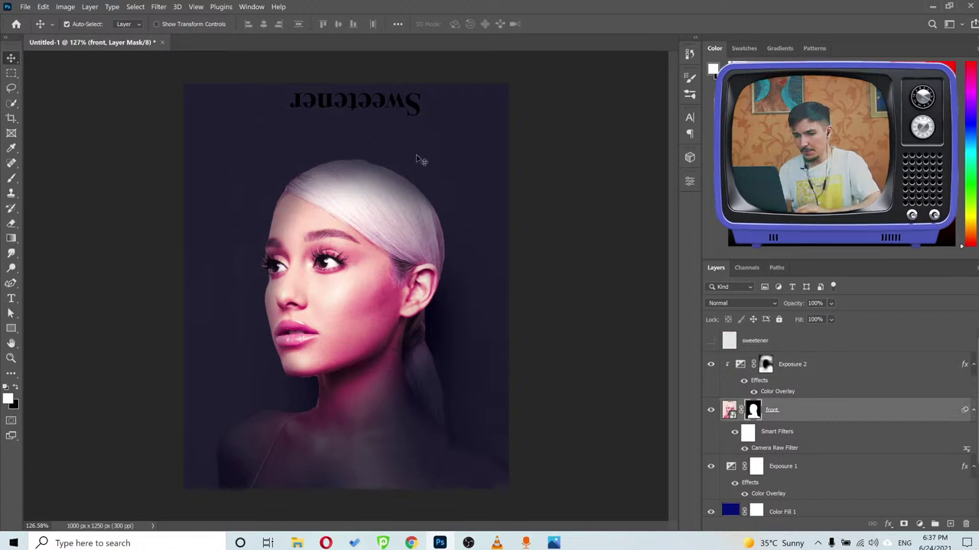
key("b")
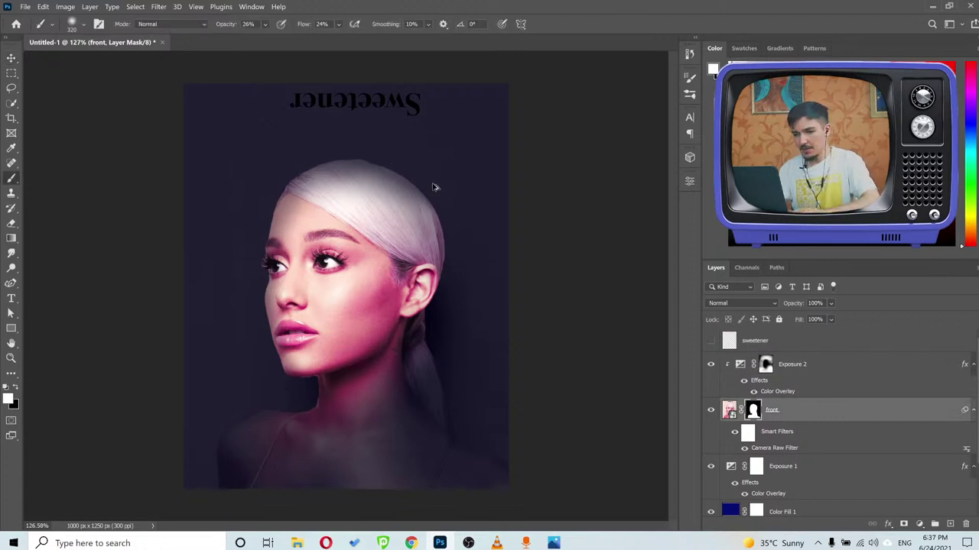
mouse_move(430, 155)
left_mouse_down()
mouse_move(454, 186)
mouse_move(442, 200)
left_mouse_up()
key("x")
mouse_move(470, 243)
left_mouse_down()
mouse_move(446, 240)
mouse_move(435, 256)
mouse_move(393, 212)
mouse_move(405, 224)
mouse_move(427, 215)
mouse_move(467, 244)
left_mouse_up()
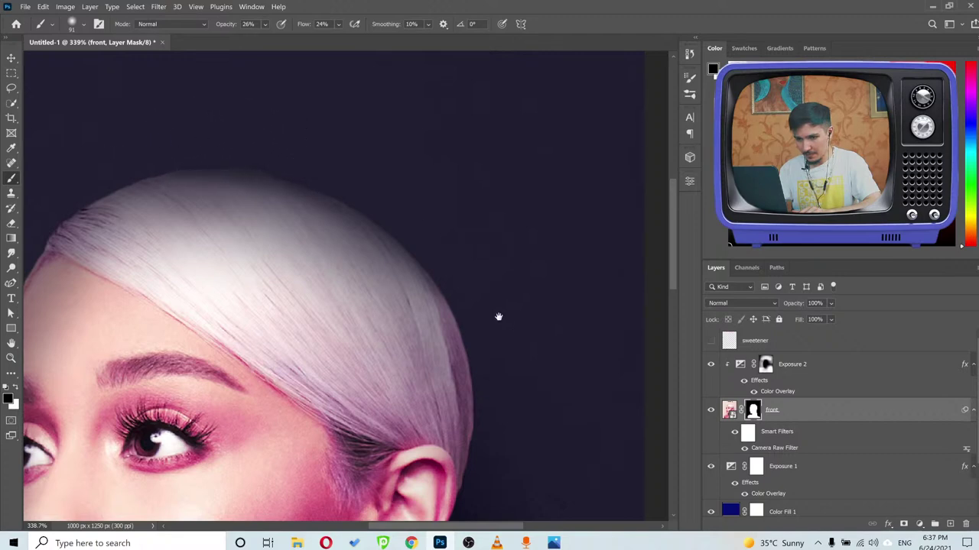
left_click_drag(489, 306, 474, 188)
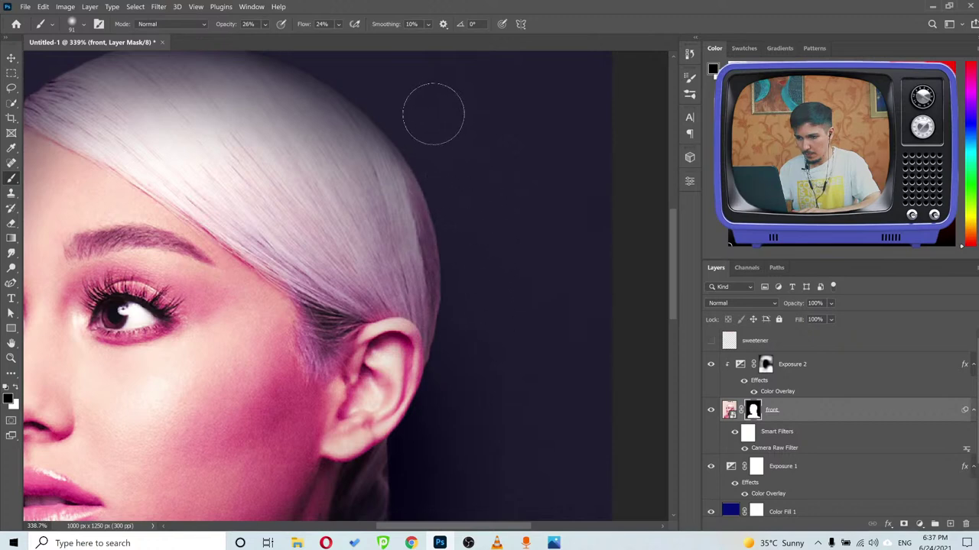
left_click_drag(433, 201, 308, 186)
left_click_drag(346, 222, 361, 222)
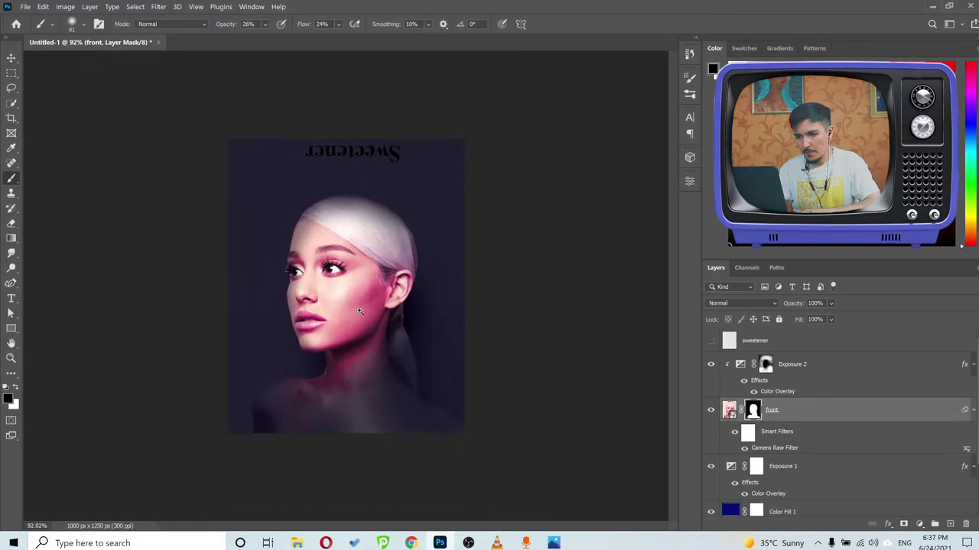
Blend the top edge of the hair into the background by painting black on the front layer's mask with a 120 px brush.
left_click(318, 184)
left_click_drag(349, 175, 330, 179)
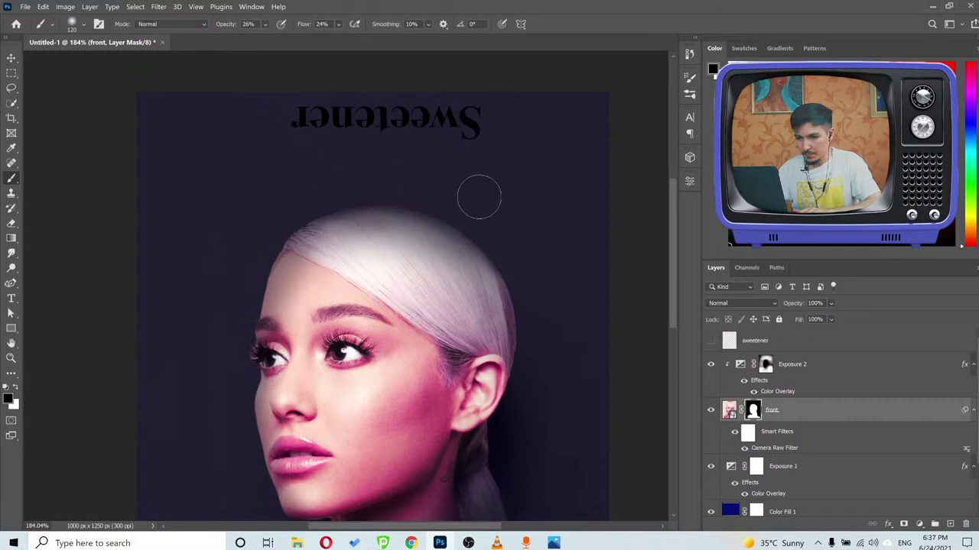
left_click_drag(343, 157, 310, 268)
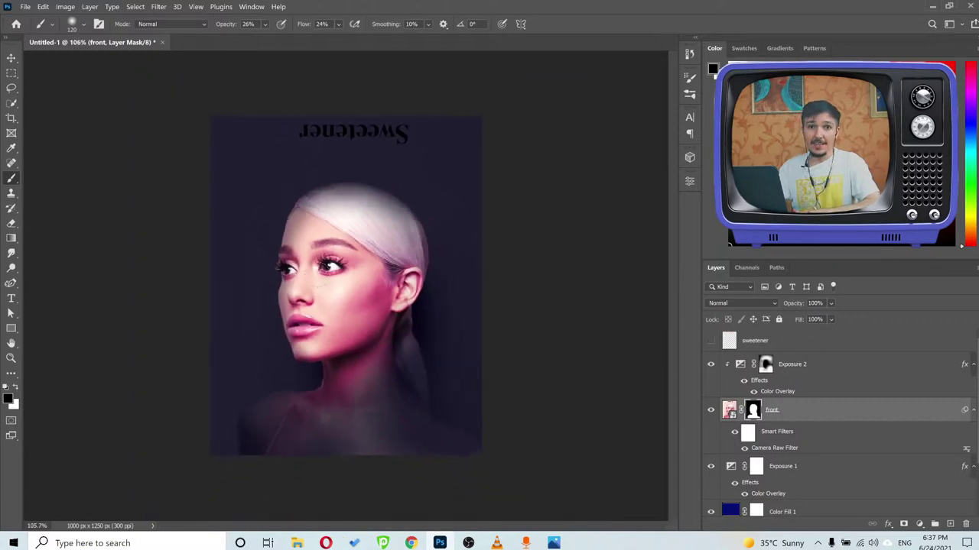
key("v")
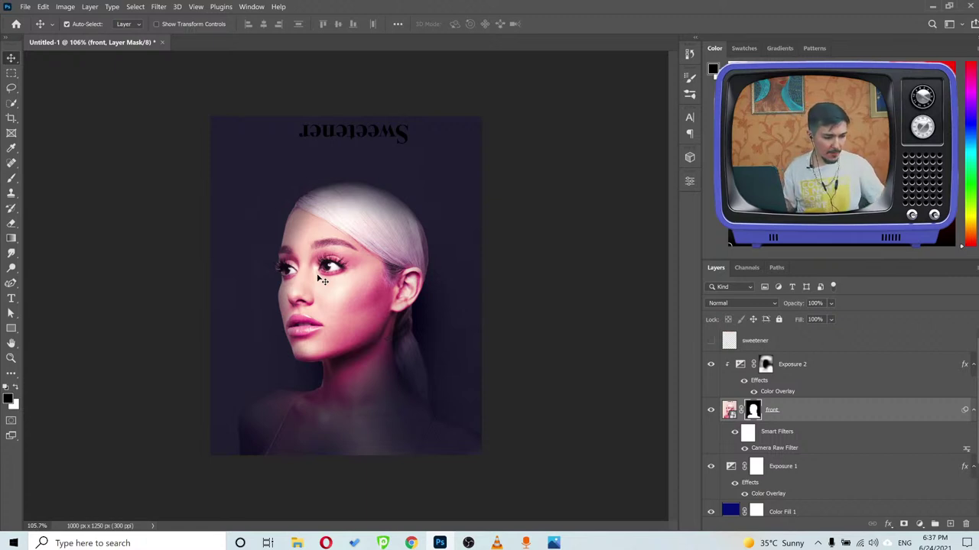
key("ctrl+t")
scroll(306, 268, "up", 3)
scroll(291, 258, "down", 3)
key("Return")
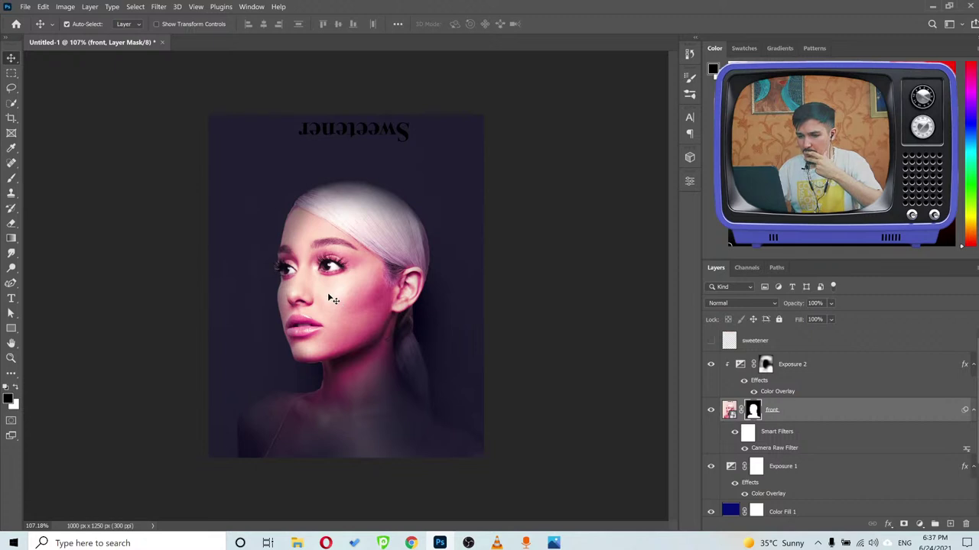
Check the wall background and overall lighting of the reference cover in Photos against the portrait.
left_click(553, 543)
scroll(665, 359, "down", 3)
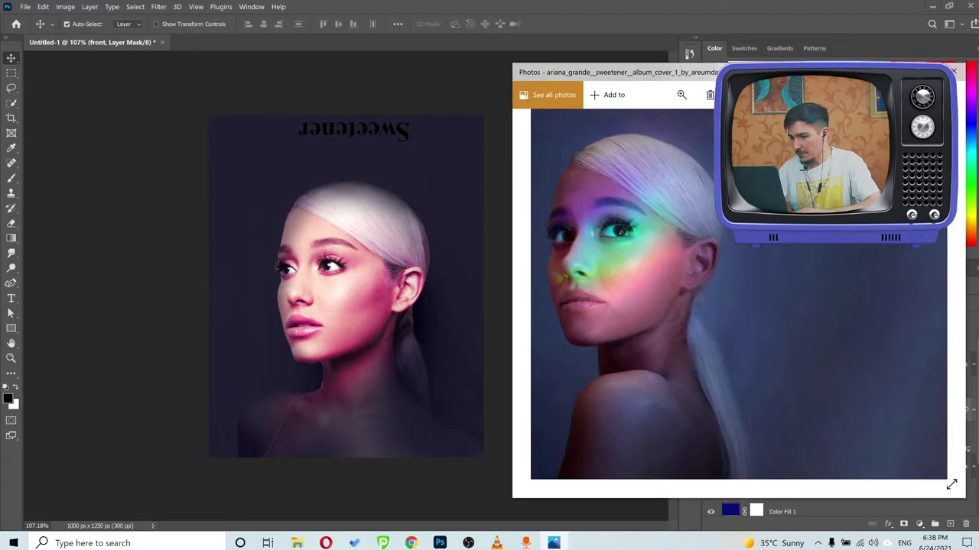
scroll(829, 247, "down", 2)
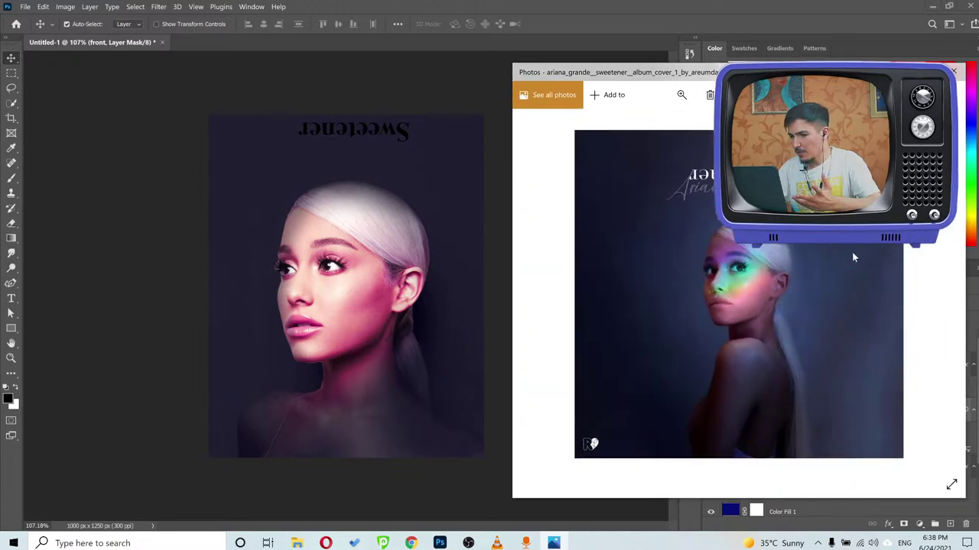
scroll(852, 253, "up", 1)
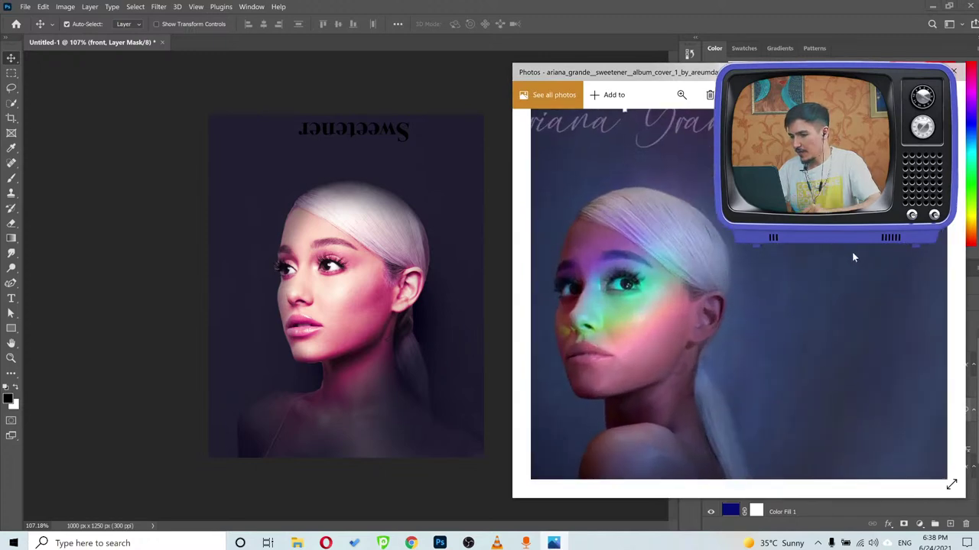
left_click(642, 11)
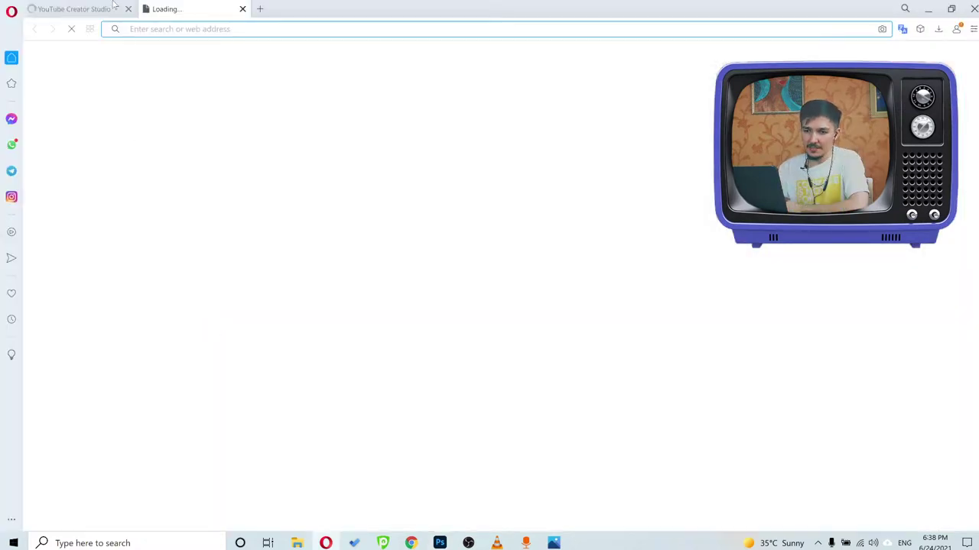
In Opera, close the YouTube Creator Studio tab, open unsplash.com and search its photos for "wall".
left_click(130, 9)
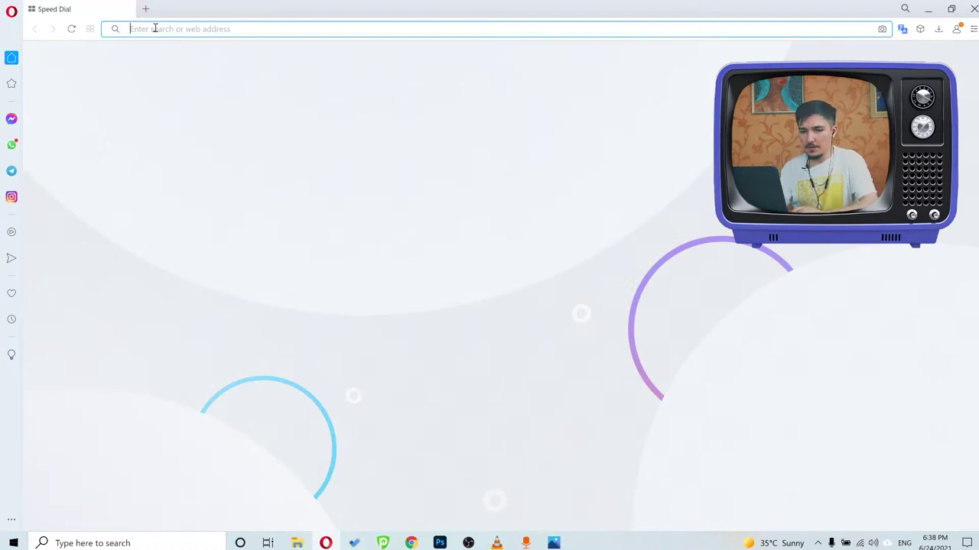
type("uns")
key("Return")
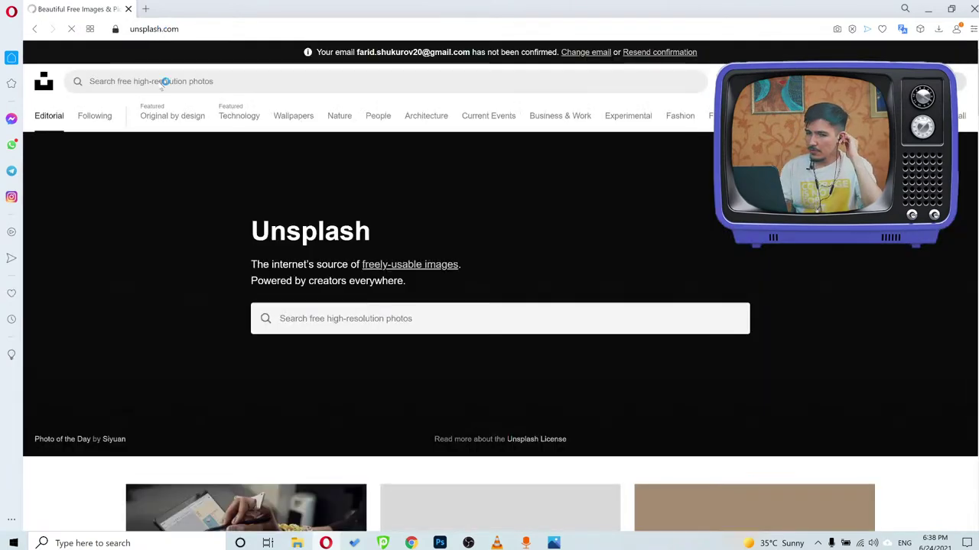
left_click(208, 82)
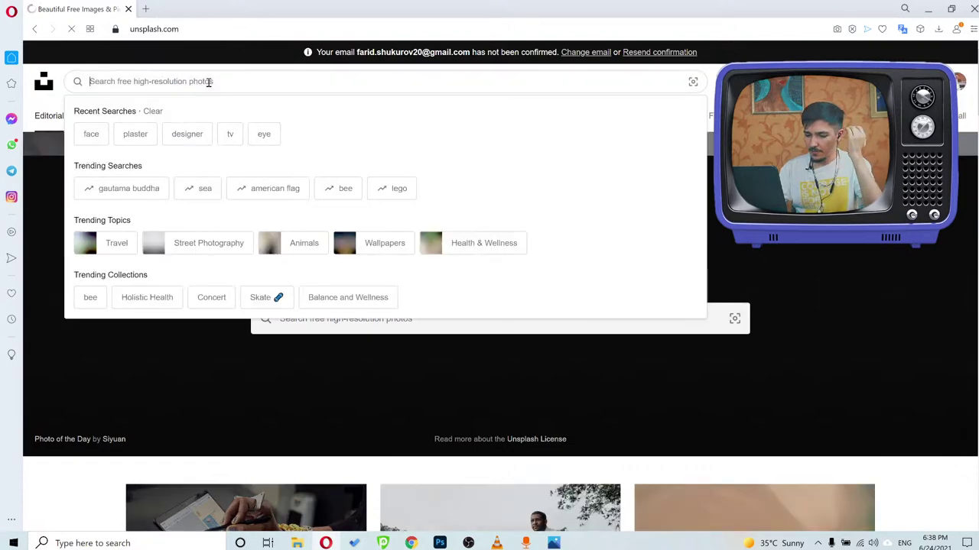
type("wall")
key("Return")
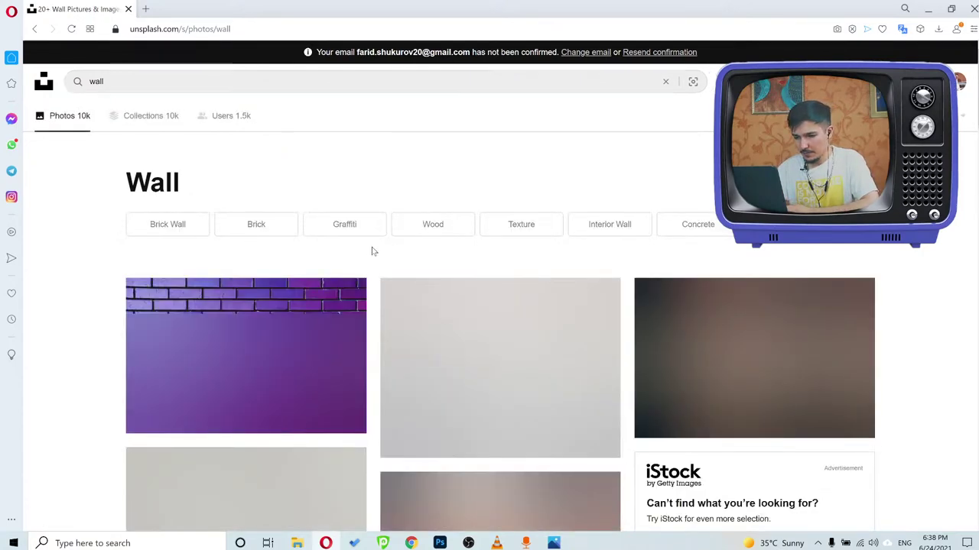
Download the plain grey plaster wall photo from the results and dismiss the attribution popup.
scroll(374, 253, "down", 4)
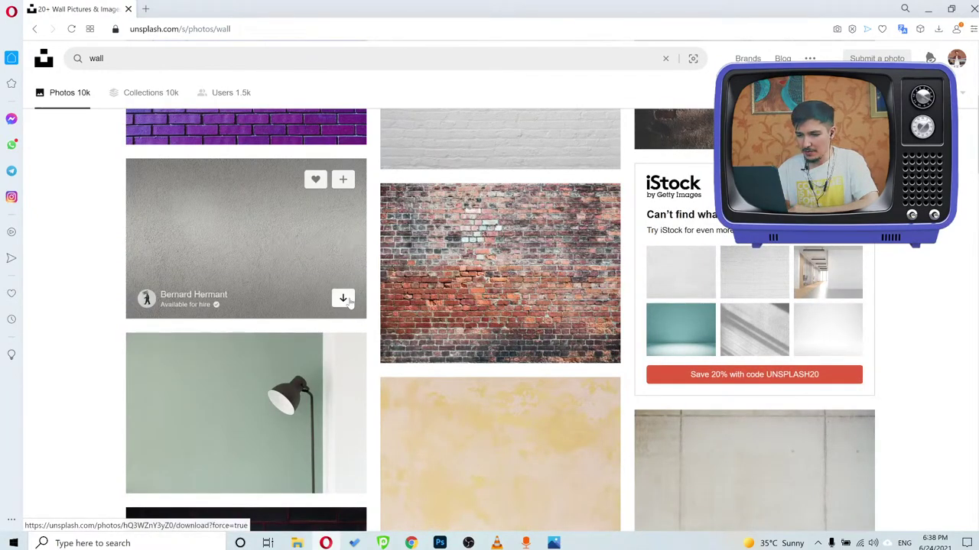
left_click(343, 299)
scroll(454, 379, "down", 2)
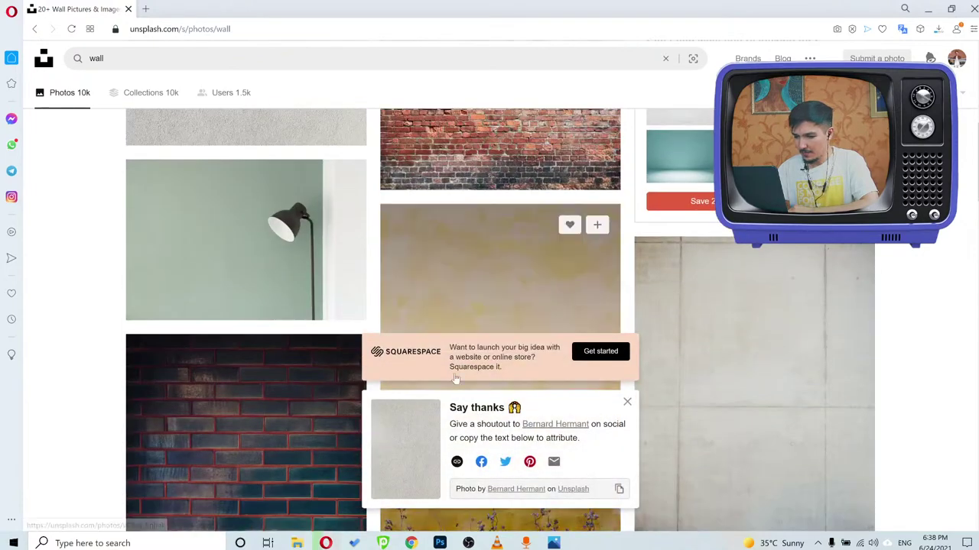
left_click(627, 403)
Download the yellow weathered wall photo, glance at the reference cover, and dismiss the attribution popup.
scroll(412, 273, "down", 1)
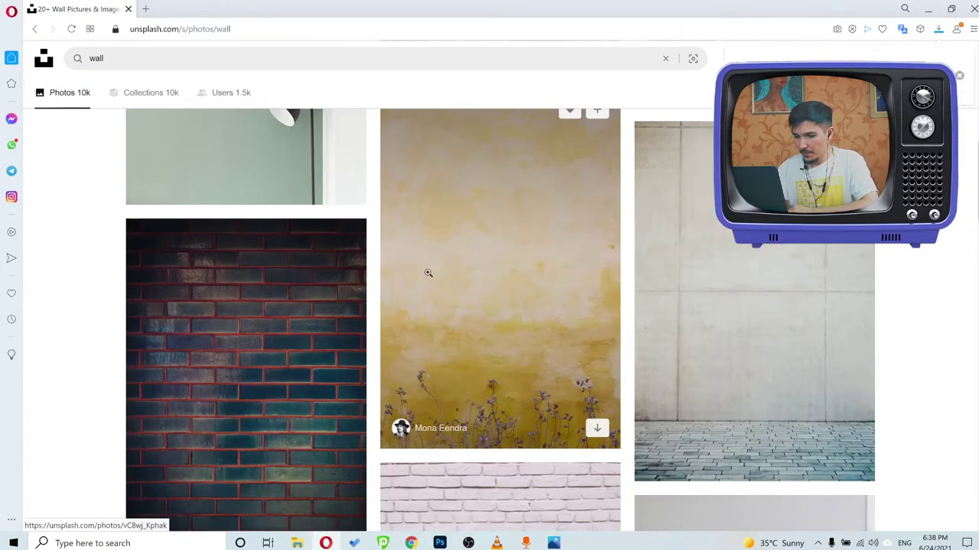
scroll(412, 273, "up", 1)
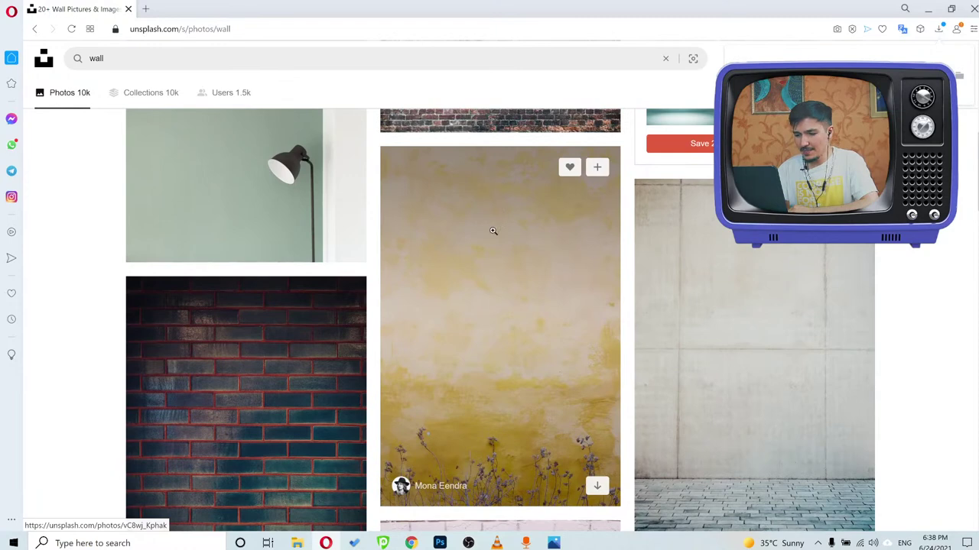
scroll(493, 231, "down", 1)
left_click(597, 428)
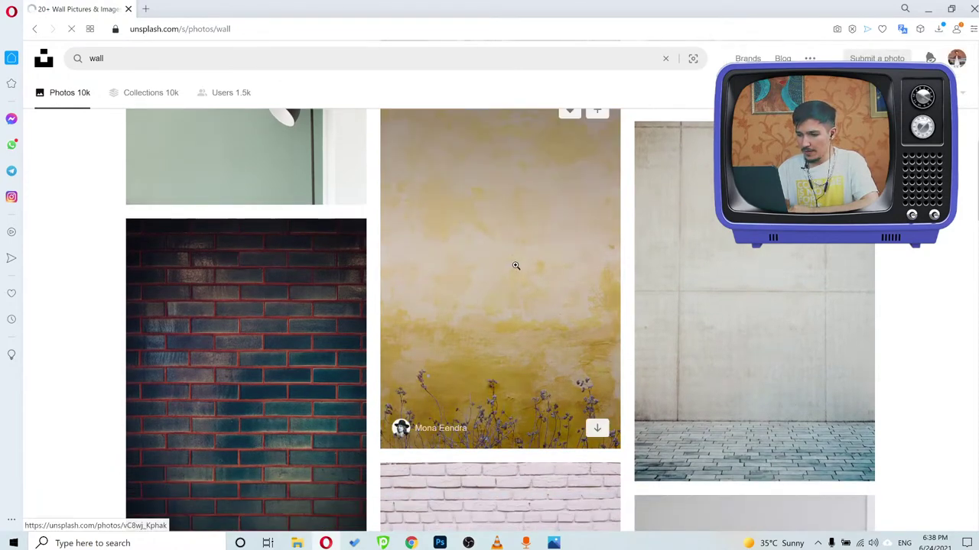
scroll(515, 265, "up", 1)
left_click(554, 543)
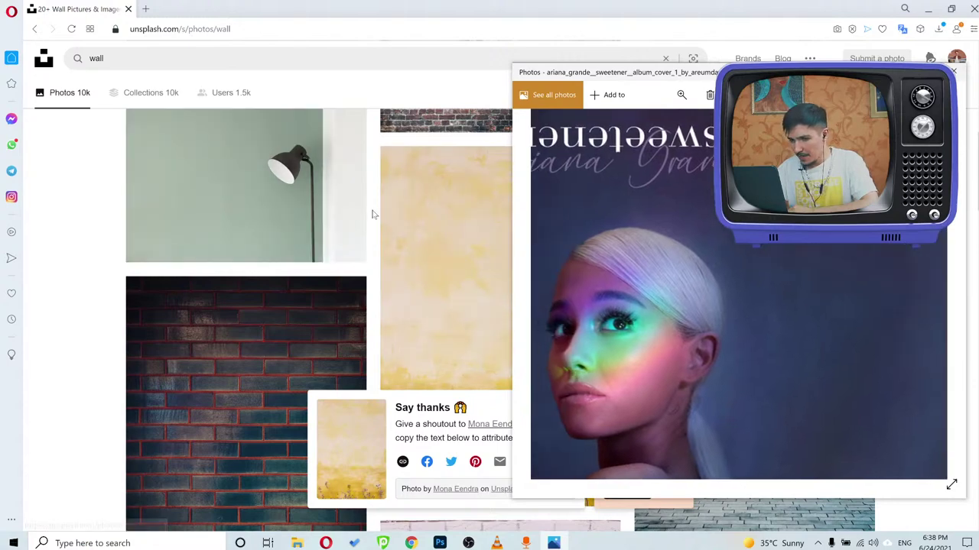
left_click(372, 214)
left_click(575, 403)
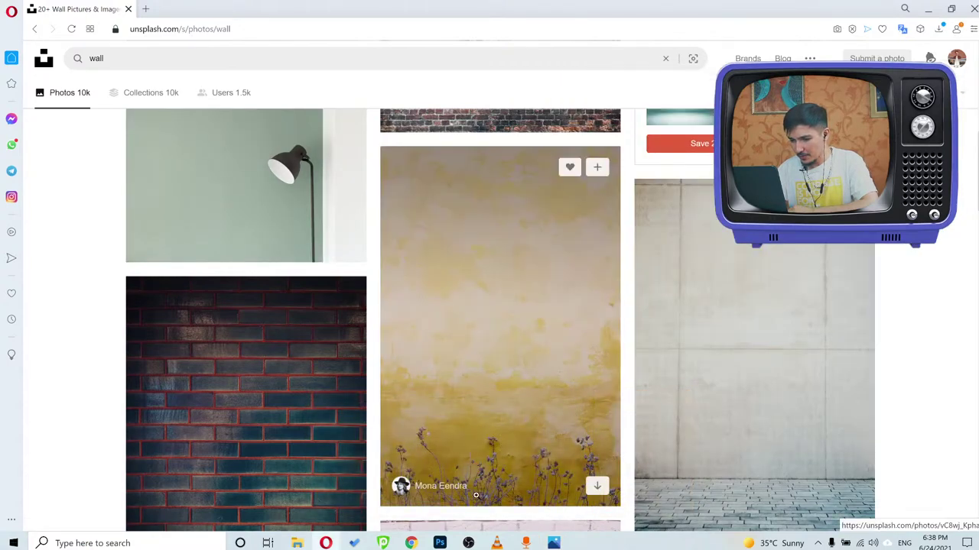
Switch to Photoshop and place the yellow weathered wall photo from the Downloads folder into the portrait document.
left_click(440, 543)
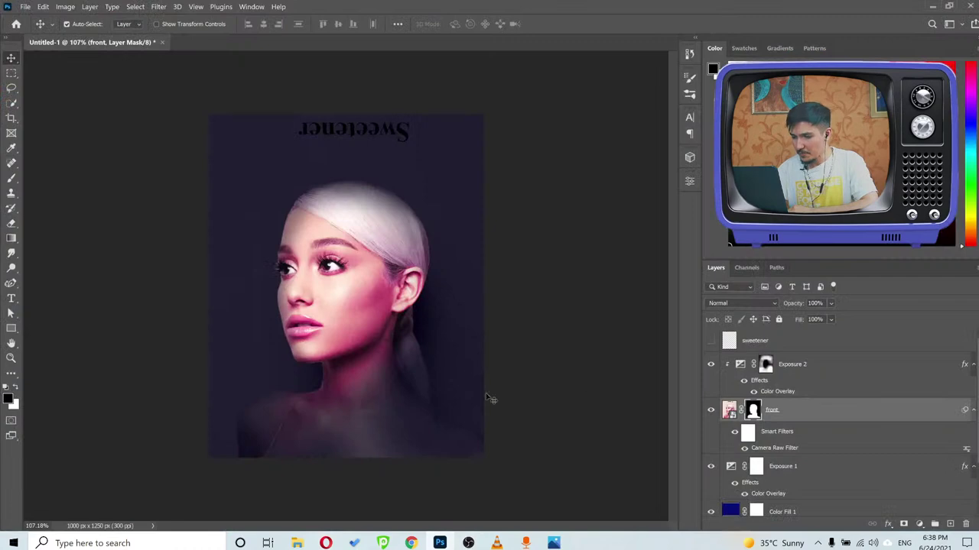
left_click(296, 543)
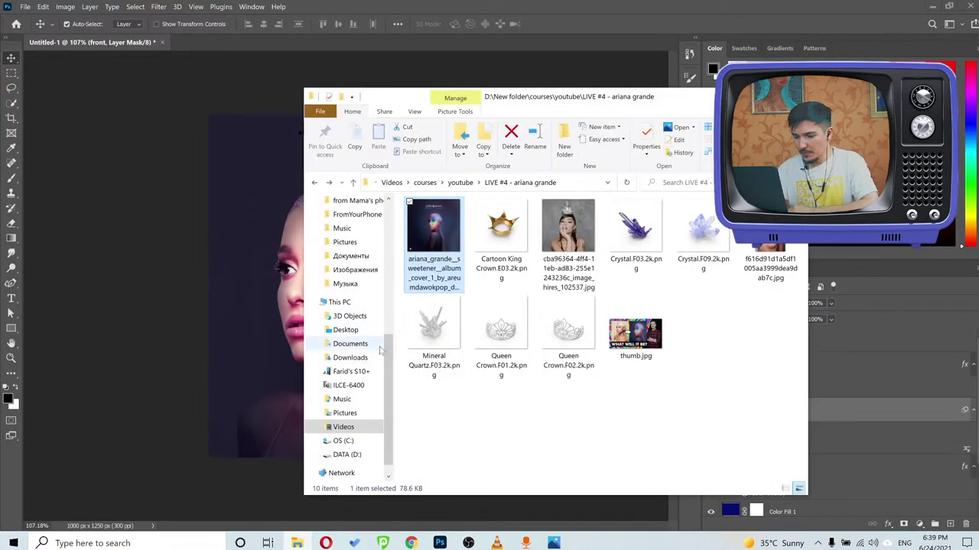
left_click(356, 358)
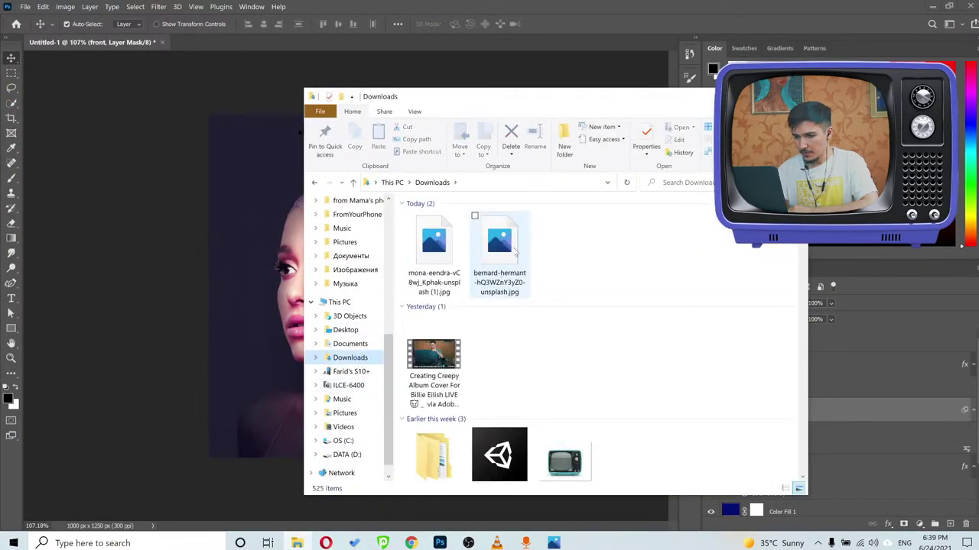
left_click(506, 243)
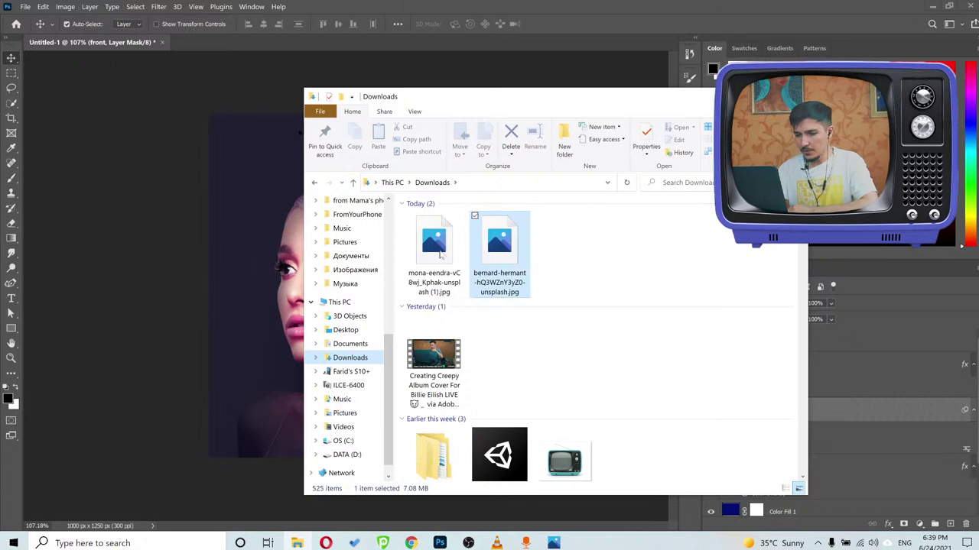
left_click(412, 244)
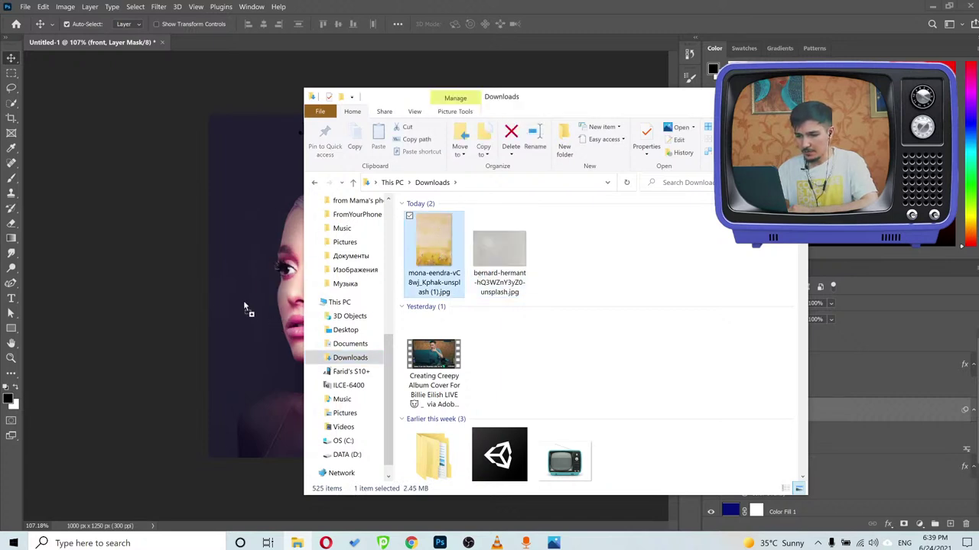
left_click(243, 300)
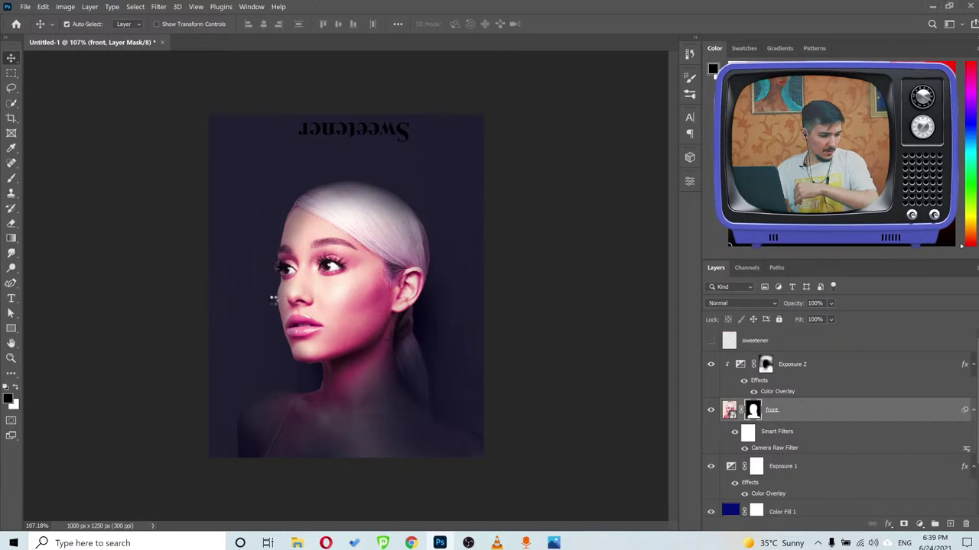
left_click_drag(269, 300, 272, 301)
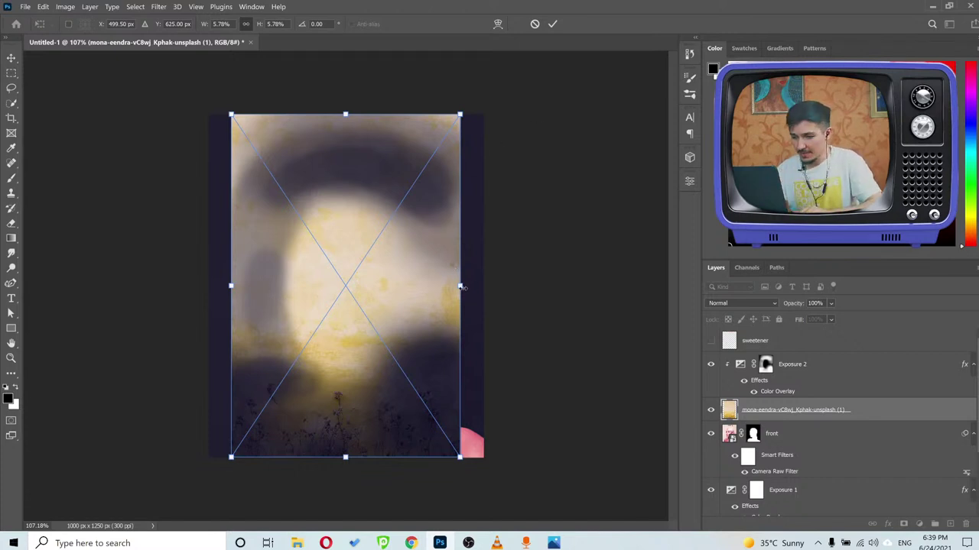
Scale the placed wall photo to about 8.14% and shift it downward so its plain upper area covers the whole canvas.
left_click_drag(460, 287, 483, 287)
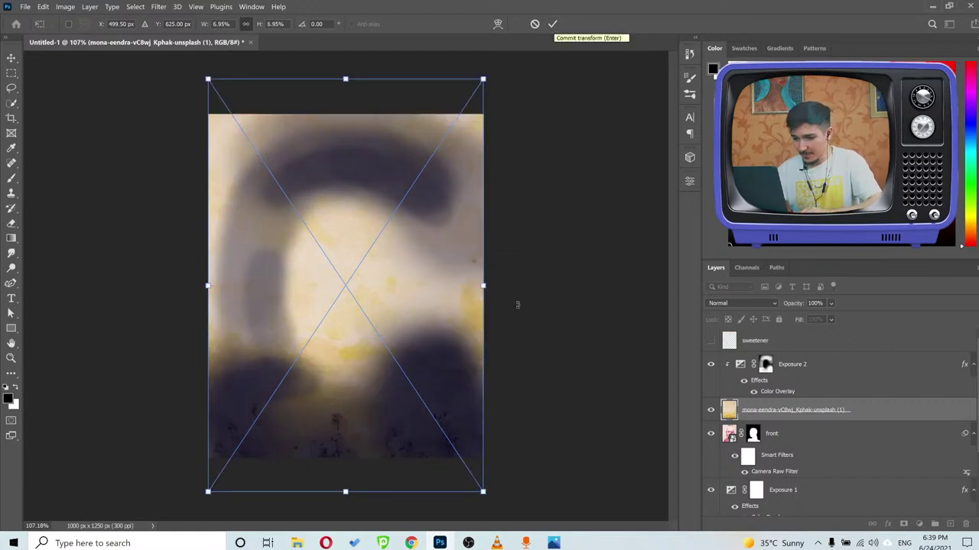
mouse_move(483, 286)
left_mouse_down()
mouse_move(507, 286)
mouse_move(498, 281)
mouse_move(499, 289)
left_mouse_up()
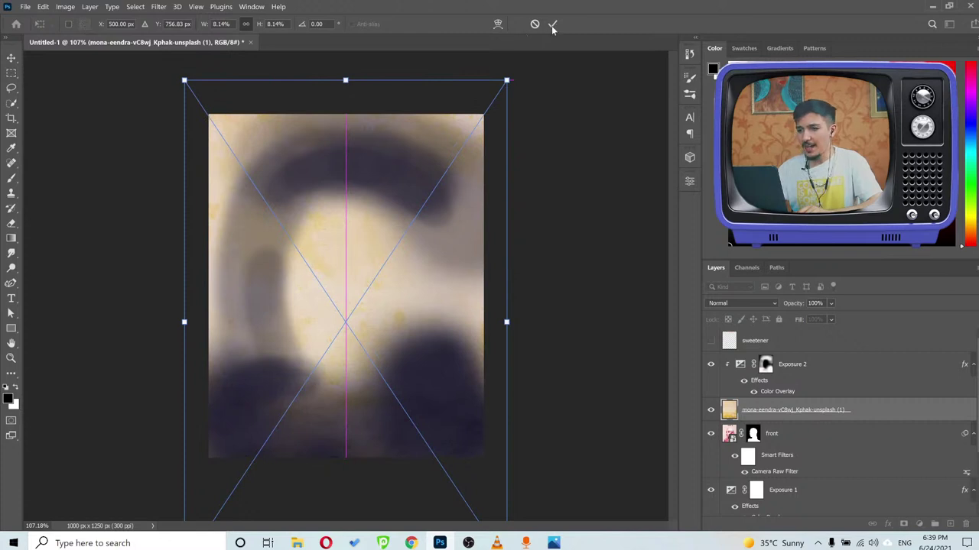
key("Return")
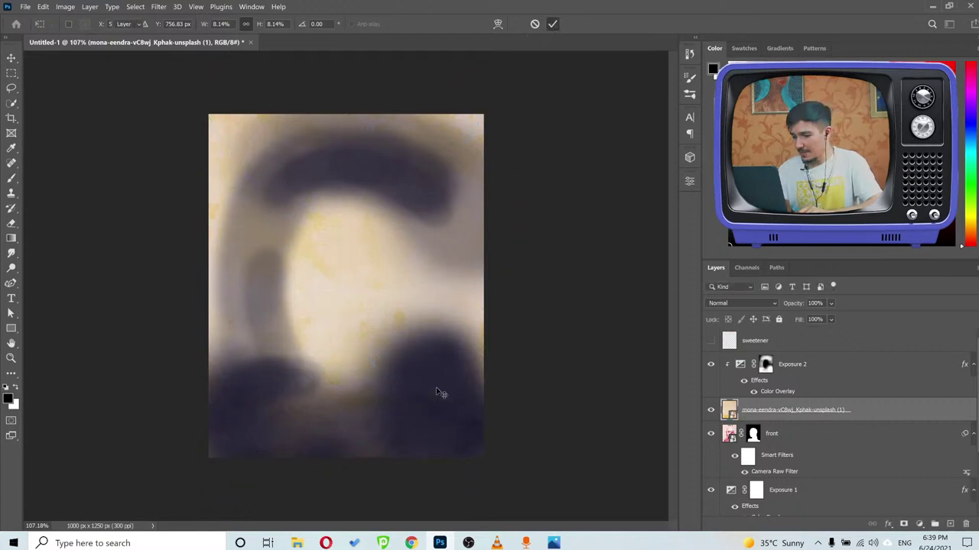
Clip Exposure 2 to the front layer again and move the wall layer beneath front, directly above Exposure 1.
scroll(827, 405, "down", 3)
scroll(827, 417, "up", 3)
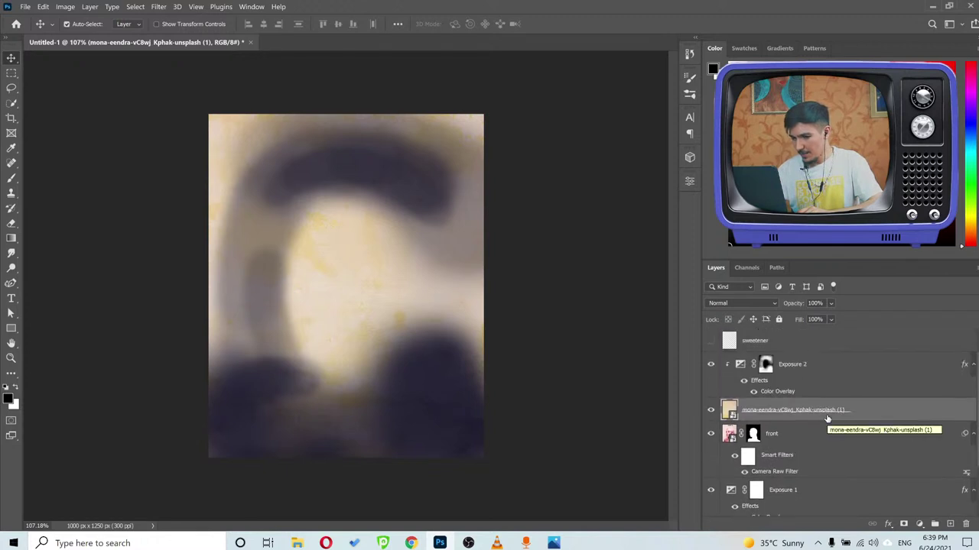
scroll(827, 419, "down", 2)
left_click_drag(783, 342, 799, 446)
scroll(799, 448, "up", 2)
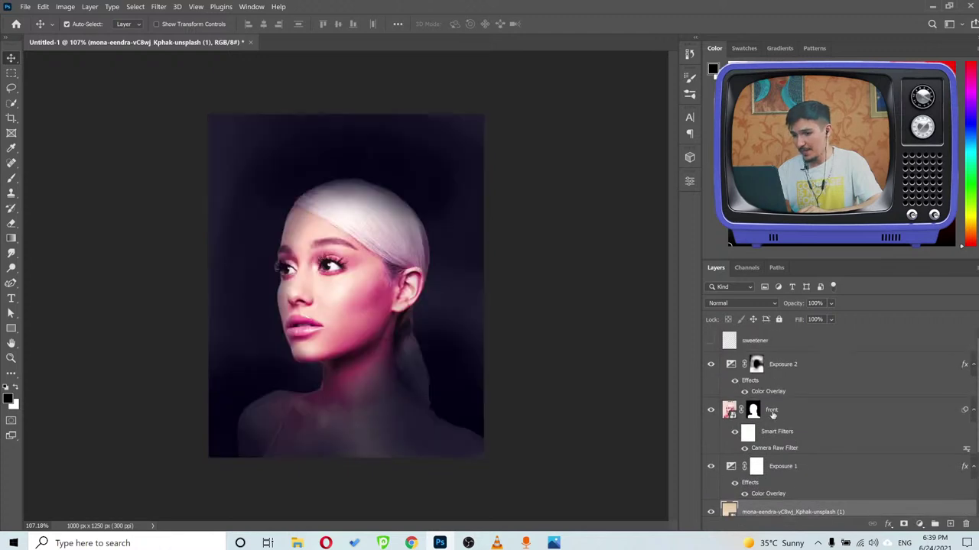
left_click(802, 367)
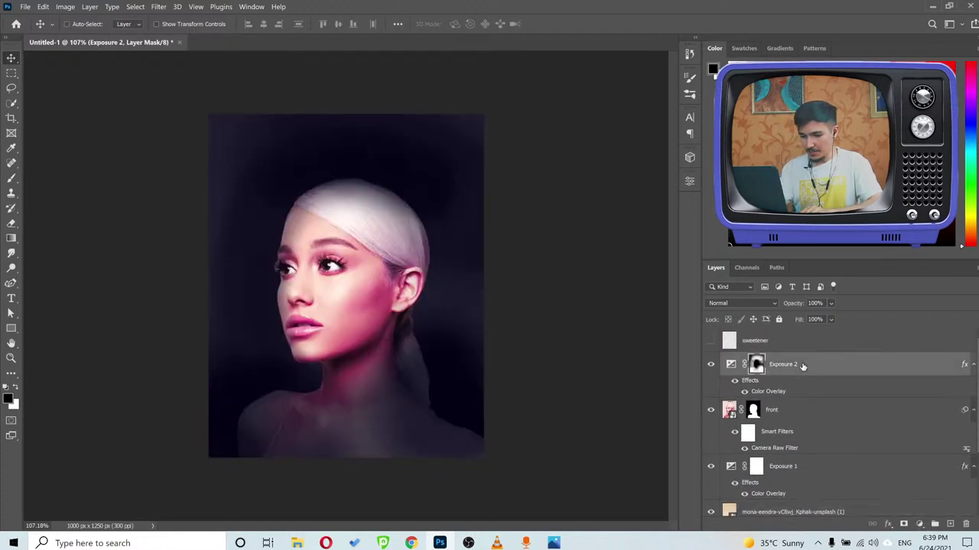
scroll(819, 426, "down", 2)
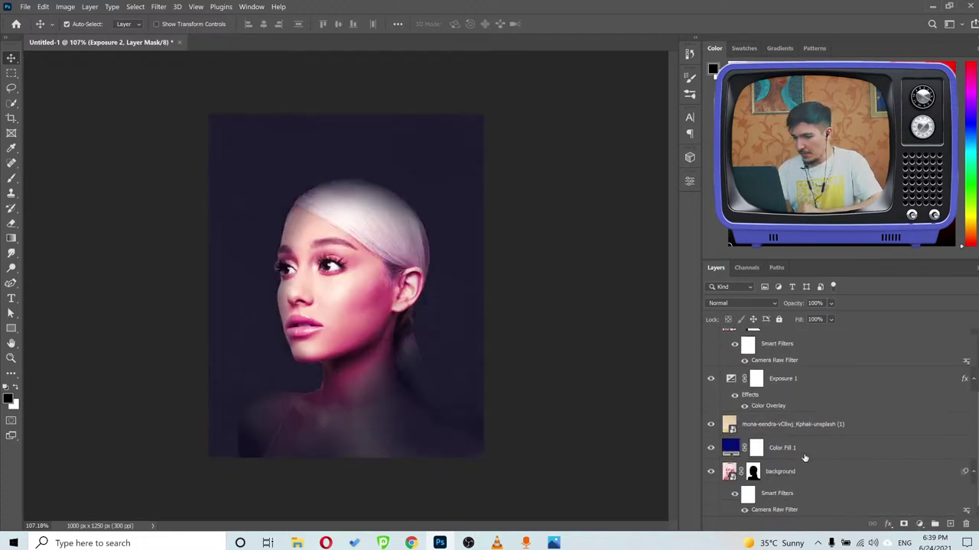
left_click(787, 426)
left_click_drag(780, 426, 784, 378)
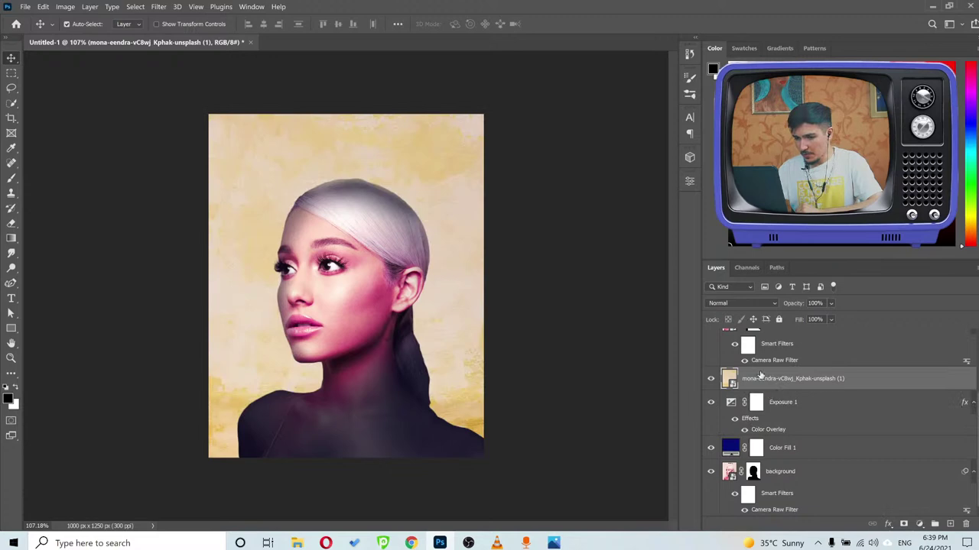
Set the wall layer's blend mode to Divide and its opacity to 65%.
left_click(728, 303)
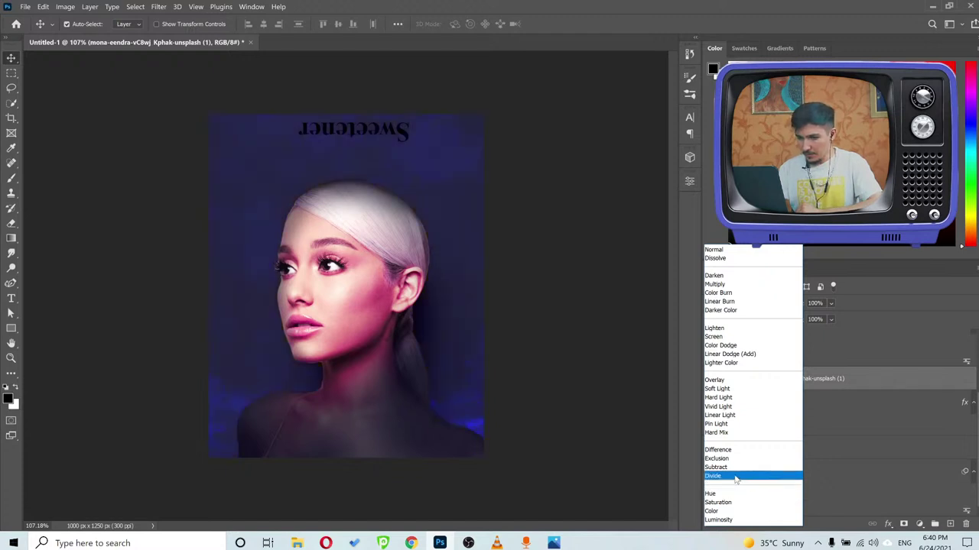
left_click(736, 477)
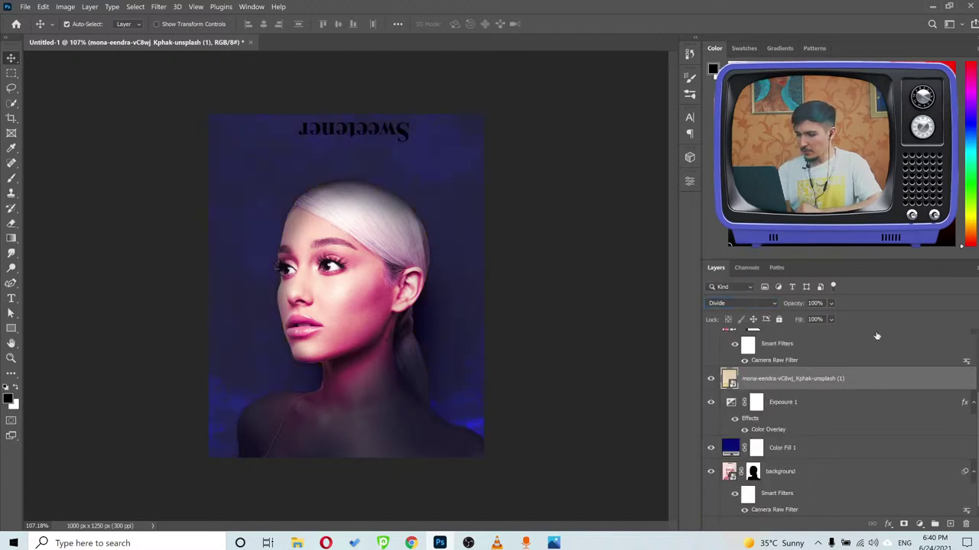
left_click(832, 303)
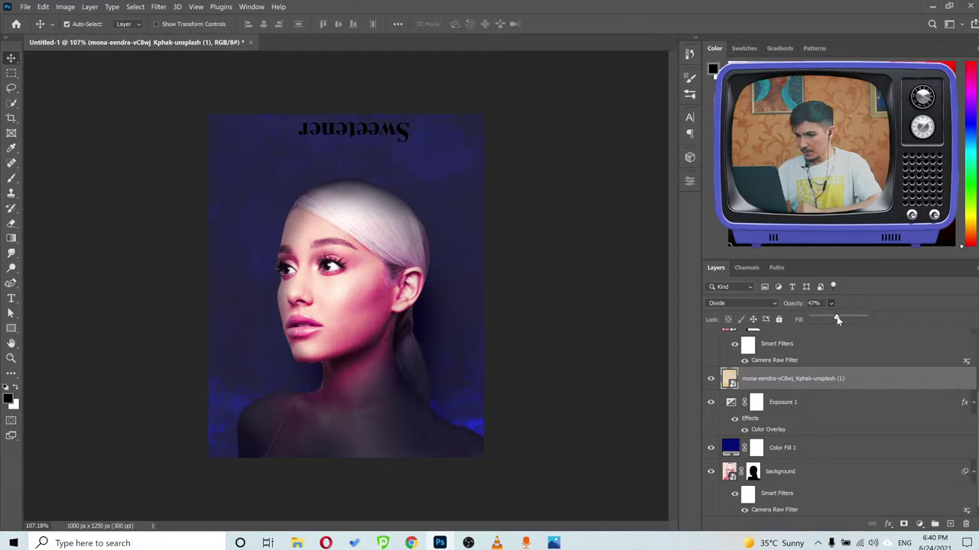
key("6")
key("5")
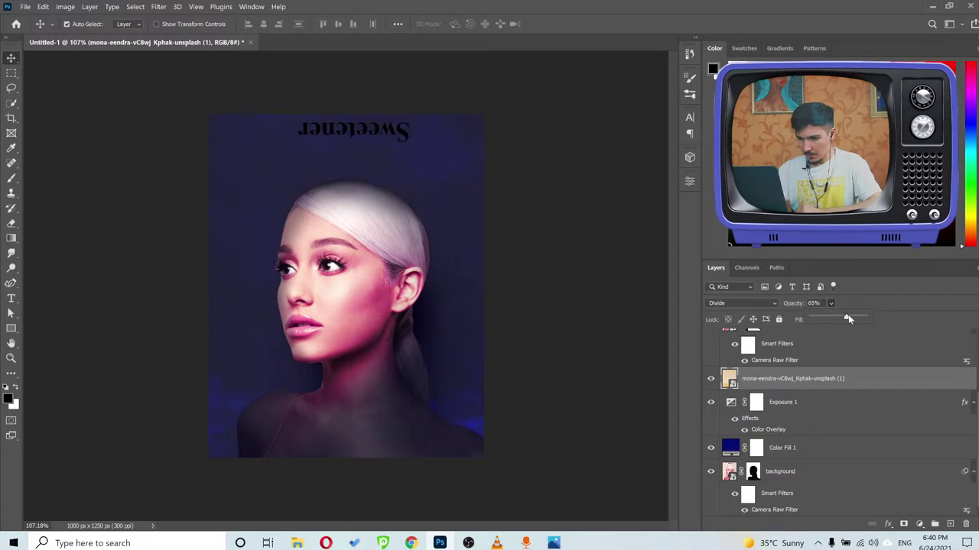
key("Return")
Add a mask to the wall layer and paint out the bright blue patches around the shoulders with a soft 245 px black brush.
left_click_drag(382, 342, 647, 391)
left_click(903, 525)
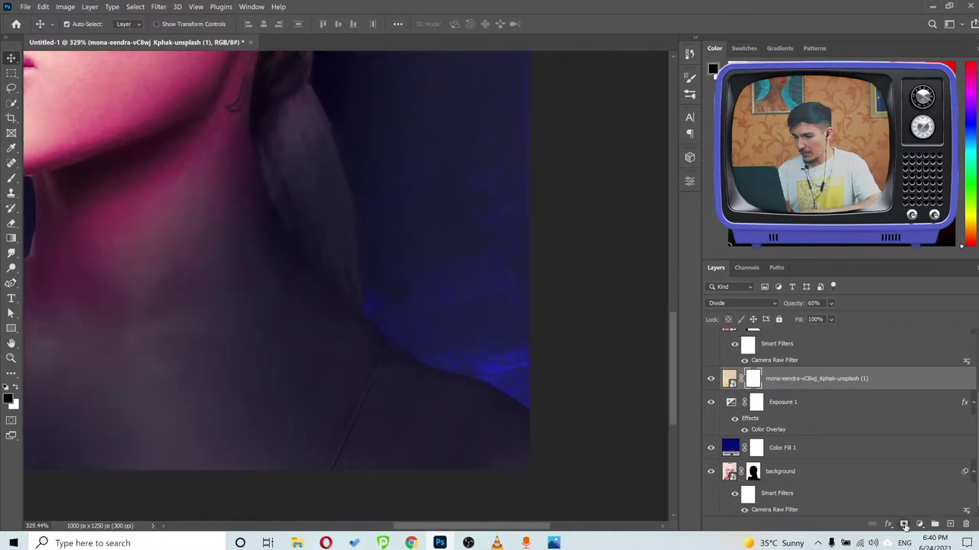
key("b")
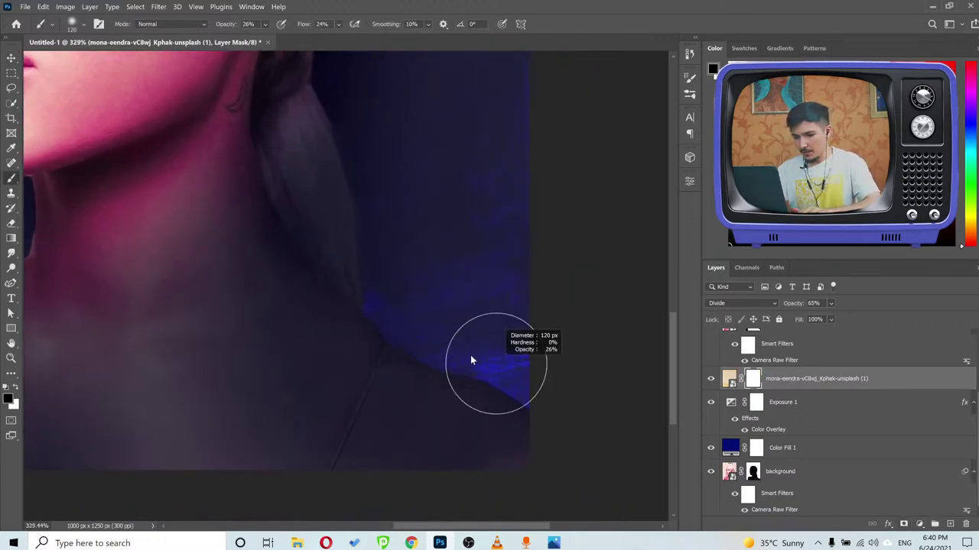
scroll(459, 288, "down", 3)
scroll(460, 288, "up", 2)
left_click_drag(467, 295, 545, 339)
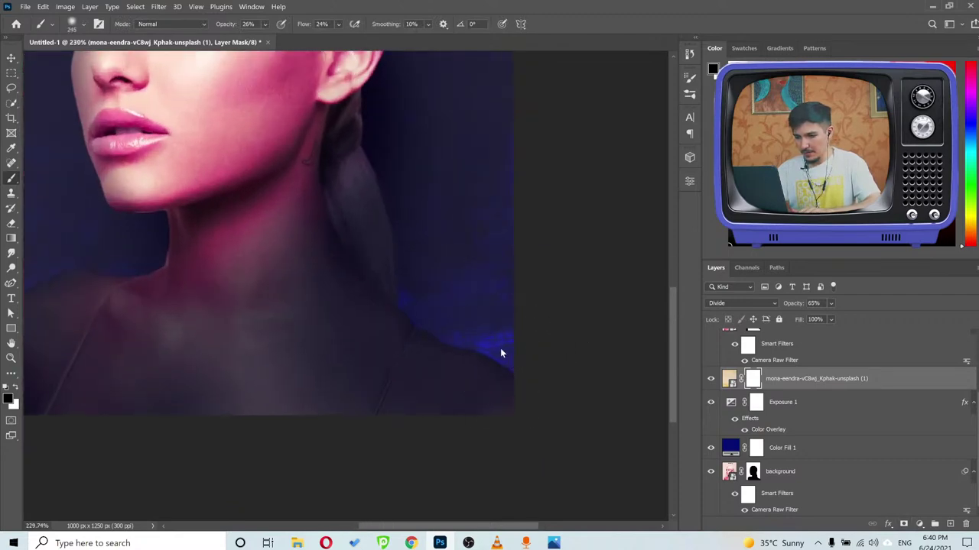
left_click_drag(525, 354, 527, 380)
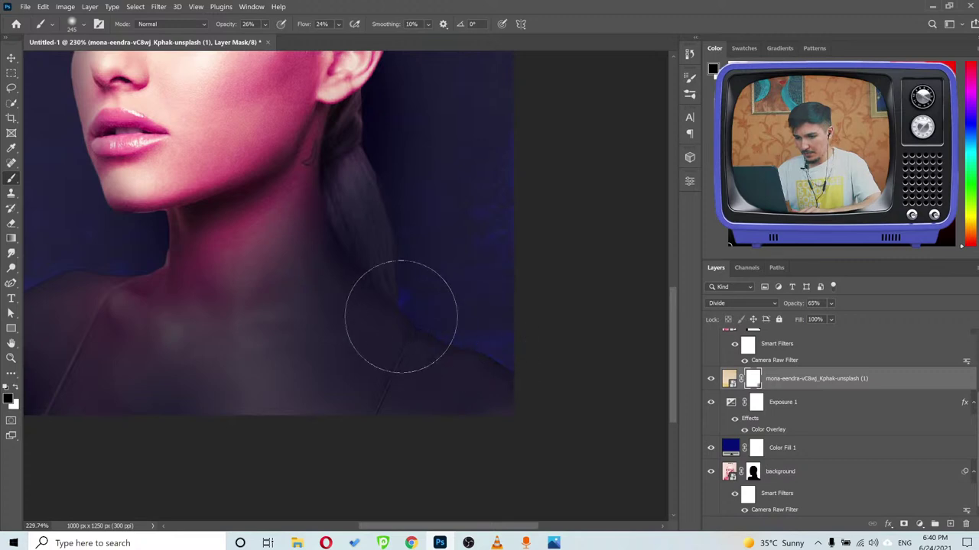
mouse_move(275, 312)
left_mouse_down()
mouse_move(614, 296)
mouse_move(278, 253)
mouse_move(271, 272)
mouse_move(297, 354)
left_mouse_up()
scroll(359, 295, "down", 4)
scroll(359, 295, "up", 1)
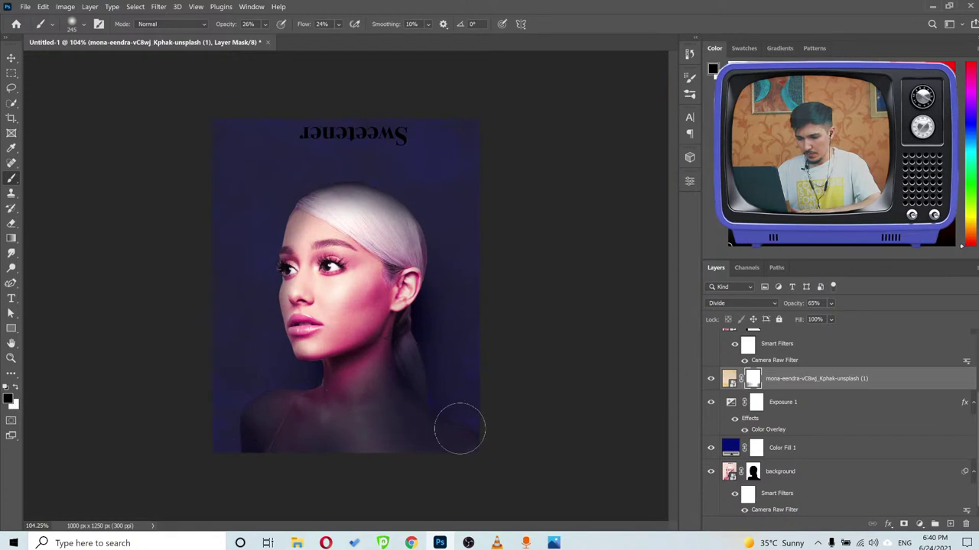
key("v")
Compare the portrait's background and lighting with the reference cover in Photos, and return to Photoshop.
scroll(374, 237, "down", 1)
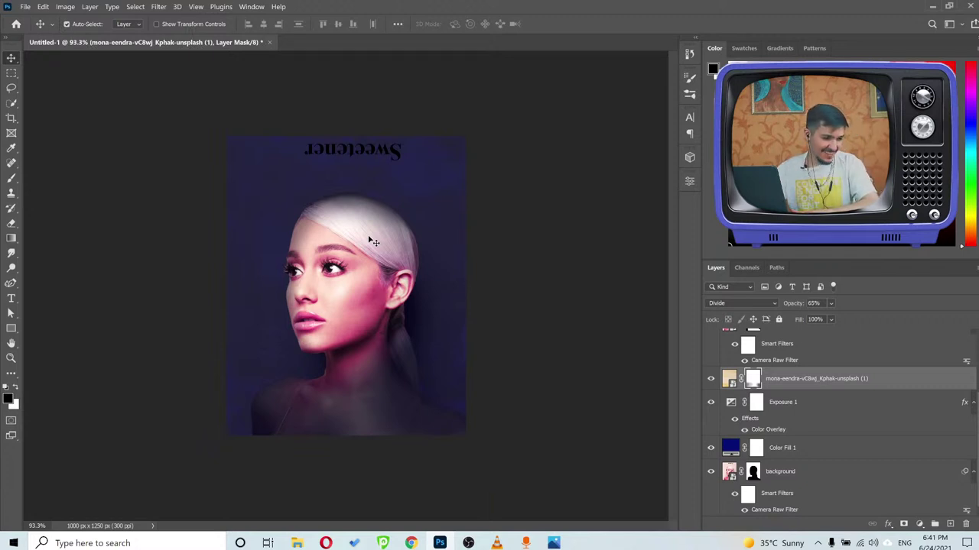
scroll(348, 252, "down", 1)
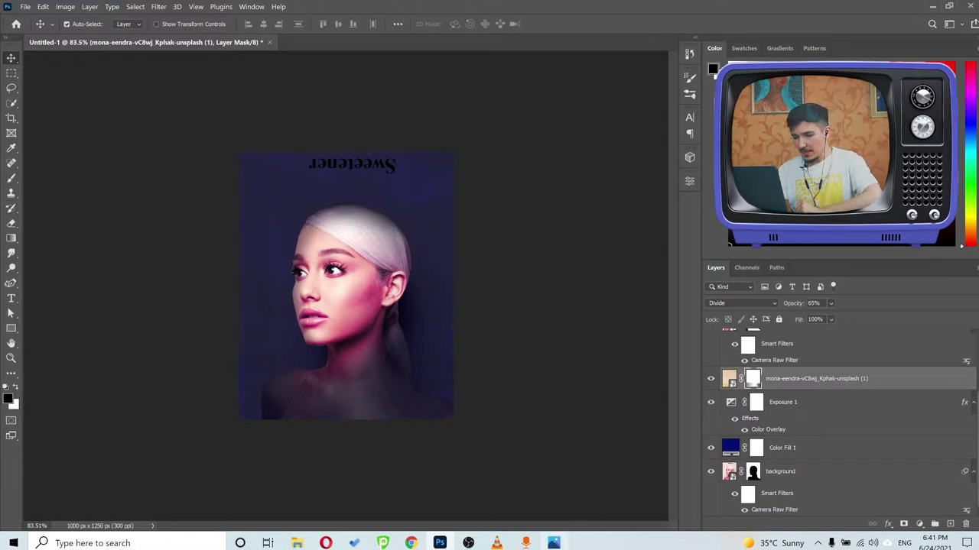
left_click(553, 543)
scroll(715, 270, "up", 2)
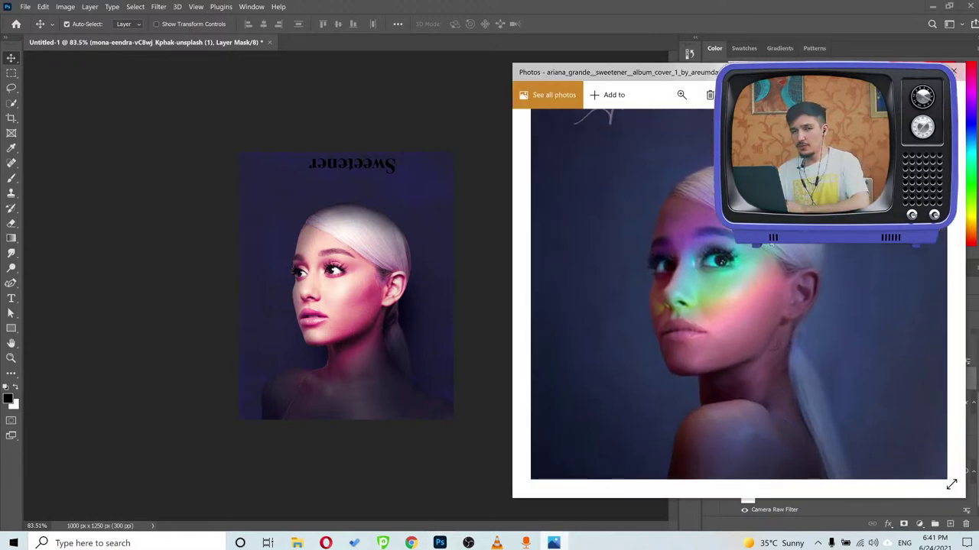
scroll(772, 245, "down", 2)
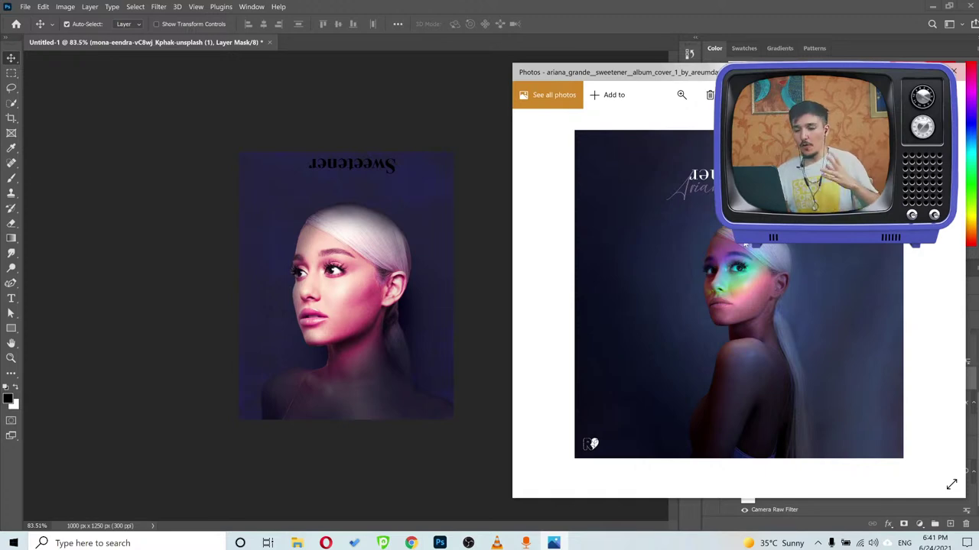
scroll(741, 287, "up", 2)
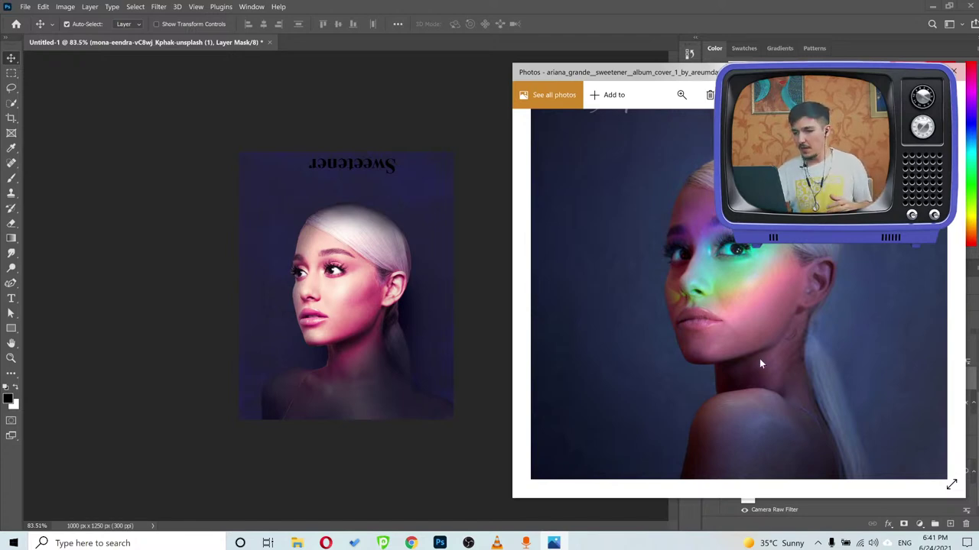
scroll(730, 286, "down", 2)
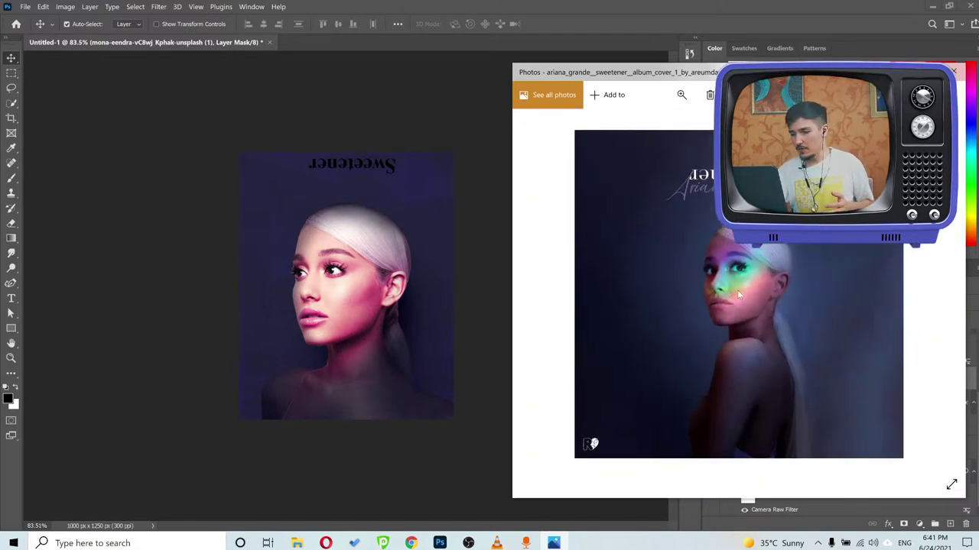
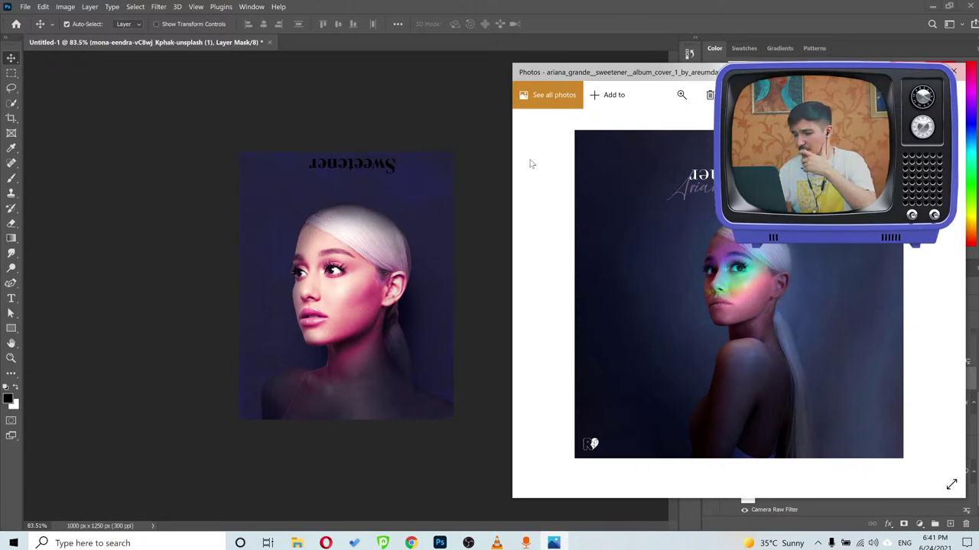
left_click(540, 8)
Paint black on the Exposure 2 mask over the top of the head to brighten the hair, checking against the reference cover.
scroll(776, 374, "up", 4)
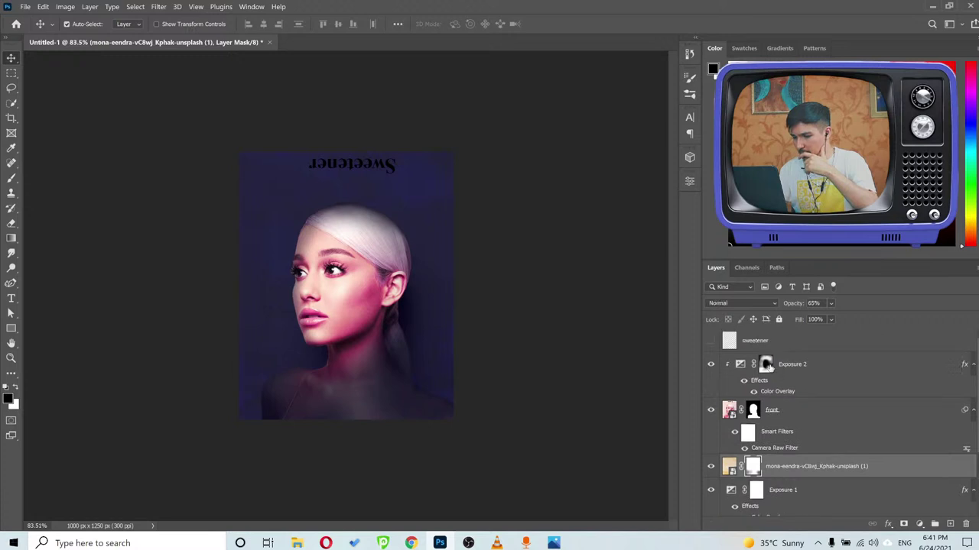
left_click(766, 366)
key("b")
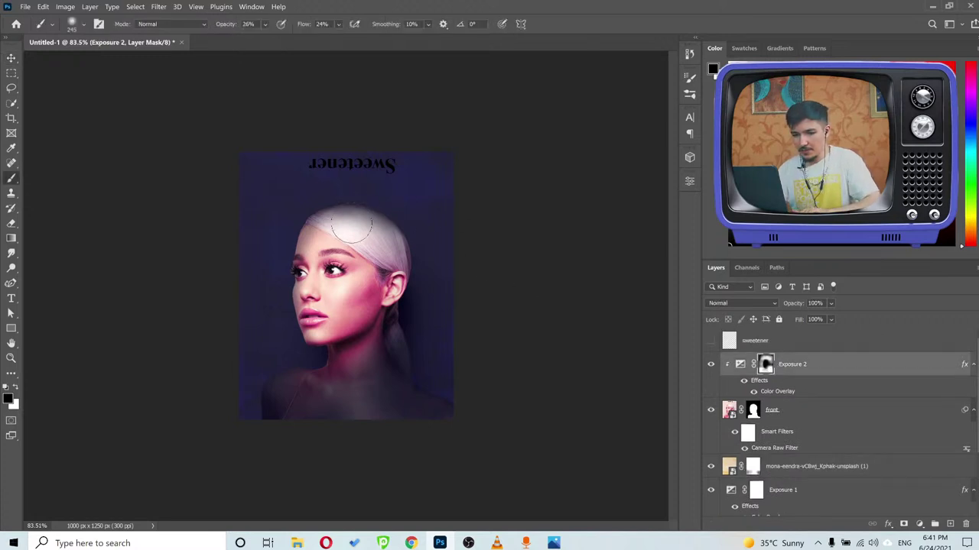
scroll(346, 280, "up", 3)
key("x")
key("x")
mouse_move(313, 200)
left_mouse_down()
mouse_move(381, 168)
mouse_move(406, 201)
mouse_move(298, 187)
mouse_move(405, 202)
left_mouse_up()
mouse_move(307, 168)
left_mouse_down()
mouse_move(389, 163)
mouse_move(429, 192)
mouse_move(293, 159)
mouse_move(359, 150)
mouse_move(305, 169)
mouse_move(338, 158)
mouse_move(402, 161)
mouse_move(318, 152)
mouse_move(442, 180)
mouse_move(332, 158)
mouse_move(359, 157)
left_mouse_up()
mouse_move(264, 172)
left_mouse_down()
mouse_move(406, 197)
mouse_move(295, 202)
mouse_move(393, 193)
mouse_move(286, 224)
left_mouse_up()
left_click(554, 543)
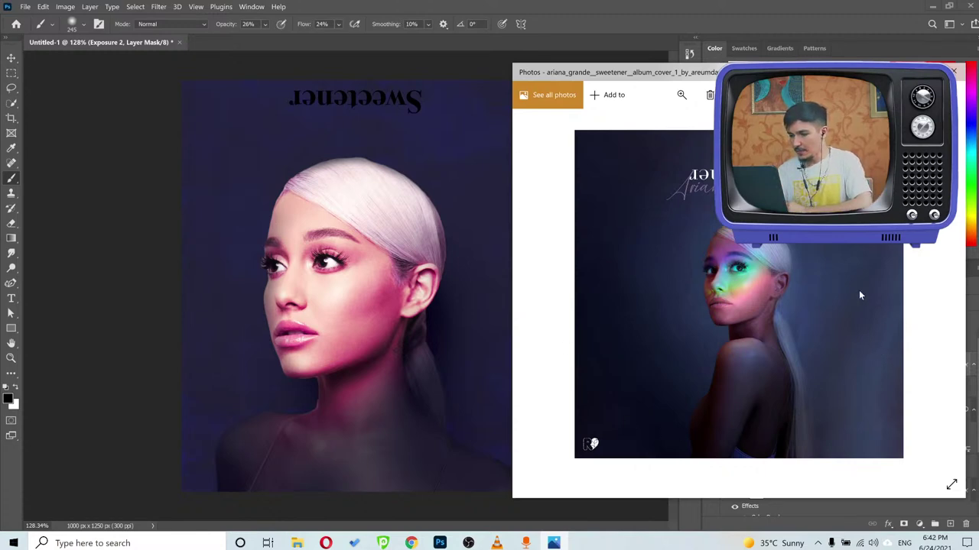
left_click(504, 7)
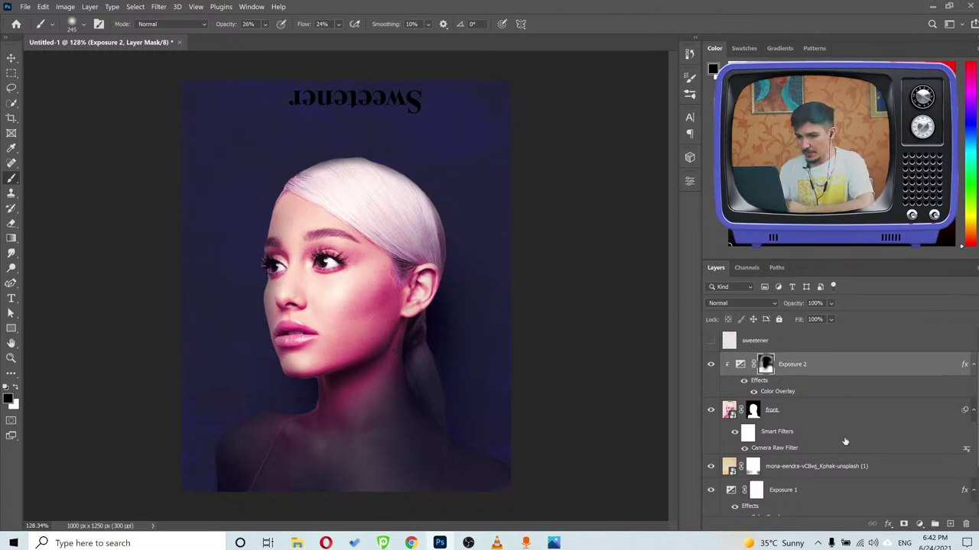
Set the Exposure 1 adjustment's exposure to -10.00 to darken the background behind the portrait.
scroll(845, 442, "down", 2)
scroll(845, 442, "up", 2)
scroll(845, 442, "down", 2)
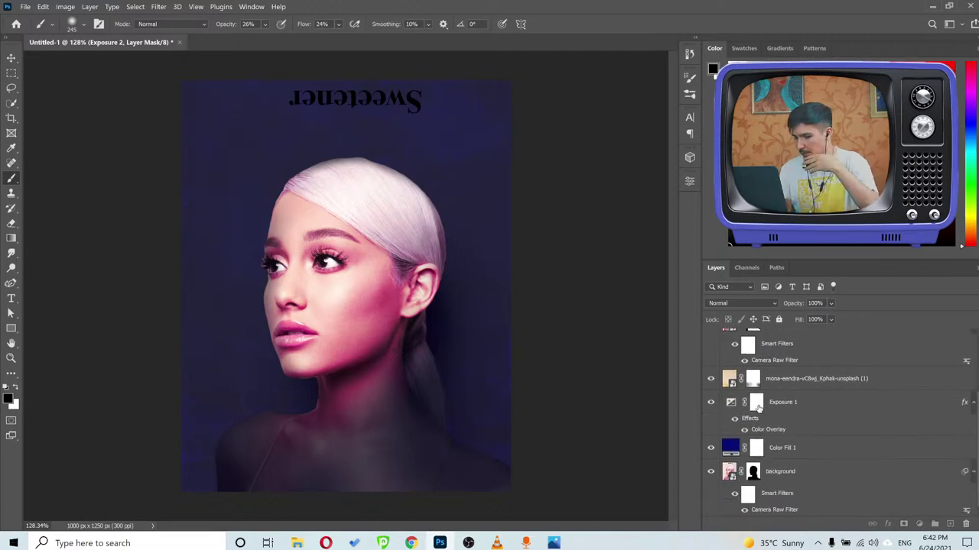
left_click(757, 406)
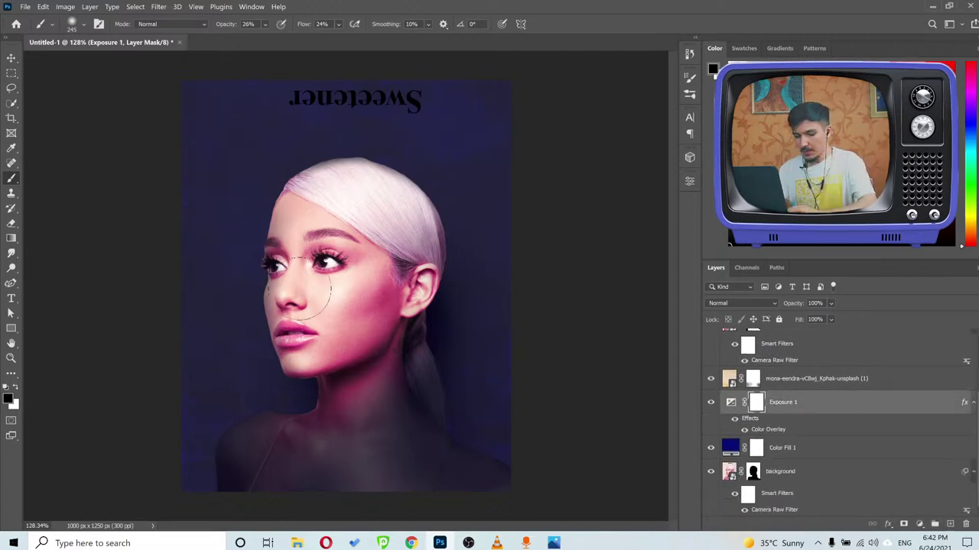
left_click(781, 449)
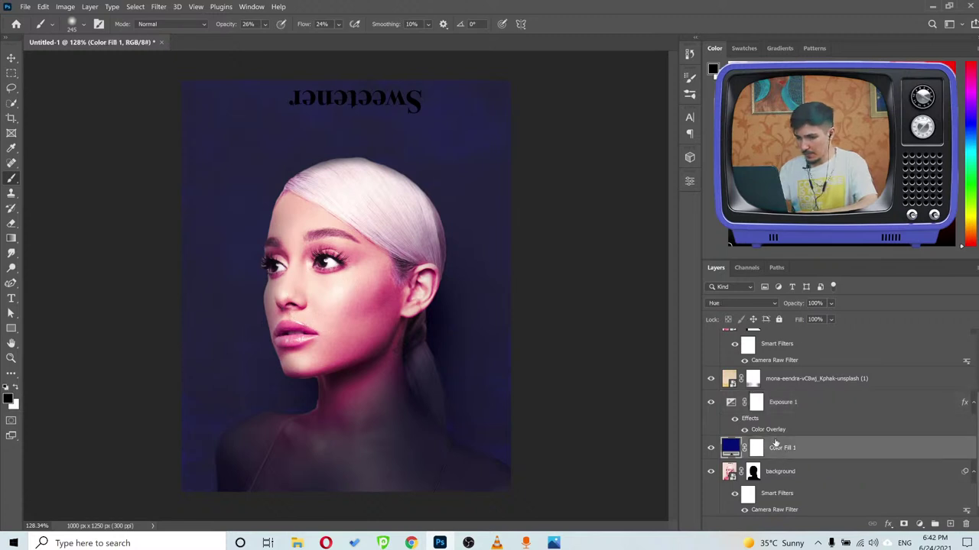
left_click(732, 407)
double_click(732, 406)
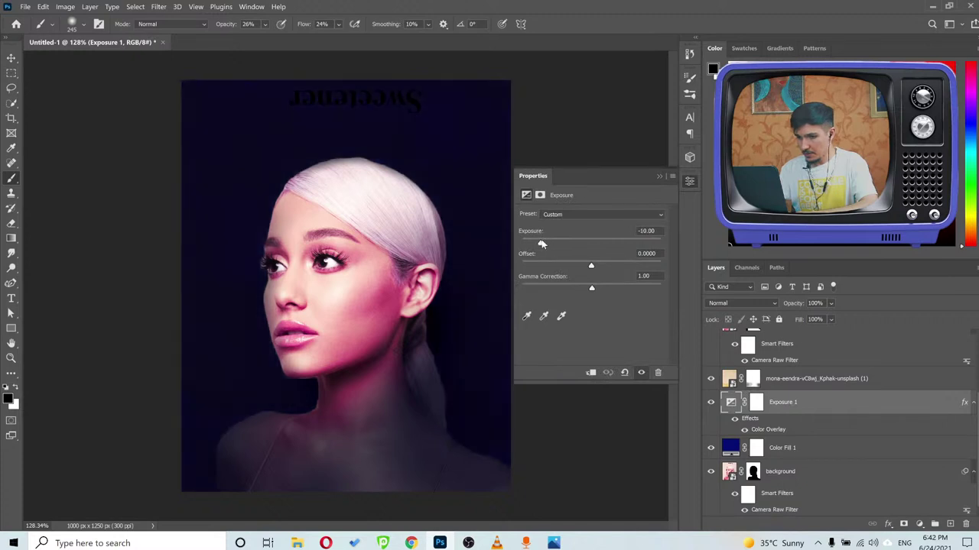
left_click(659, 177)
Fill the Exposure 1 mask with a black-to-white radial gradient spreading from the face, to create a glow behind the head.
left_click(756, 404)
left_click(12, 239)
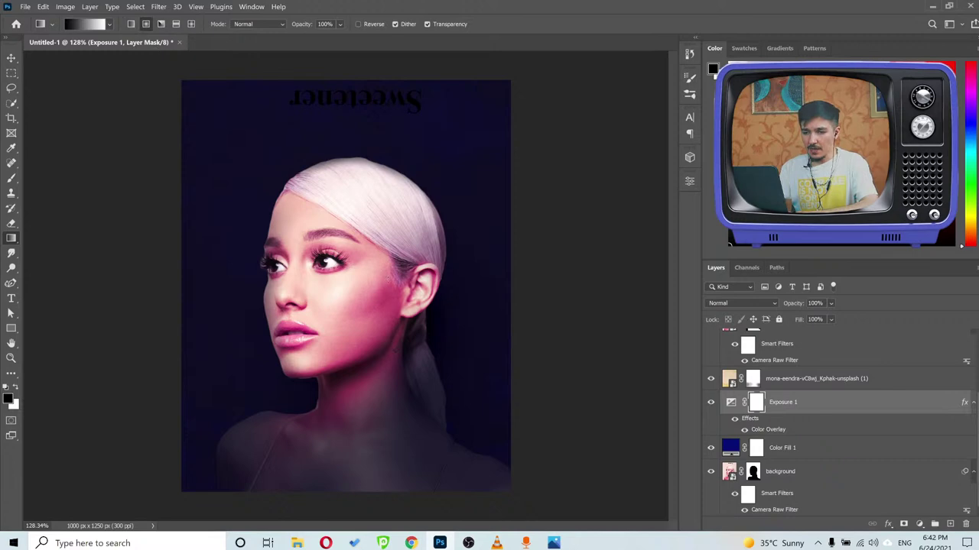
left_click_drag(375, 255, 507, 79)
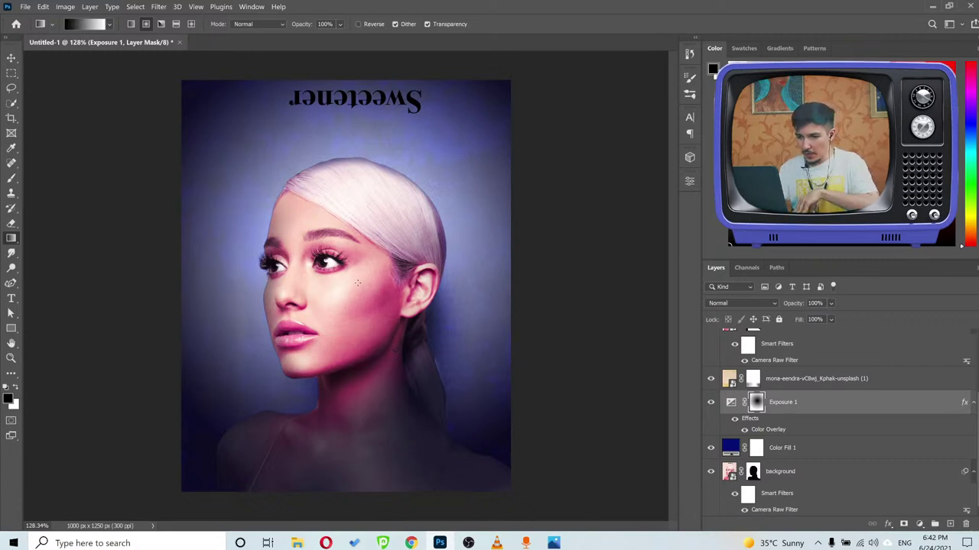
left_click_drag(436, 335, 527, 390)
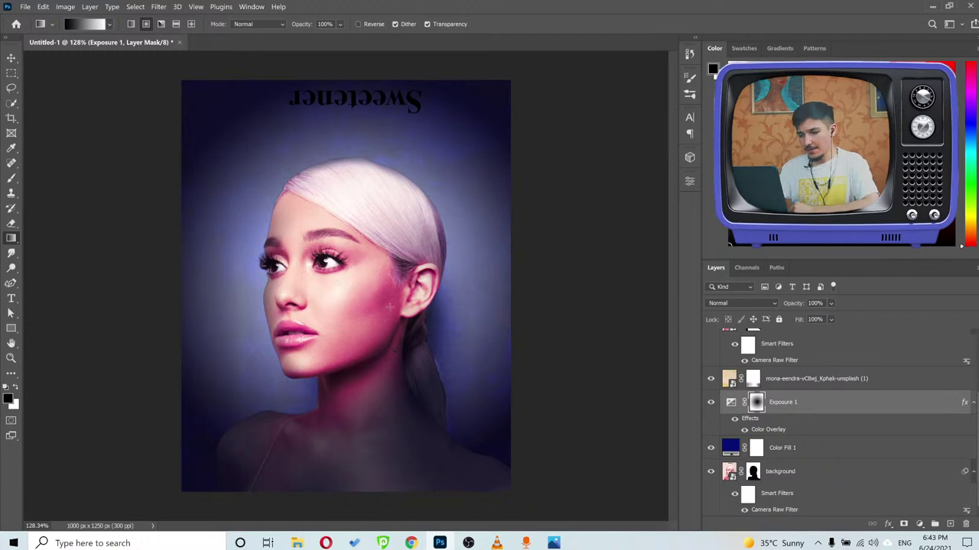
Compare the background glow with the reference cover in Photos, and return to Photoshop.
scroll(390, 279, "down", 3)
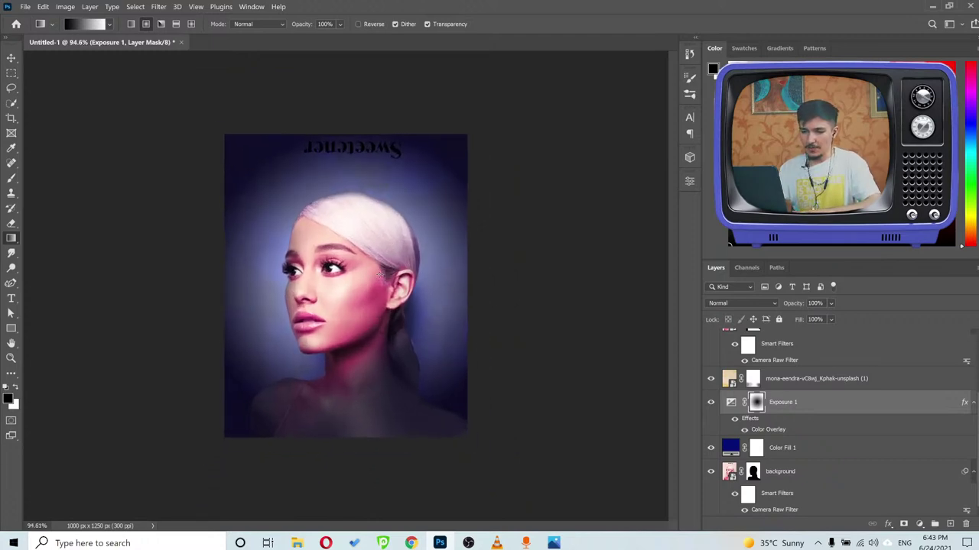
left_click(554, 543)
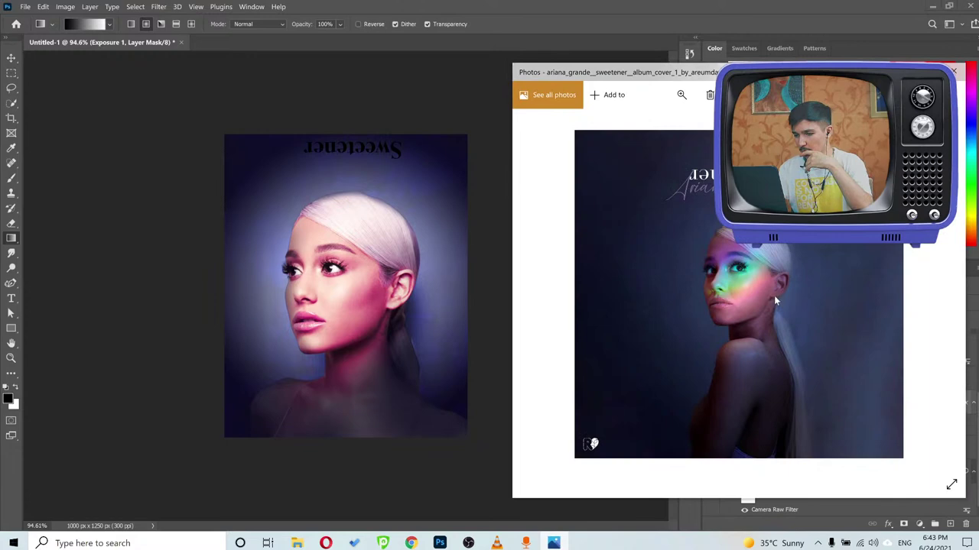
left_click(430, 9)
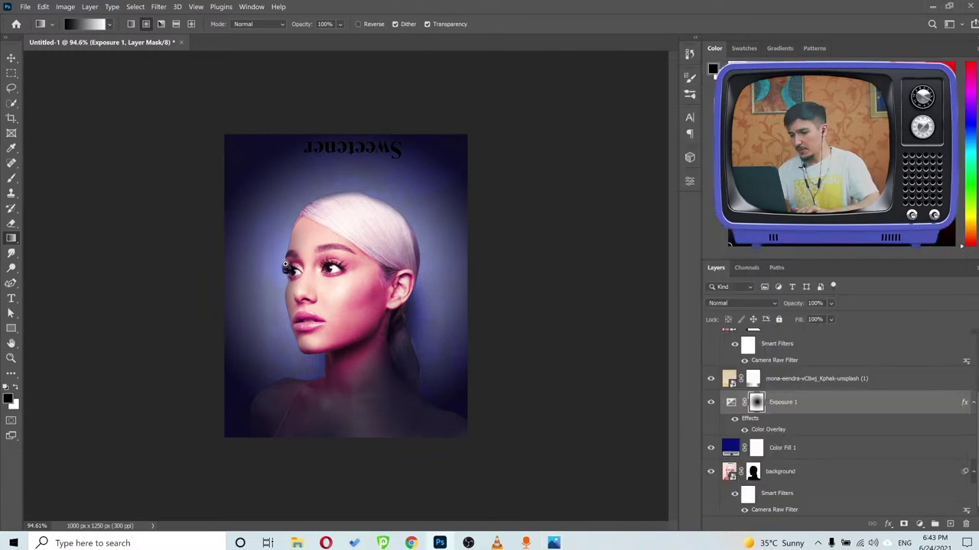
Set the gradient's white end stop to grey 767676 and redraw the radial gradient outward from the face on the Exposure 1 mask.
scroll(294, 264, "up", 2)
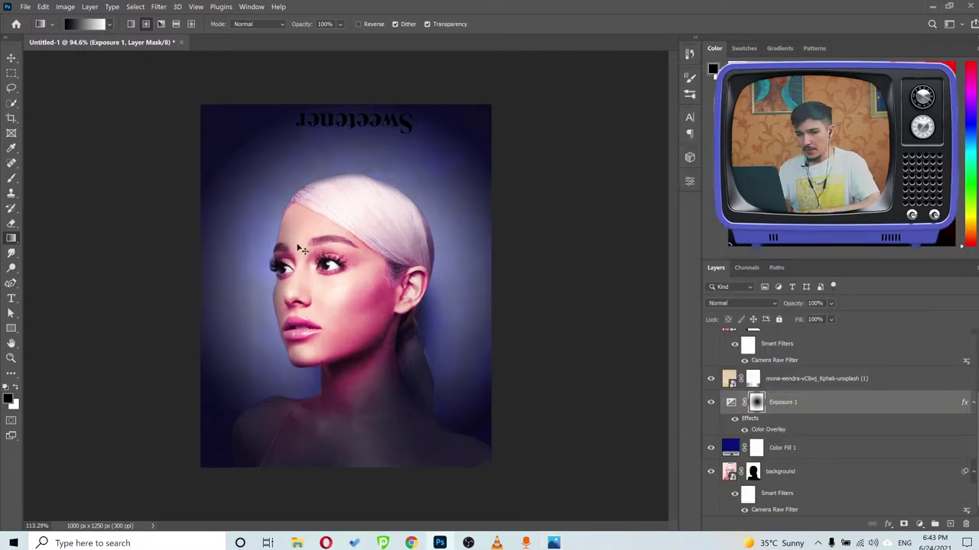
left_click(97, 26)
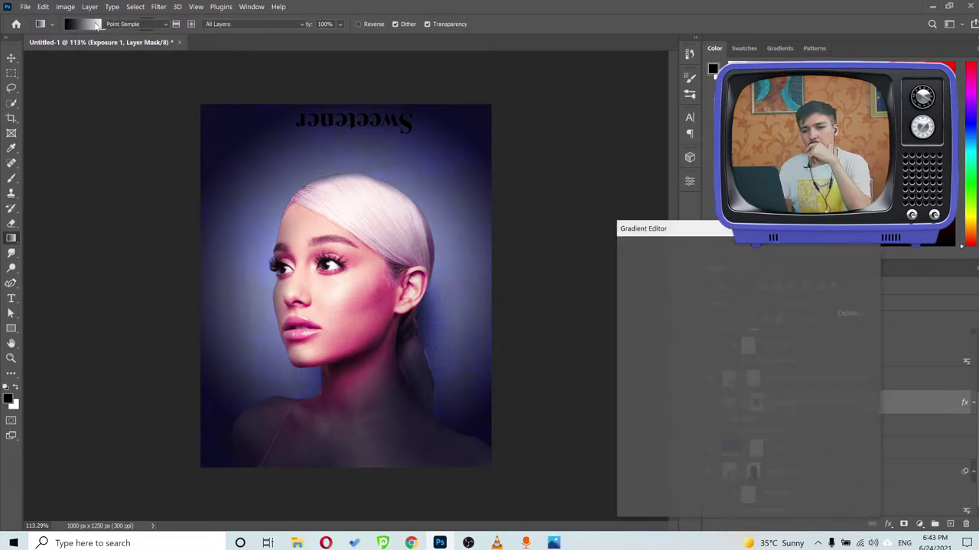
left_click(864, 439)
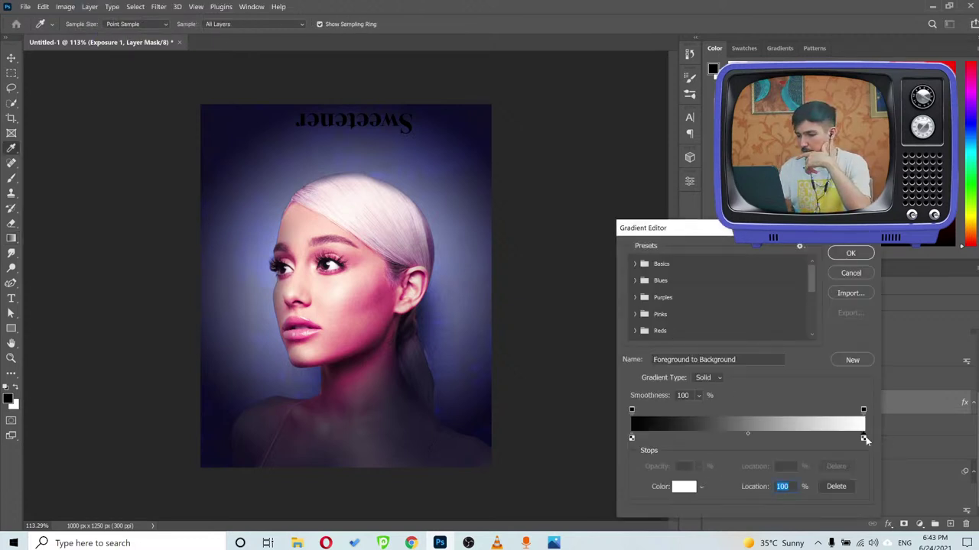
left_click(688, 490)
mouse_move(646, 344)
left_mouse_down()
mouse_move(636, 371)
mouse_move(609, 395)
left_mouse_up()
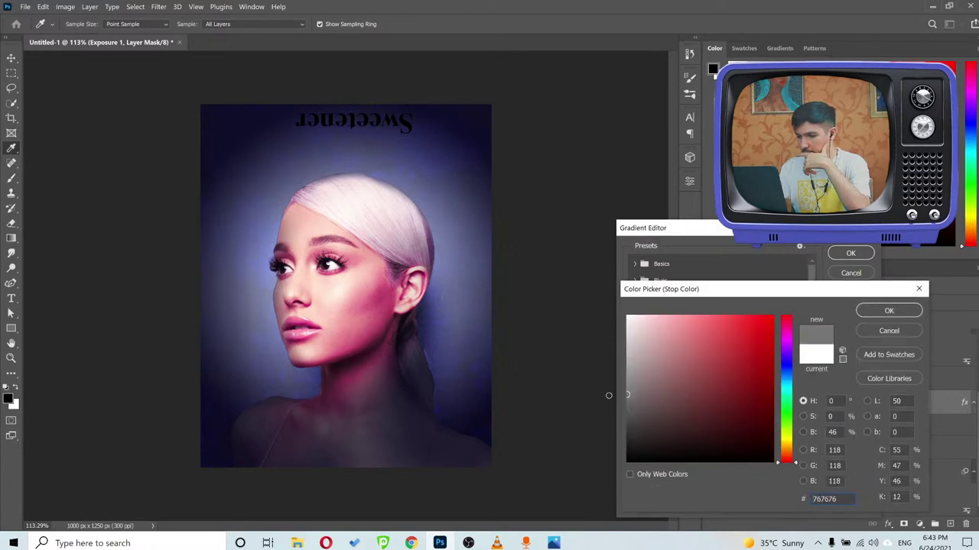
left_click(886, 311)
left_click(849, 253)
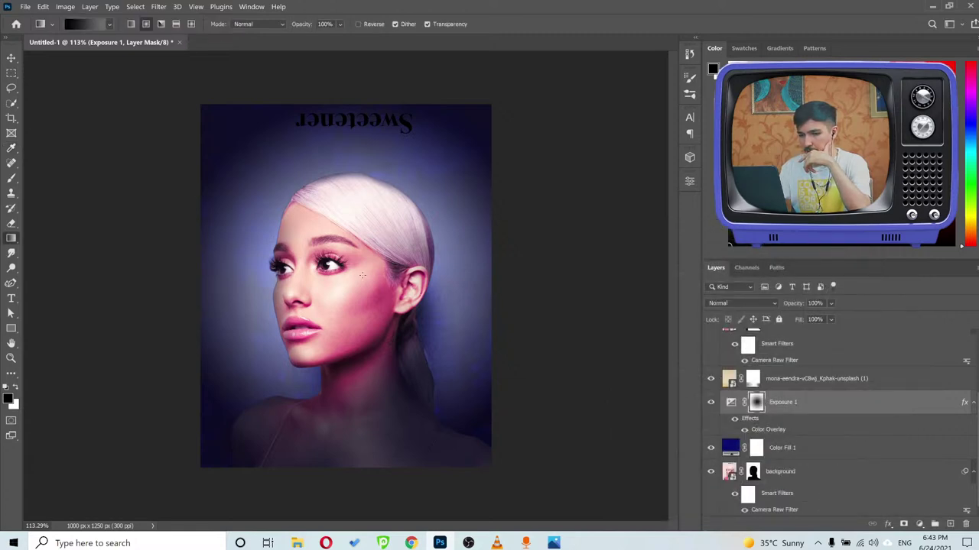
left_click_drag(347, 277, 514, 111)
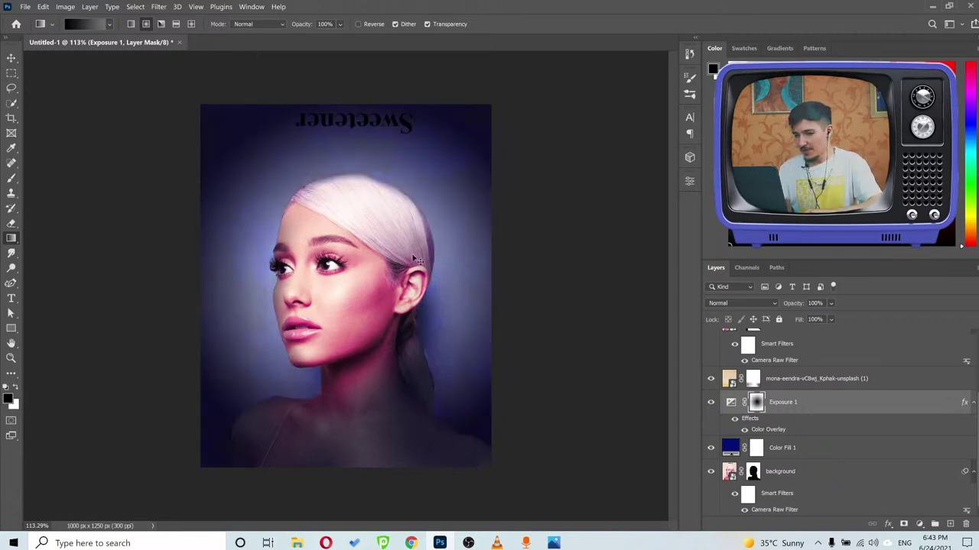
Replace the Exposure 1 mask with a blank one, try the black-to-grey radial gradient on it, and undo the gradient.
left_click_drag(755, 403, 965, 524)
left_click(501, 220)
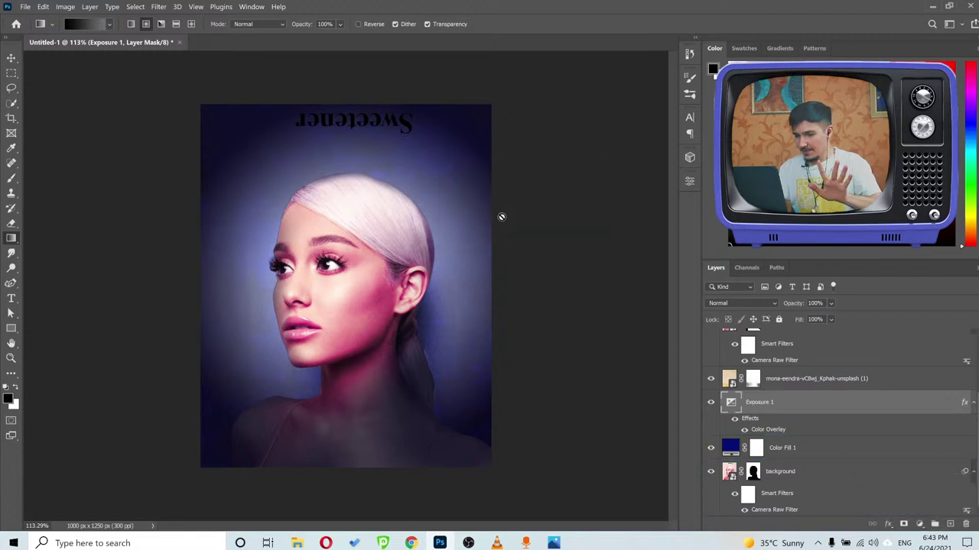
left_click(905, 526)
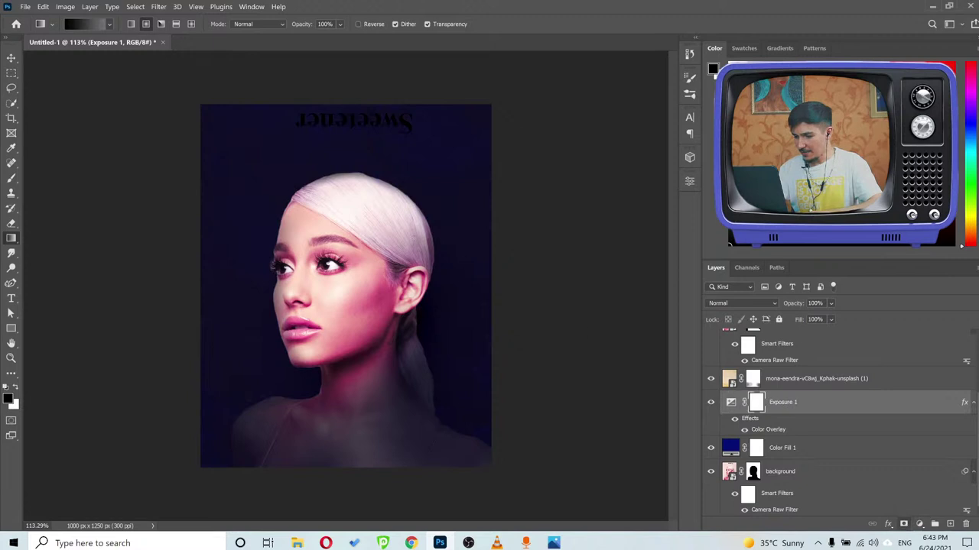
left_click_drag(353, 276, 511, 103)
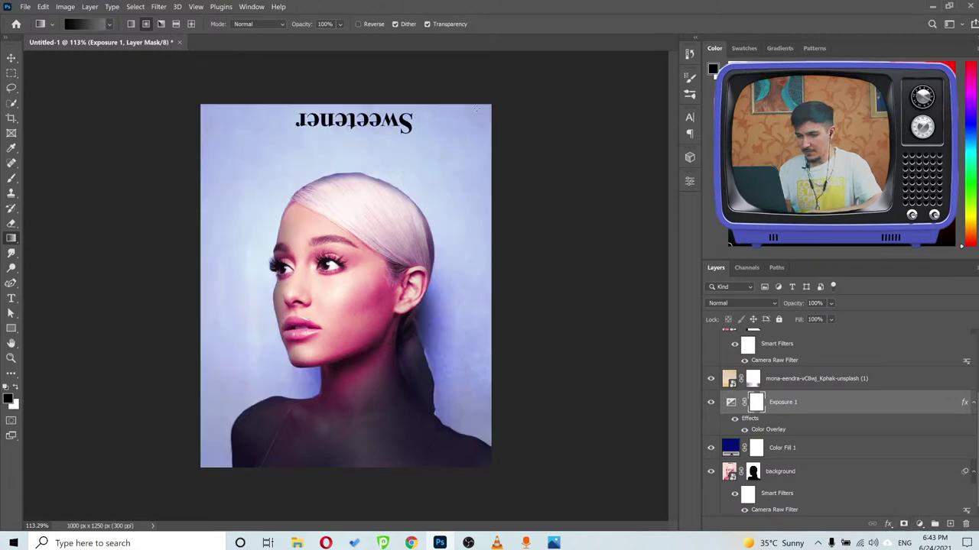
key("ctrl+z")
Try the reversed radial gradient on the Exposure 1 mask, turn the reversal off again, and discard the mask.
left_click(358, 24)
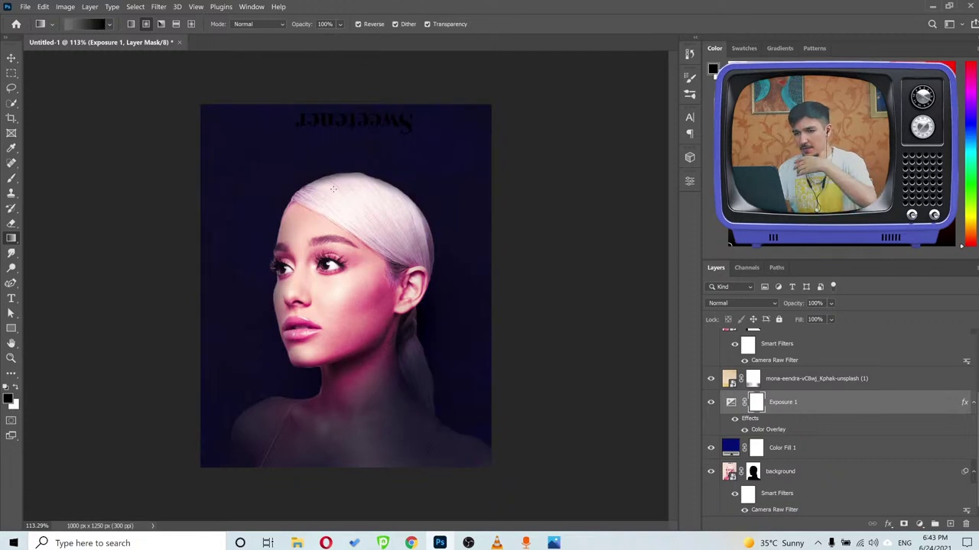
left_click_drag(351, 267, 499, 76)
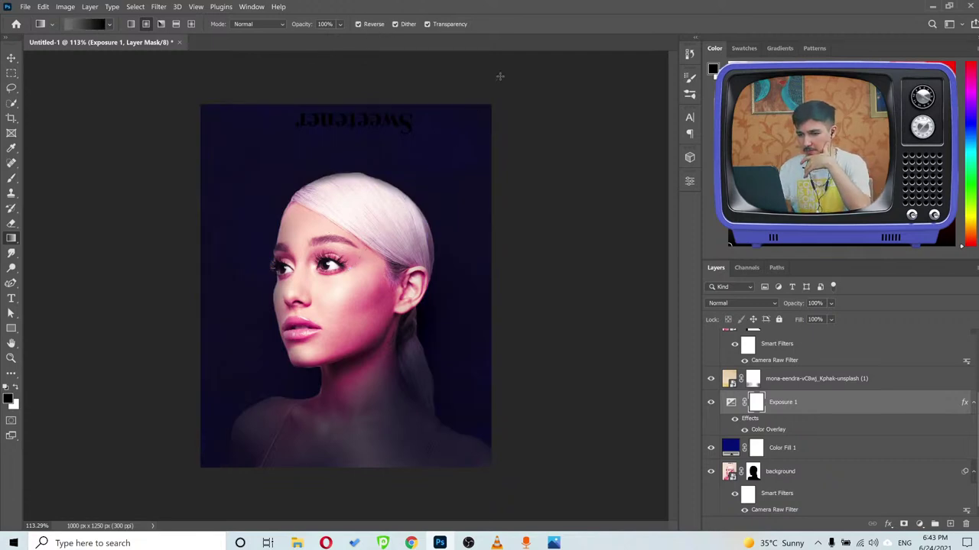
left_click(359, 23)
left_click_drag(372, 258, 377, 258)
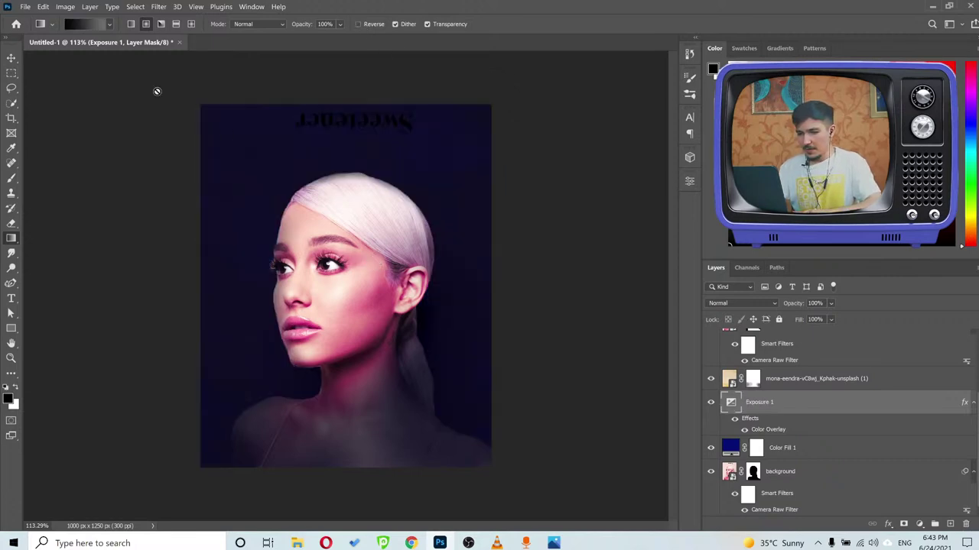
Set the gradient's grey end stop back to white (ffffff).
left_click(110, 25)
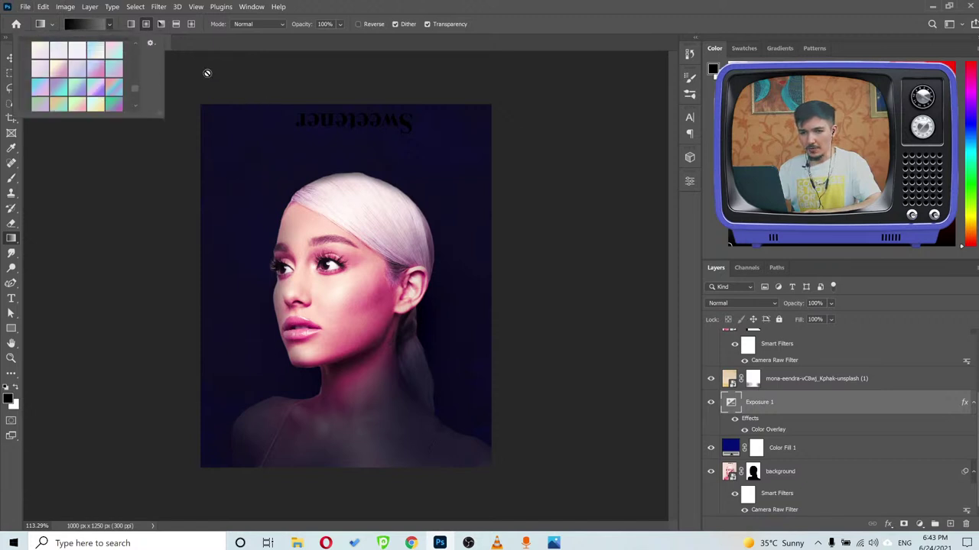
left_click_drag(136, 92, 137, 40)
left_click(84, 26)
left_click(84, 25)
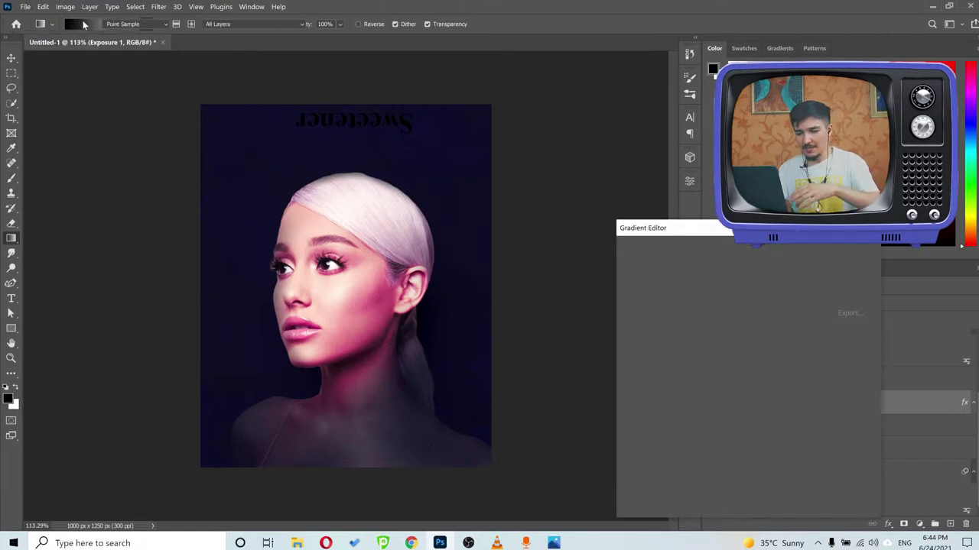
left_click(864, 438)
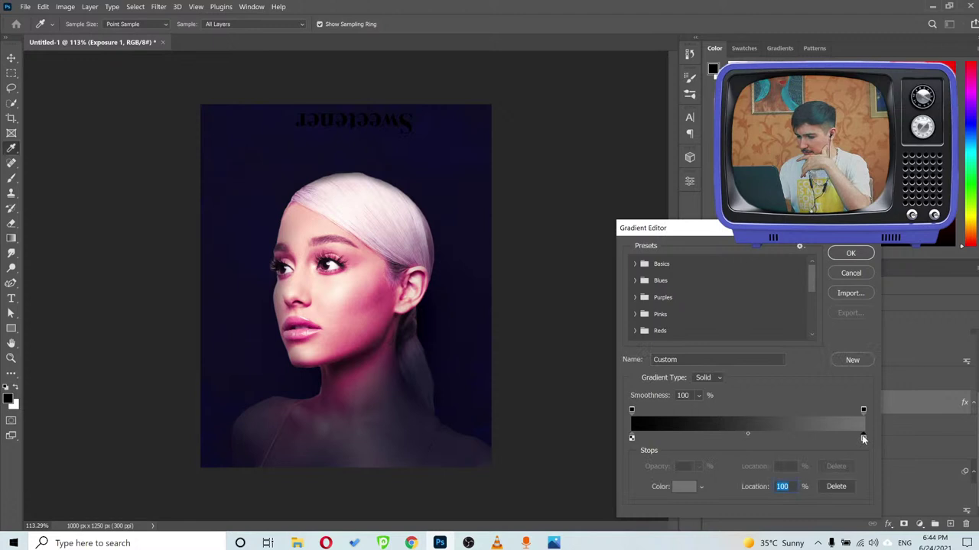
left_click(685, 489)
type("ffffff")
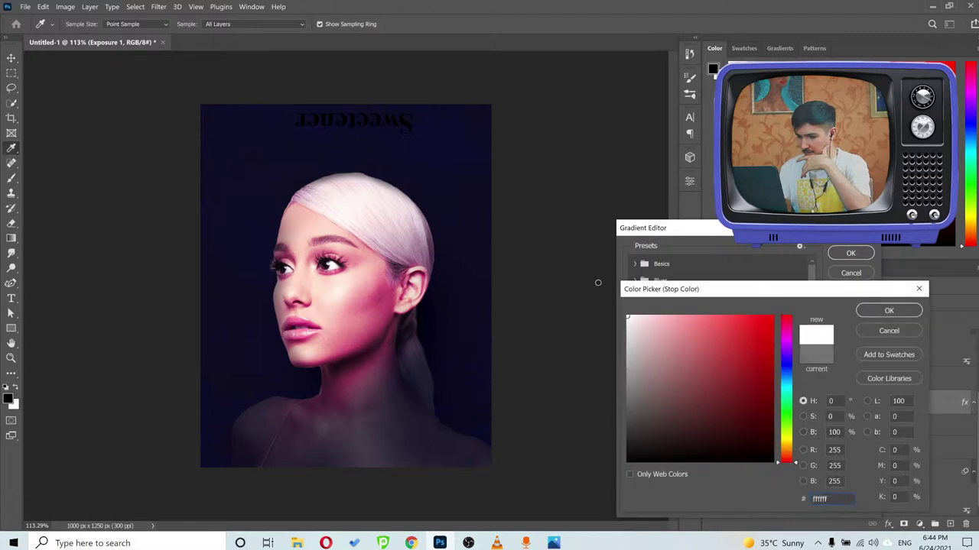
left_click(887, 310)
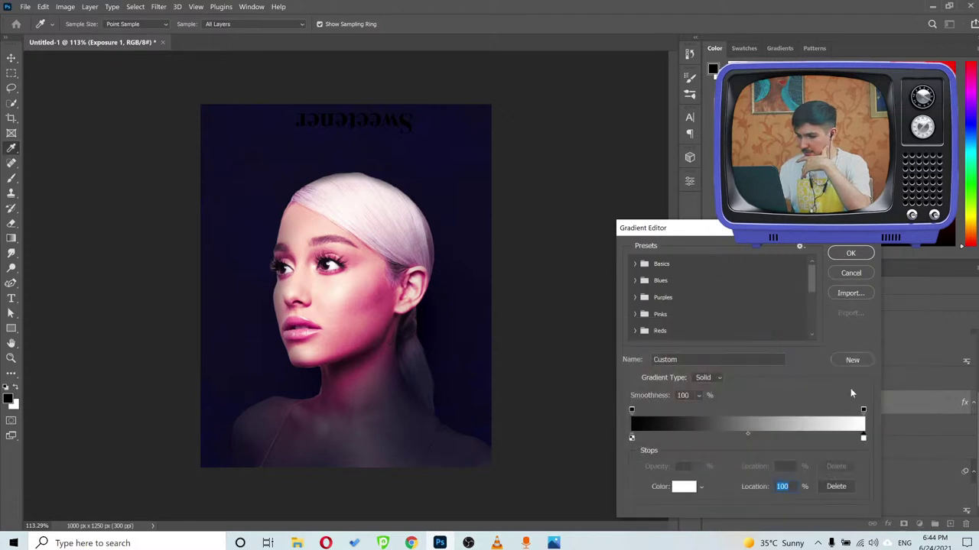
Lower the opacity of the gradient's end stop to 31% and apply the edited gradient.
left_click(864, 411)
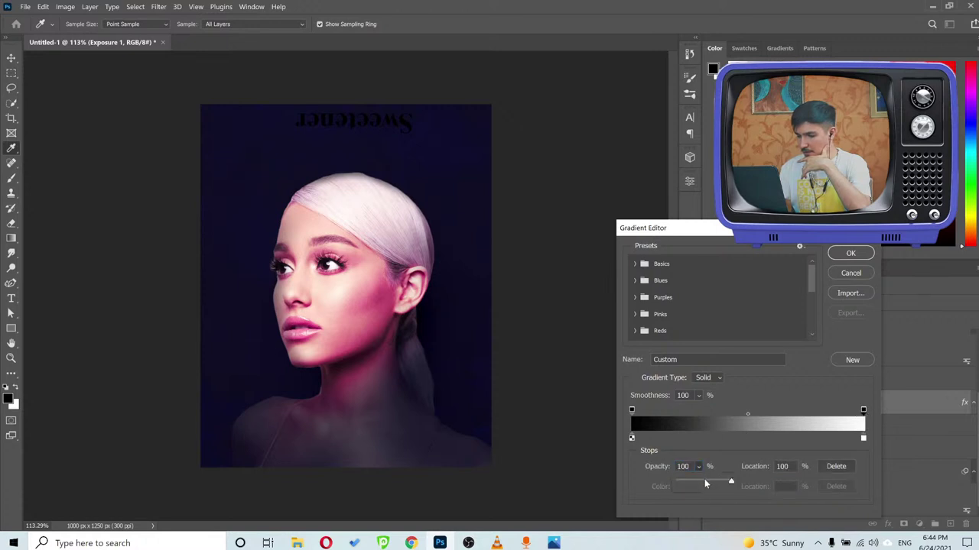
left_click(704, 483)
left_click_drag(704, 483, 695, 483)
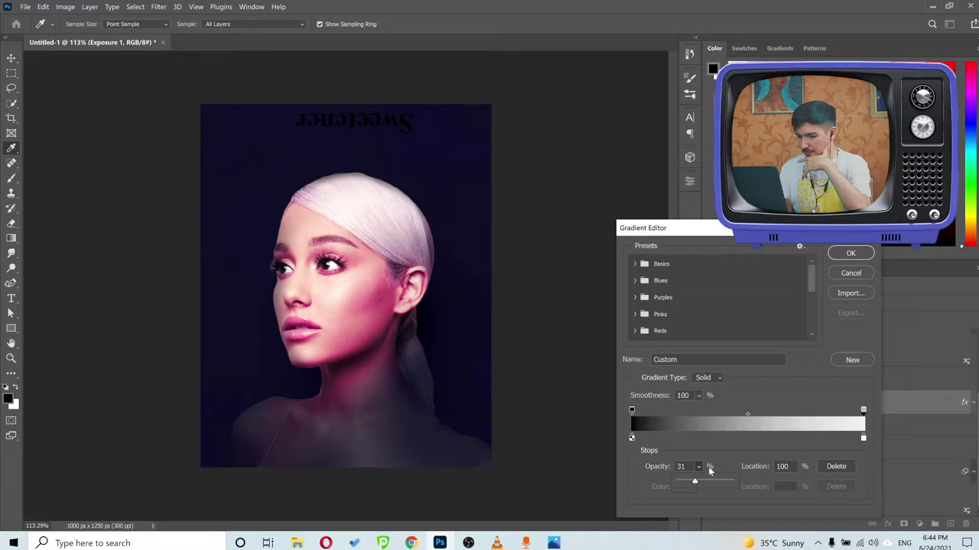
left_click(851, 253)
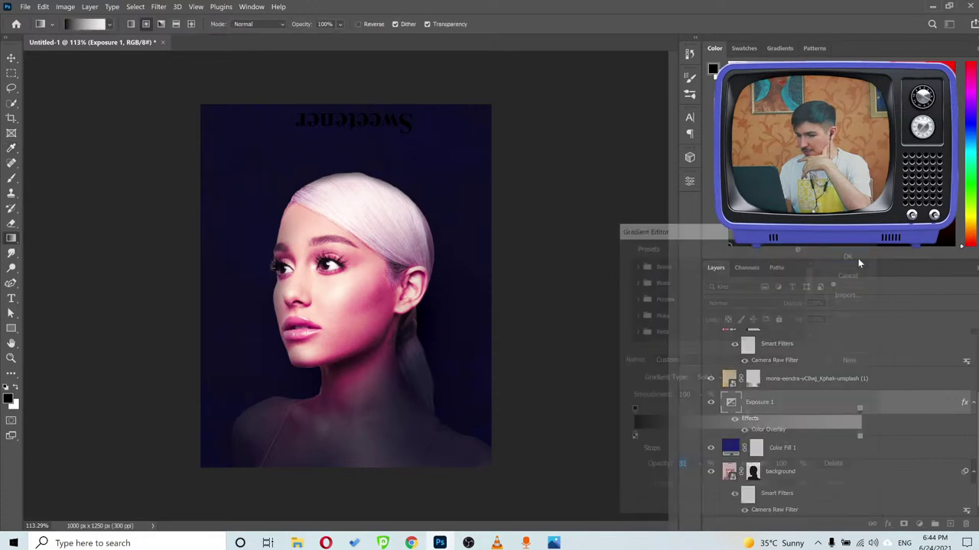
Add a new mask to Exposure 1 and draw radial gradients outward from the face, lowering the gradient opacity to 29% for the final one.
left_click(904, 526)
left_click_drag(365, 245, 498, 91)
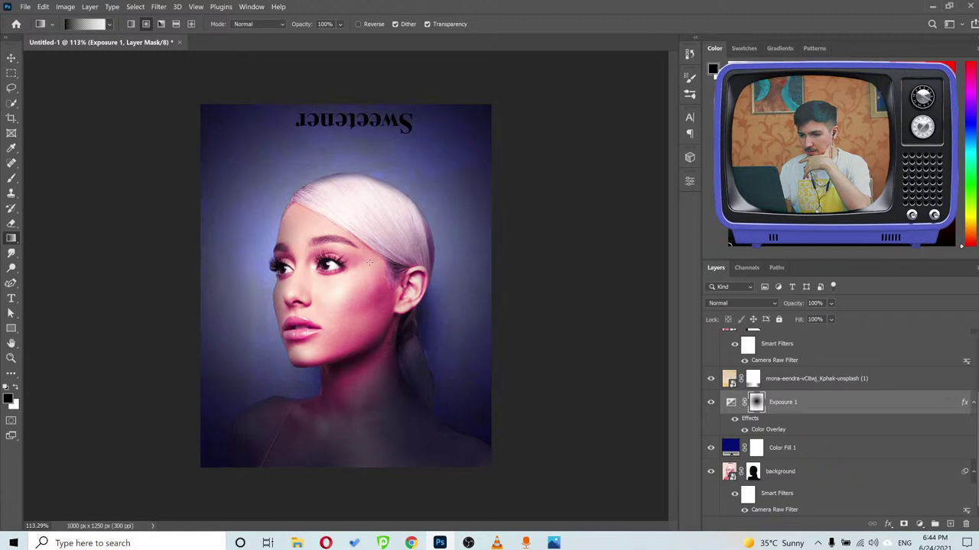
left_click_drag(365, 268, 477, 129)
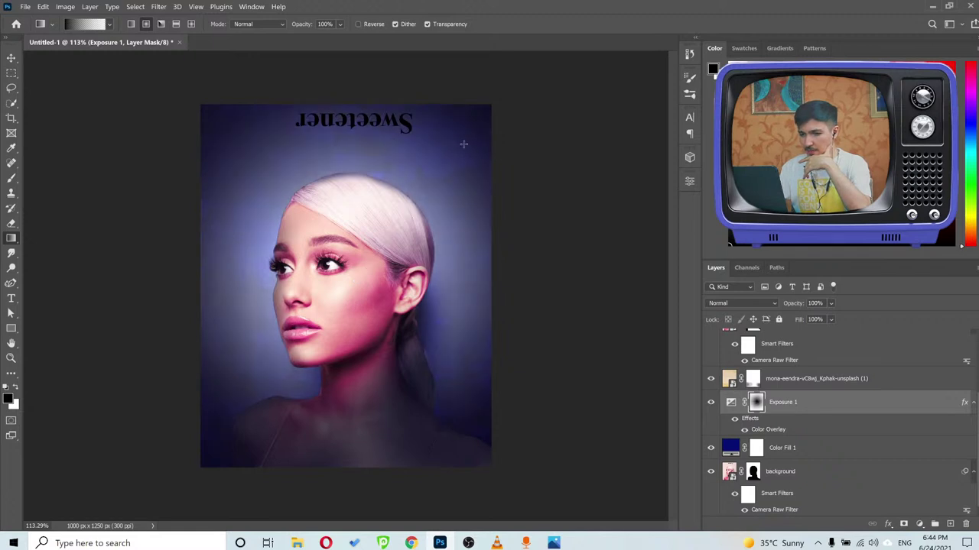
mouse_move(340, 24)
left_mouse_down()
mouse_move(349, 40)
mouse_move(334, 39)
left_mouse_up()
left_click_drag(346, 273, 491, 112)
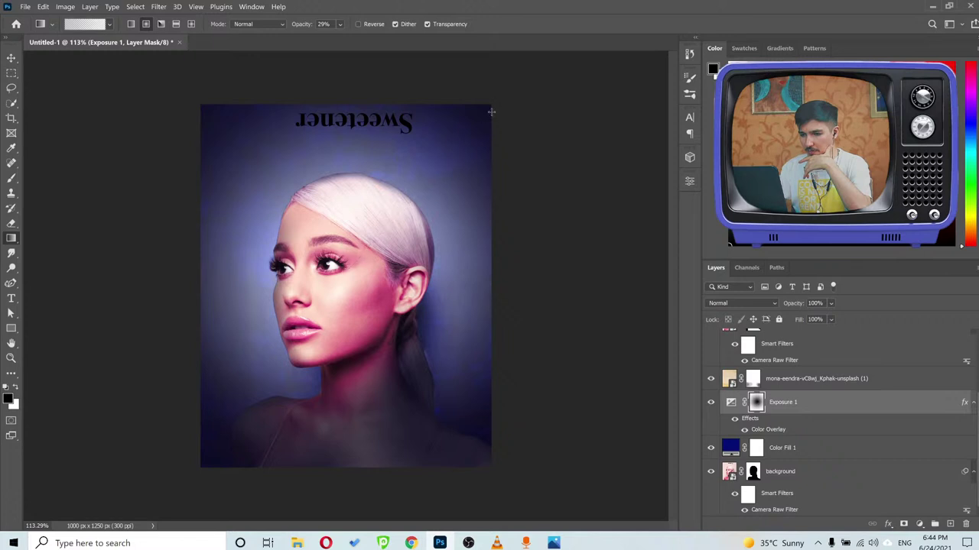
Clear the radial gradient from the Exposure 1 mask and enlarge the soft eraser to 1038 px.
key("e")
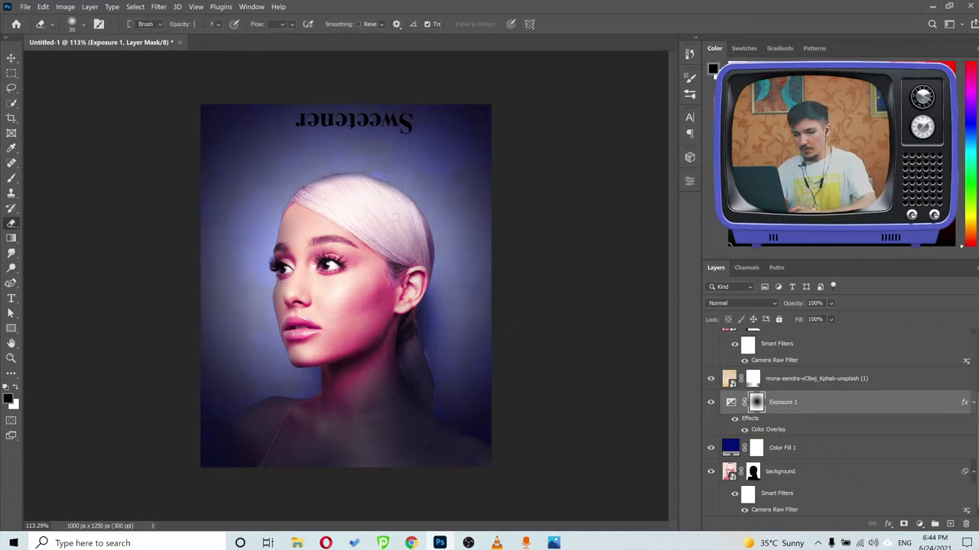
mouse_move(306, 142)
left_mouse_down()
mouse_move(324, 388)
mouse_move(258, 192)
mouse_move(532, 271)
mouse_move(201, 365)
mouse_move(260, 177)
mouse_move(313, 295)
mouse_move(271, 250)
left_mouse_up()
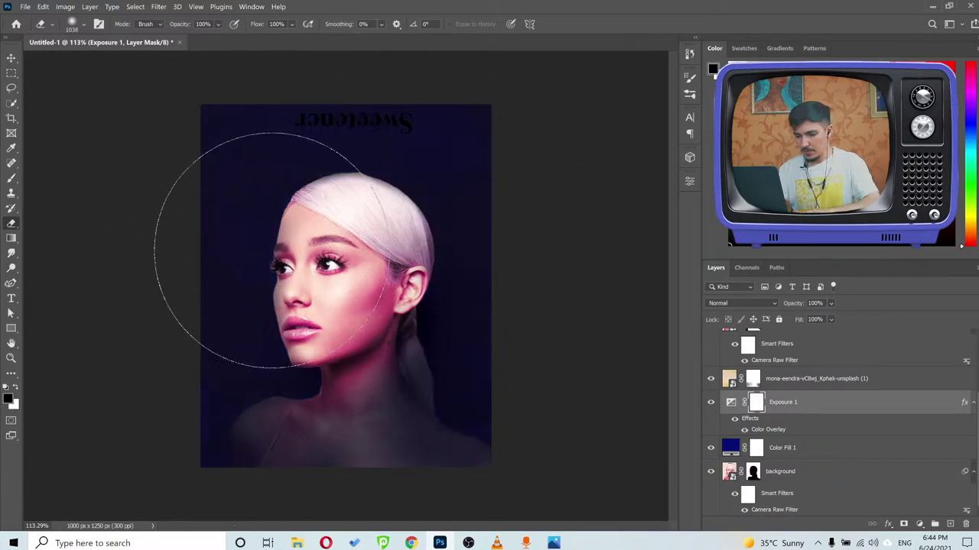
Draw radial gradients at 29% opacity outward from the face on the Exposure 1 mask and compare with the layer hidden.
key("g")
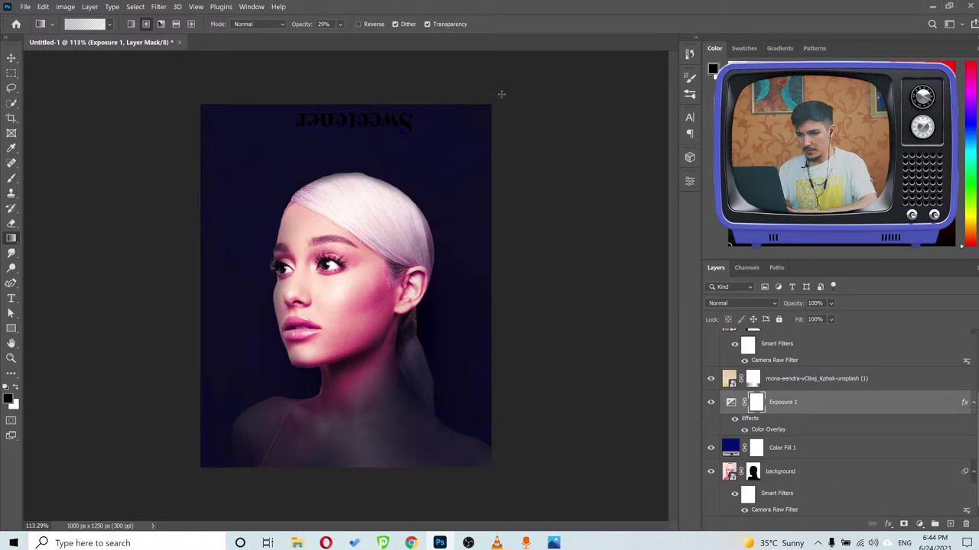
scroll(364, 276, "down", 2)
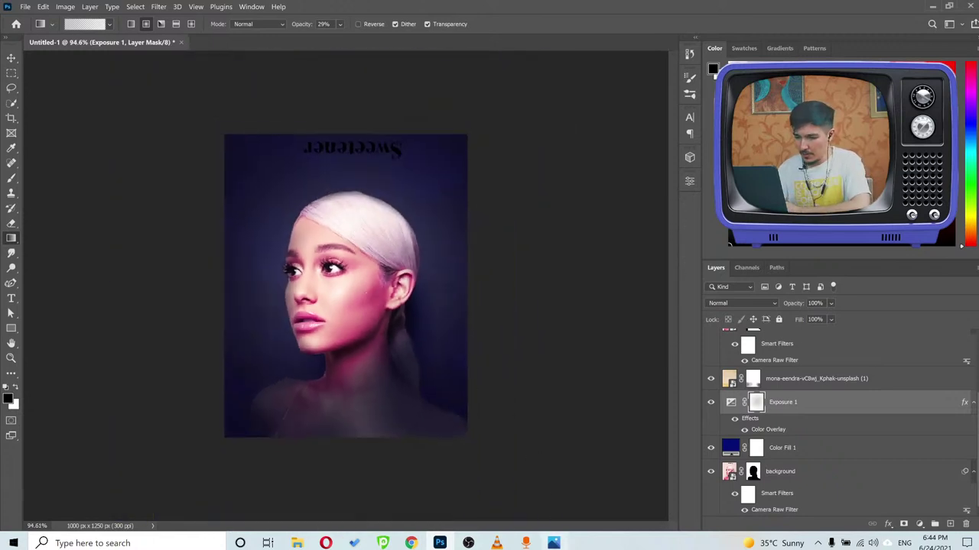
left_click(553, 543)
left_click(553, 543)
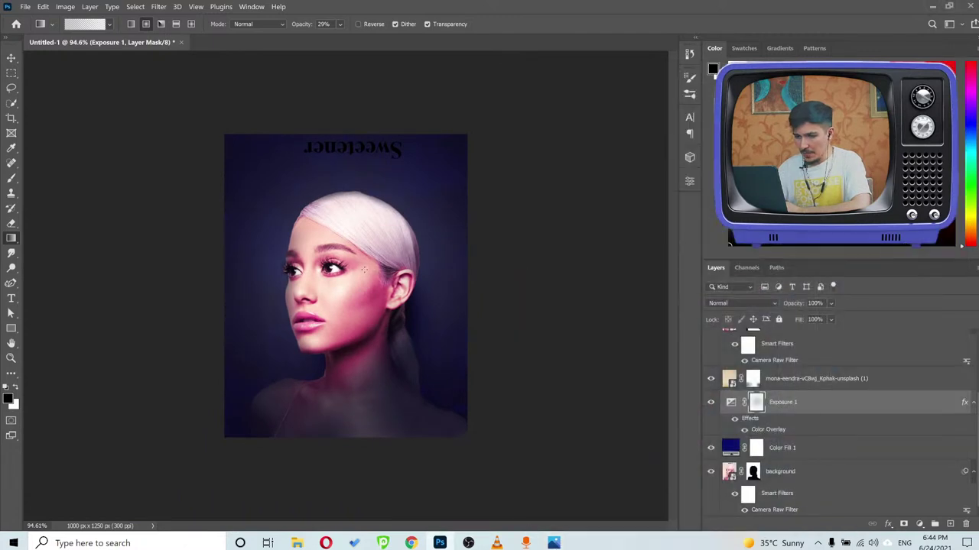
left_click_drag(367, 271, 489, 329)
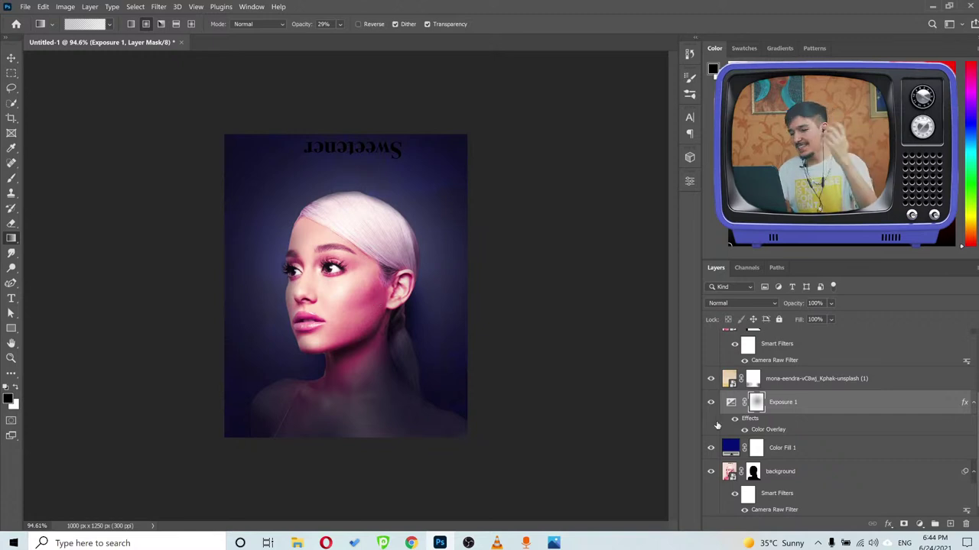
left_click(711, 403)
left_click(710, 403)
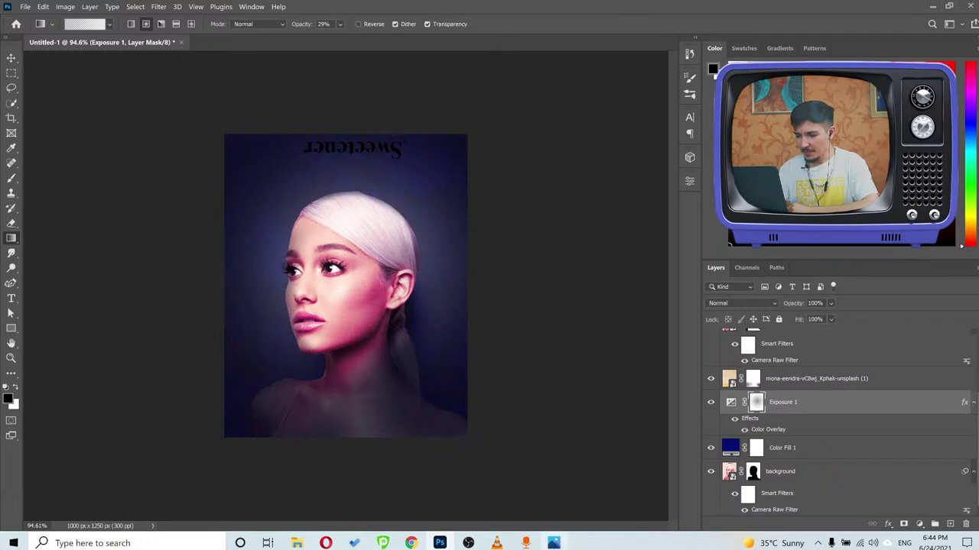
Check the reference cover and draw another radial gradient from the cheek toward the lower-left shoulder on the Exposure 1 mask.
left_click(553, 543)
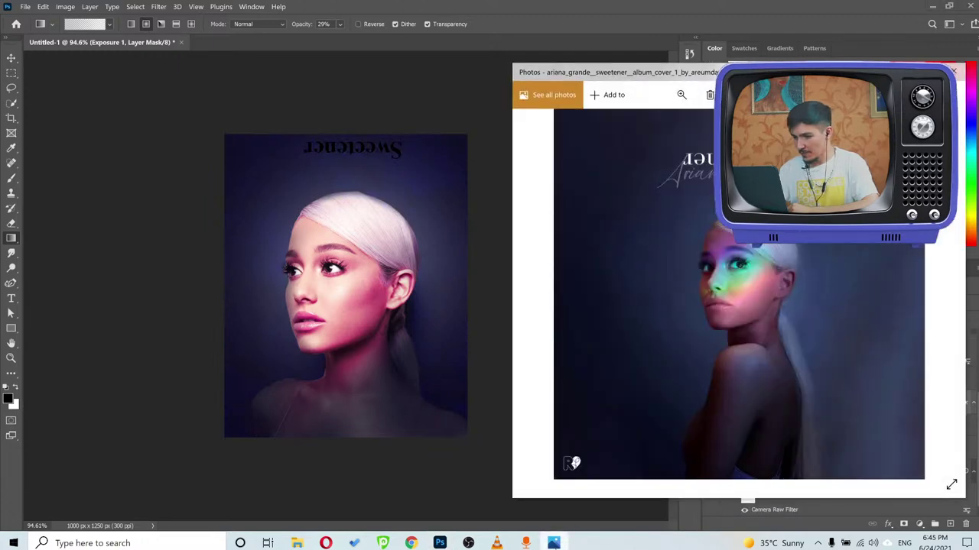
left_click(554, 543)
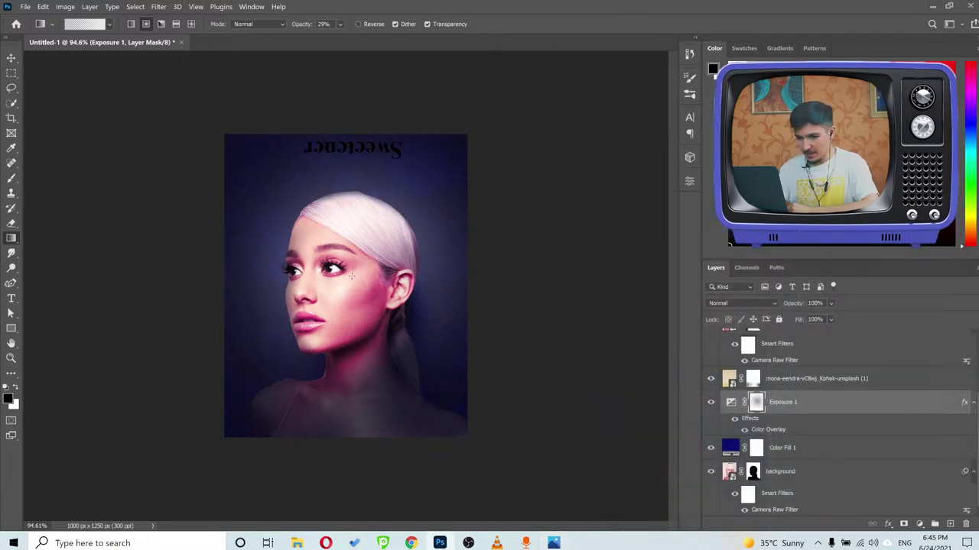
left_click_drag(344, 281, 247, 416)
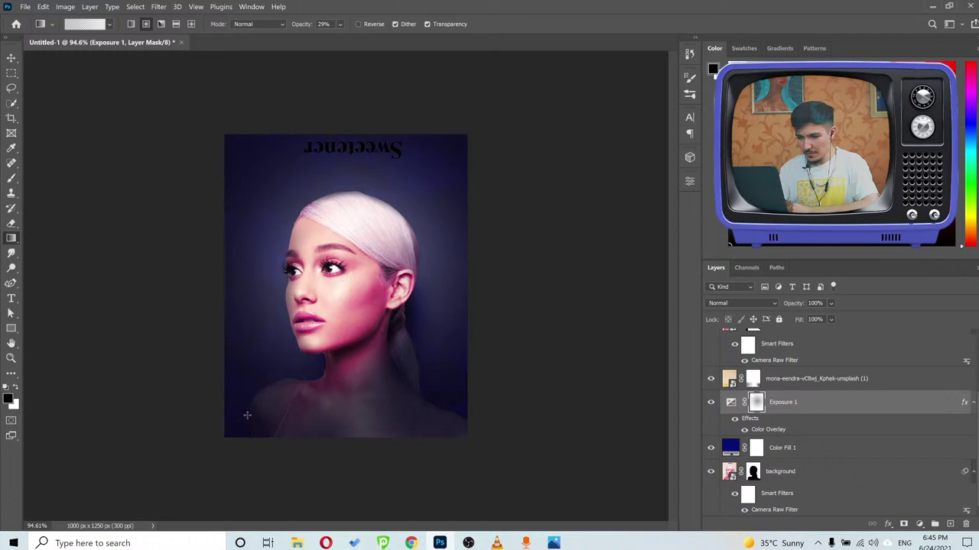
key("v")
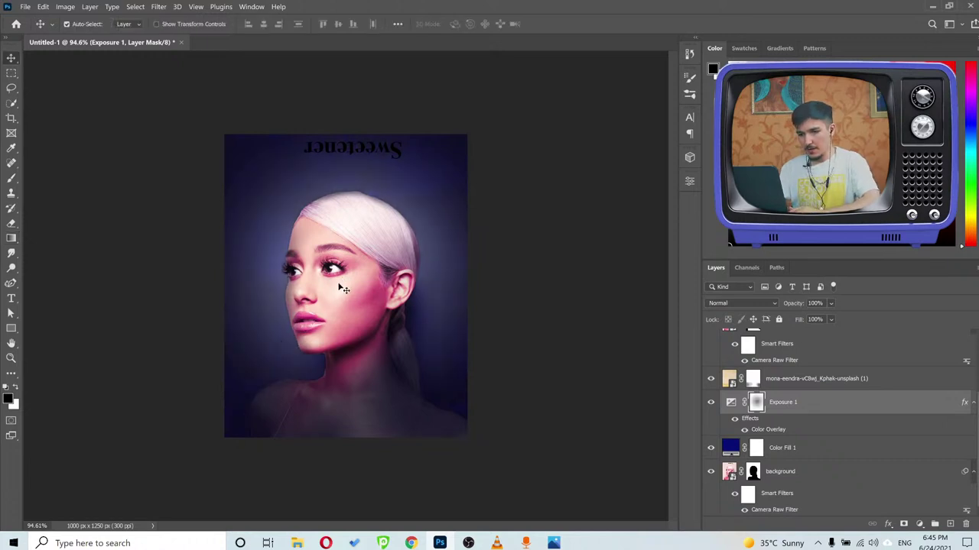
Save the document on the computer as the Photoshop file "ariana grande cover art" with Maximize Compatibility enabled.
scroll(775, 382, "up", 3)
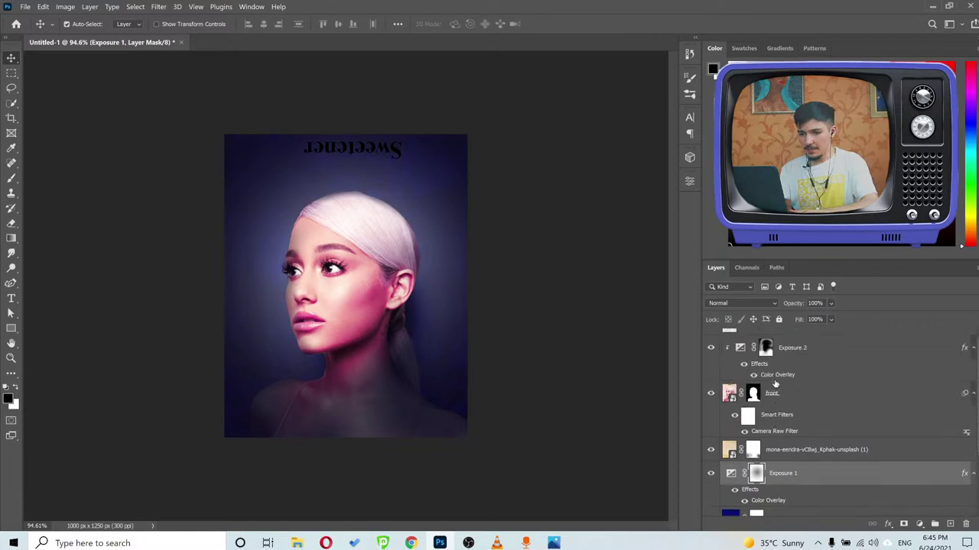
key("ctrl+s")
left_click(427, 316)
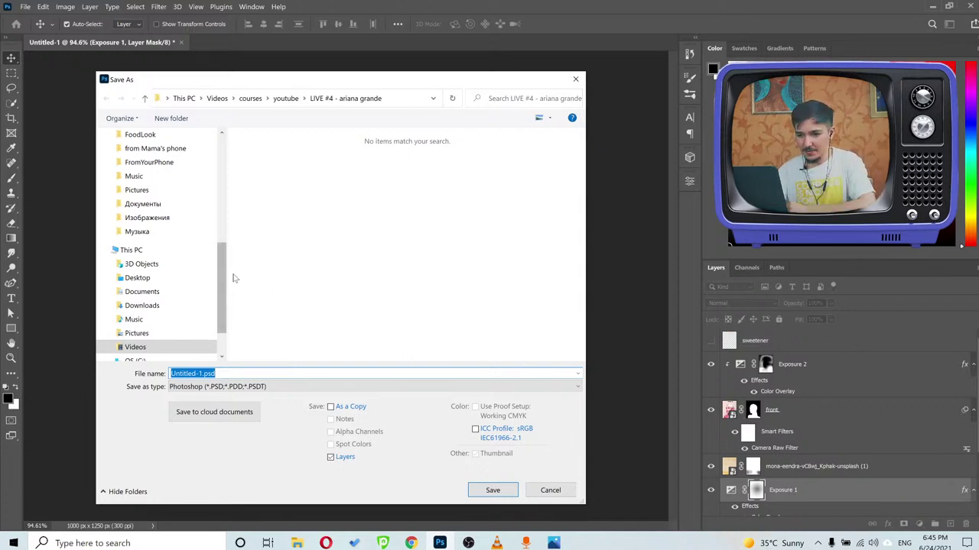
left_click(178, 252)
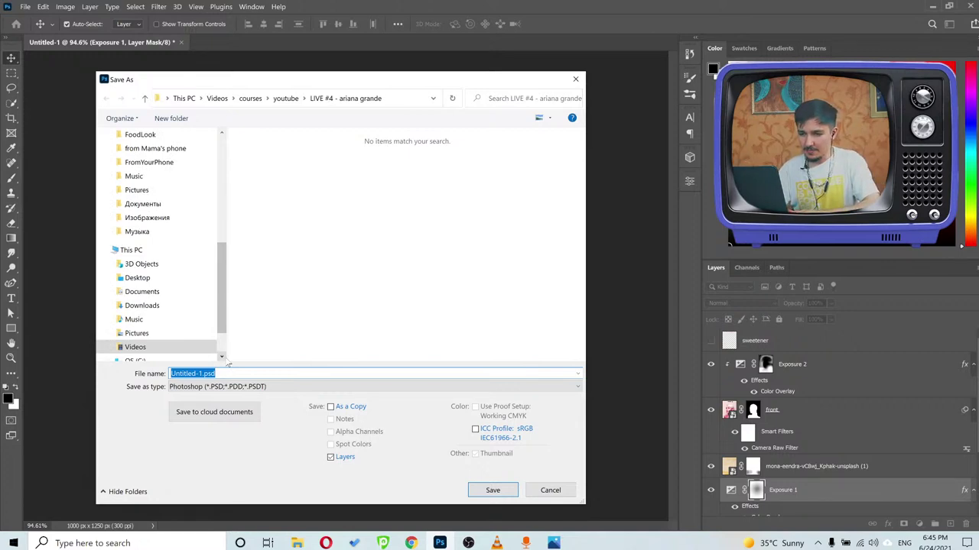
type("aria")
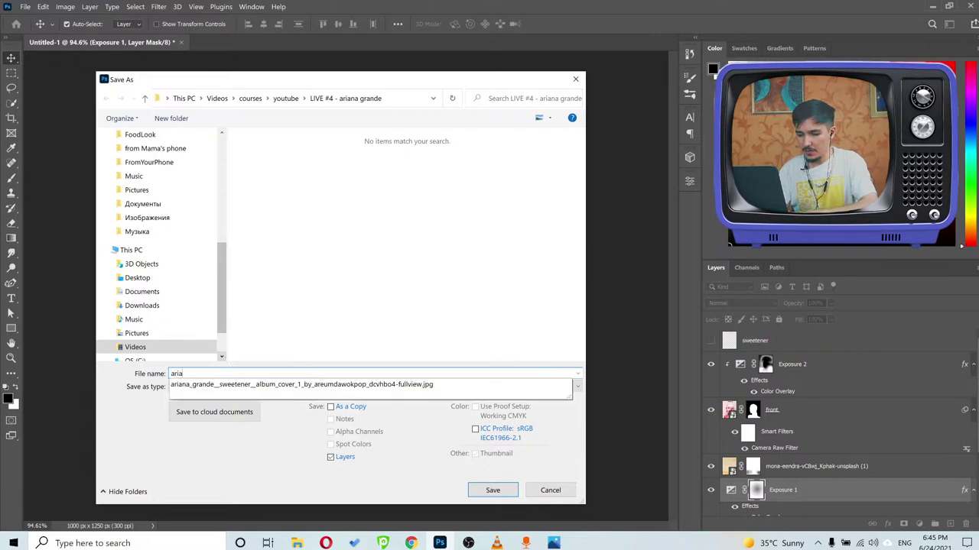
type("na grande cover art")
key("Return")
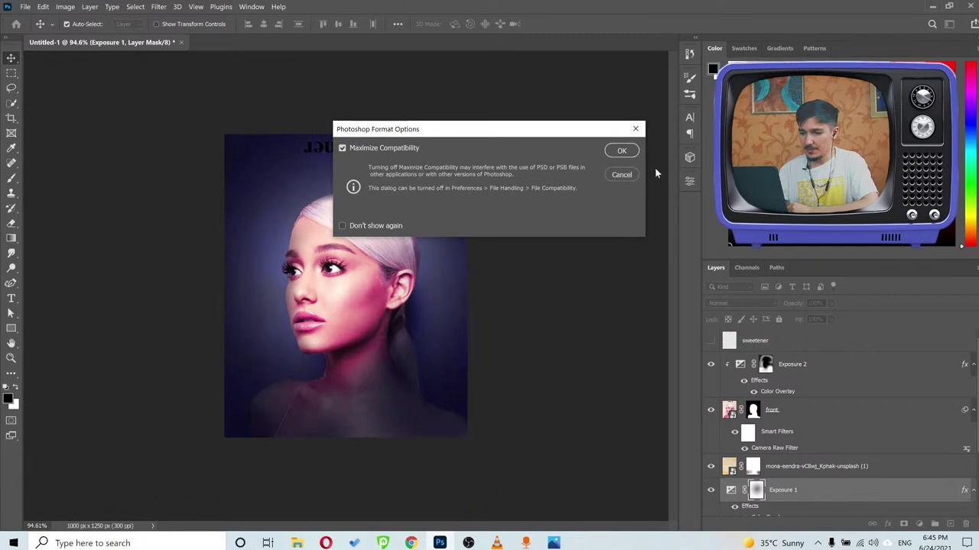
left_click(621, 151)
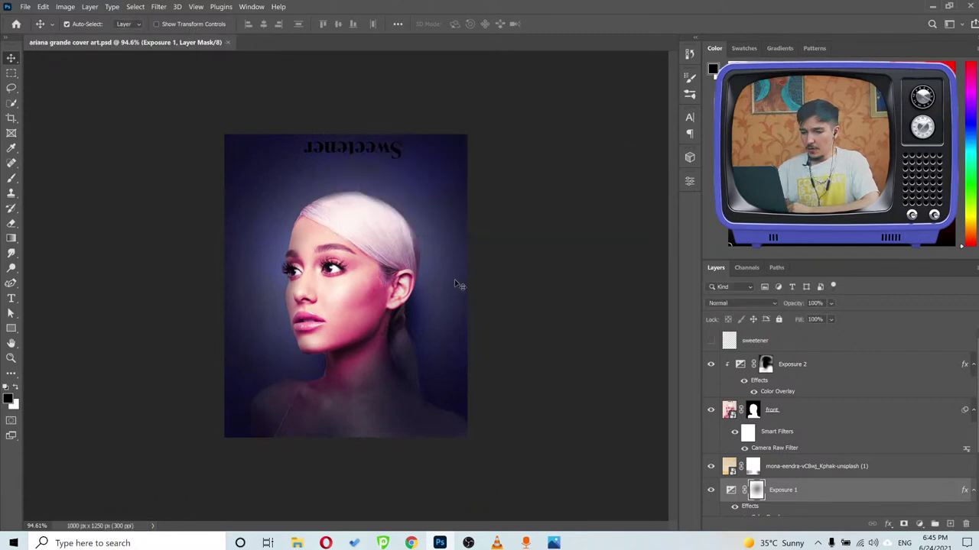
Check the reference cover and add a Brightness/Contrast adjustment above Exposure 2, clipped to the front portrait.
left_click(553, 541)
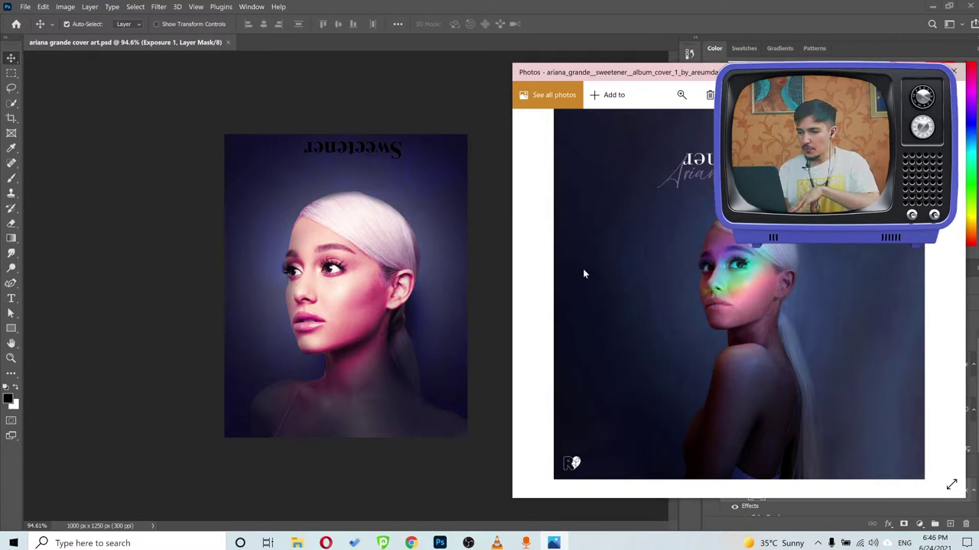
left_click(613, 12)
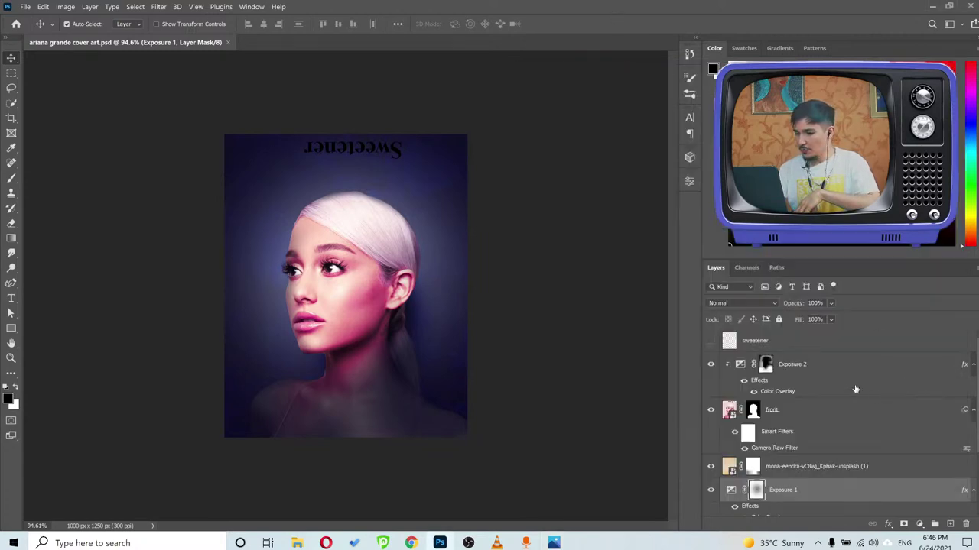
left_click(826, 366)
left_click(919, 524)
left_click(906, 360)
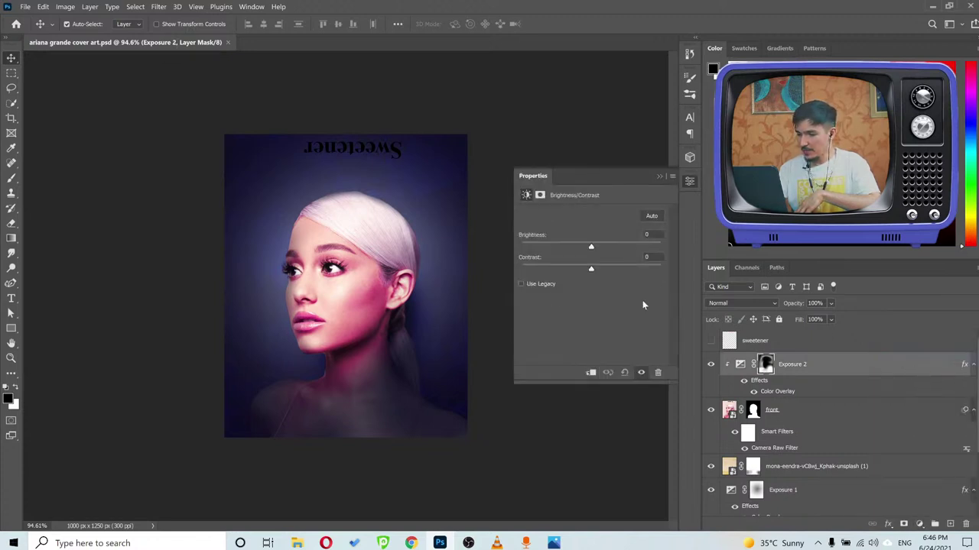
left_click(591, 373)
Set the adjustment's Brightness to -47 and Contrast to -50, and compare the portrait with the adjustment hidden.
left_click_drag(591, 245, 551, 246)
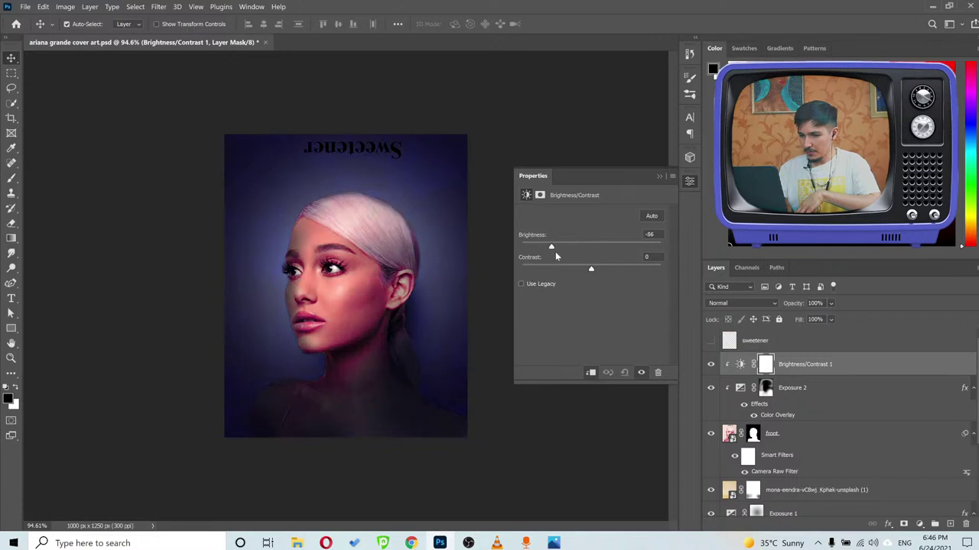
left_click_drag(530, 267, 479, 267)
left_click_drag(551, 246, 569, 250)
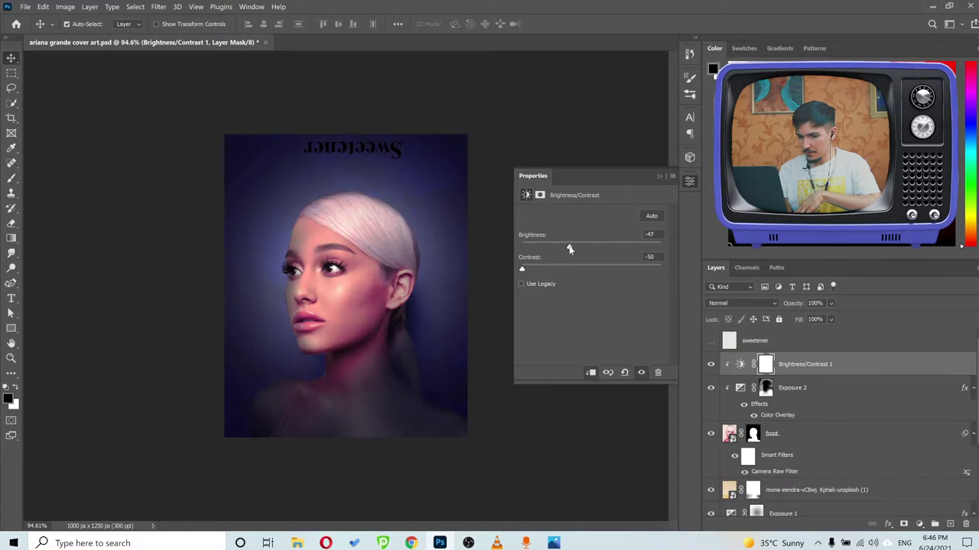
left_click(661, 178)
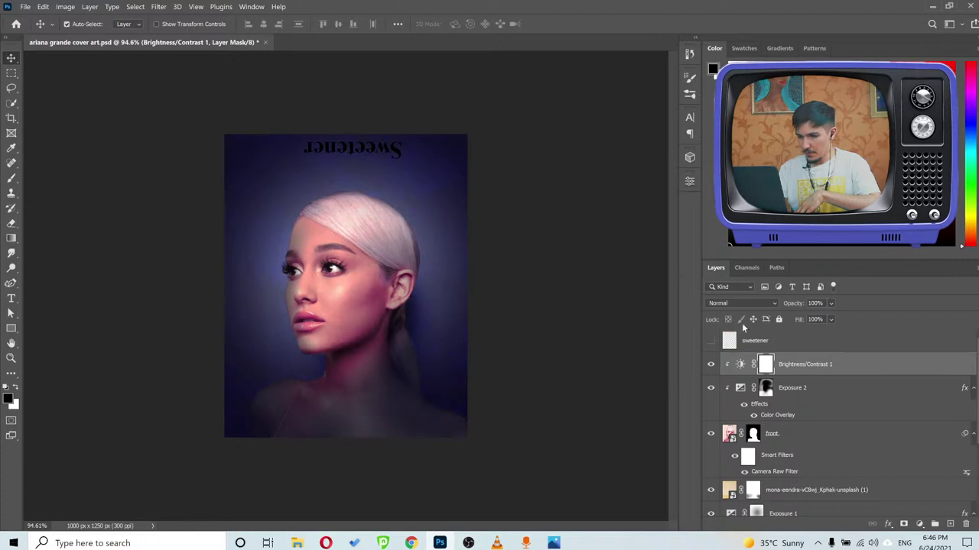
left_click(711, 366)
left_click(711, 366)
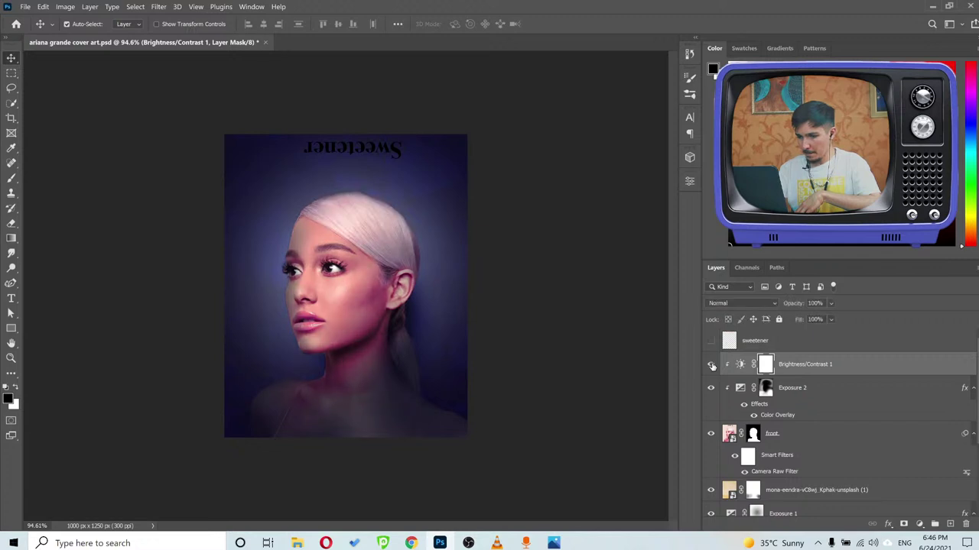
Invert the Brightness/Contrast 1 mask and paint white over the hair and face with a soft brush at 100% opacity and flow.
key("ctrl+i")
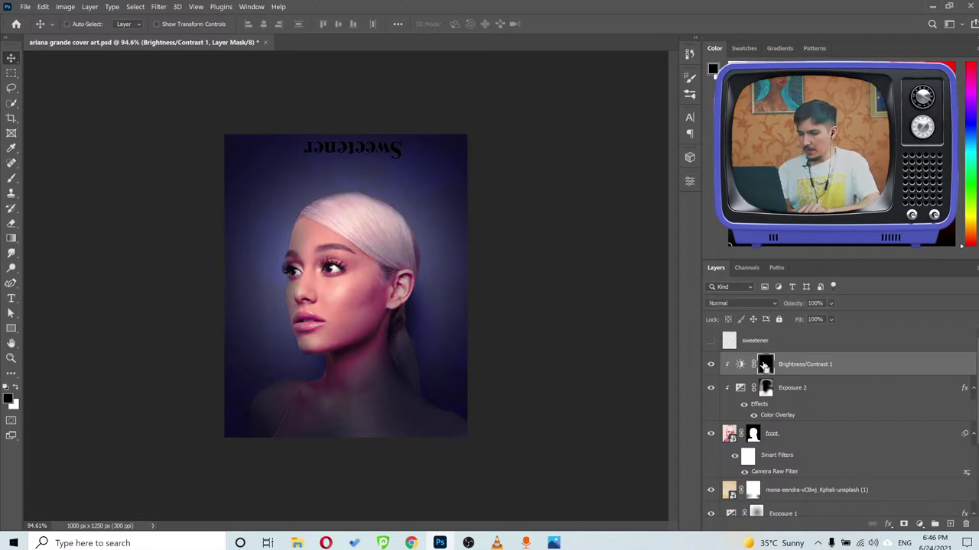
key("b")
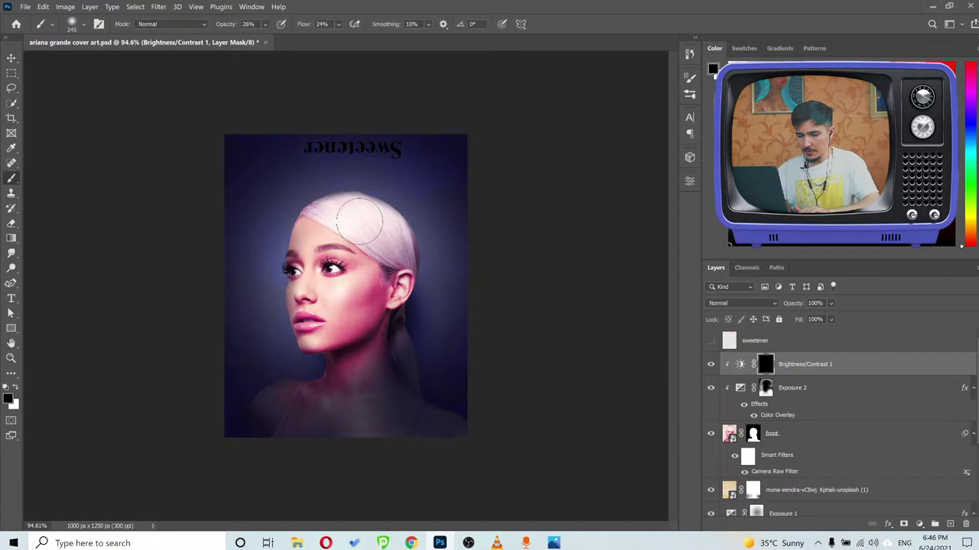
key("x")
key("0")
mouse_move(393, 228)
left_mouse_down()
mouse_move(424, 218)
mouse_move(367, 201)
mouse_move(329, 229)
mouse_move(353, 223)
mouse_move(360, 169)
mouse_move(321, 222)
mouse_move(306, 291)
mouse_move(321, 336)
left_mouse_up()
key("shift+0")
key("ctrl+z")
key("ctrl+z")
key("ctrl+z")
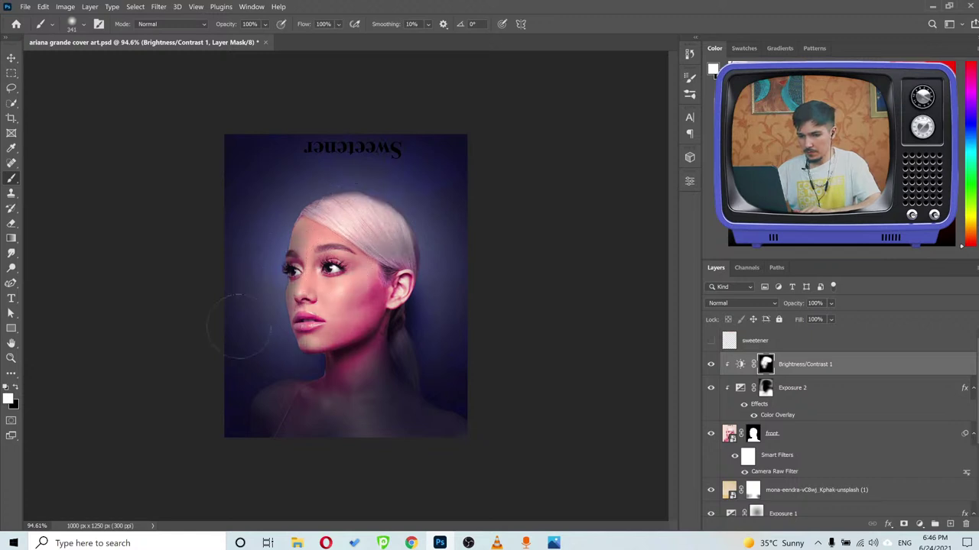
Compare the portrait with the reference cover and inspect the forehead up close with Exposure 2 hidden and shown.
left_click(553, 543)
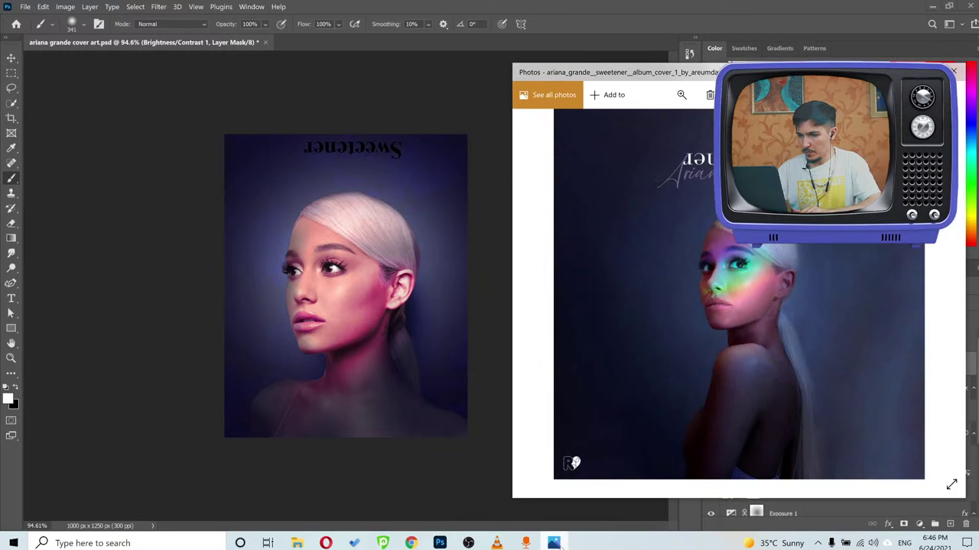
left_click(554, 543)
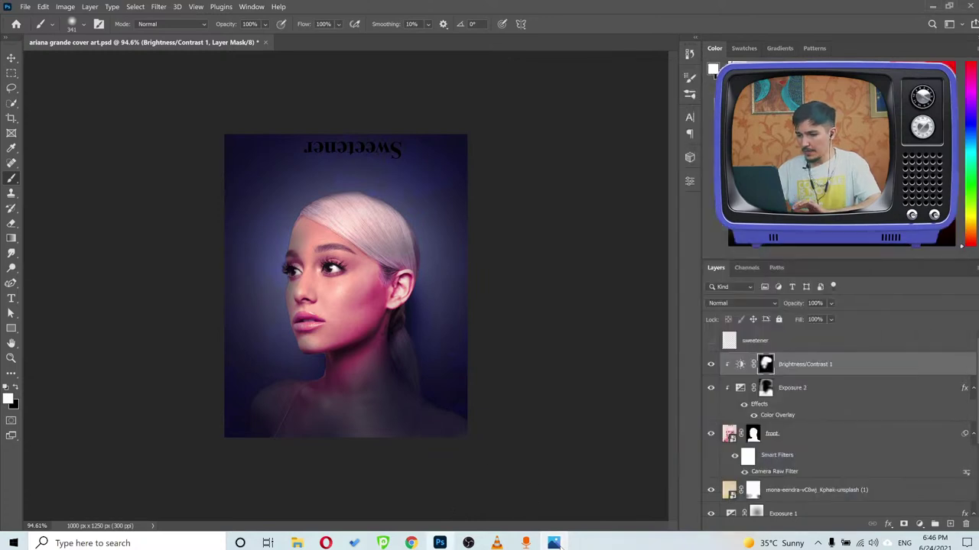
left_click_drag(305, 239, 359, 237)
left_click_drag(264, 245, 319, 234)
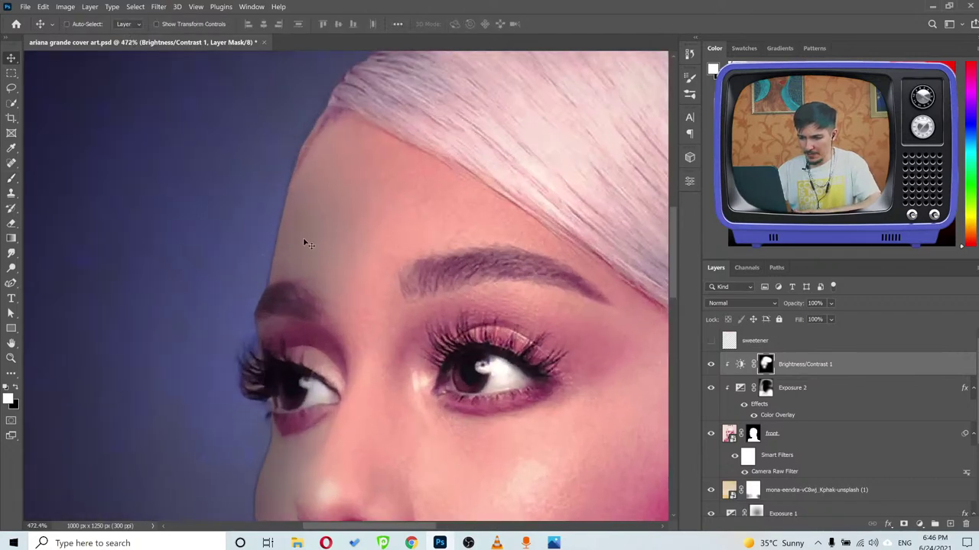
left_click(708, 390)
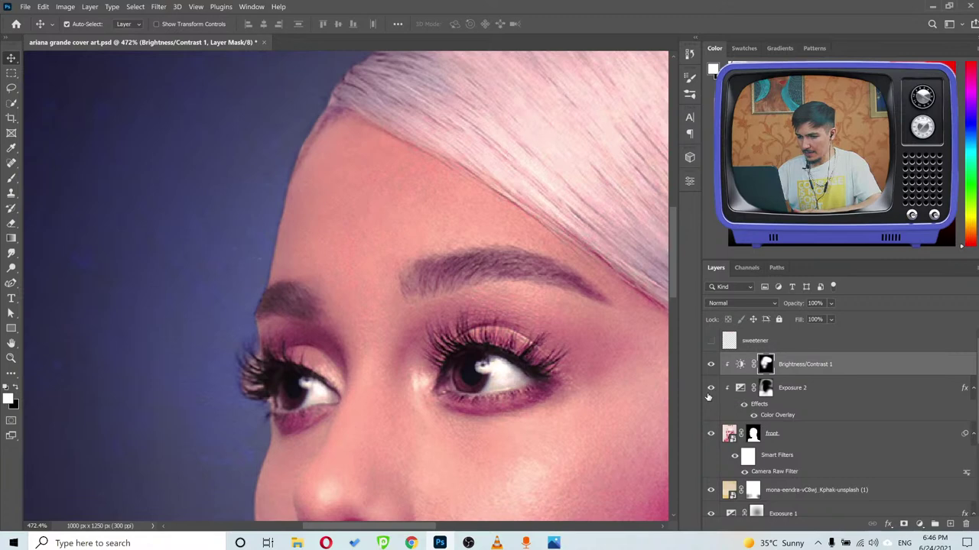
left_click(709, 389)
Paint black over the forehead on the Exposure 2 mask with the 341 px brush to remove the grey patch.
left_click(765, 388)
key("b")
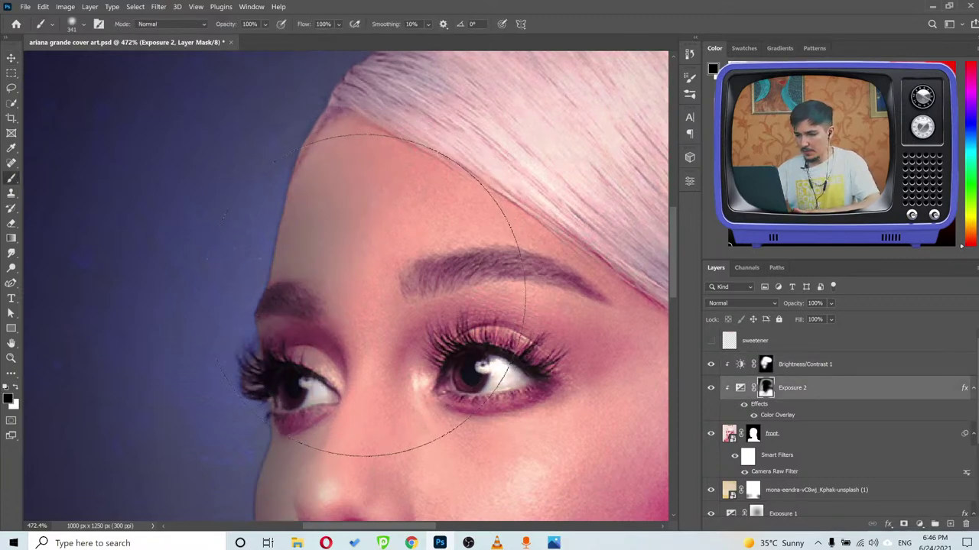
key("x")
left_click(334, 244)
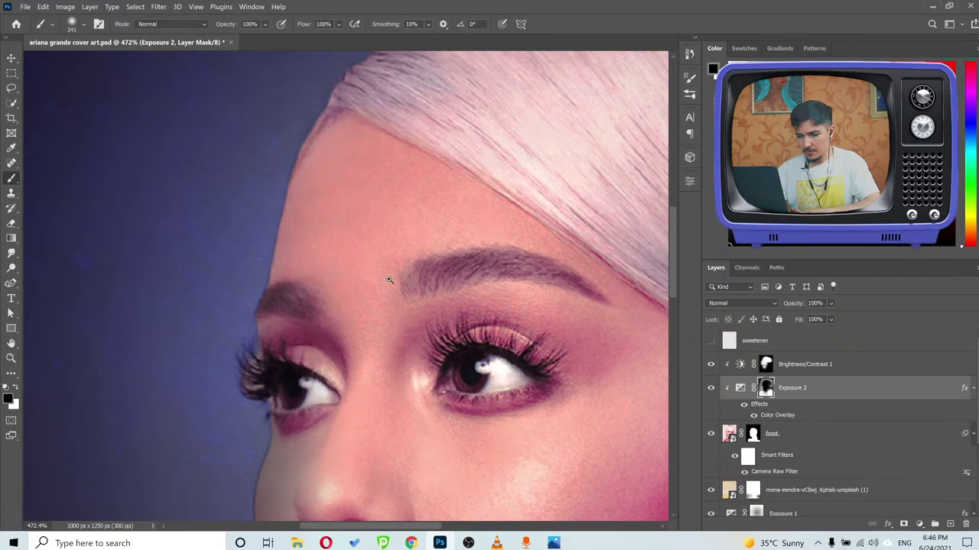
scroll(407, 284, "down", 5)
key("v")
scroll(431, 322, "down", 3)
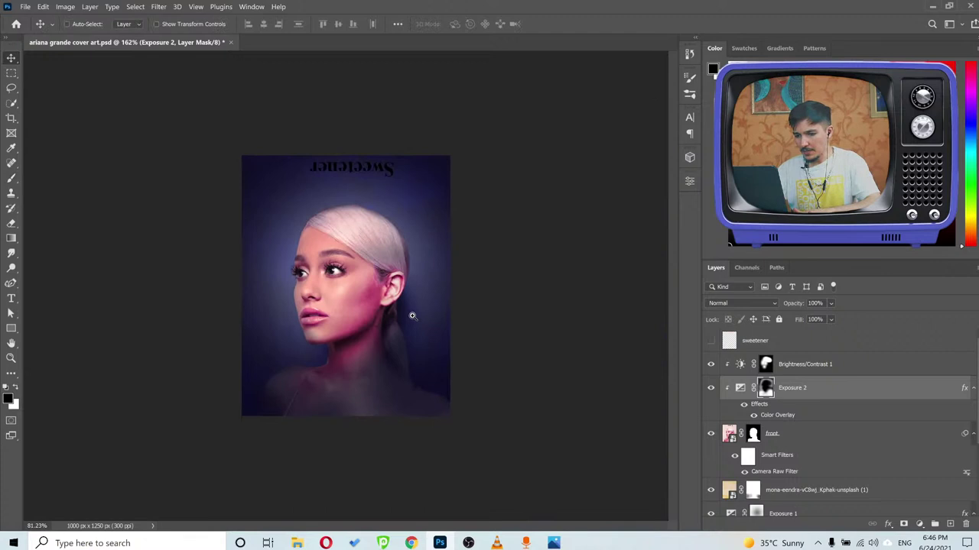
scroll(362, 278, "up", 2)
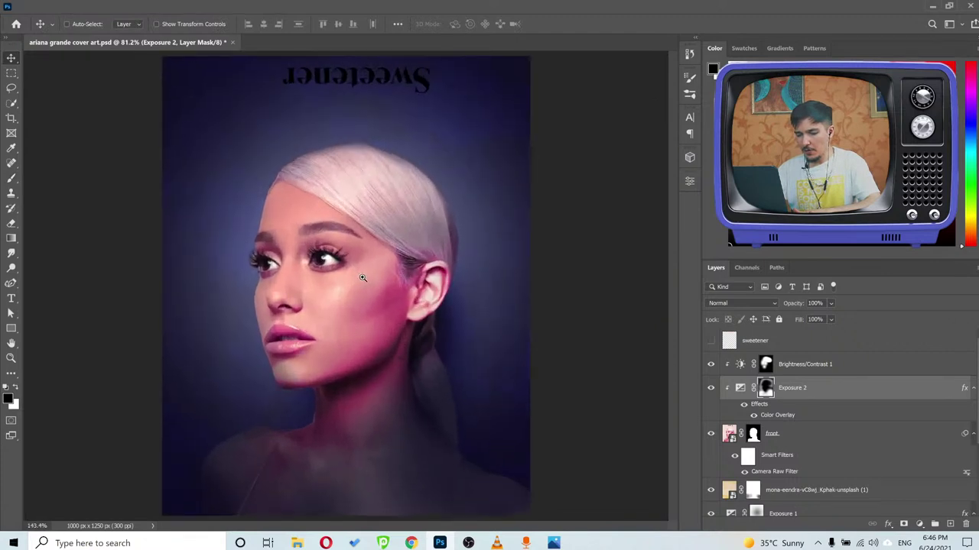
Check the reference cover and add a clipped Color Balance adjustment above Brightness/Contrast 1, with its tone set to Highlights.
left_click(553, 543)
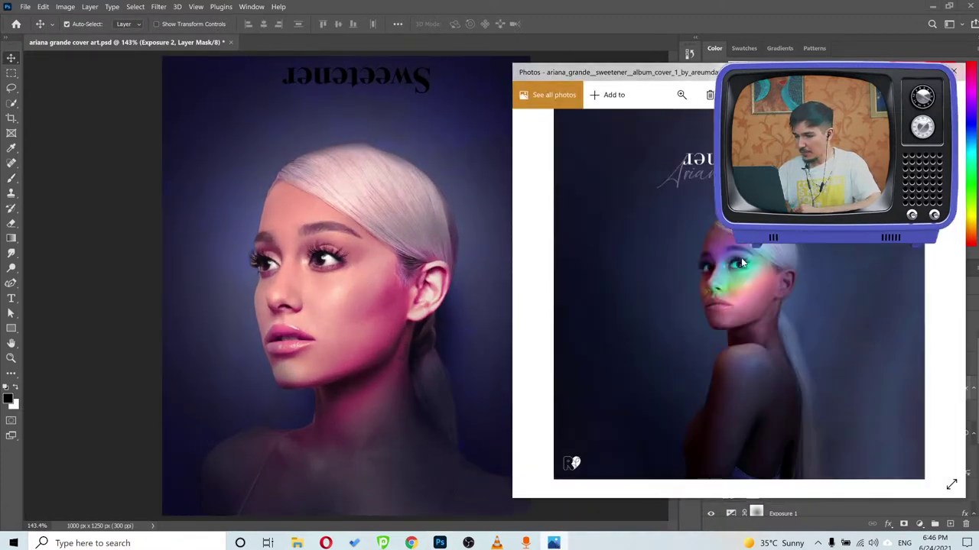
left_click(597, 15)
key("alt+bracketright")
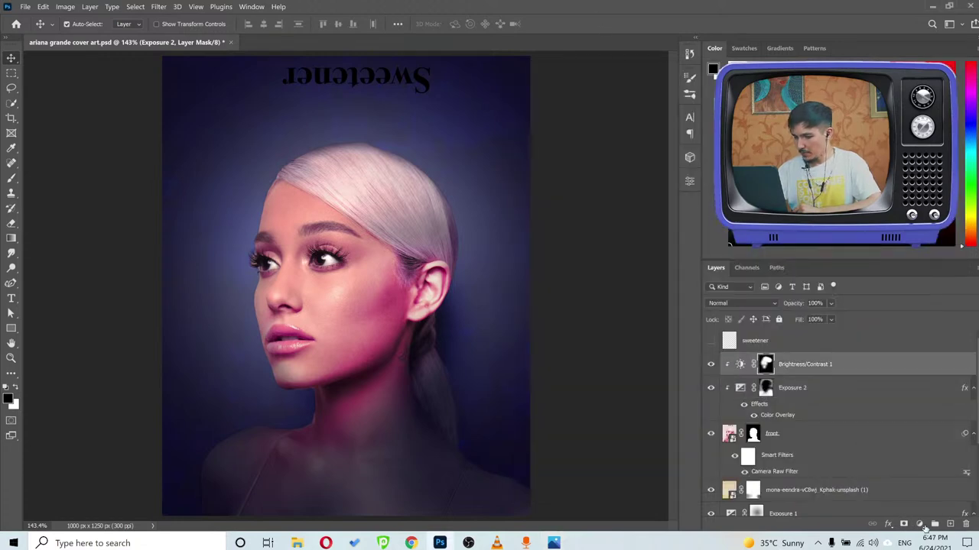
left_click(919, 524)
left_click(910, 425)
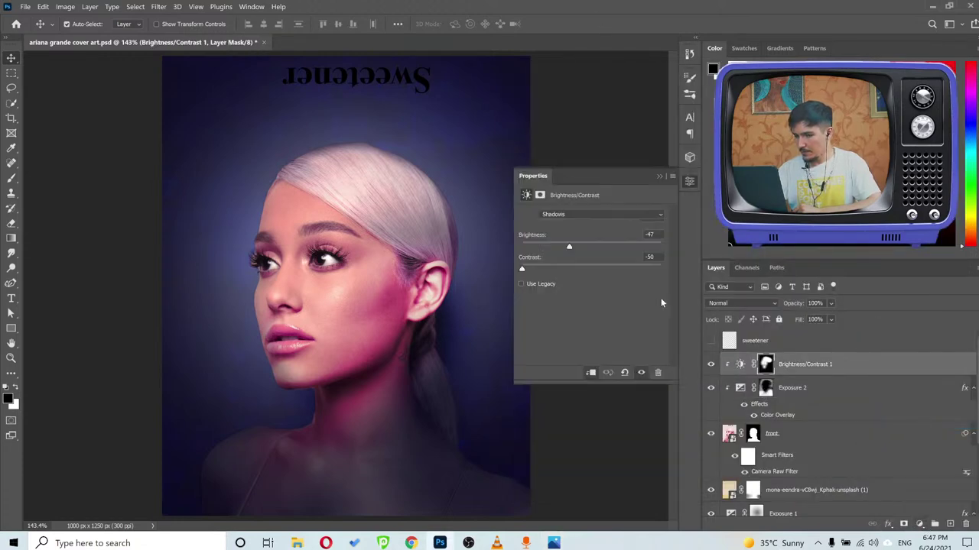
key("ctrl+alt+g")
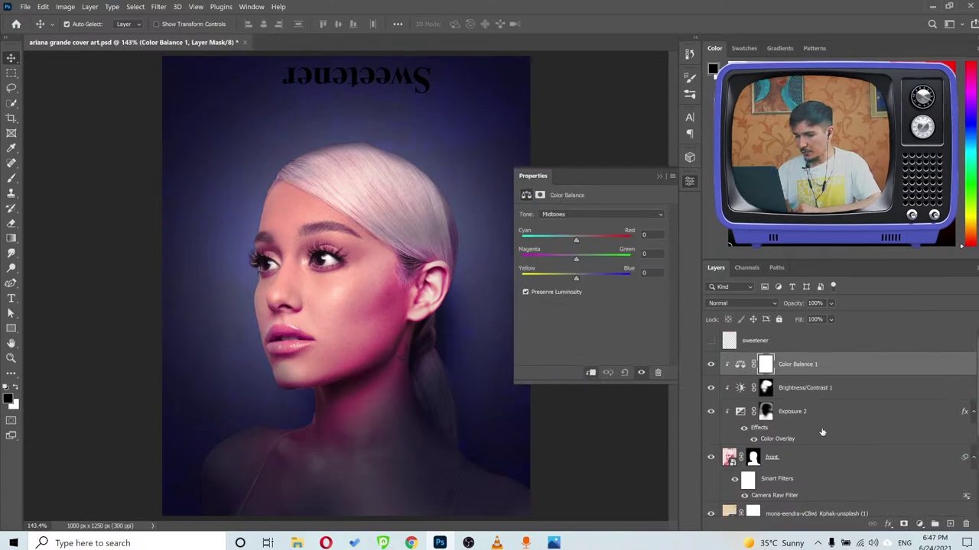
left_click(579, 214)
left_click(571, 241)
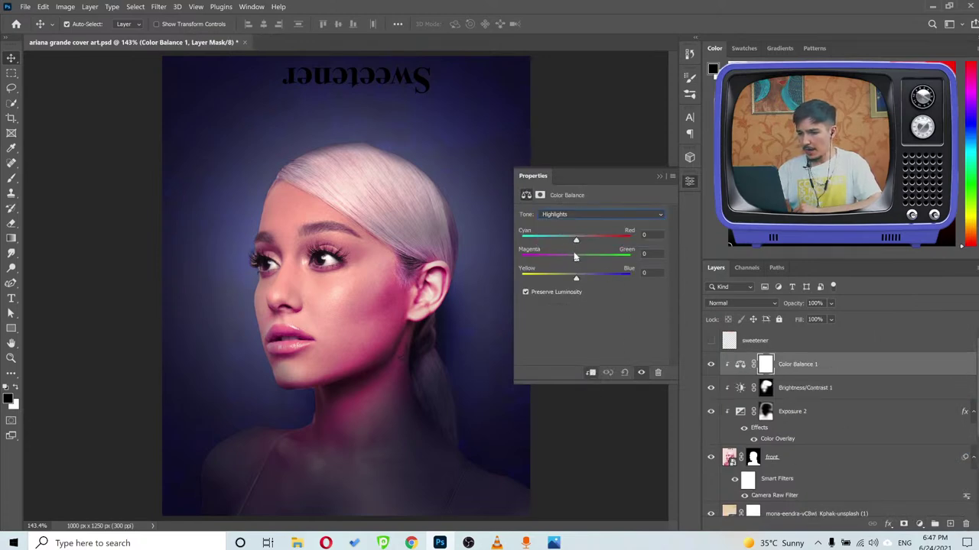
Try the highlights at Magenta/Green -21 and at Cyan/Red -21, undoing each shift.
left_click_drag(576, 259, 566, 261)
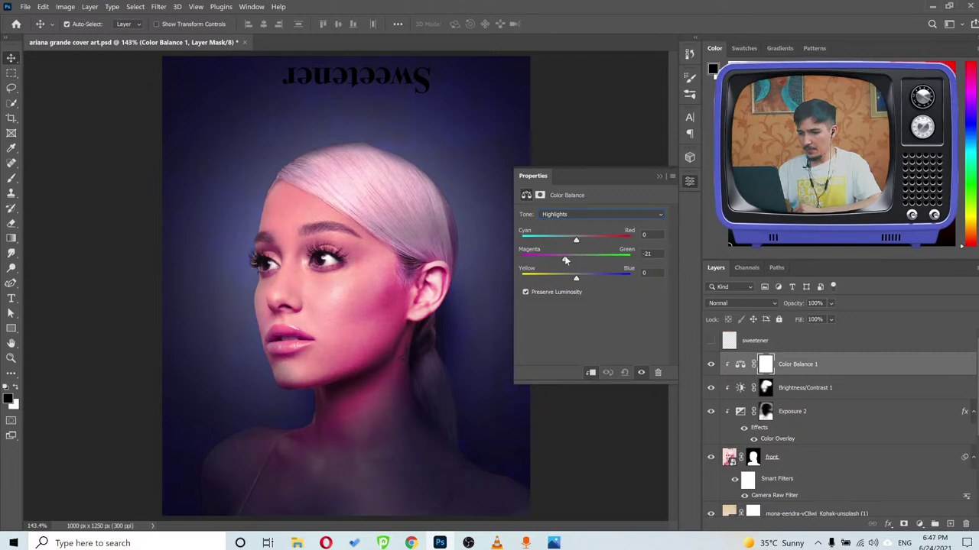
key("ctrl+z")
mouse_move(578, 241)
left_mouse_down()
mouse_move(587, 239)
mouse_move(566, 242)
left_mouse_up()
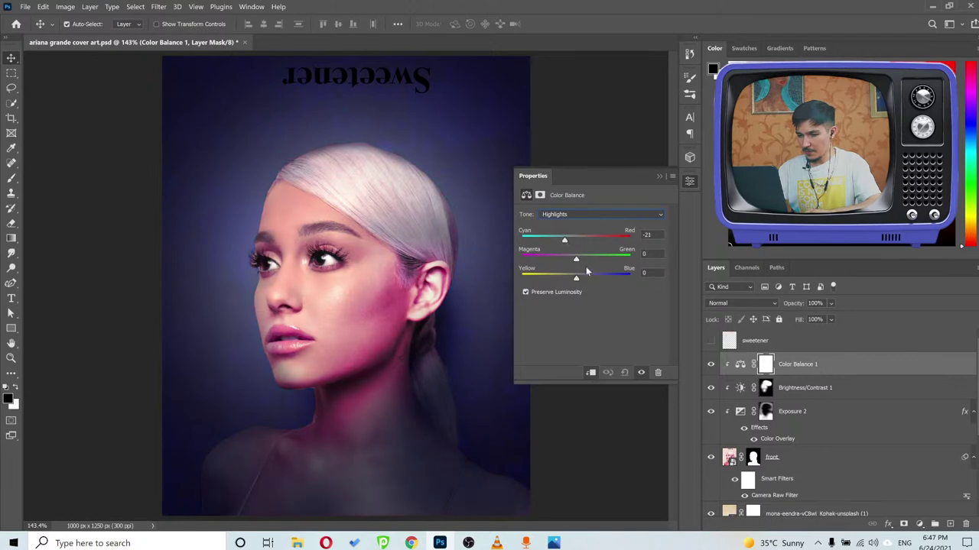
key("ctrl+z")
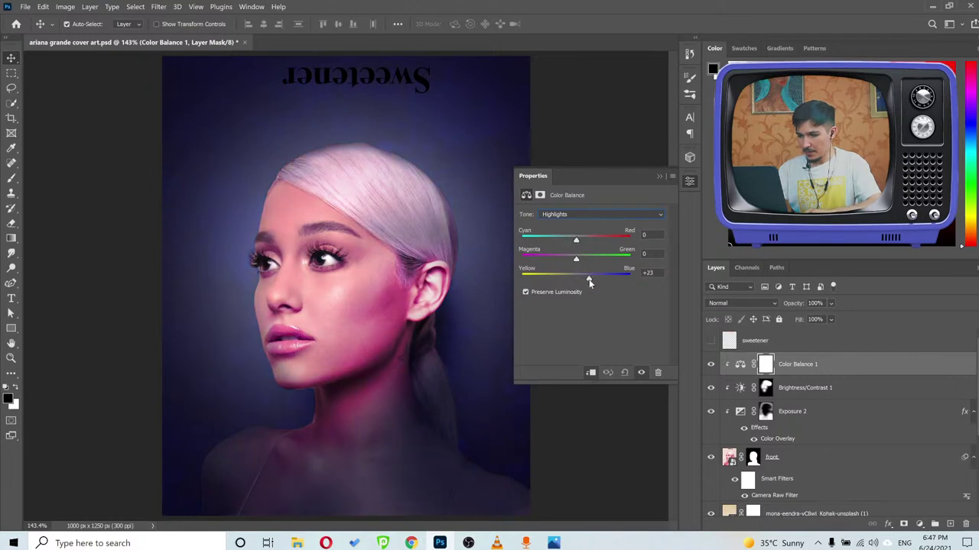
Set the highlights to Magenta/Green -1 and Yellow/Blue +22, and compare the portrait with the Color Balance adjustment hidden.
left_click_drag(576, 259, 576, 260)
left_click(641, 373)
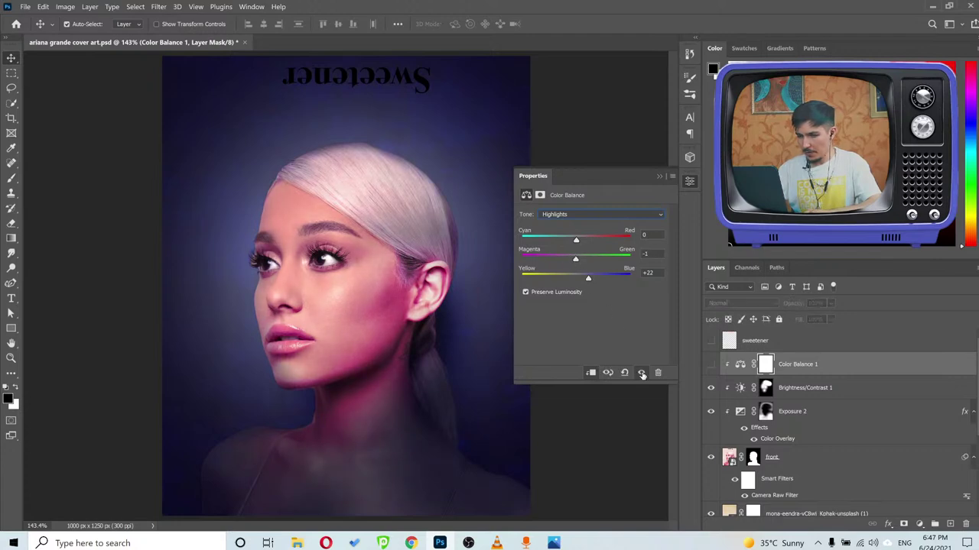
left_click(642, 373)
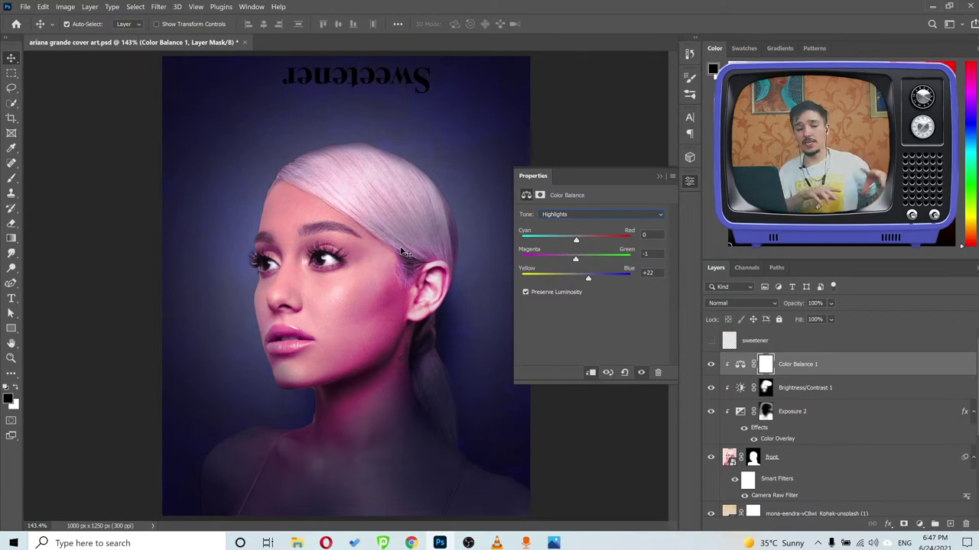
left_click(661, 175)
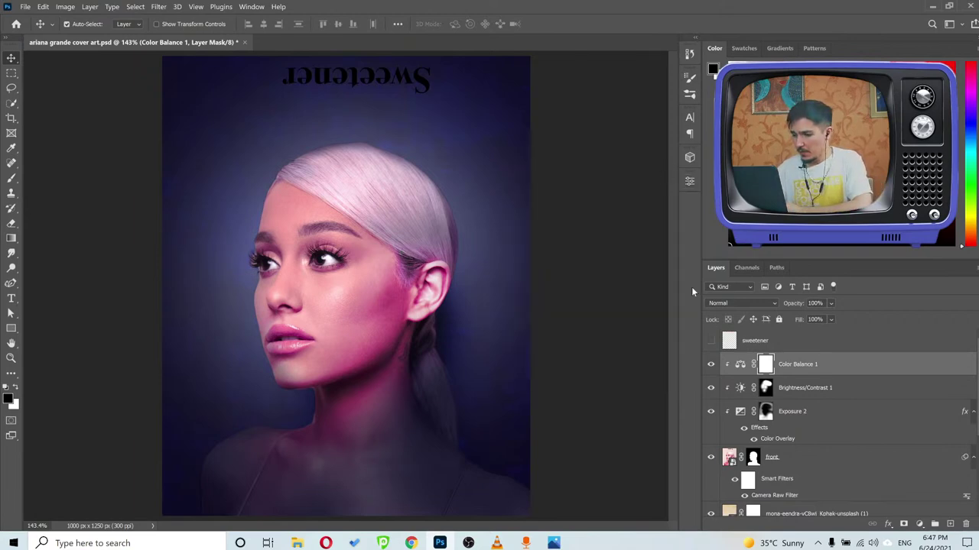
Move Brightness/Contrast 1 above Color Balance 1 in the layer stack and compare the portrait in both layer orders.
left_click(801, 390)
left_click_drag(801, 390, 799, 354)
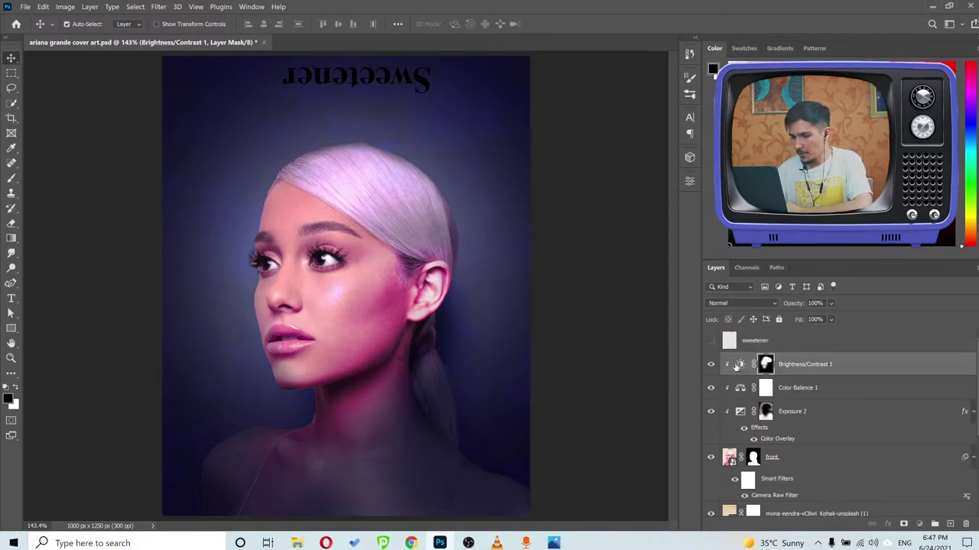
key("ctrl+z")
key("ctrl+shift+z")
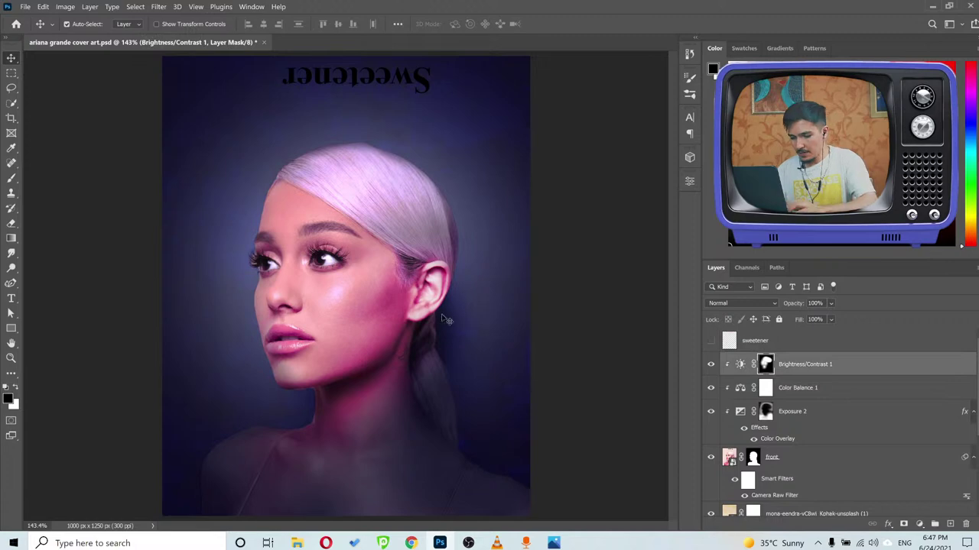
Slightly lower the setting of the Brightness/Contrast 1 adjustment layer and save the document.
key("b")
key("x")
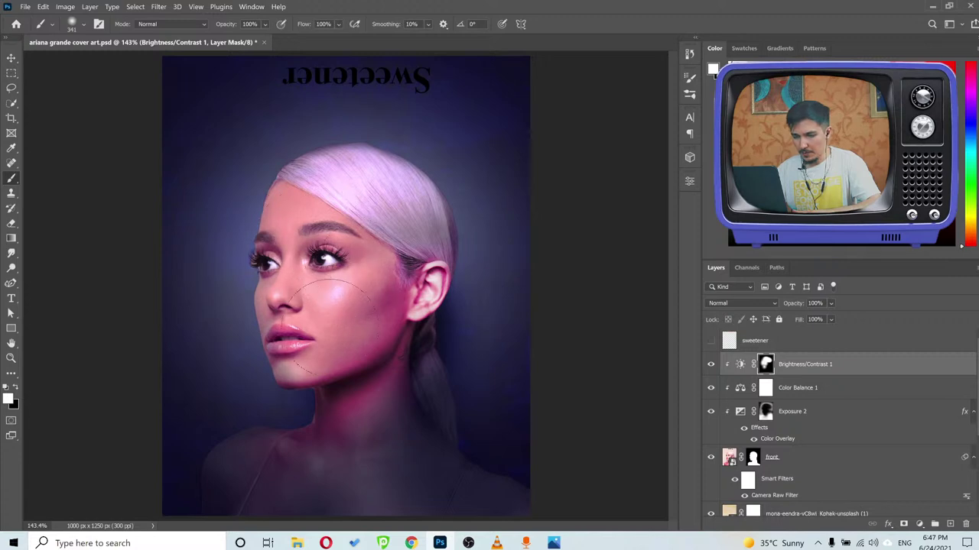
double_click(741, 367)
left_click_drag(568, 248, 556, 248)
left_click(659, 176)
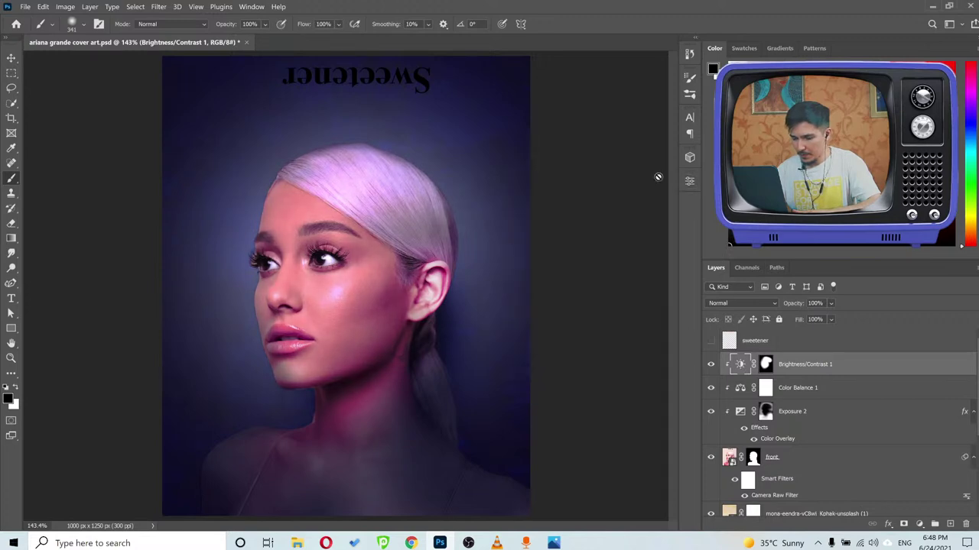
scroll(336, 257, "down", 3)
key("v")
scroll(324, 257, "up", 2)
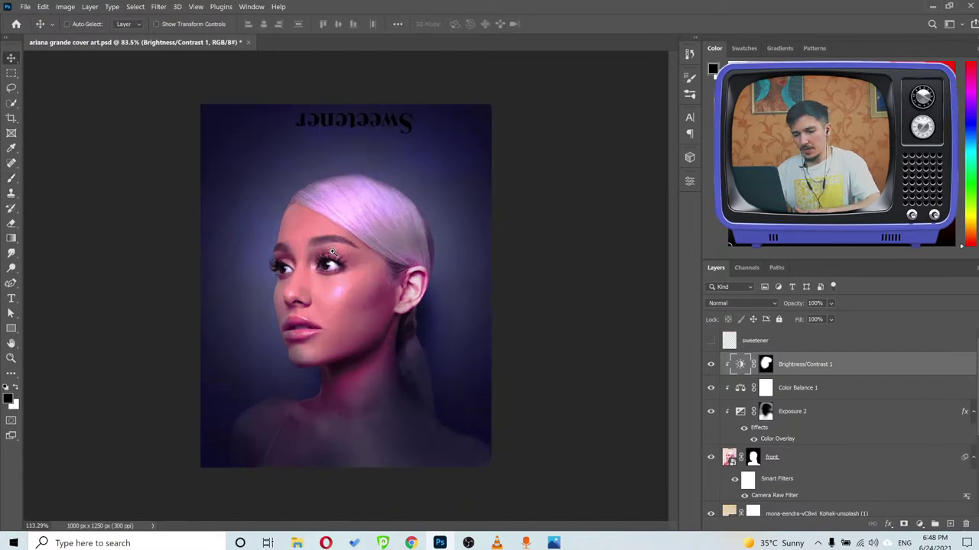
key("ctrl+s")
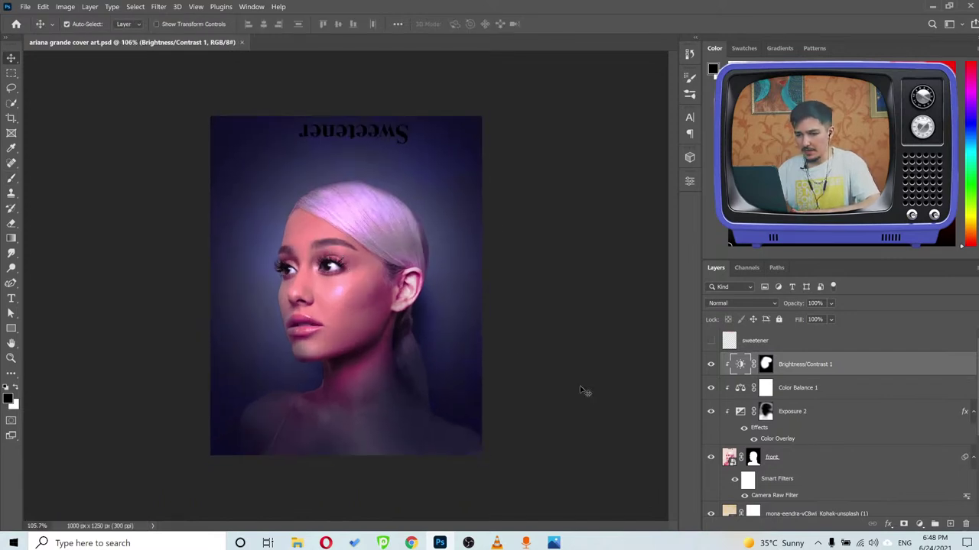
Open the "LIVE #4 - ariana grande" folder in File Explorer and select the original portrait image.
left_click(297, 542)
left_click_drag(573, 103, 704, 100)
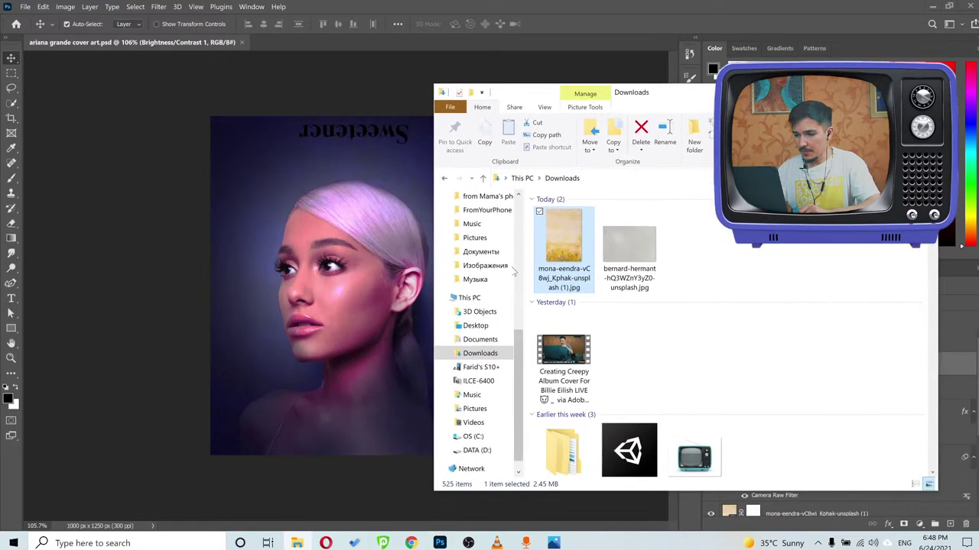
scroll(477, 294, "up", 5)
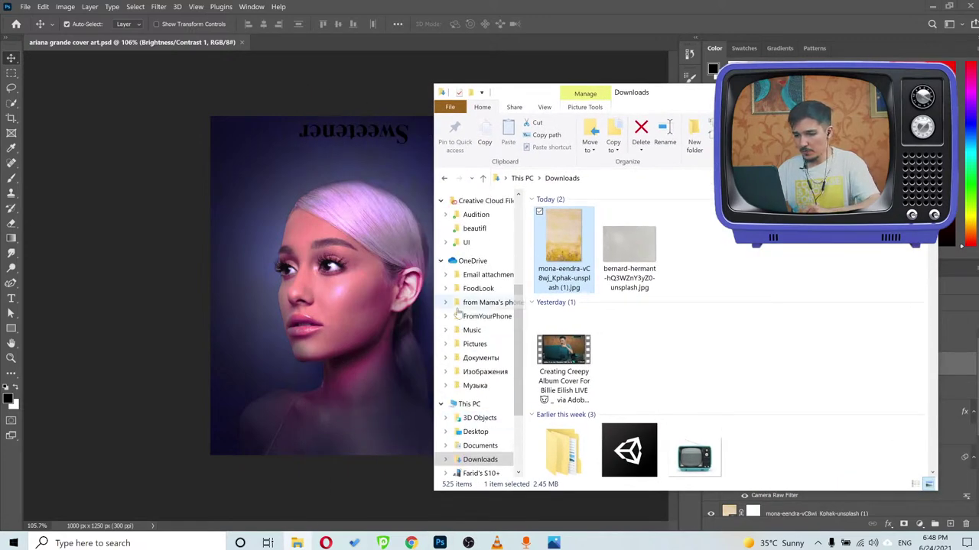
left_click(488, 267)
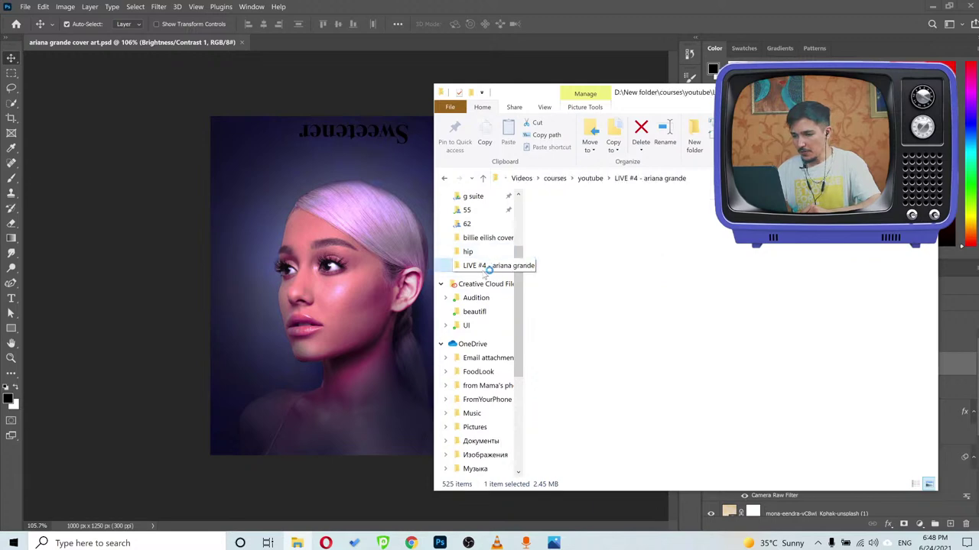
left_click(568, 330)
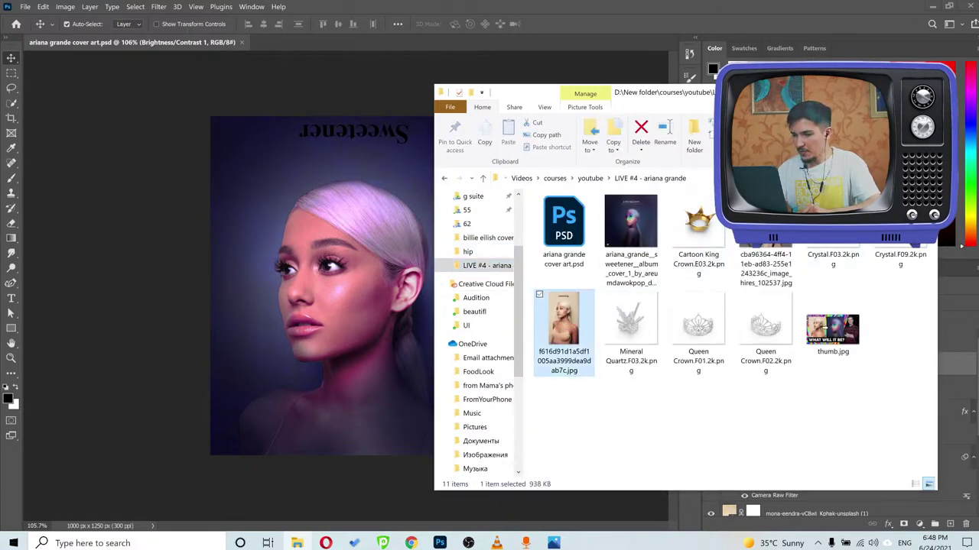
key("alt+Tab")
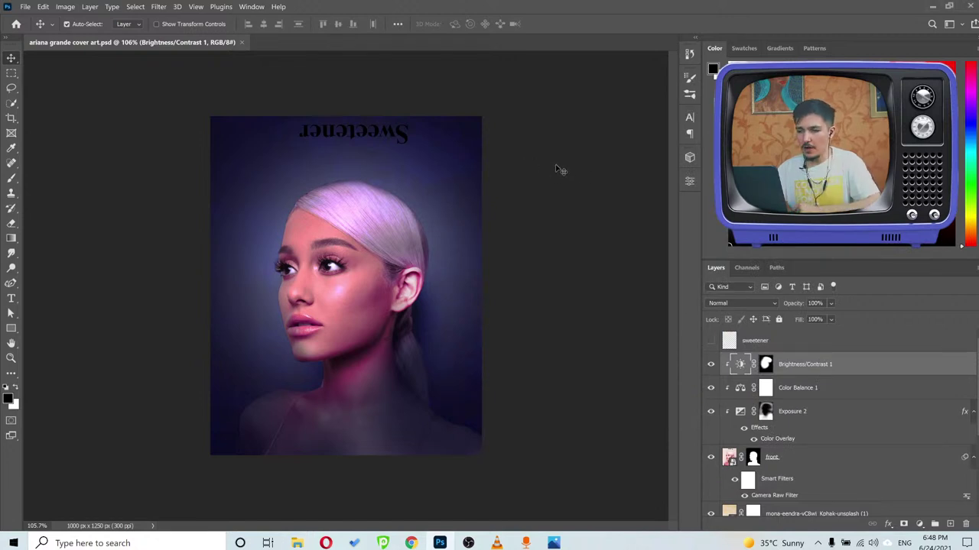
View the original portrait and the reference album cover in Photos beside the artwork.
mouse_move(556, 544)
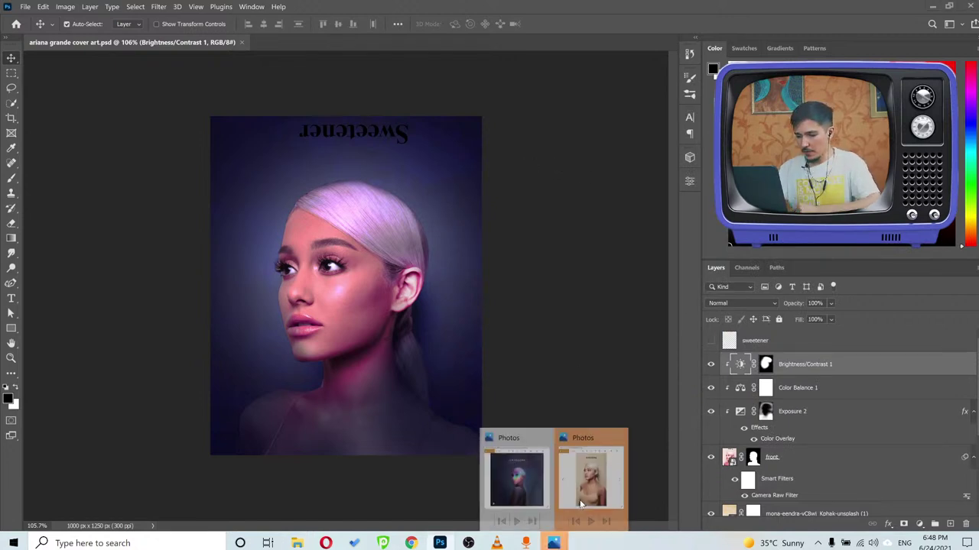
left_click(589, 474)
left_click_drag(453, 69, 709, 77)
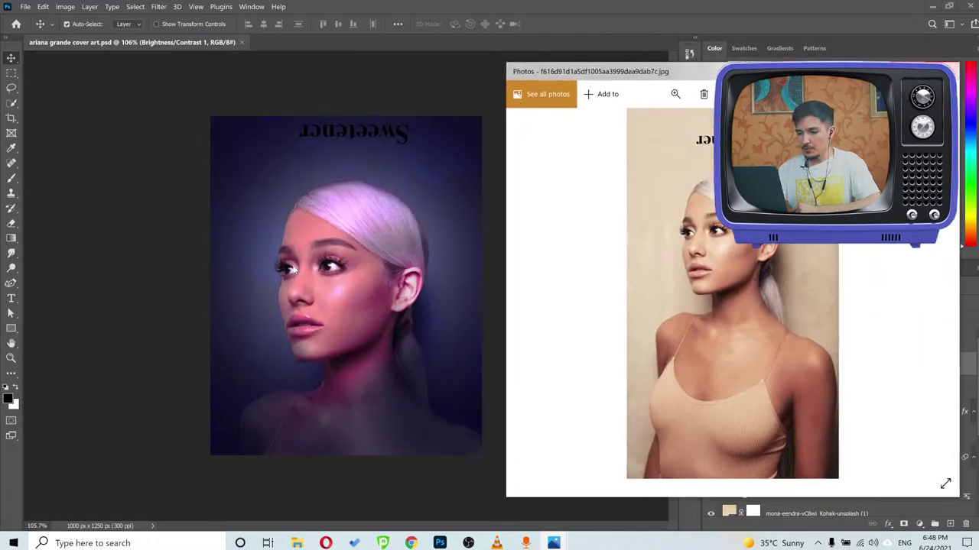
mouse_move(554, 545)
left_click(536, 459)
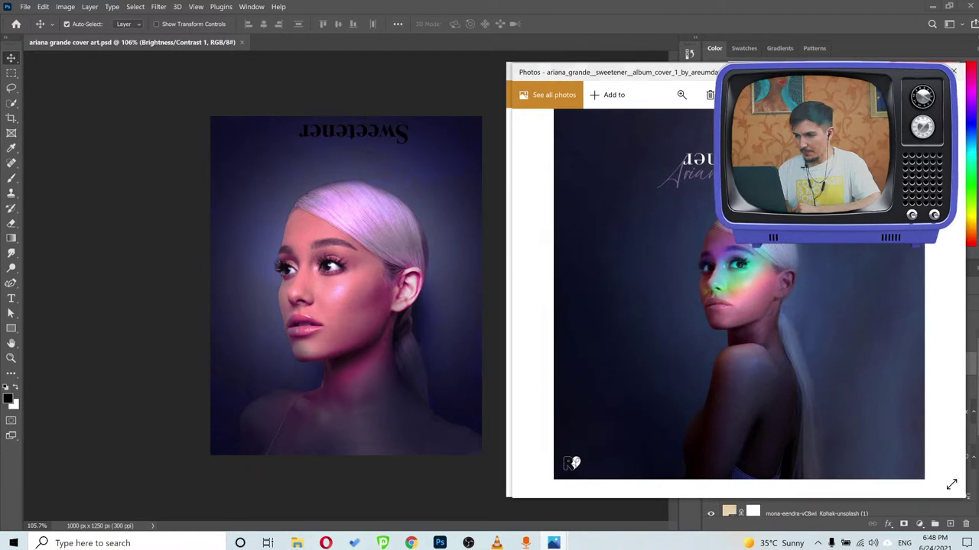
scroll(572, 462, "up", 1)
left_click(493, 367)
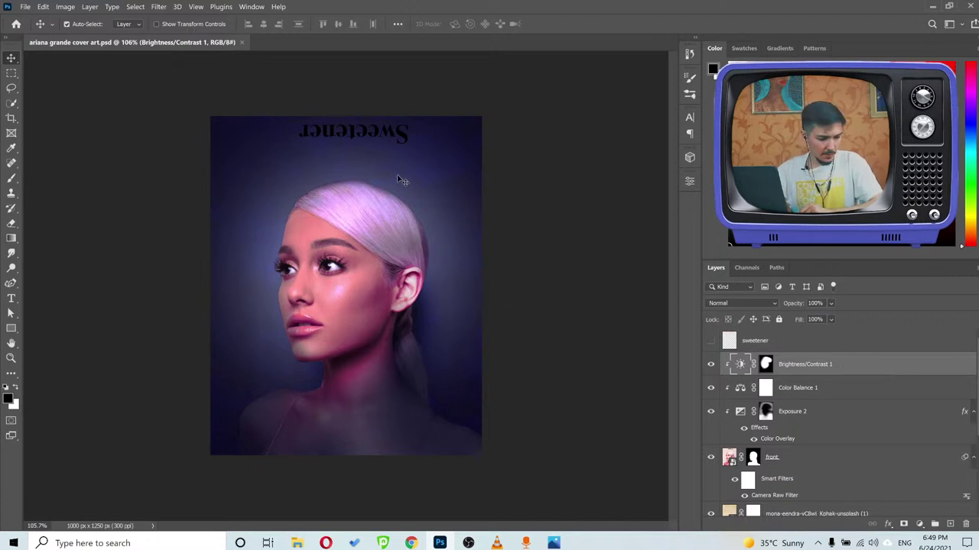
Check the sweetener layer by showing it and hiding it again, and save the document with no layer selected.
scroll(336, 264, "down", 2)
scroll(331, 256, "up", 2)
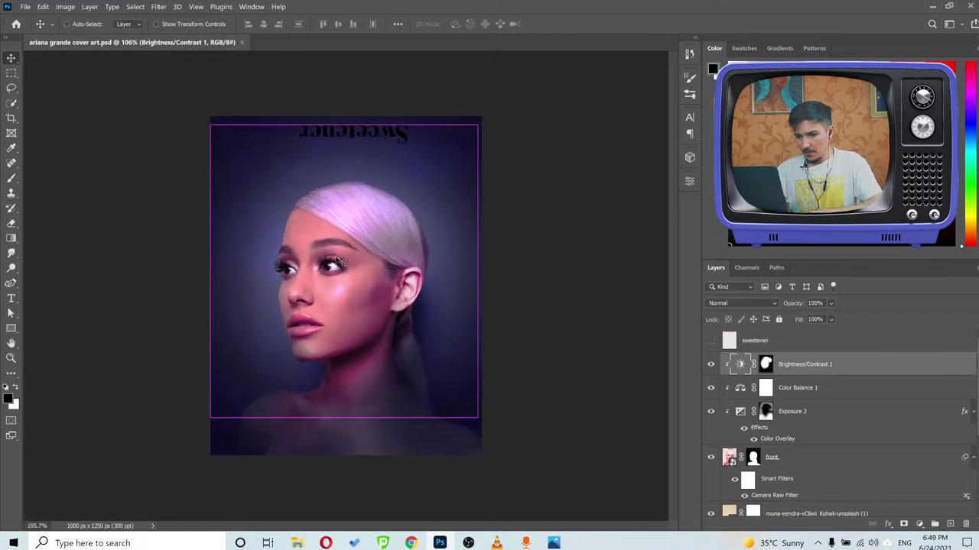
left_click(711, 342)
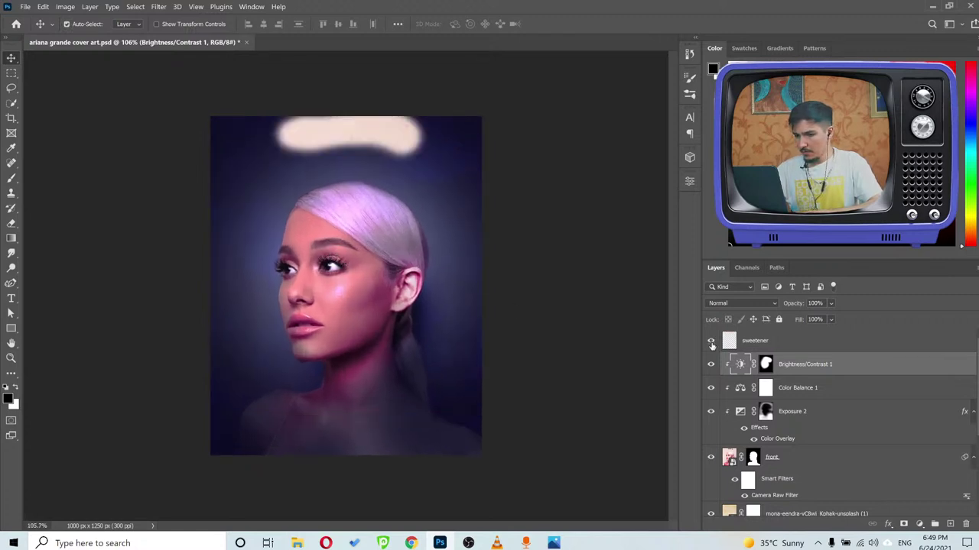
left_click(711, 342)
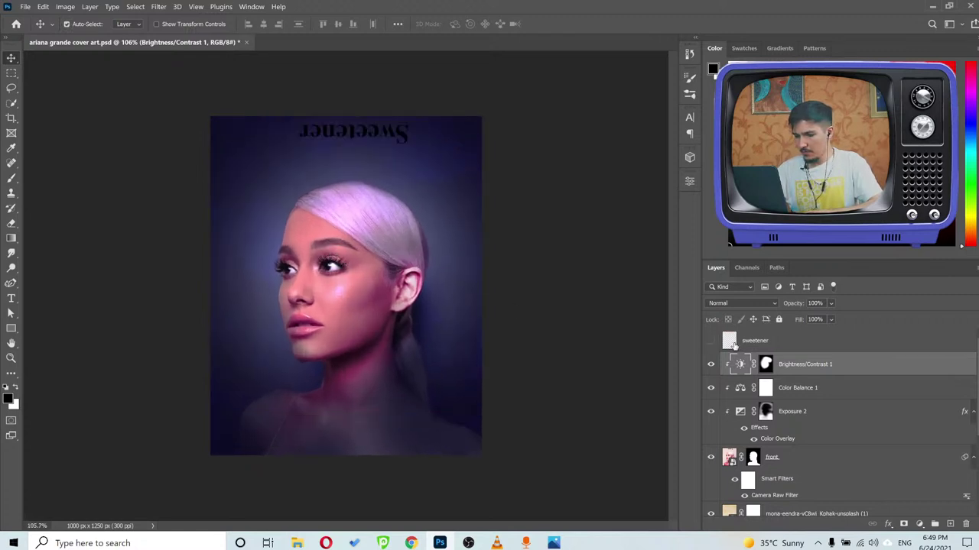
left_click(541, 317)
key("ctrl+s")
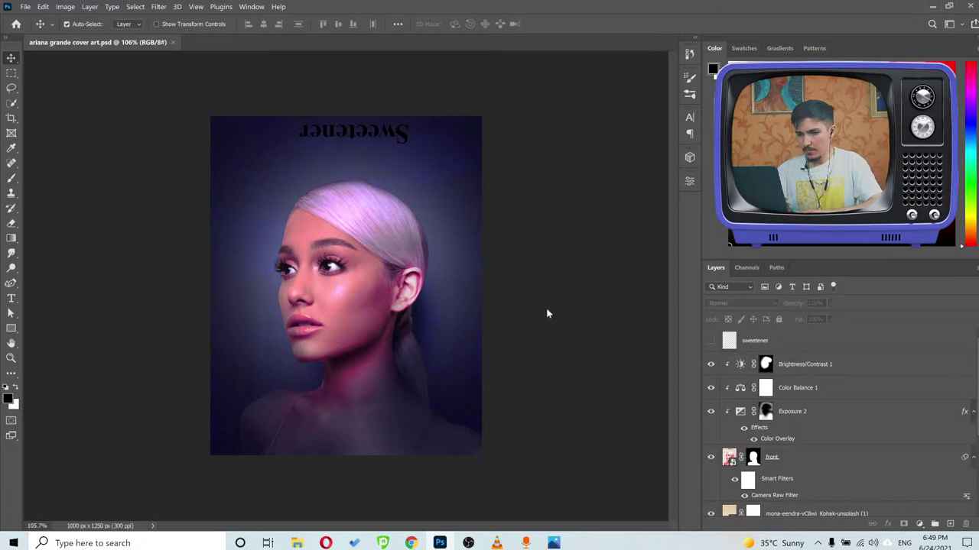
Consult the reference cover and add a new empty layer above Brightness/Contrast 1, with the default black and white colors.
left_click(834, 373)
left_click(554, 543)
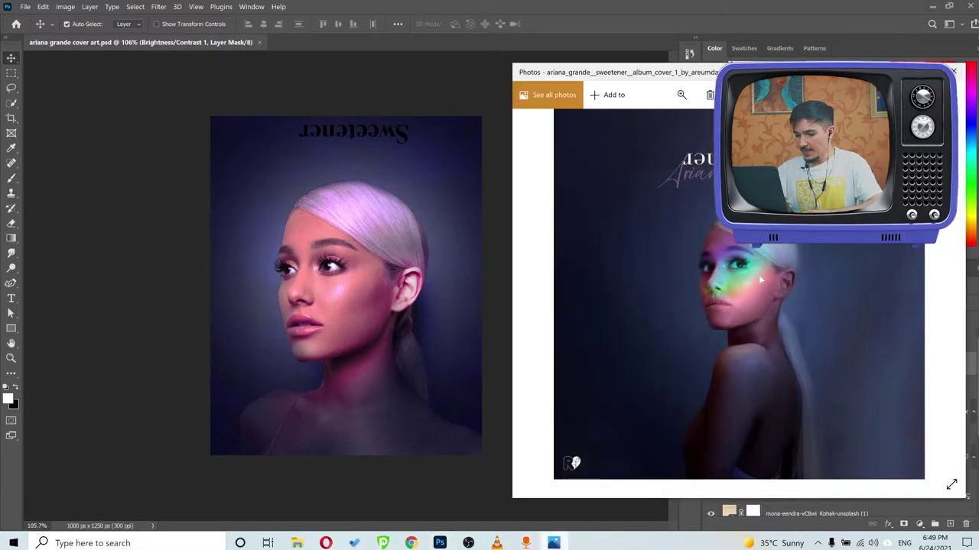
left_click(508, 14)
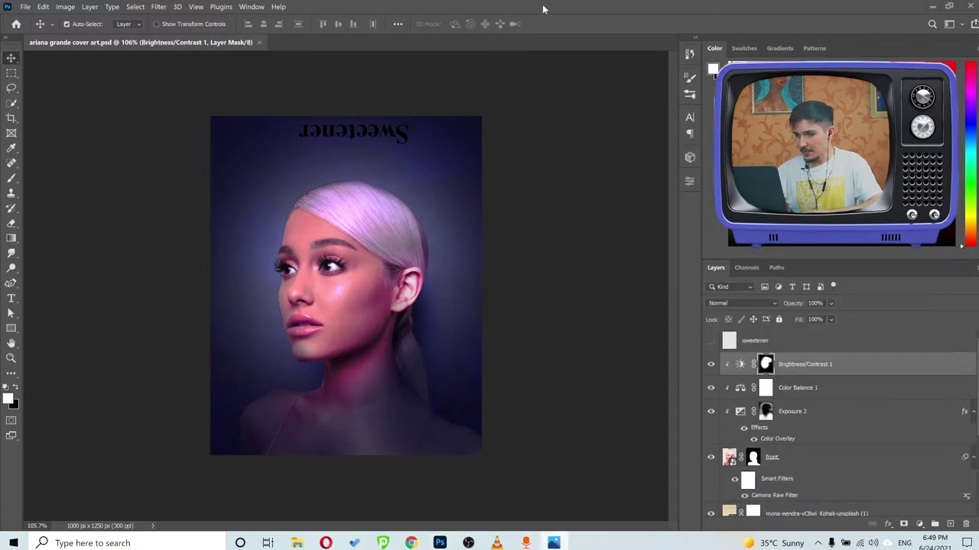
left_click(949, 524)
key("d")
mouse_move(319, 268)
left_mouse_down()
mouse_move(352, 306)
mouse_move(337, 310)
mouse_move(353, 319)
left_mouse_up()
key("b")
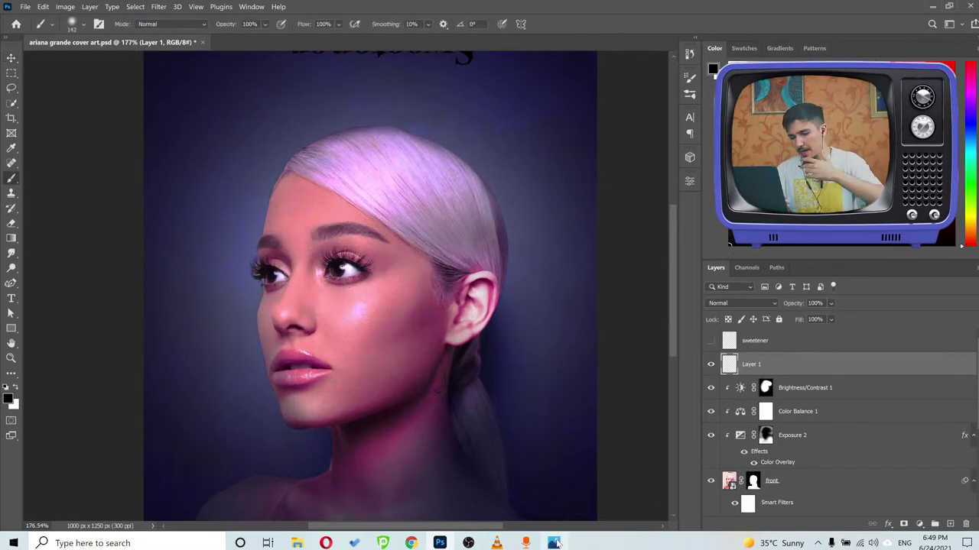
Using the reference cover as a guide, draw a white rectangle shape about 562 x 344 px over the eyes and nose.
left_click(554, 543)
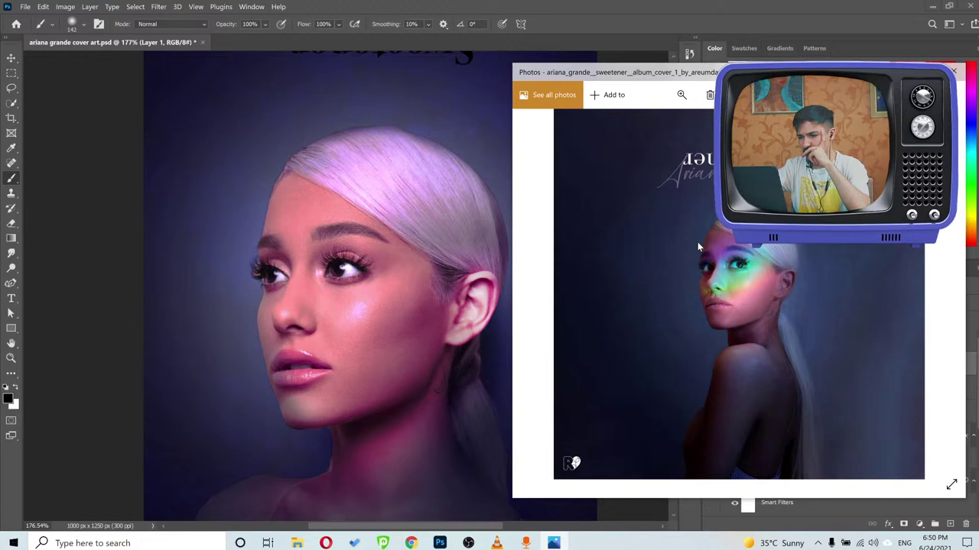
left_click(653, 8)
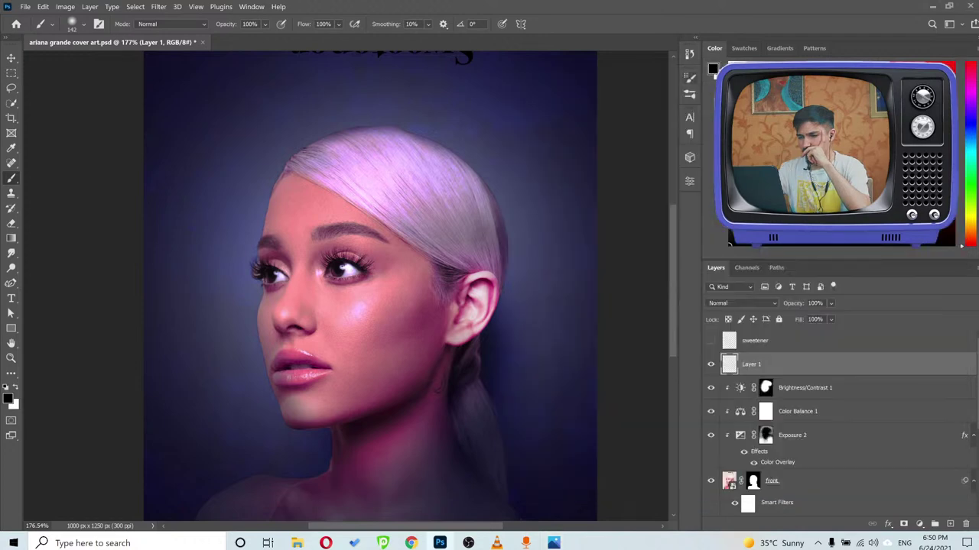
left_click(10, 332)
left_click(45, 333)
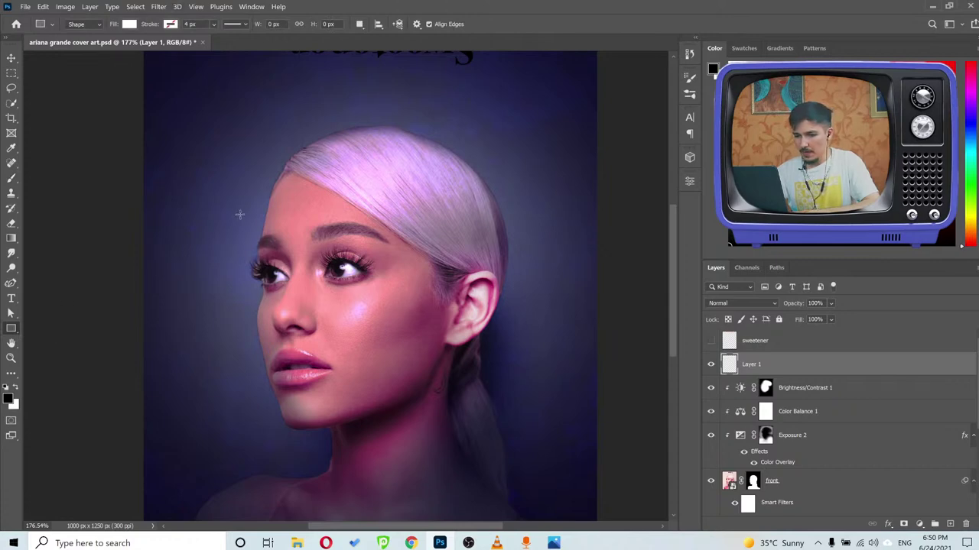
left_click_drag(236, 215, 491, 369)
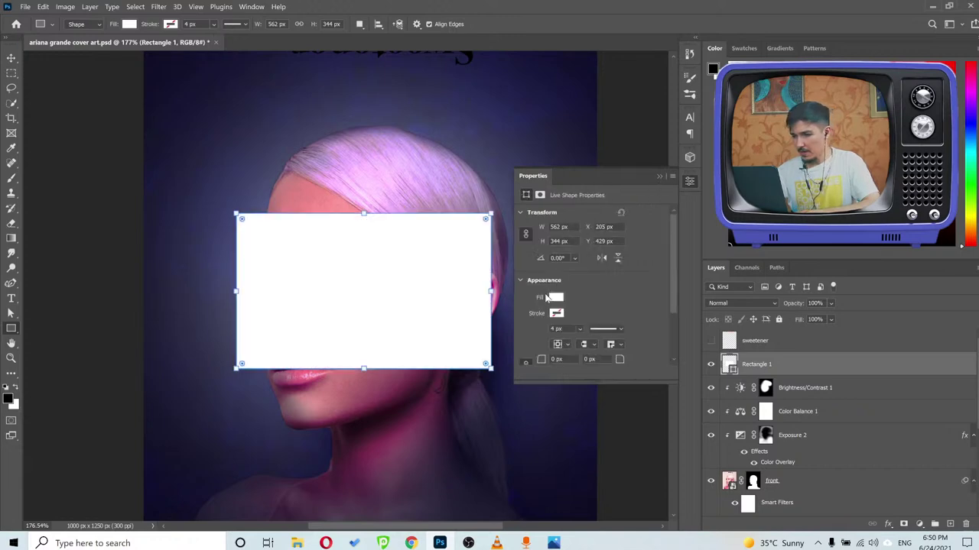
Fill the rectangle with the pink, cyan and purple linear gradient preset from the Iridescent group.
left_click(555, 300)
left_click(569, 321)
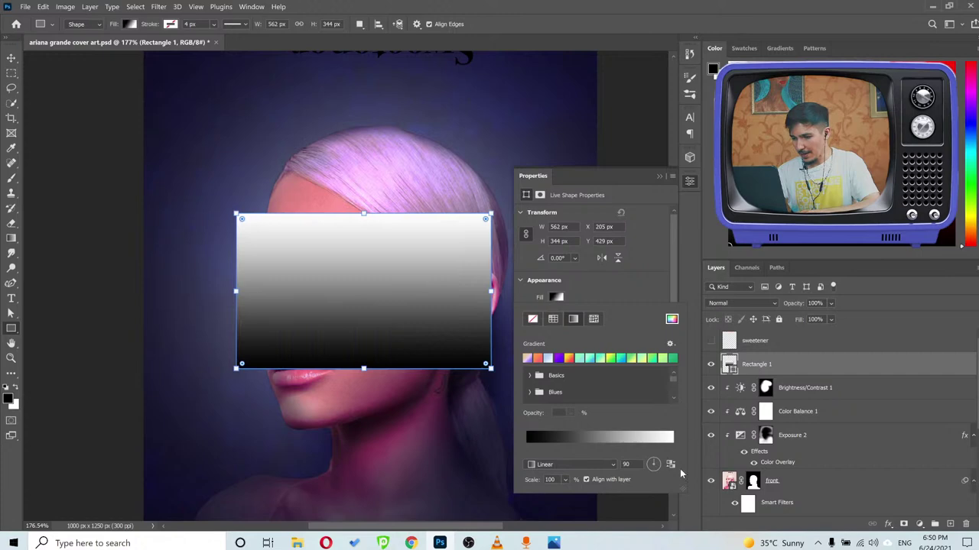
left_click_drag(682, 491, 683, 520)
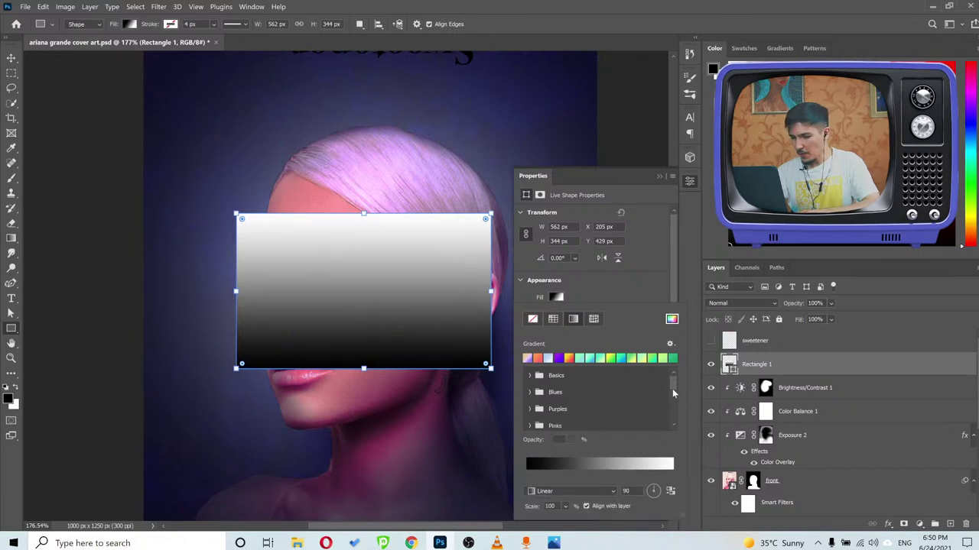
left_click_drag(672, 399, 676, 428)
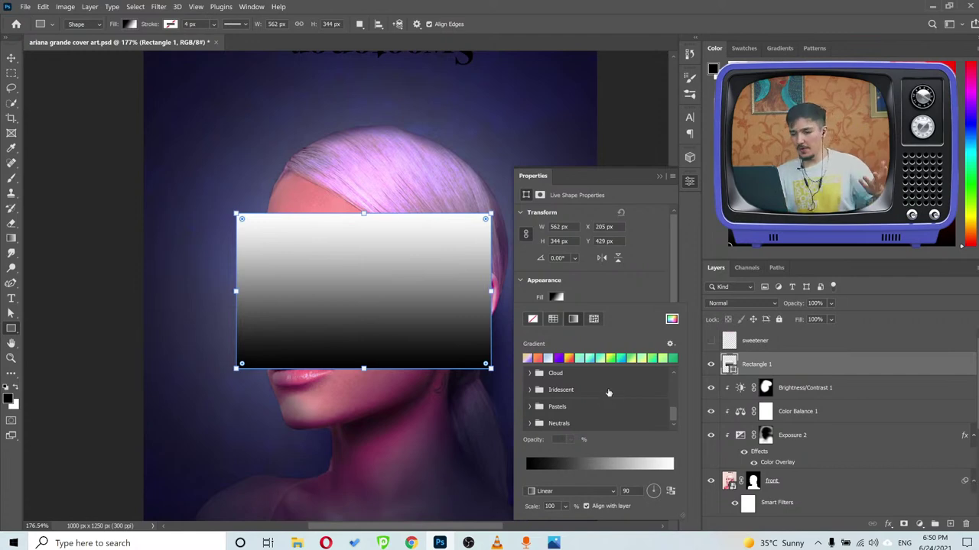
left_click(528, 390)
scroll(593, 403, "down", 2)
scroll(594, 403, "down", 1)
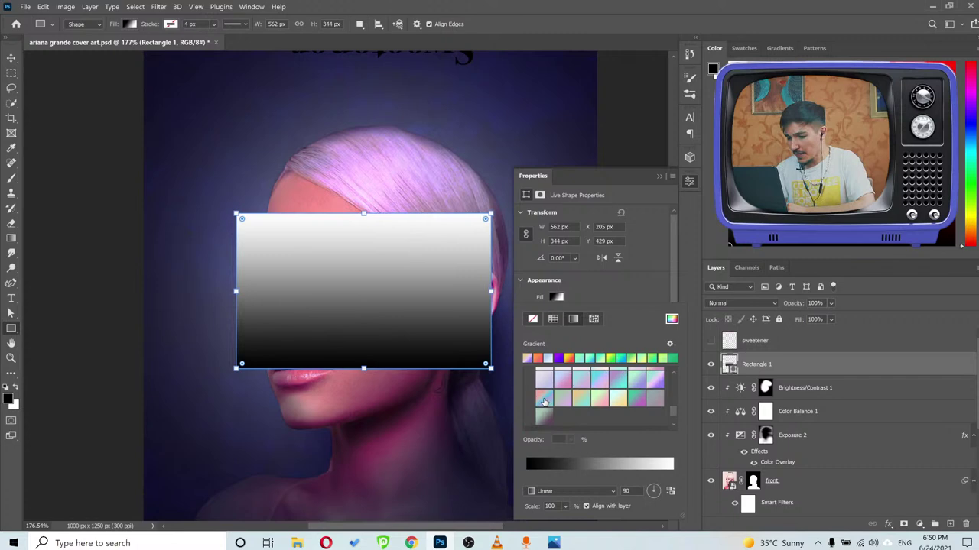
left_click(541, 398)
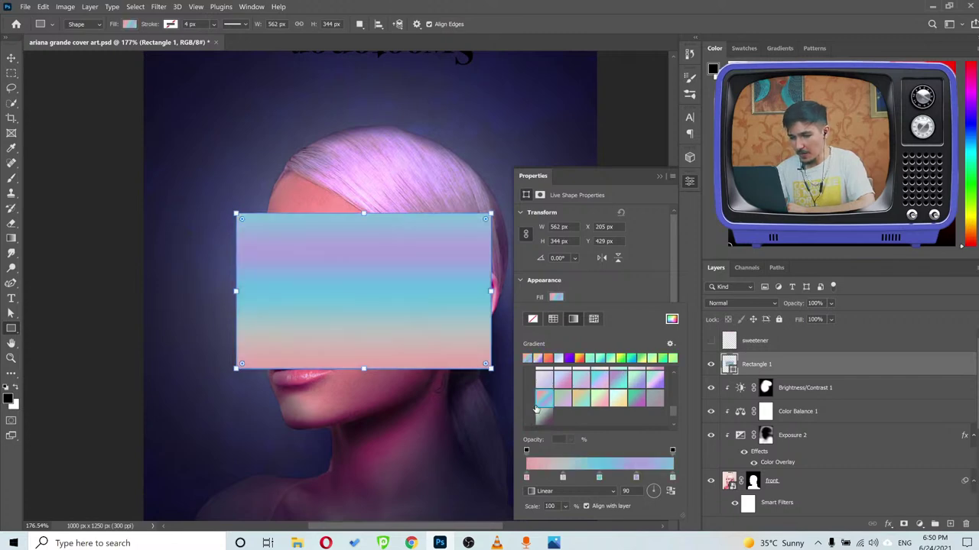
scroll(610, 400, "down", 2)
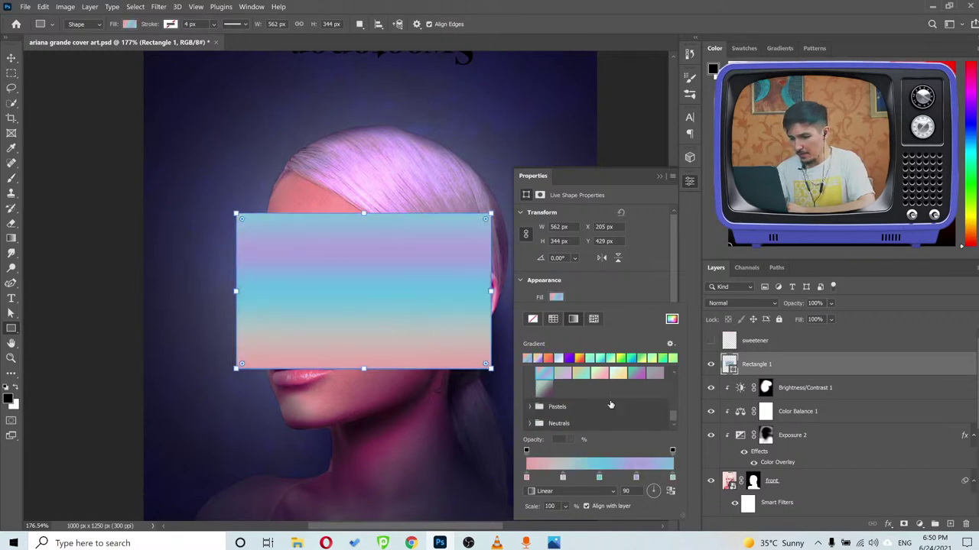
scroll(633, 406, "up", 1)
scroll(633, 406, "down", 1)
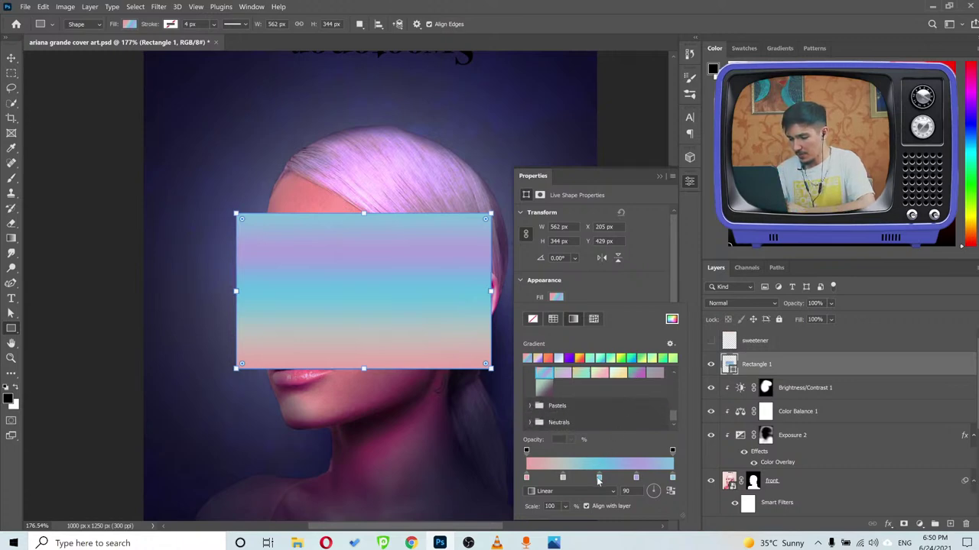
Check the reference cover, and recolor the rectangle gradient's first color stop from pink to red #ff5858.
left_click(563, 479)
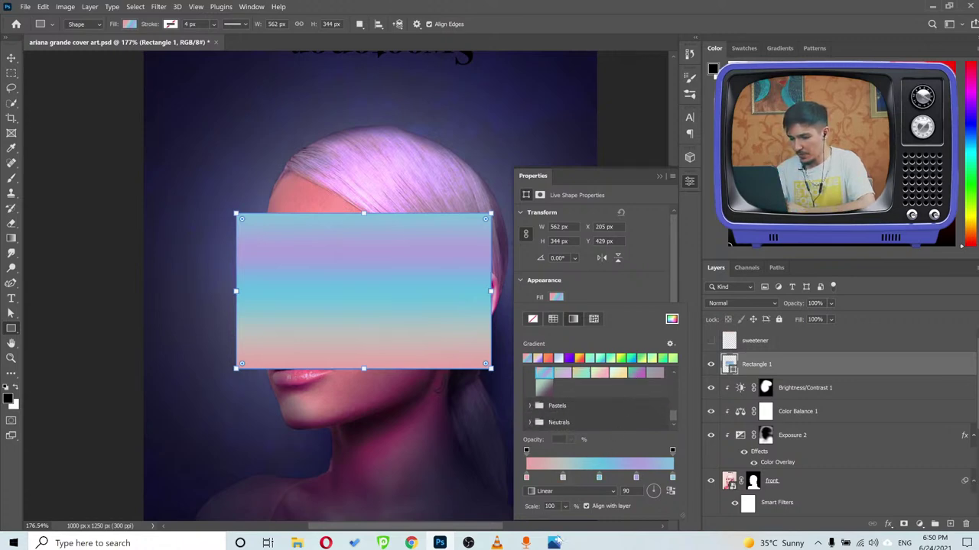
left_click(553, 543)
scroll(756, 314, "up", 2)
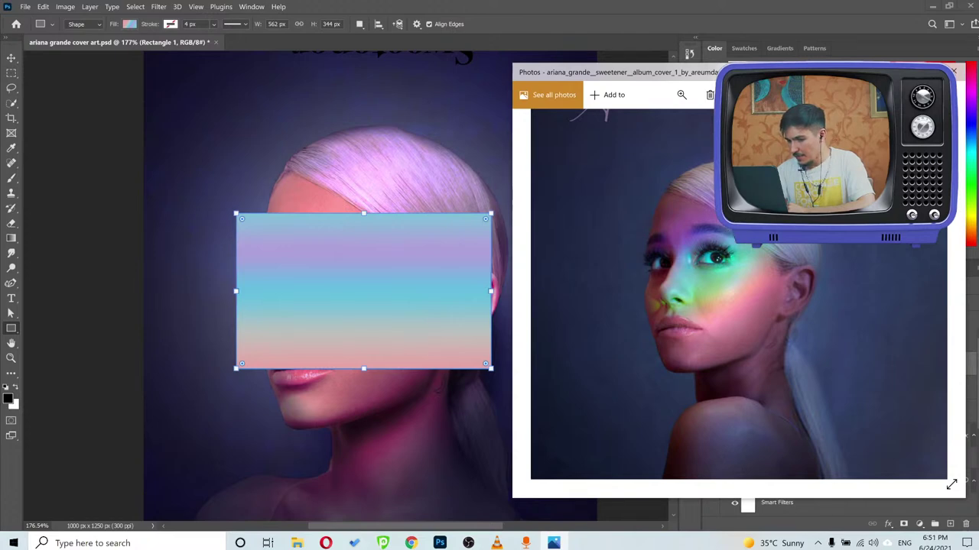
key("alt+F4")
left_click(555, 297)
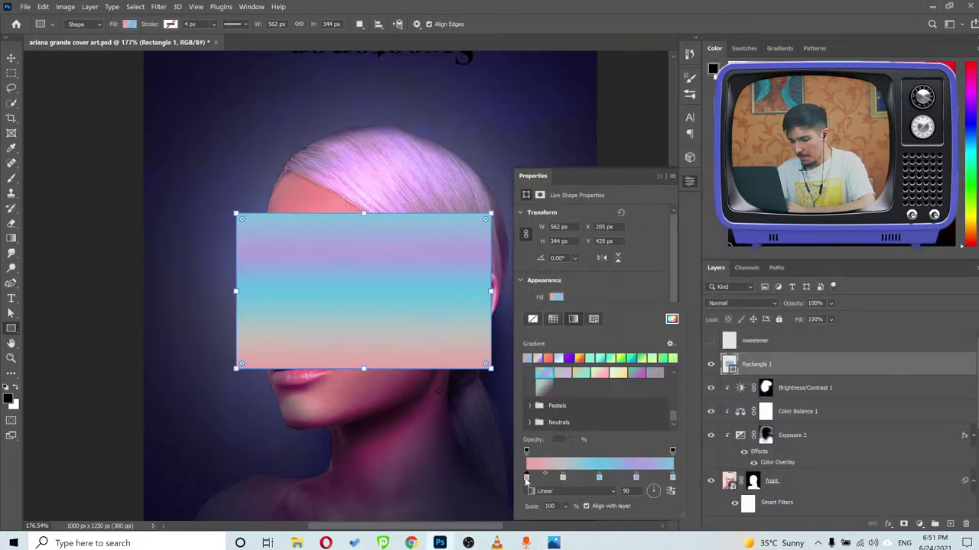
double_click(526, 477)
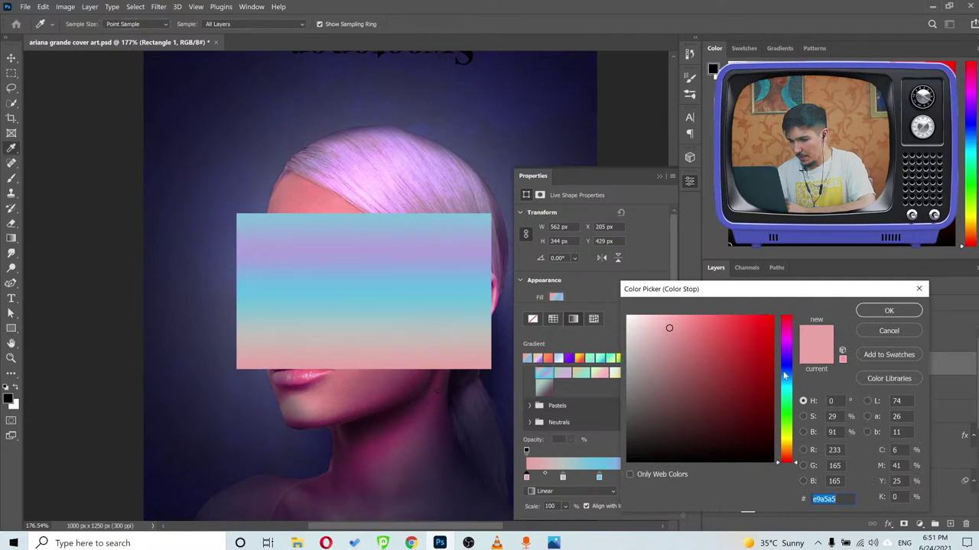
mouse_move(727, 351)
left_mouse_down()
mouse_move(734, 359)
mouse_move(711, 336)
mouse_move(737, 409)
mouse_move(722, 315)
left_mouse_up()
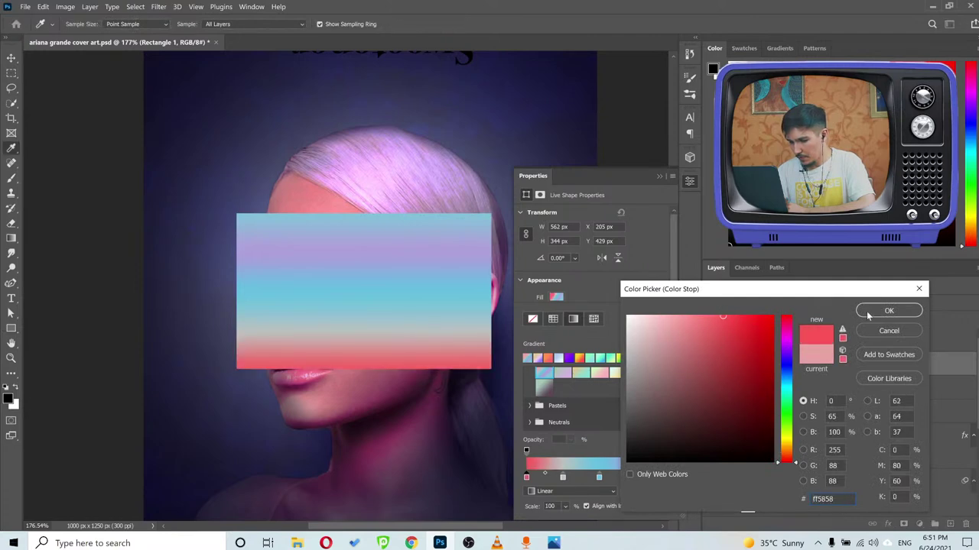
left_click(877, 314)
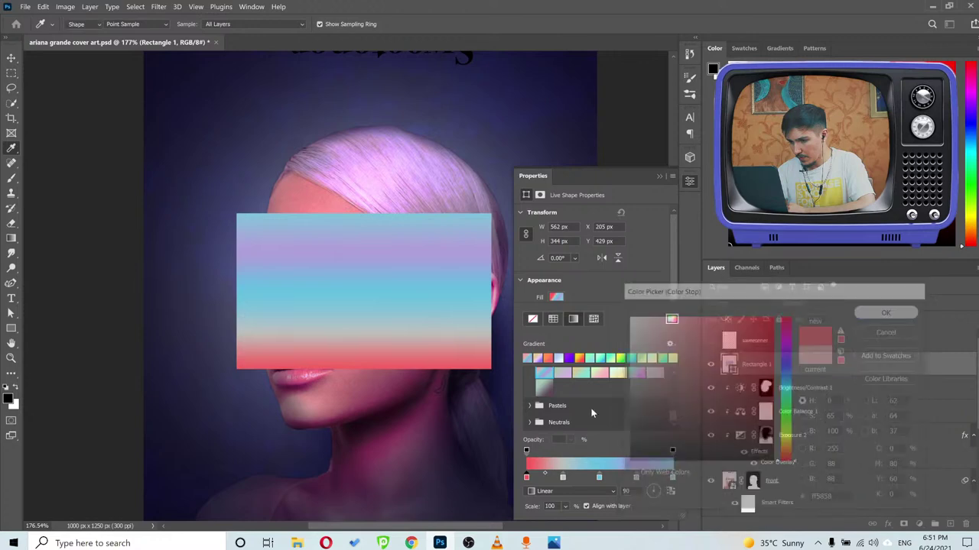
Change the gradient's second color stop to bright yellow #fdff50.
double_click(563, 478)
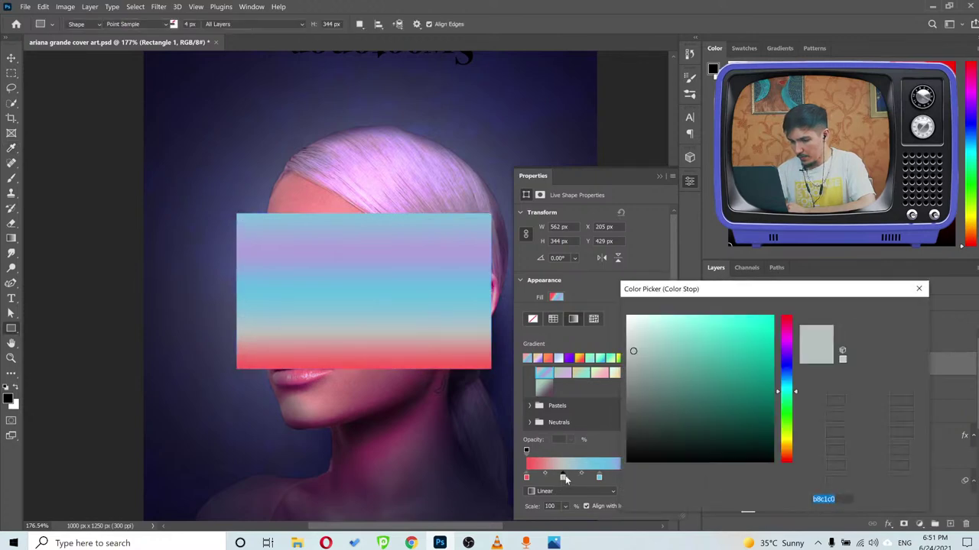
left_click(788, 441)
left_click_drag(710, 319, 727, 315)
left_click(881, 313)
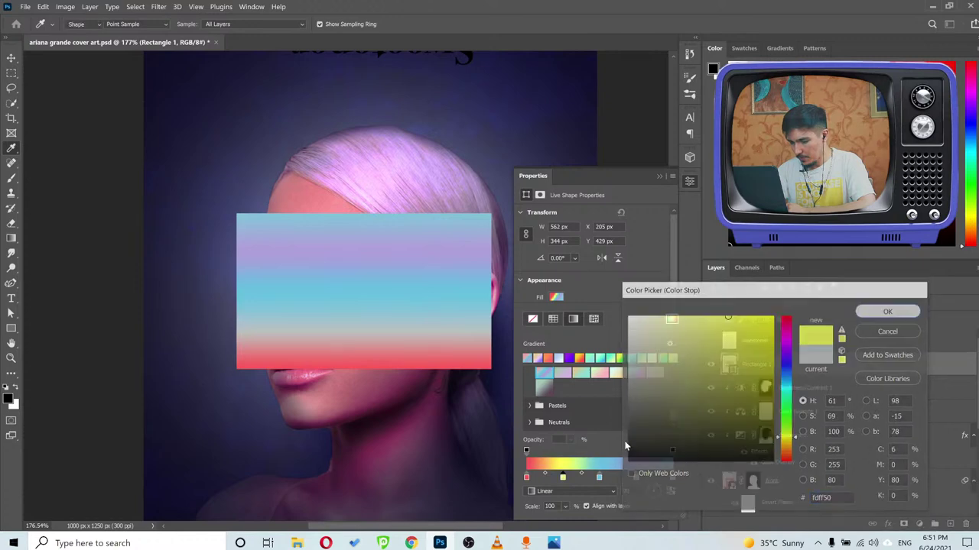
Consult the reference cover again and change the gradient's middle color stop to bright green.
double_click(599, 479)
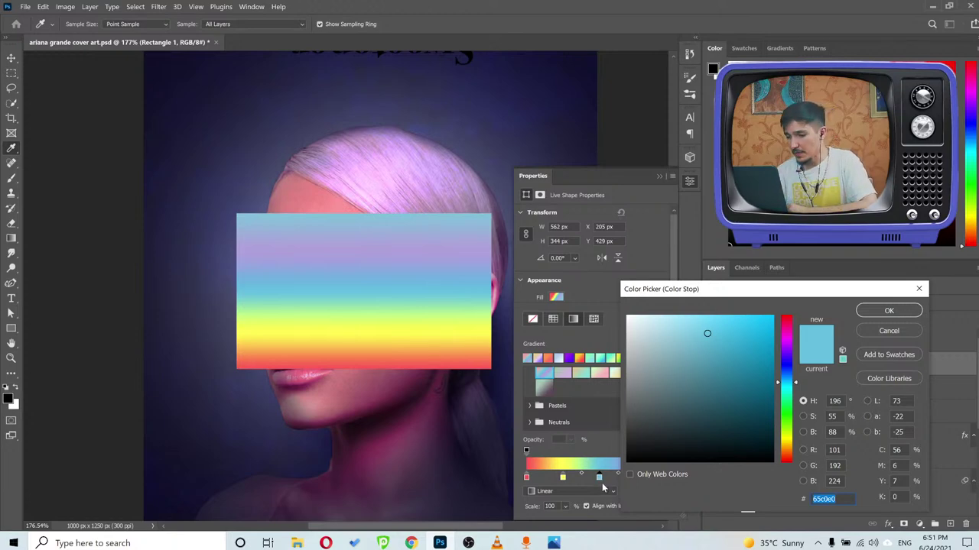
left_click(554, 543)
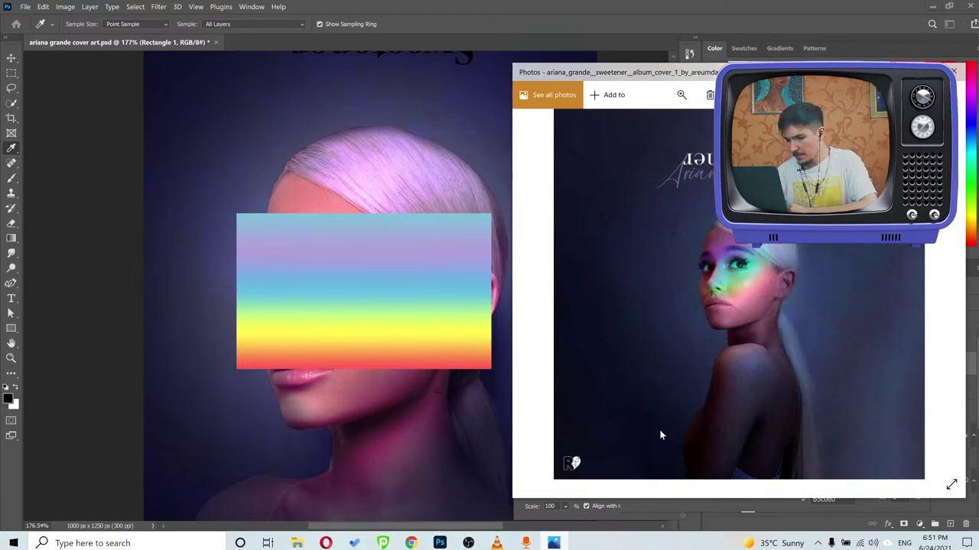
left_click(564, 544)
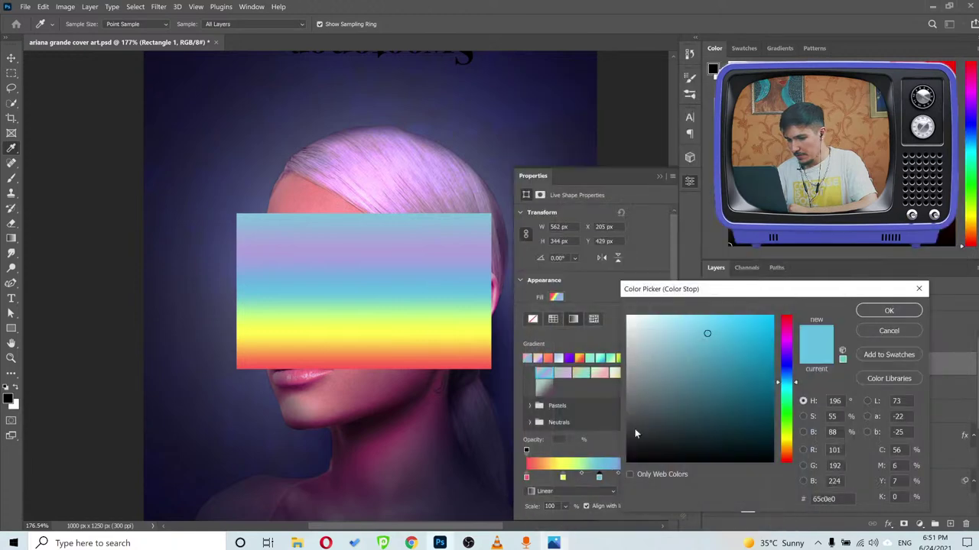
left_click(791, 417)
left_click_drag(737, 332, 727, 308)
left_click(875, 313)
Change the gradient's fourth color stop to saturated violet #6c00ff.
left_click(636, 477)
double_click(636, 478)
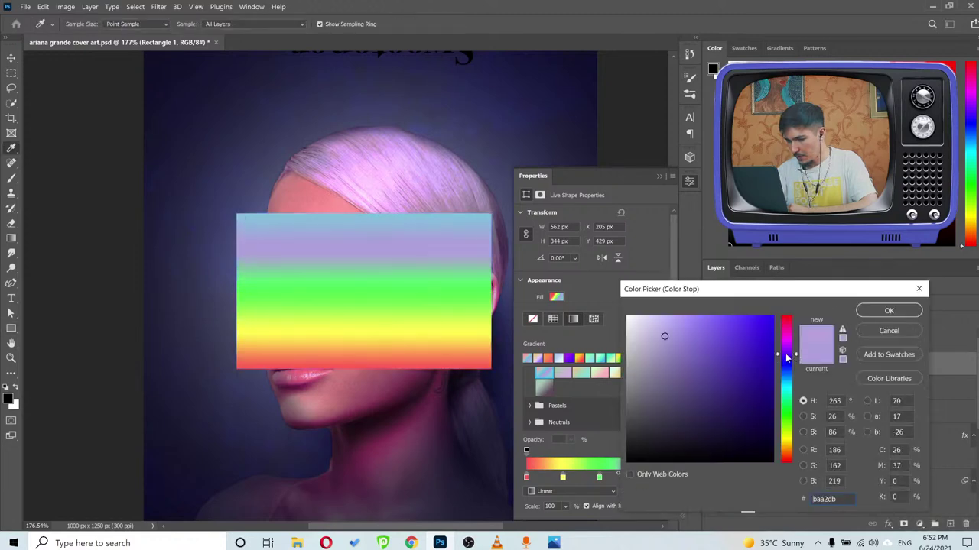
left_click_drag(752, 332, 772, 315)
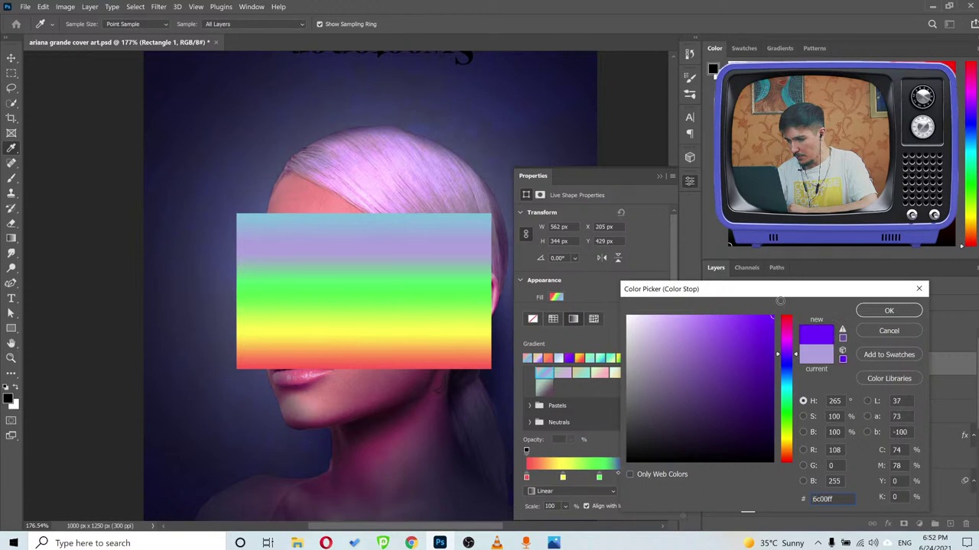
left_click(886, 312)
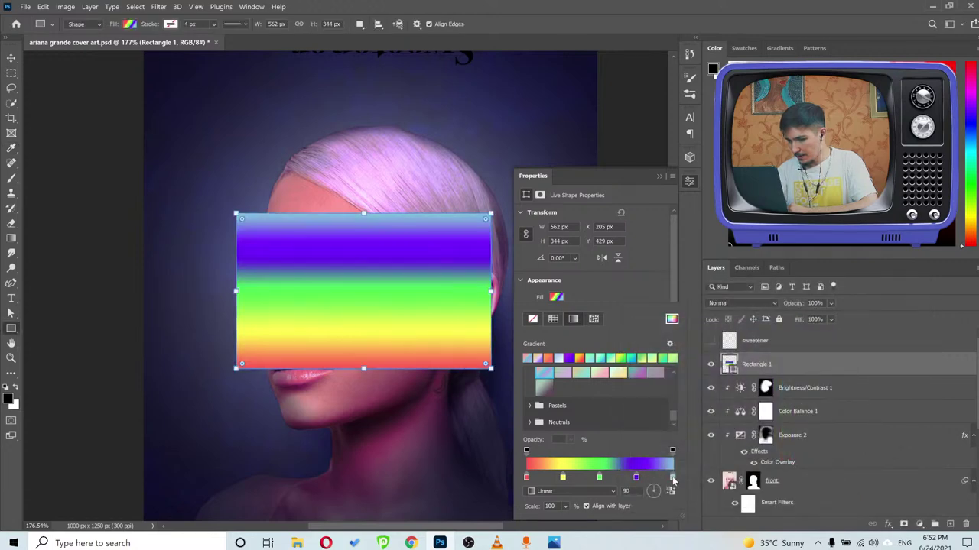
Change the gradient's last color stop to magenta #f600ff, shift it slightly inward, and close the shape properties.
double_click(672, 477)
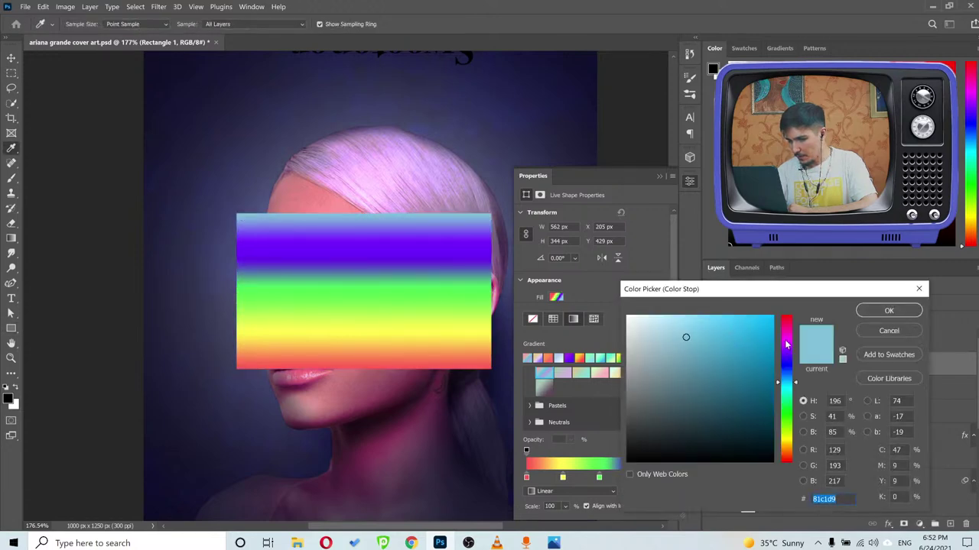
left_click(786, 343)
mouse_move(756, 333)
left_mouse_down()
mouse_move(783, 305)
mouse_move(821, 305)
left_mouse_up()
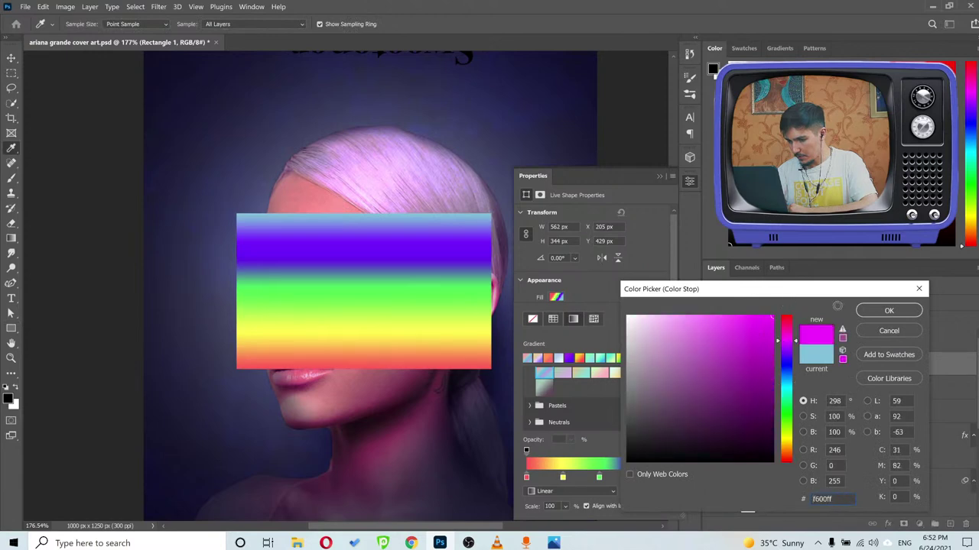
left_click(876, 309)
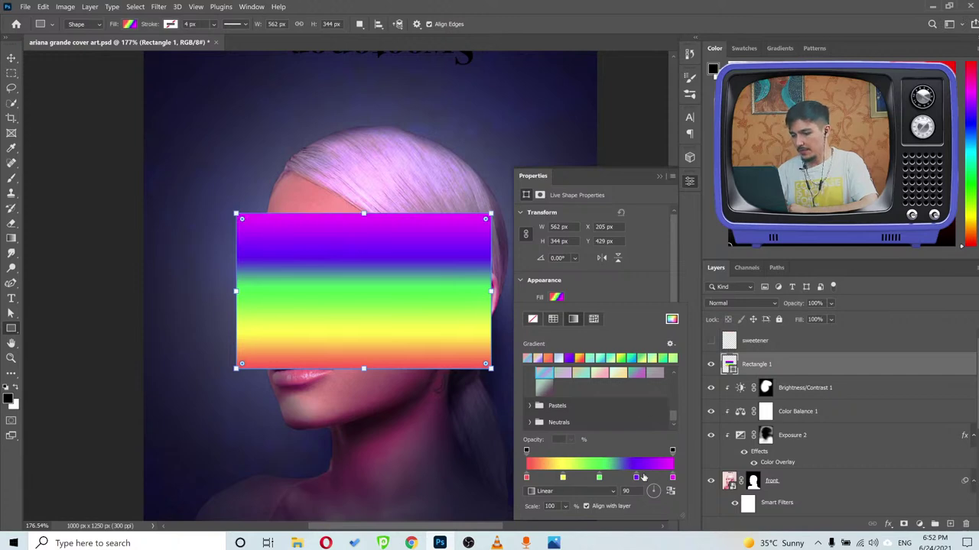
left_click_drag(673, 479, 668, 478)
left_click(660, 178)
Convert Rectangle 1 to a smart object, then move it over the face and rotate it to about -6.5 degrees.
key("v")
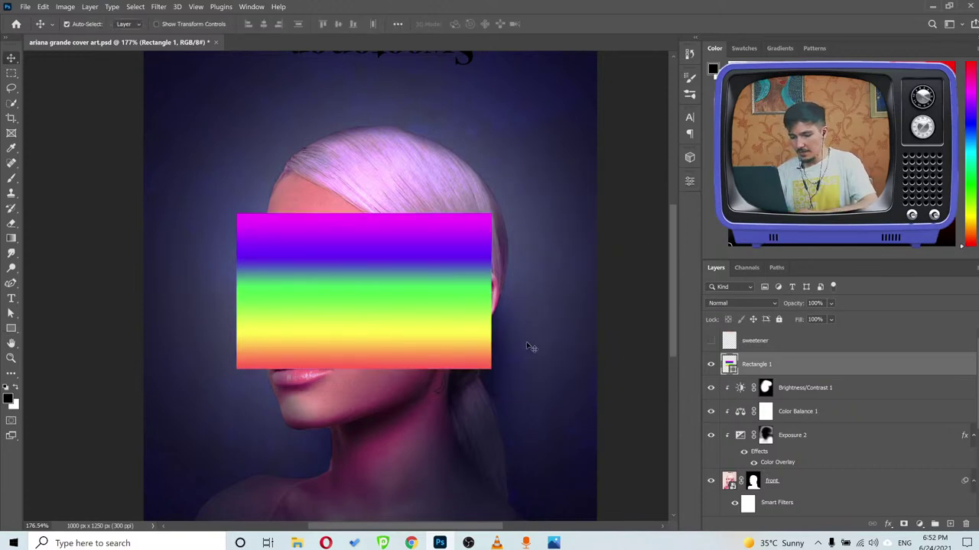
right_click(814, 368)
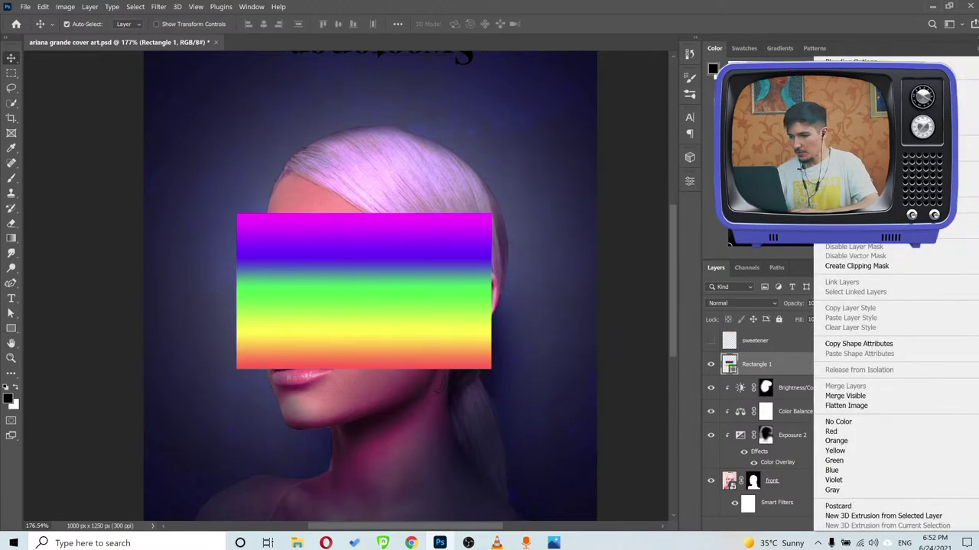
key("Escape")
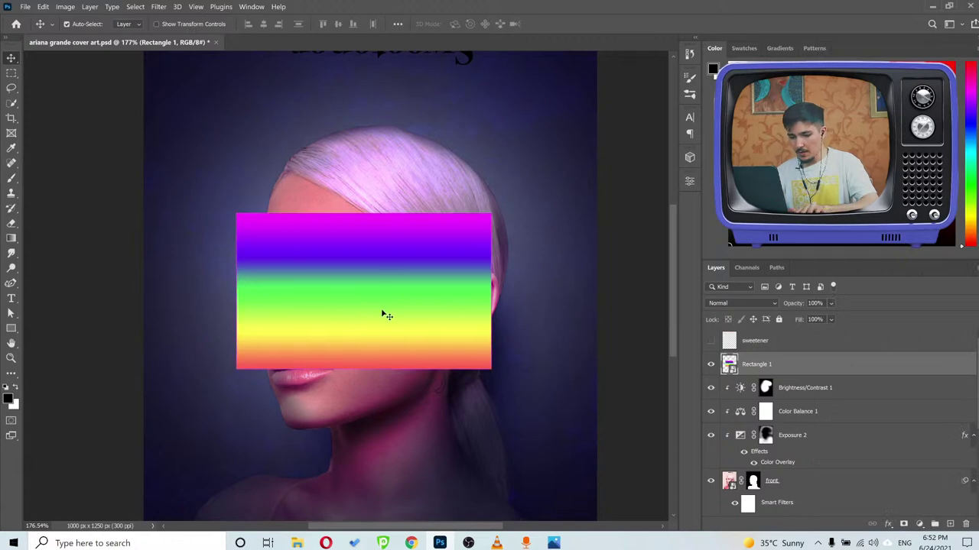
key("ctrl+t")
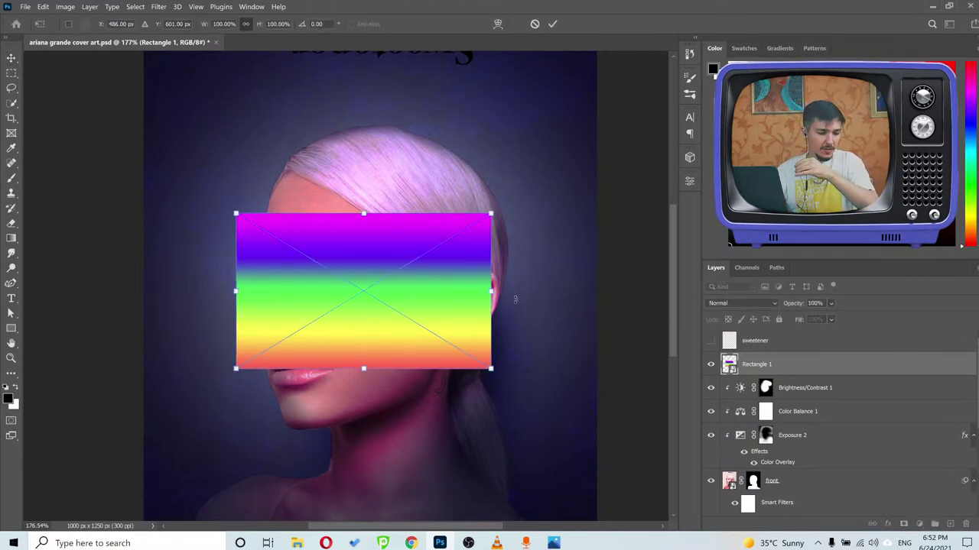
left_click_drag(514, 289, 491, 260)
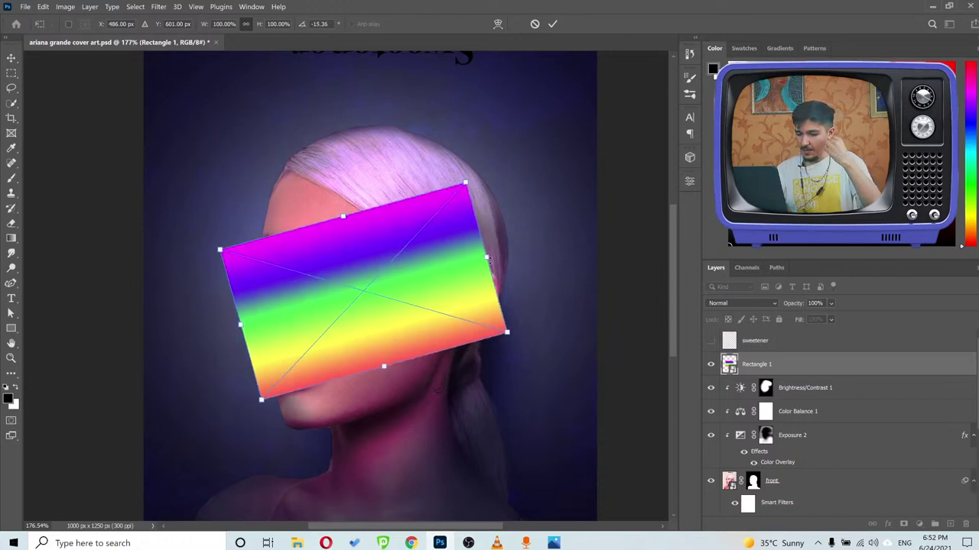
left_click_drag(413, 312, 406, 267)
left_click_drag(478, 255, 482, 275)
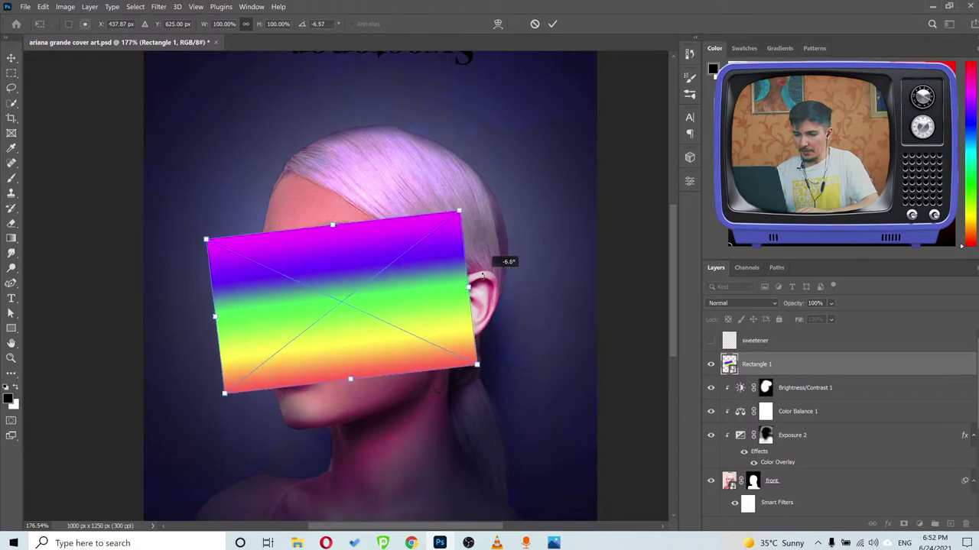
Warp the rainbow rectangle so its corners pull in and its bands curve downward around the face, and apply the transform.
right_click(337, 260)
left_click(351, 382)
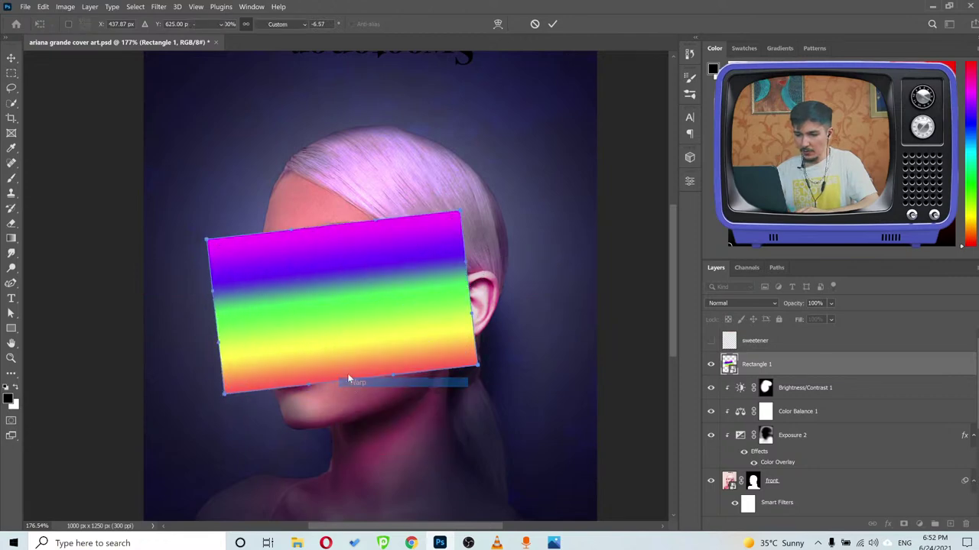
left_click_drag(223, 235, 242, 228)
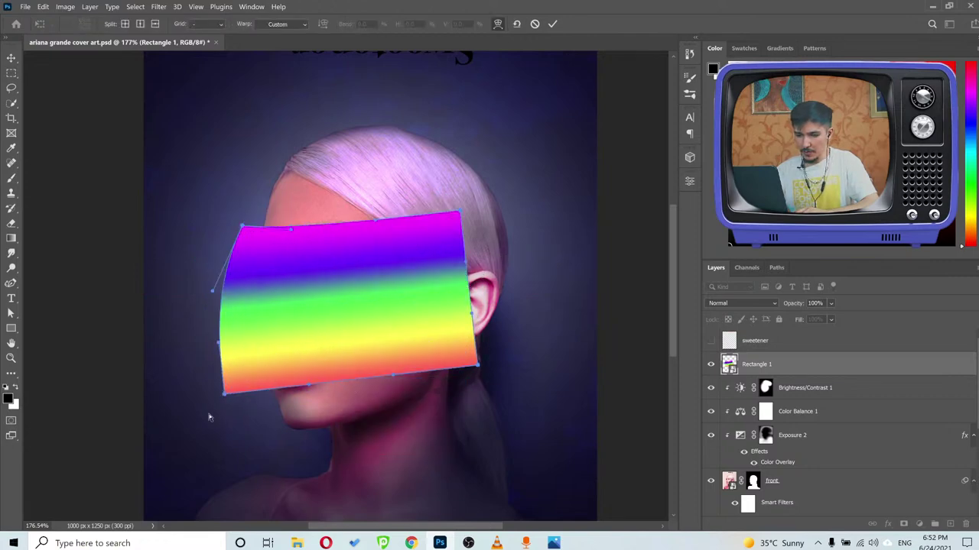
left_click_drag(224, 395, 253, 380)
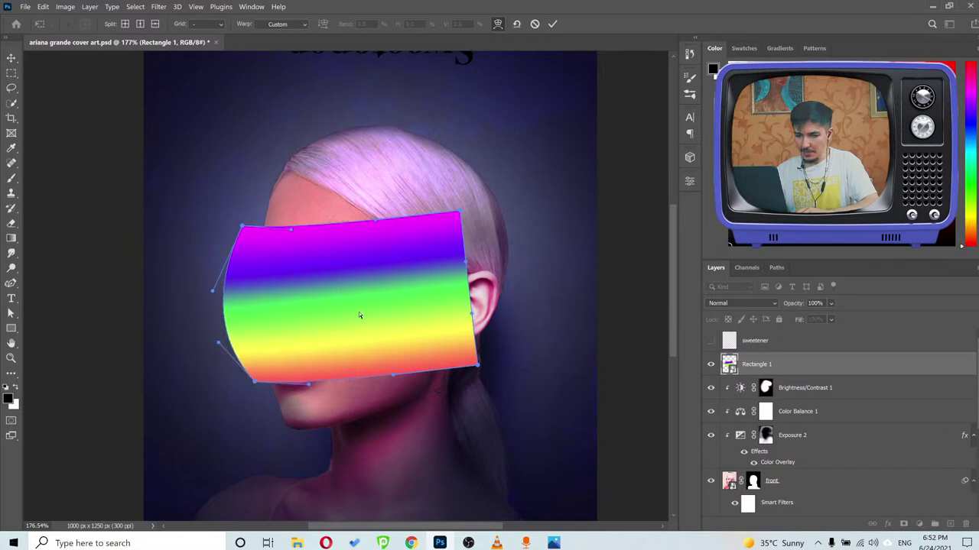
left_click_drag(365, 222, 381, 262)
left_click_drag(460, 208, 460, 209)
left_click_drag(357, 241, 356, 235)
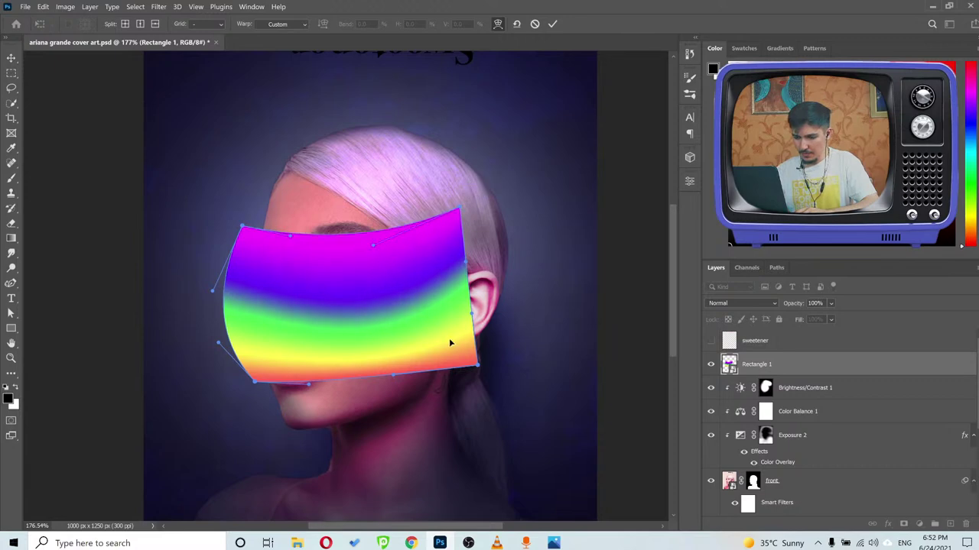
left_click_drag(474, 370, 475, 350)
left_click_drag(357, 376, 358, 387)
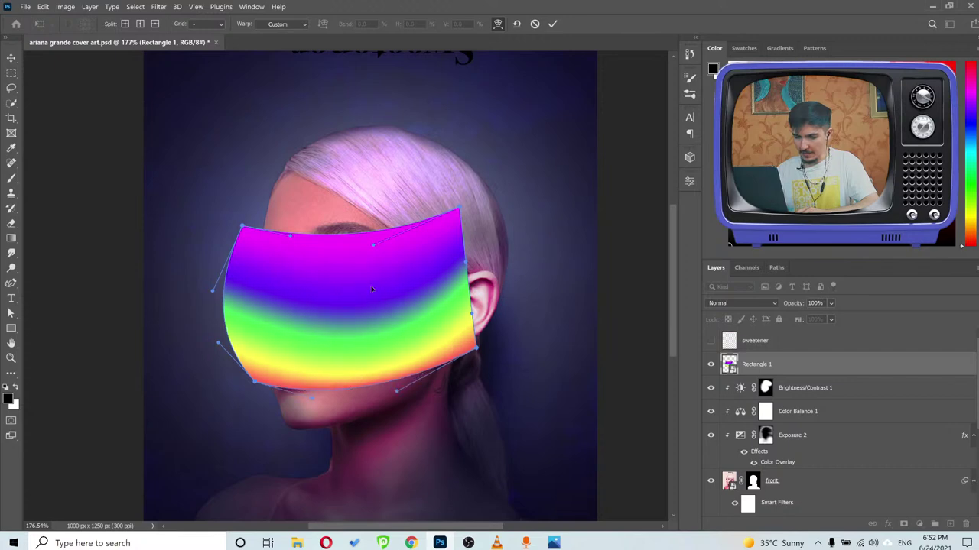
left_click_drag(371, 287, 372, 283)
left_click(552, 24)
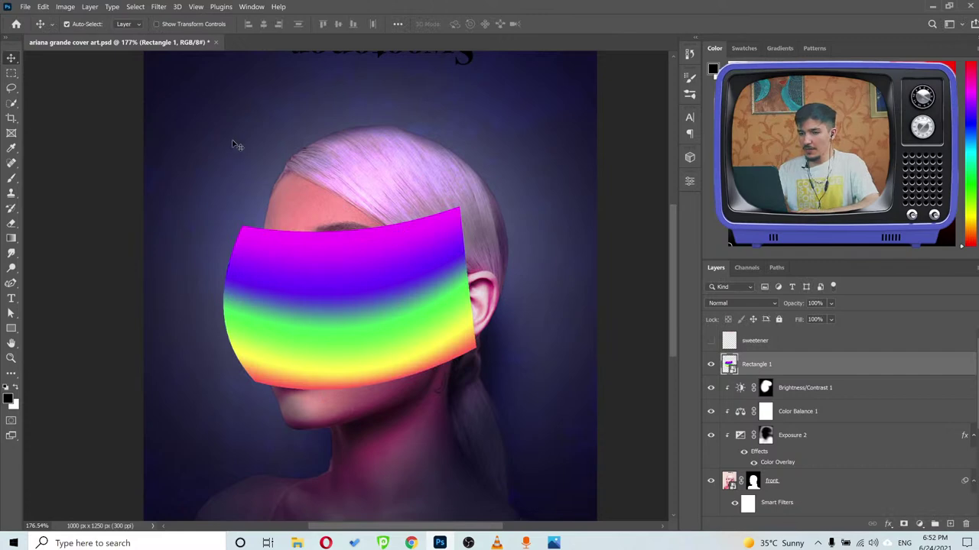
Soften the warped rainbow's edges with a Gaussian Blur smart filter.
left_click(158, 7)
mouse_move(184, 138)
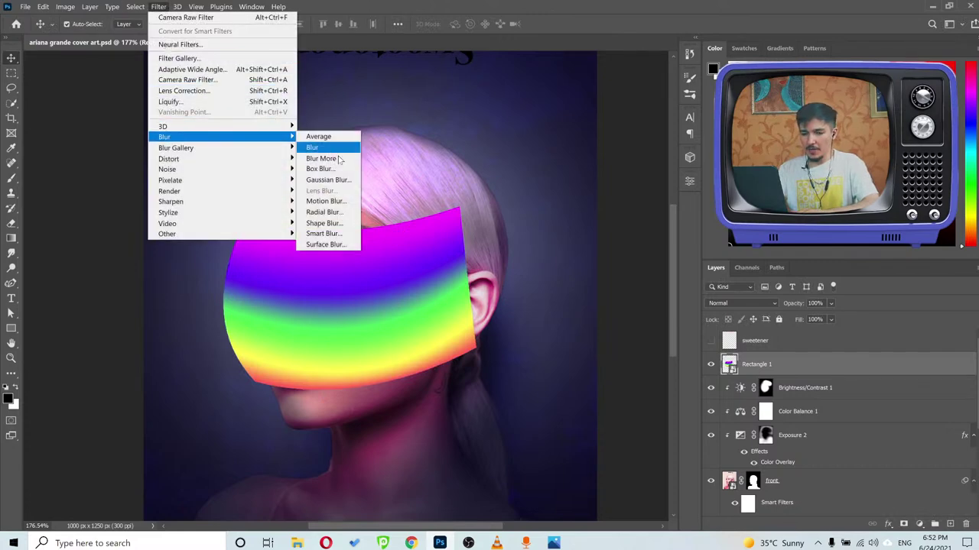
left_click(338, 183)
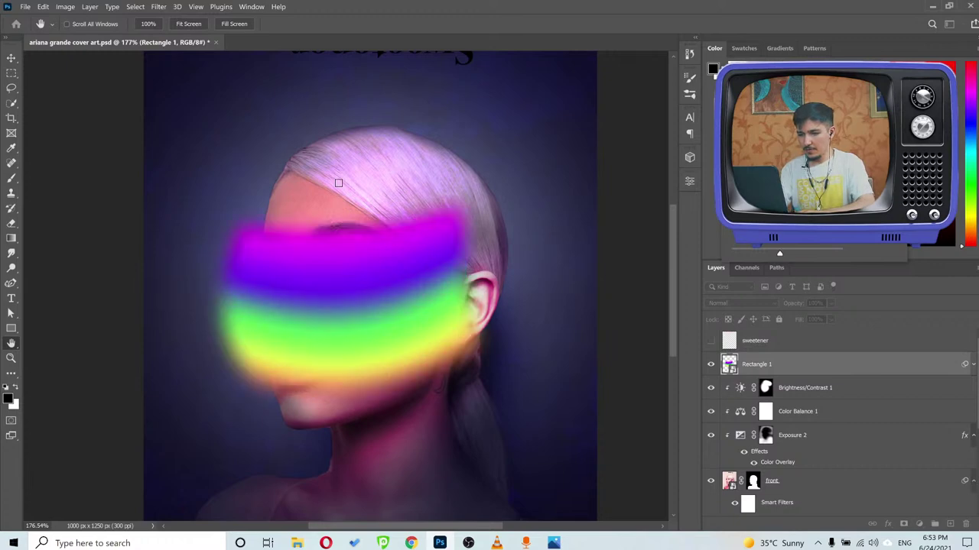
key("Return")
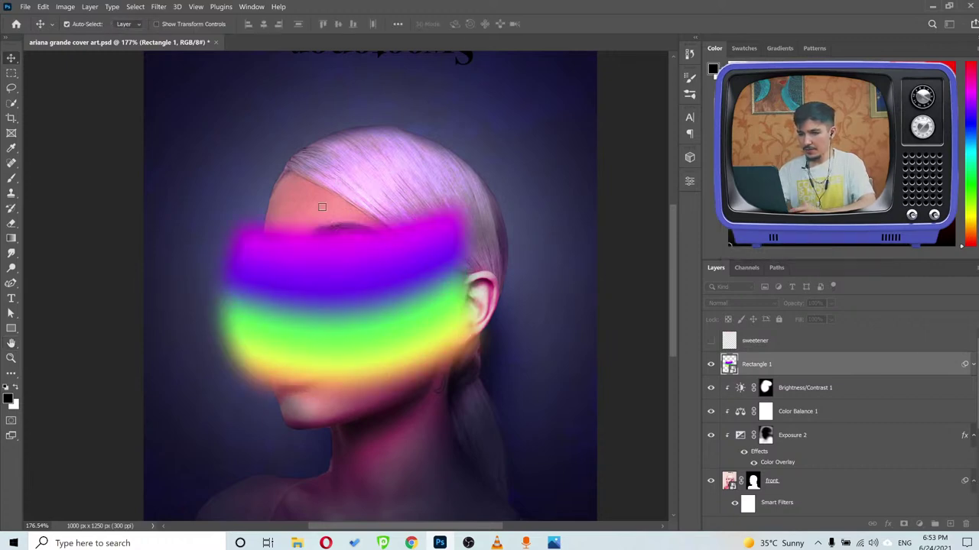
Try out blend modes for Rectangle 1 and set it to Overlay so the rainbow tints the face.
left_click(736, 304)
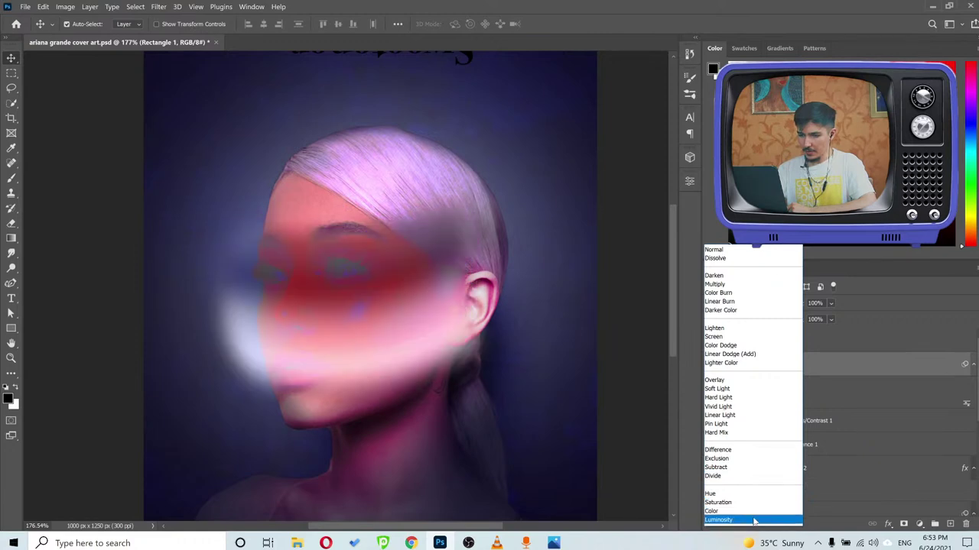
left_click(729, 380)
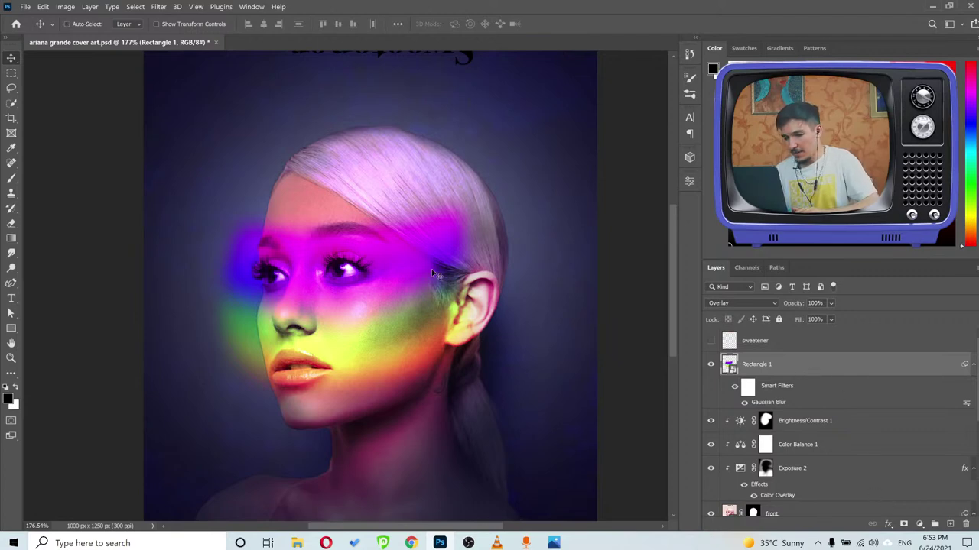
scroll(438, 274, "down", 3)
scroll(433, 266, "up", 2)
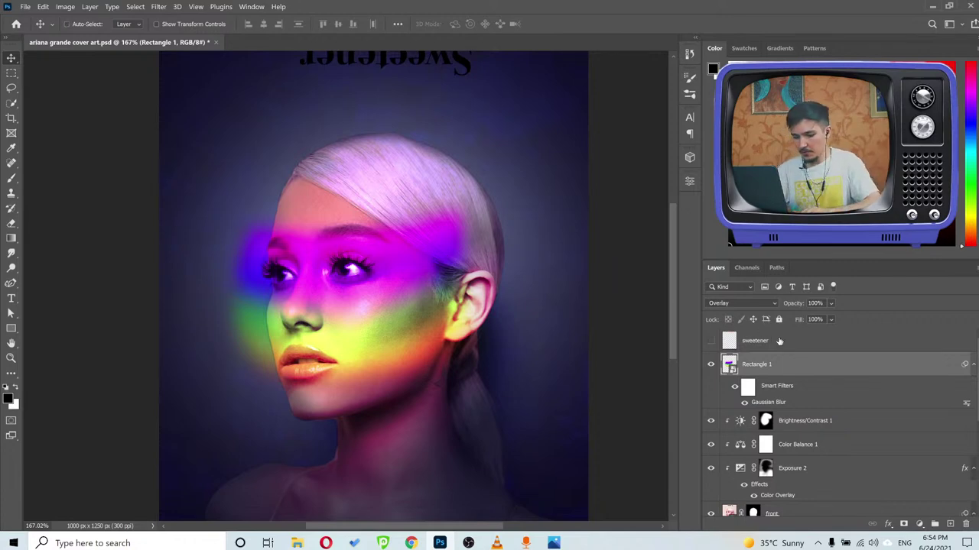
Clip Rectangle 1 to the portrait layers beneath it and check the rainbow against the reference cover.
key("ctrl+alt+g")
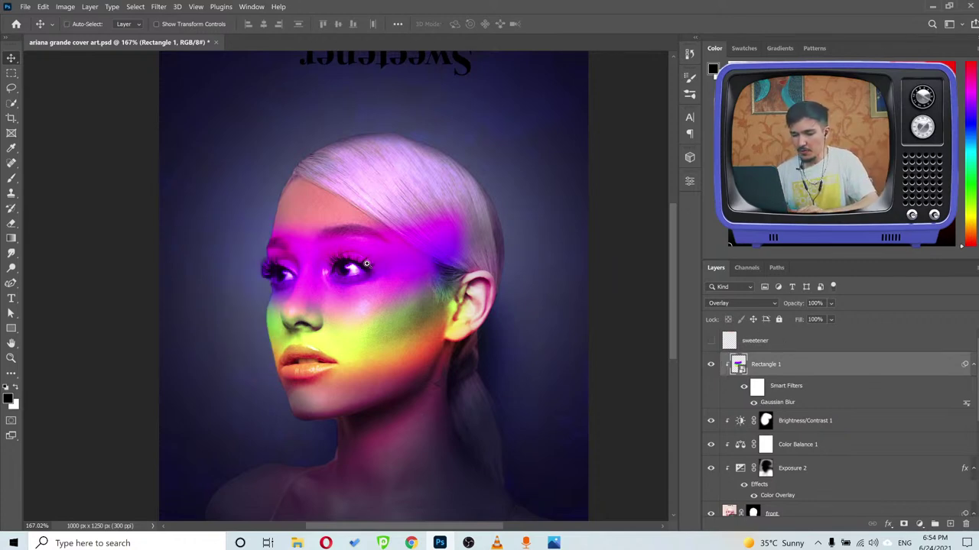
scroll(373, 272, "down", 1)
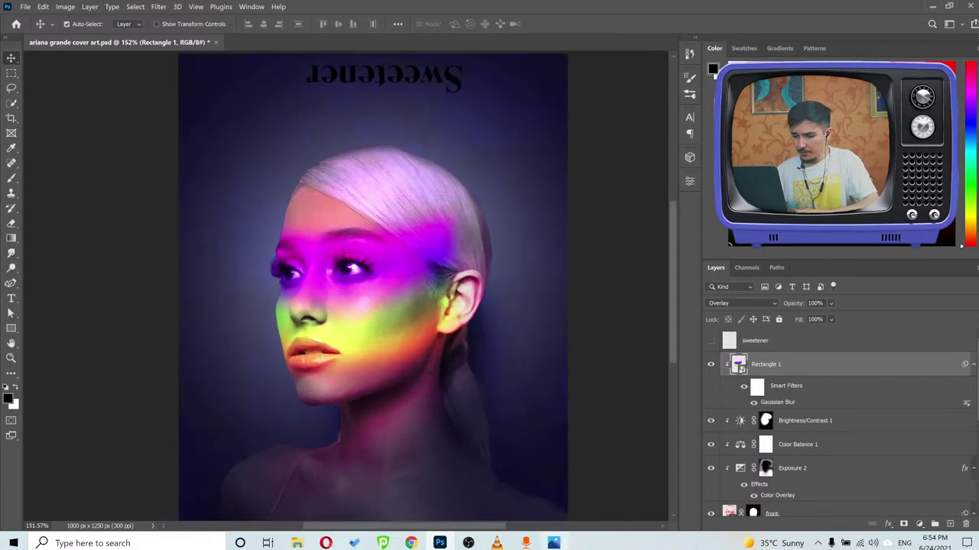
left_click(554, 543)
scroll(747, 291, "up", 2)
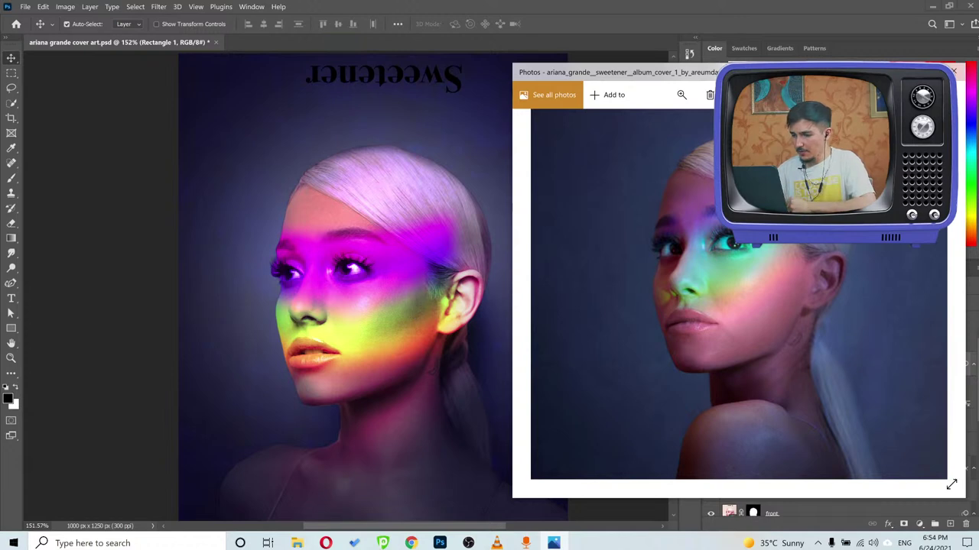
left_click(635, 12)
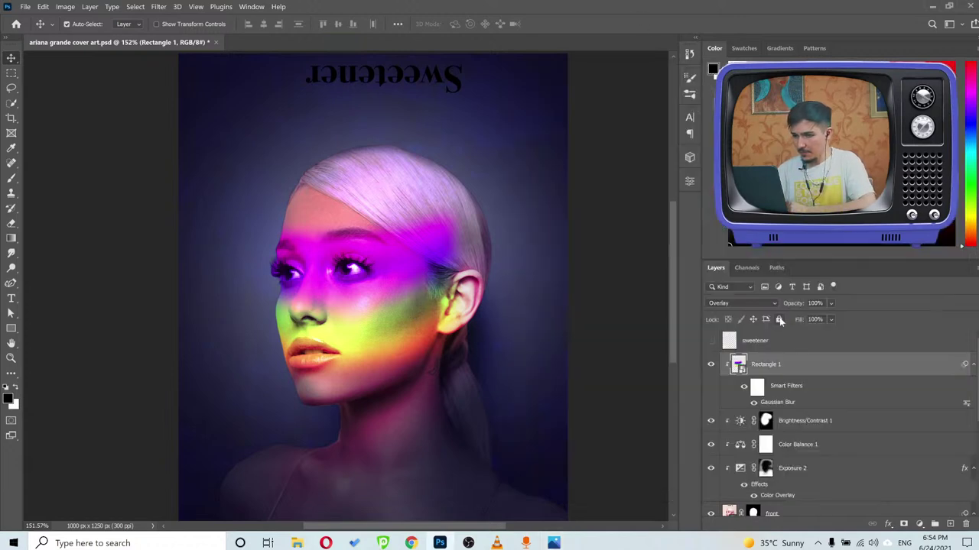
Rotate the rainbow rectangle to about -23.4 degrees, shift it slightly over the face, and apply the transform.
key("ctrl+t")
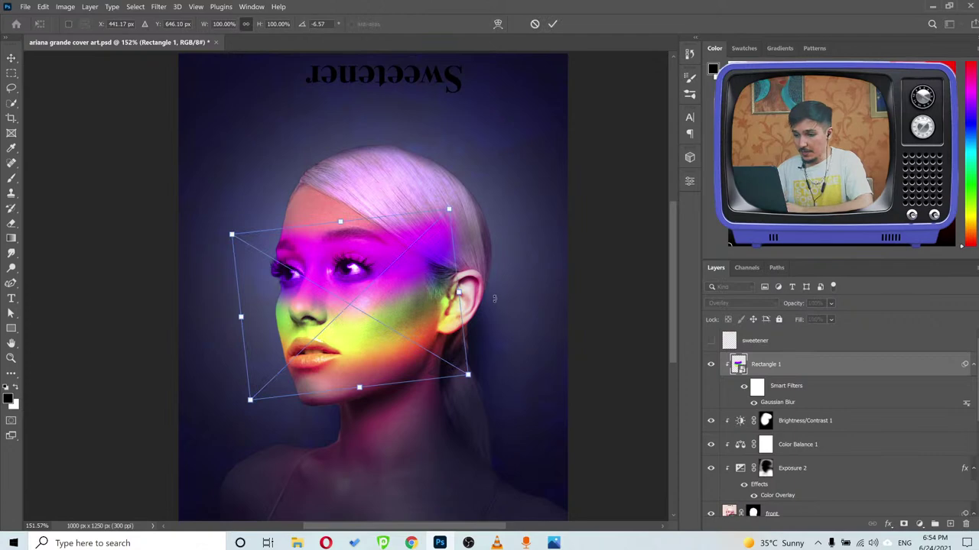
left_click_drag(494, 273, 491, 257)
left_click_drag(389, 317, 388, 307)
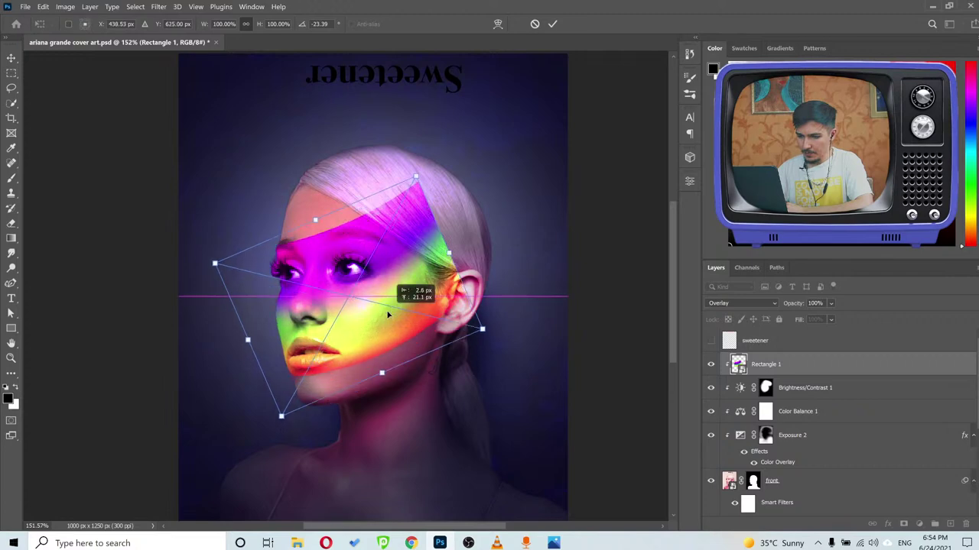
left_click(553, 24)
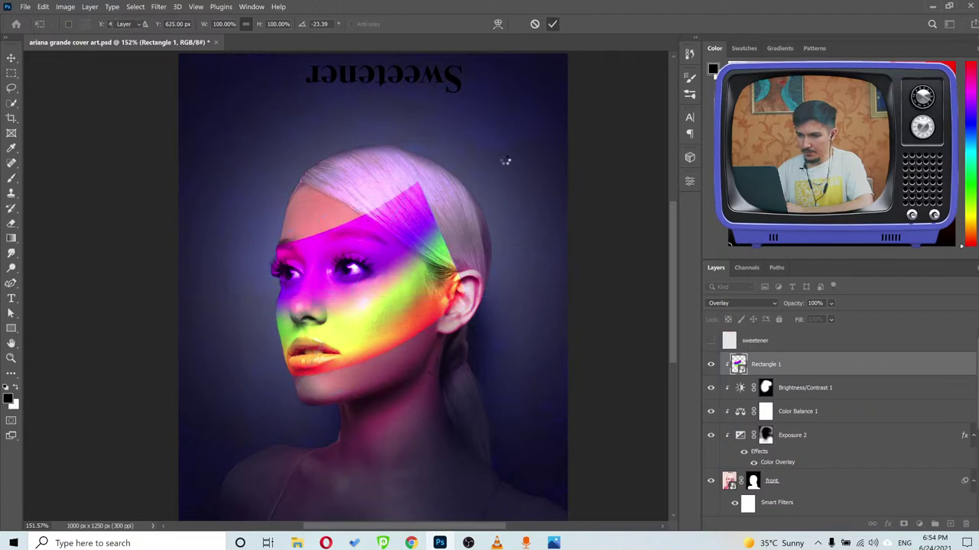
key("ctrl+f")
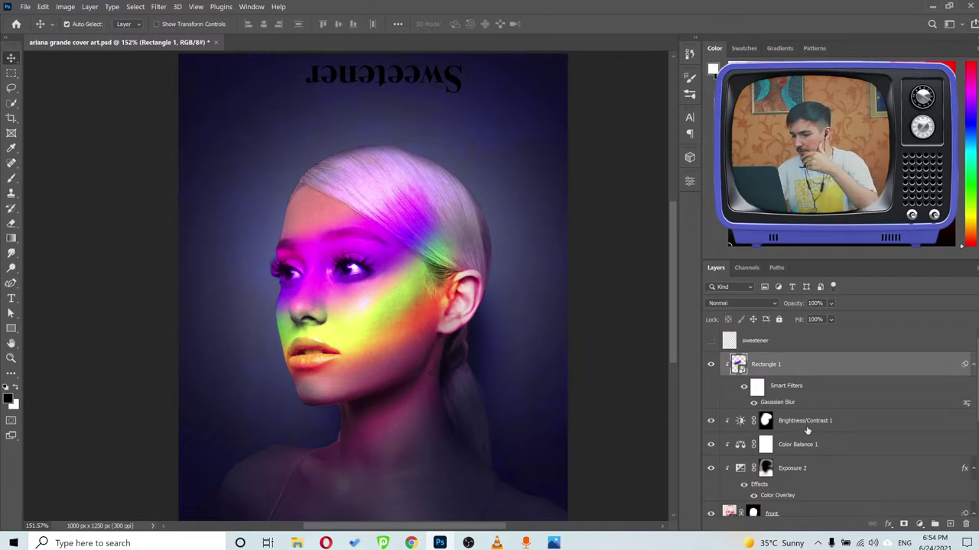
Adjust the brightness of the Brightness/Contrast 1 adjustment layer beneath the rainbow.
left_click(725, 427)
double_click(740, 422)
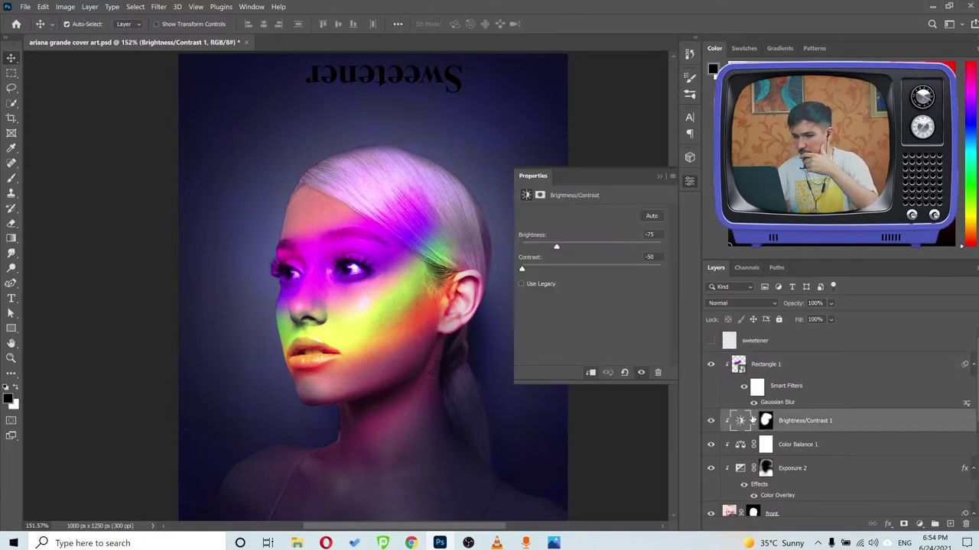
left_click_drag(545, 247, 564, 264)
left_click(659, 176)
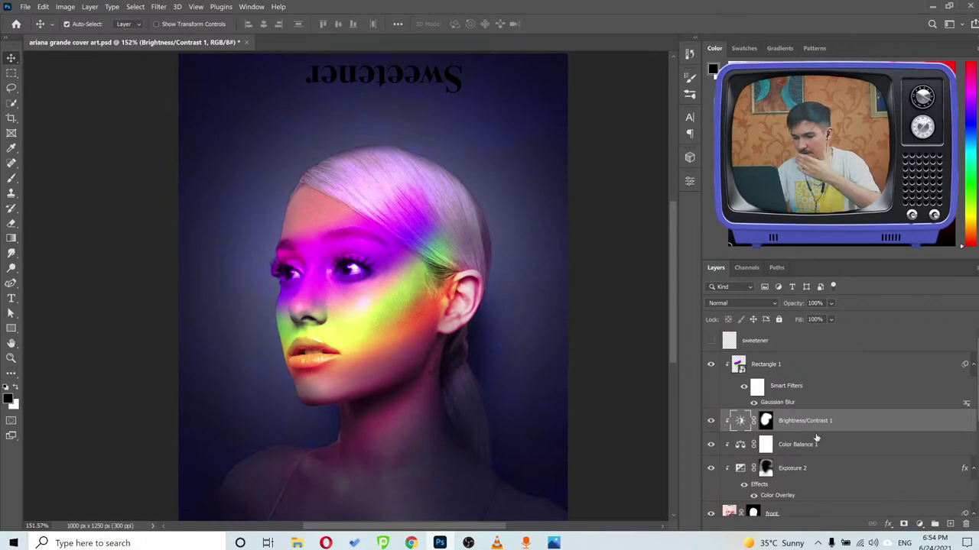
Add an Exposure adjustment above Brightness/Contrast 1 and lower its exposure to about -1.22.
left_click(805, 469)
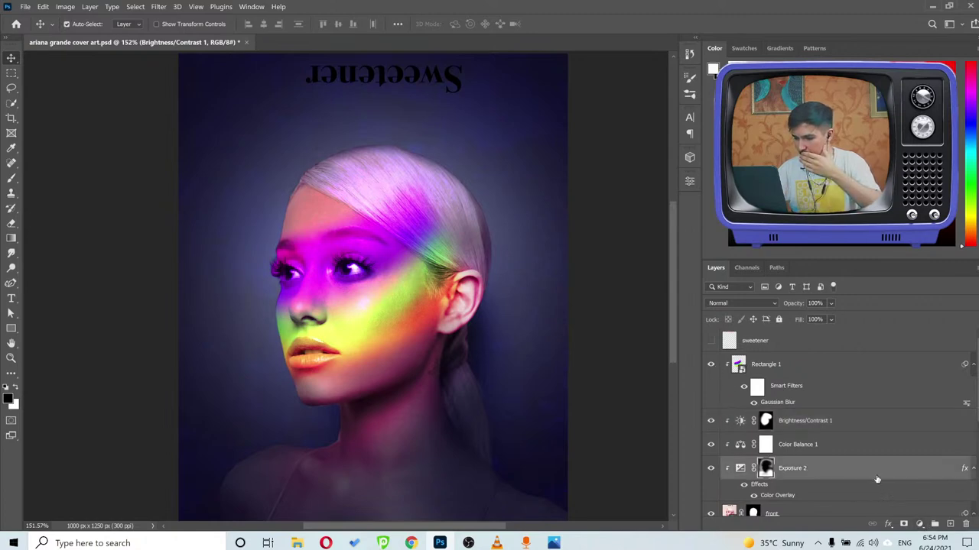
left_click(837, 423)
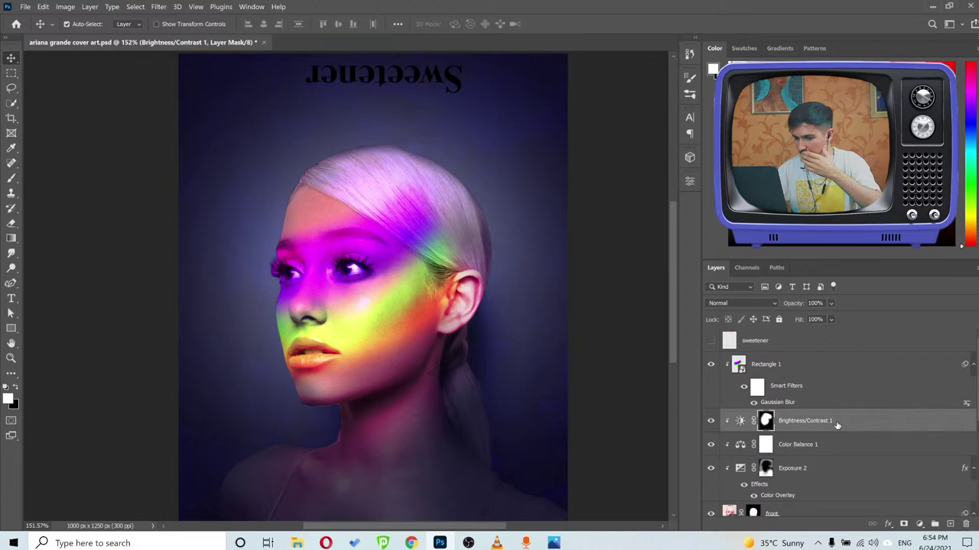
left_click(921, 525)
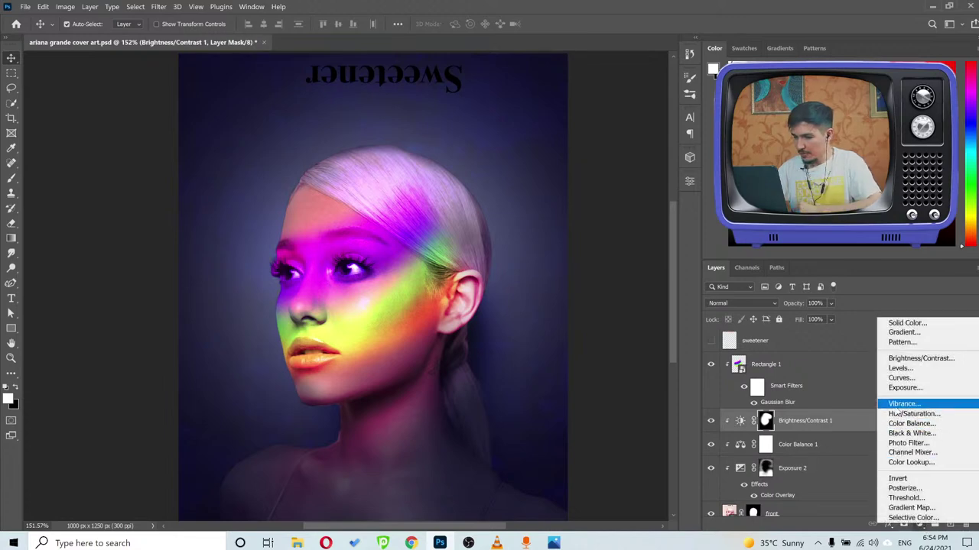
left_click(797, 371)
left_click_drag(591, 243, 579, 245)
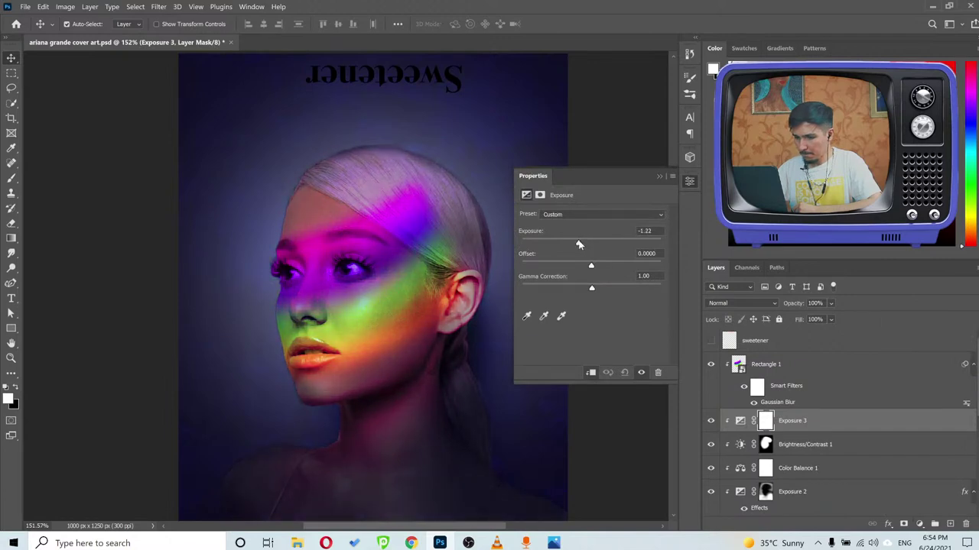
left_click(660, 176)
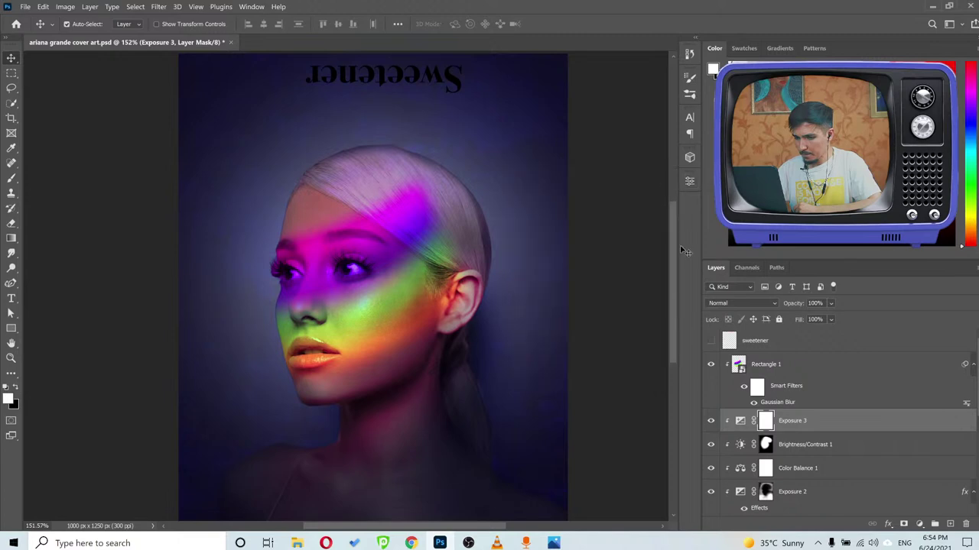
Hide Rectangle 1 and compare the portrait with and without Exposure 3 and against the reference cover.
left_click(712, 422)
key("ctrl+comma")
left_click(711, 365)
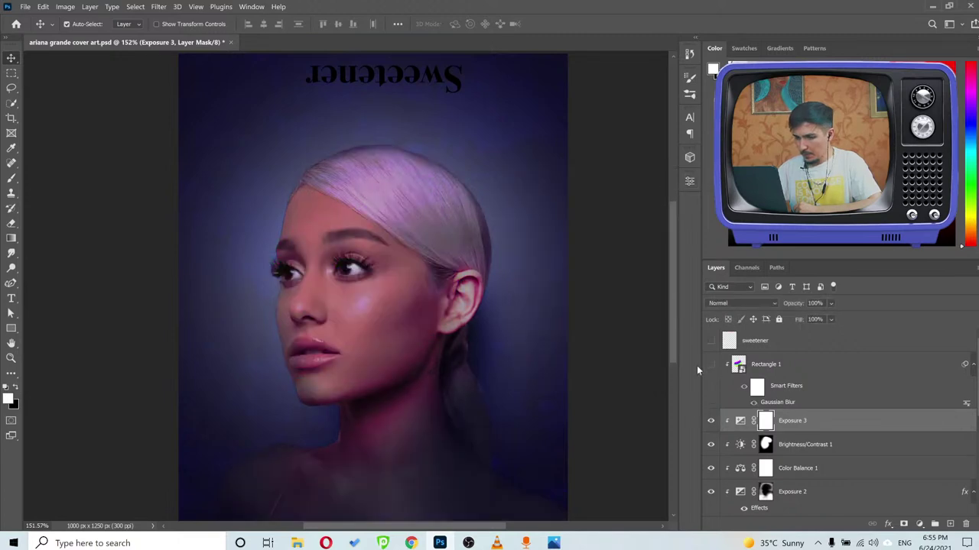
left_click(711, 427)
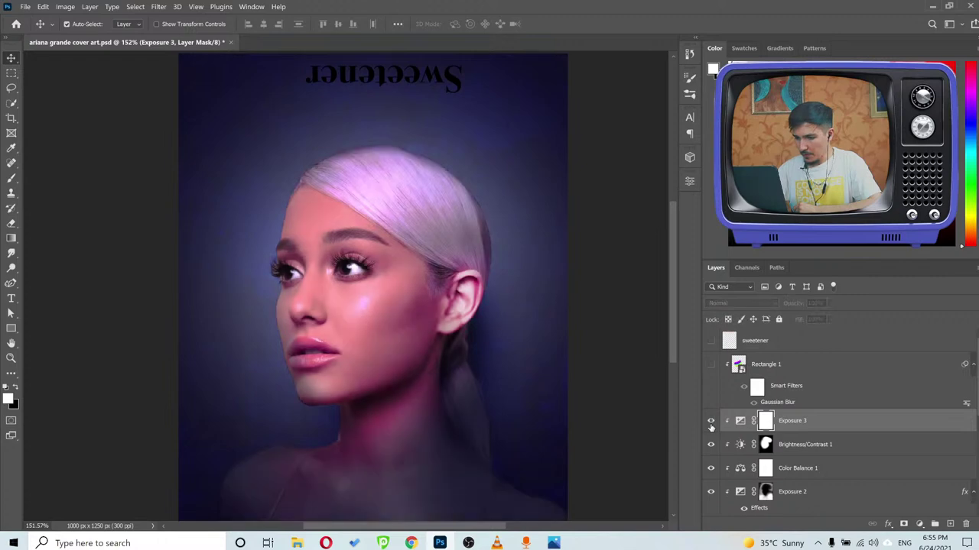
left_click(711, 427)
left_click(553, 542)
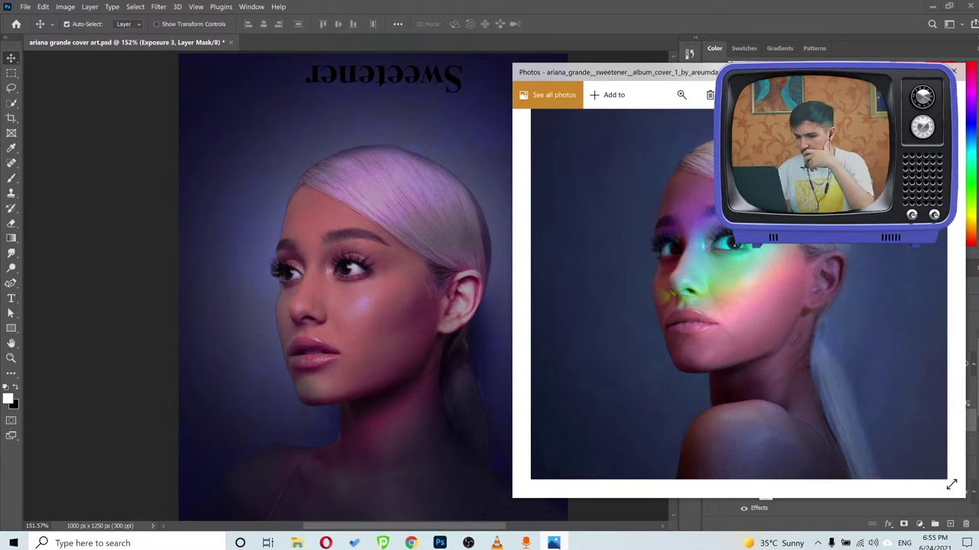
left_click(554, 543)
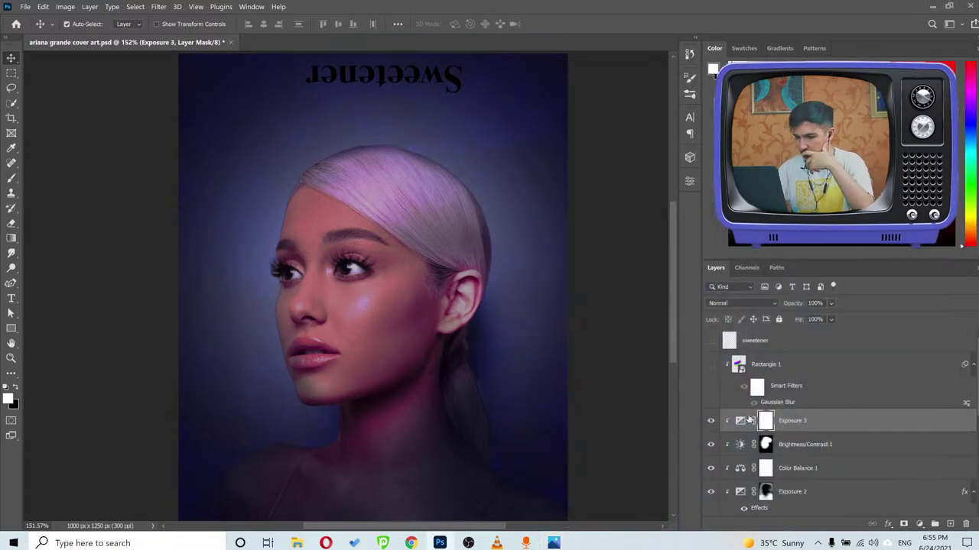
Set the exposure of the Exposure 3 adjustment to about -0.72.
double_click(740, 422)
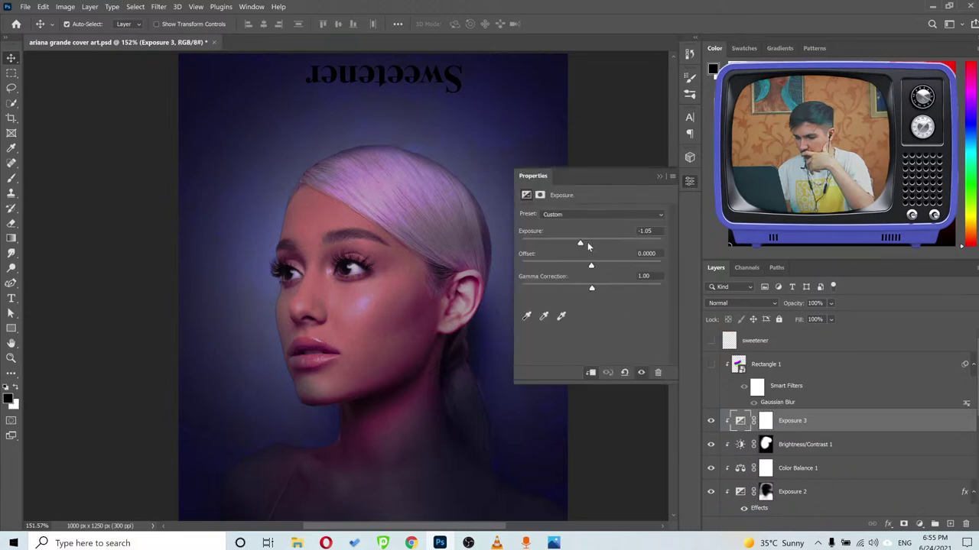
left_click_drag(581, 244, 584, 244)
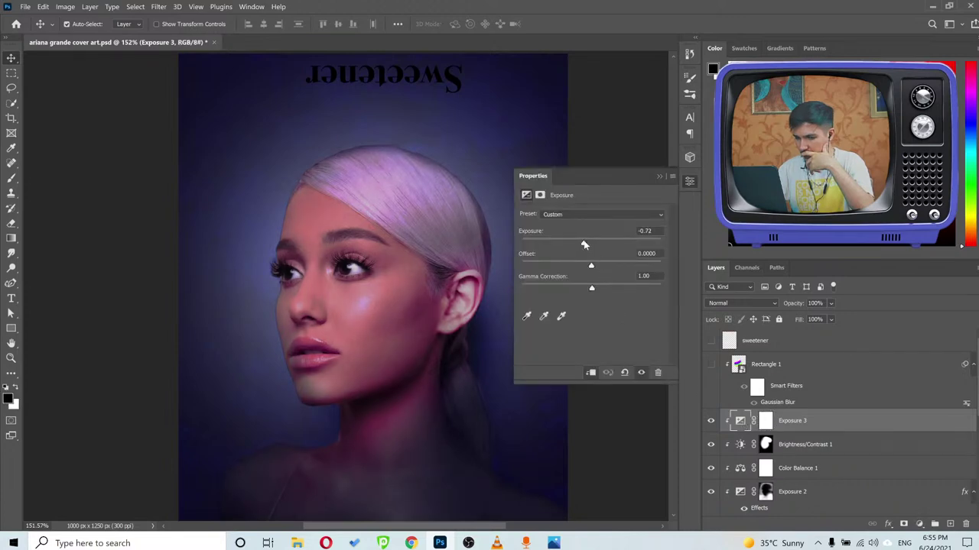
left_click(659, 176)
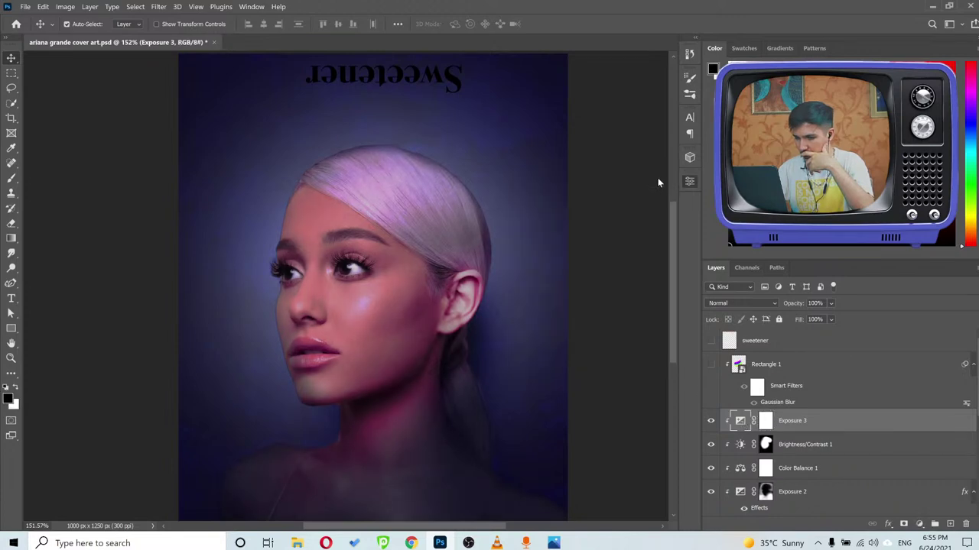
Show Rectangle 1 again and reduce its opacity to 73%.
left_click(711, 364)
left_click(762, 367)
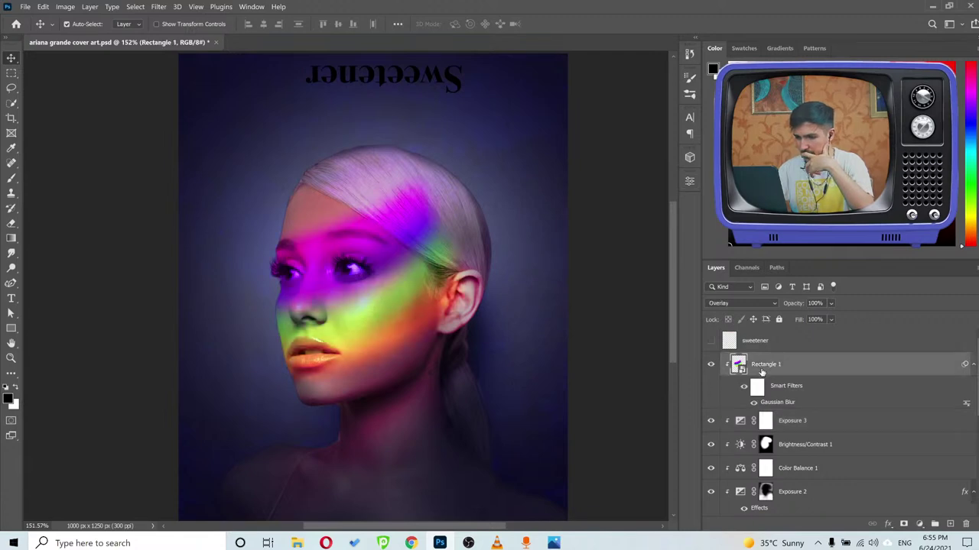
left_click(834, 321)
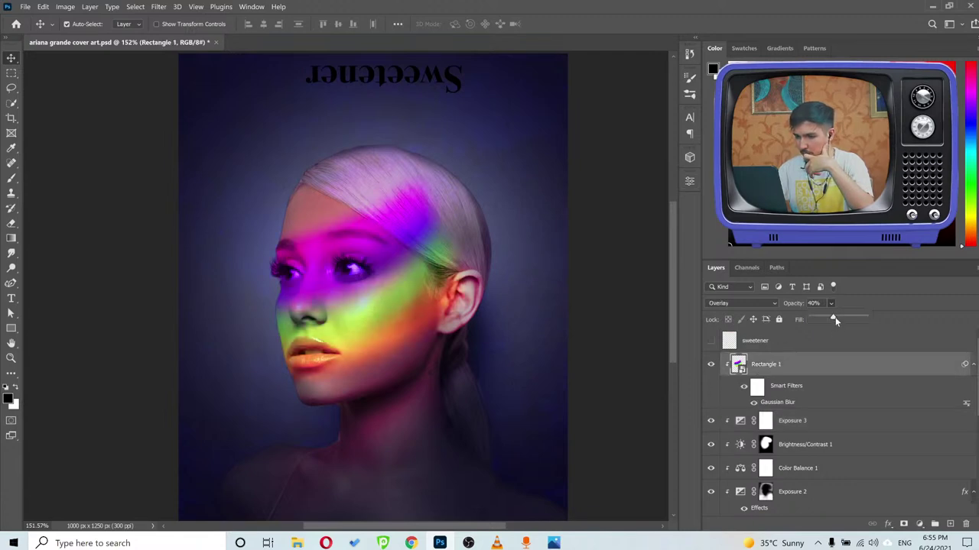
left_click_drag(836, 319, 850, 318)
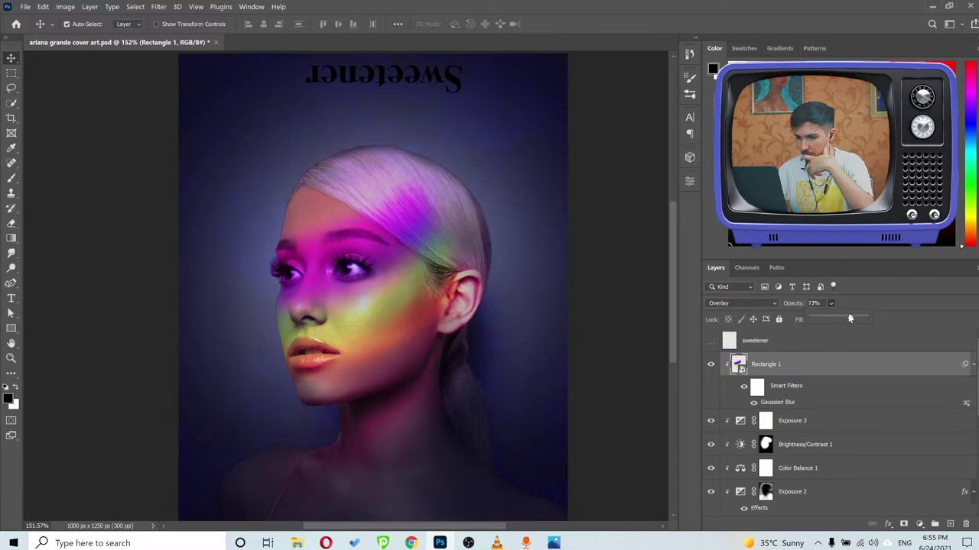
left_click(878, 295)
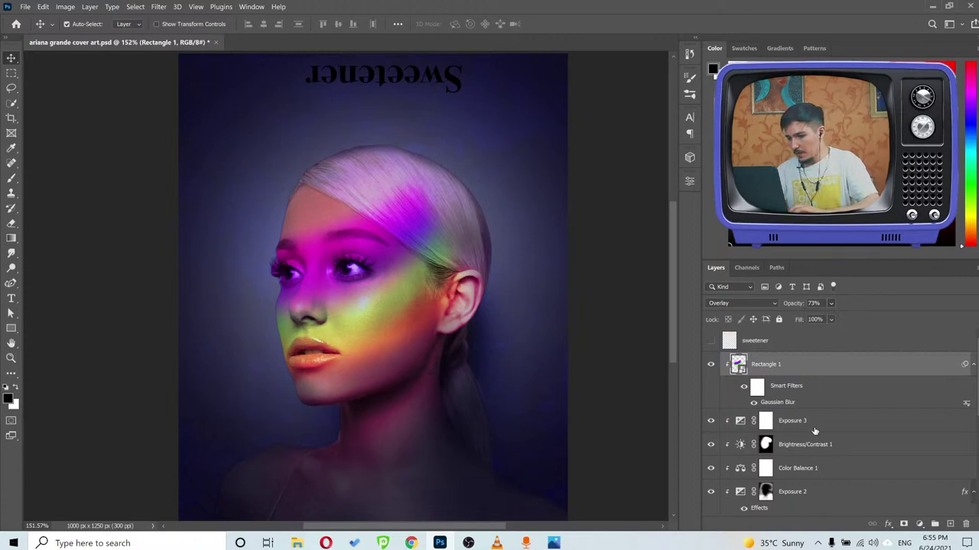
Add a layer mask to Rectangle 1 and paint with a large soft black brush to fade the rainbow over the hair.
left_click(904, 524)
key("x")
key("b")
mouse_move(426, 186)
left_mouse_down()
mouse_move(458, 185)
mouse_move(502, 207)
left_mouse_up()
key("x")
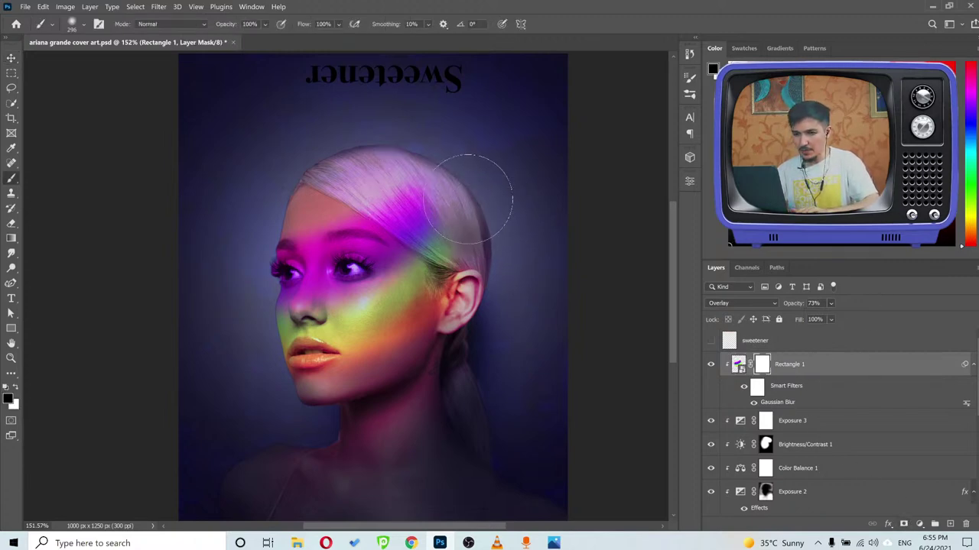
mouse_move(485, 166)
left_mouse_down()
mouse_move(448, 181)
mouse_move(520, 200)
mouse_move(490, 153)
left_mouse_up()
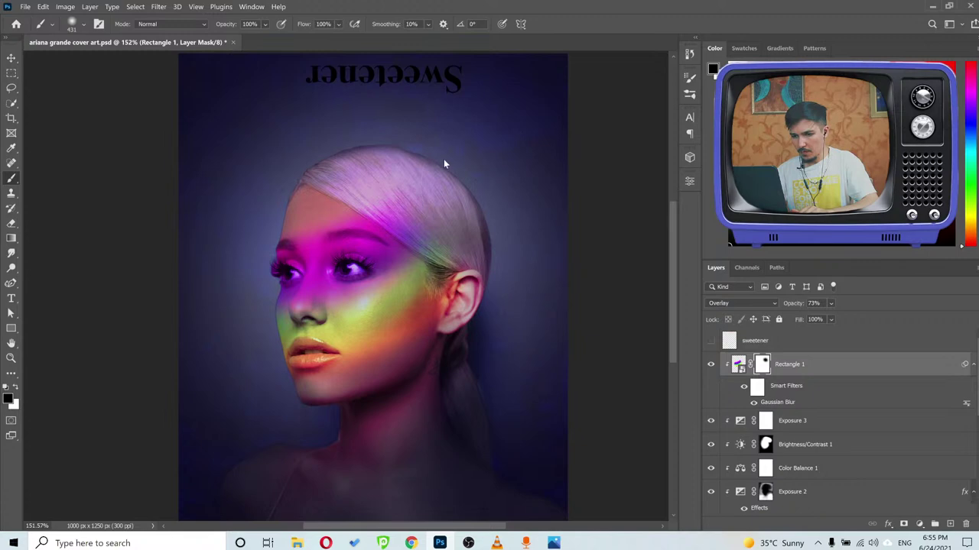
mouse_move(415, 123)
left_mouse_down()
mouse_move(469, 164)
mouse_move(502, 207)
mouse_move(444, 263)
left_mouse_up()
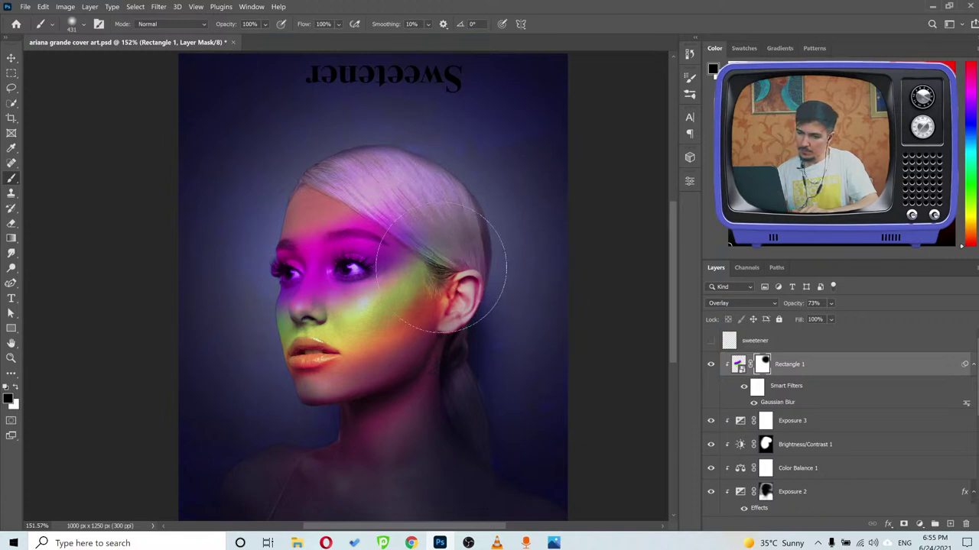
Examine the whole composition alongside the reference cover to compare the rainbow and the lighting.
scroll(312, 273, "down", 3)
key("v")
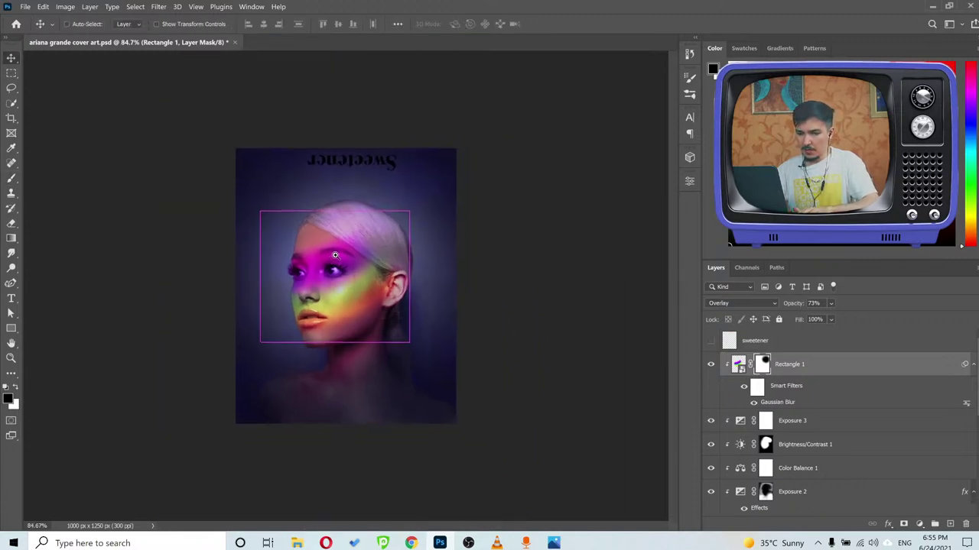
scroll(335, 256, "up", 1)
left_click(554, 543)
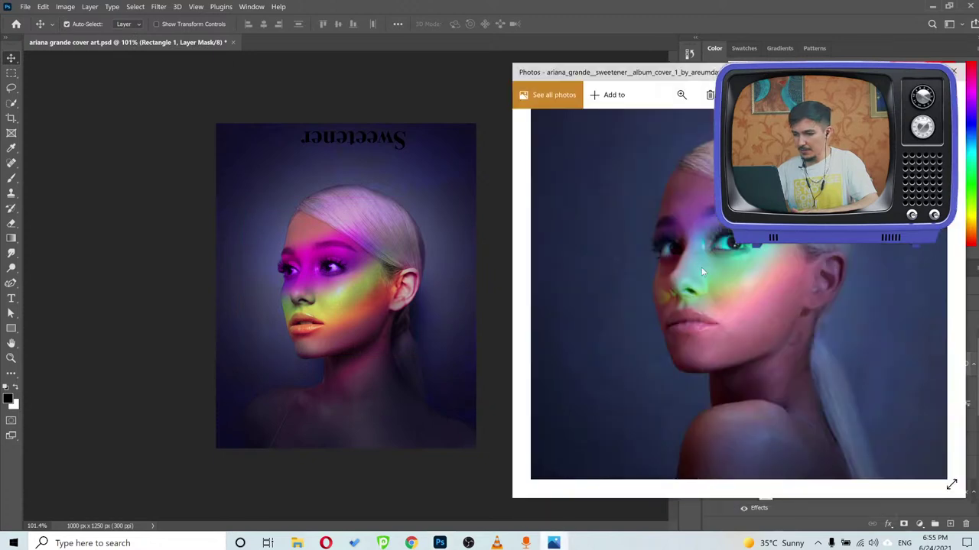
scroll(741, 285, "down", 2)
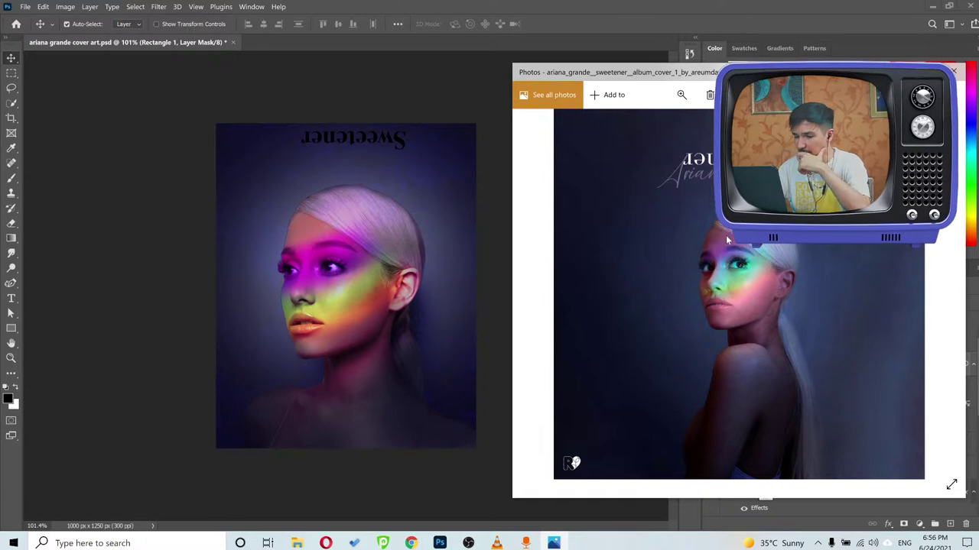
left_click(576, 13)
Paint white and black on the Exposure 2 mask with a large soft brush at 10% opacity and 20% flow to refine the face shading.
left_click(767, 494)
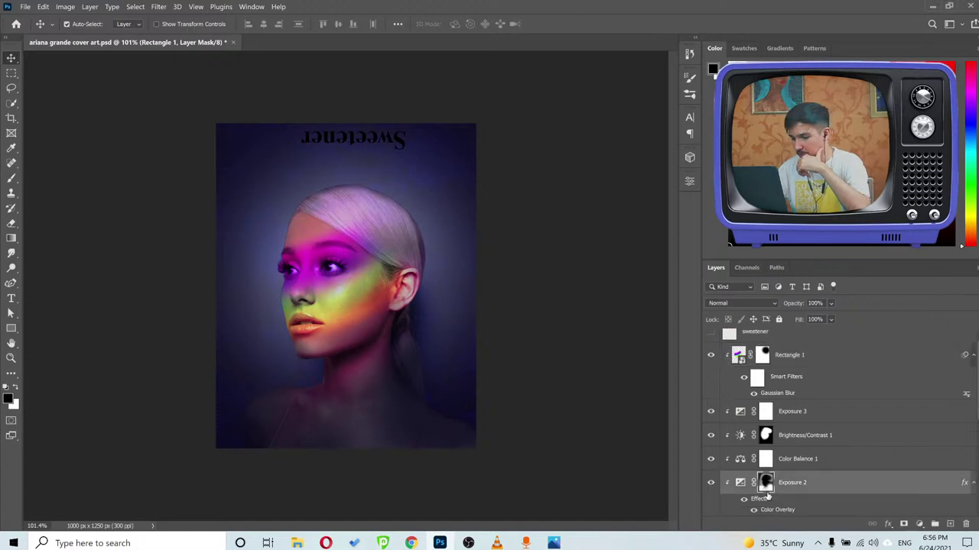
key("b")
scroll(285, 250, "up", 4)
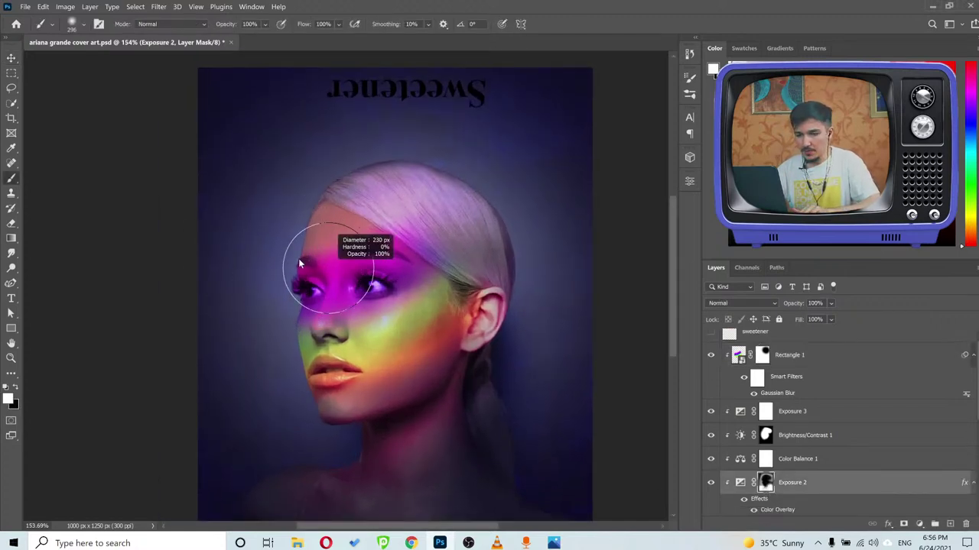
key("2")
key("shift+2")
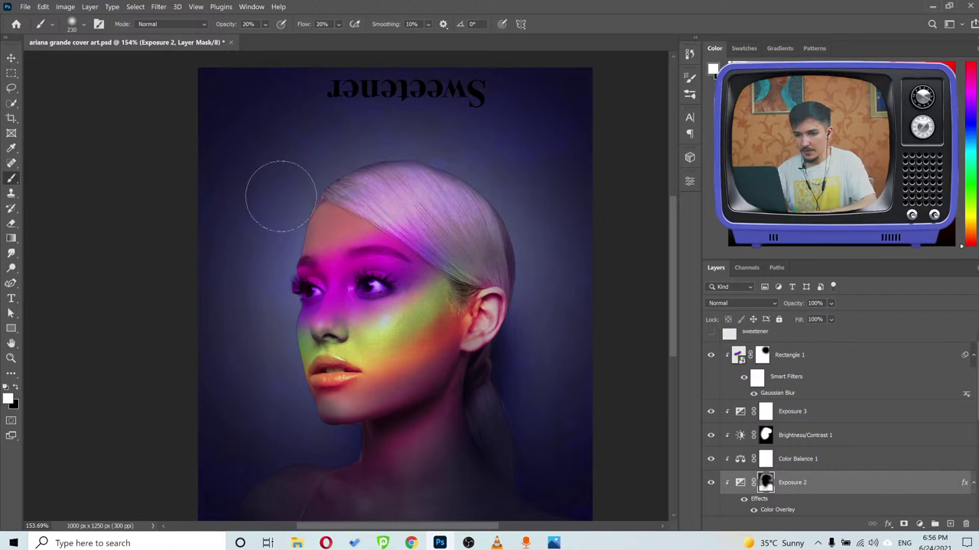
key("1")
right_click(262, 192, "alt")
mouse_move(299, 183)
left_mouse_down()
mouse_move(263, 324)
mouse_move(292, 421)
mouse_move(270, 321)
mouse_move(387, 232)
mouse_move(271, 214)
mouse_move(265, 222)
mouse_move(282, 173)
mouse_move(240, 253)
mouse_move(256, 259)
mouse_move(256, 332)
mouse_move(245, 349)
mouse_move(310, 248)
mouse_move(391, 251)
mouse_move(361, 248)
mouse_move(341, 230)
mouse_move(370, 269)
mouse_move(386, 356)
mouse_move(427, 340)
mouse_move(347, 386)
mouse_move(429, 358)
left_mouse_up()
right_click(338, 205, "alt")
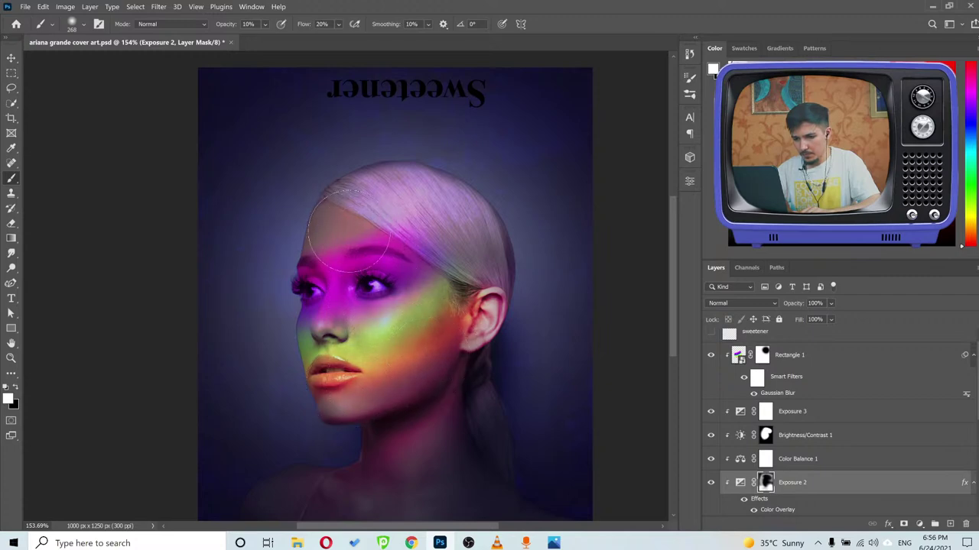
left_click_drag(375, 289, 345, 297)
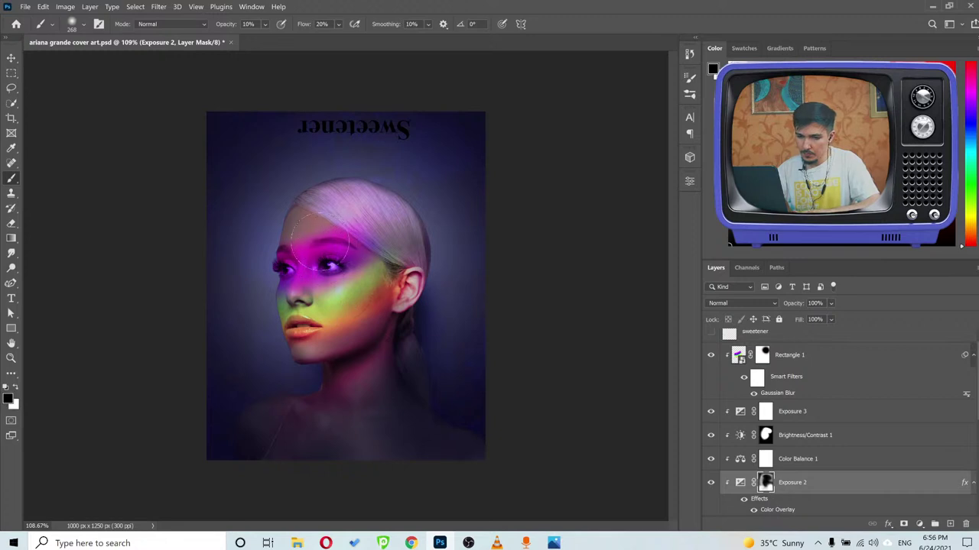
mouse_move(314, 249)
left_mouse_down()
mouse_move(319, 260)
mouse_move(344, 241)
left_mouse_up()
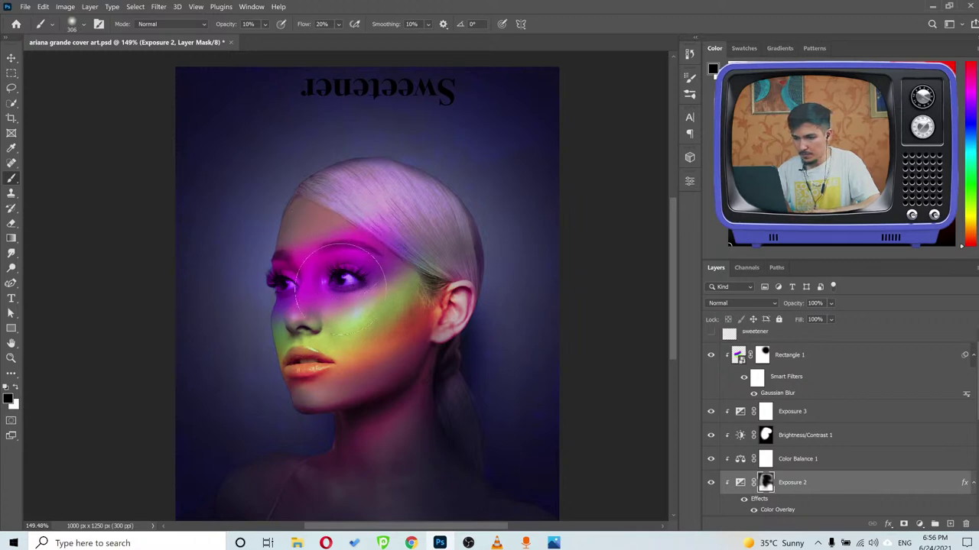
scroll(352, 273, "down", 2)
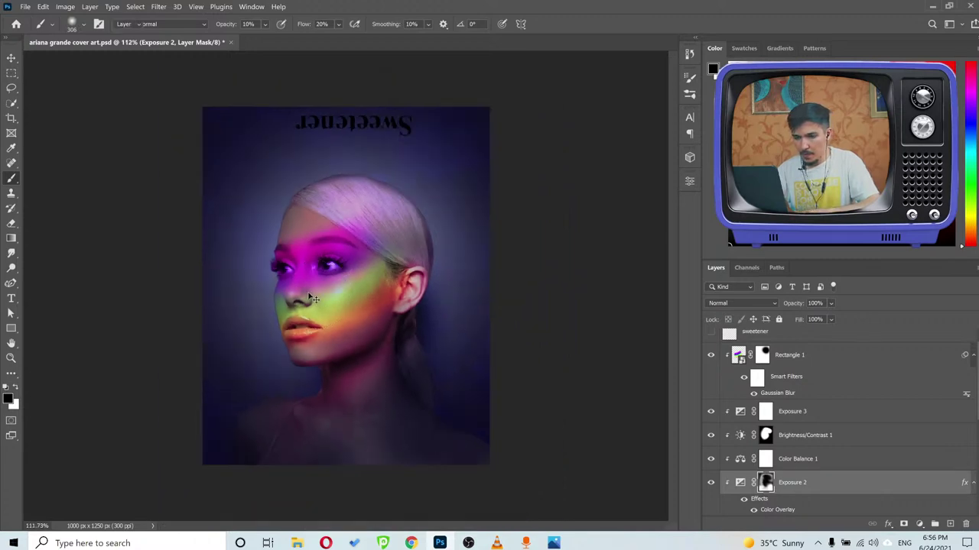
Hide Rectangle 1 and inspect the outline of the face beside the eye and nose at high magnification.
key("v")
scroll(312, 242, "up", 5)
scroll(321, 153, "up", 3)
scroll(321, 153, "down", 5)
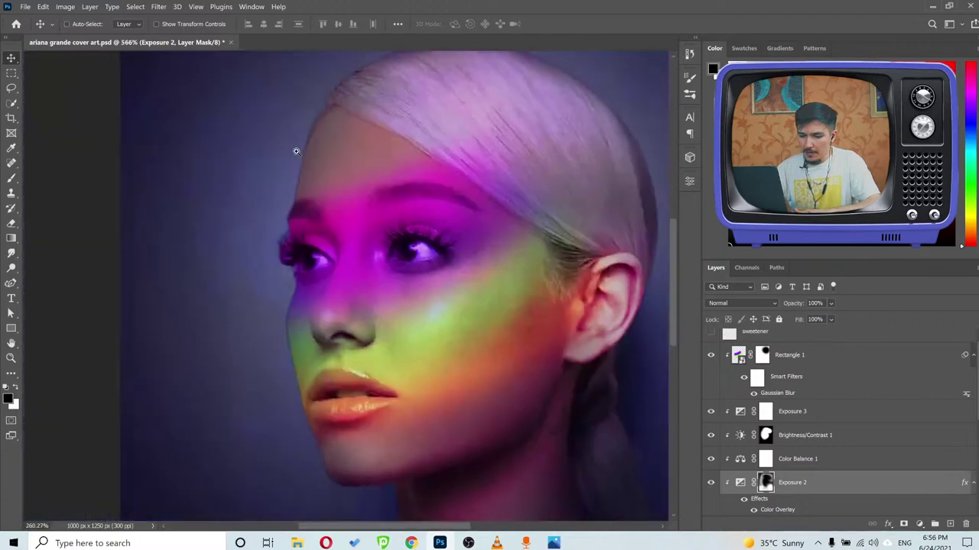
scroll(295, 148, "down", 2)
scroll(281, 263, "up", 4)
scroll(281, 268, "up", 1)
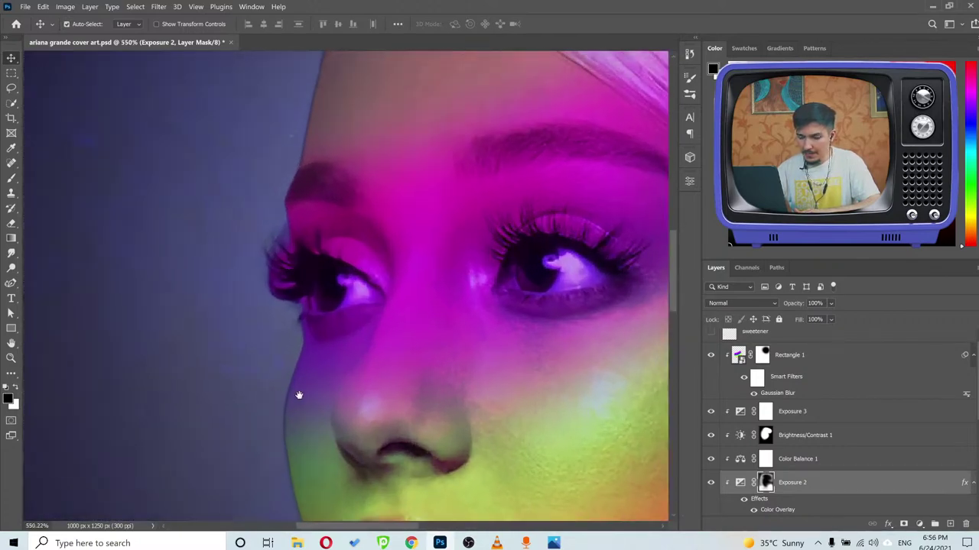
left_click_drag(301, 390, 330, 322)
scroll(330, 324, "up", 1)
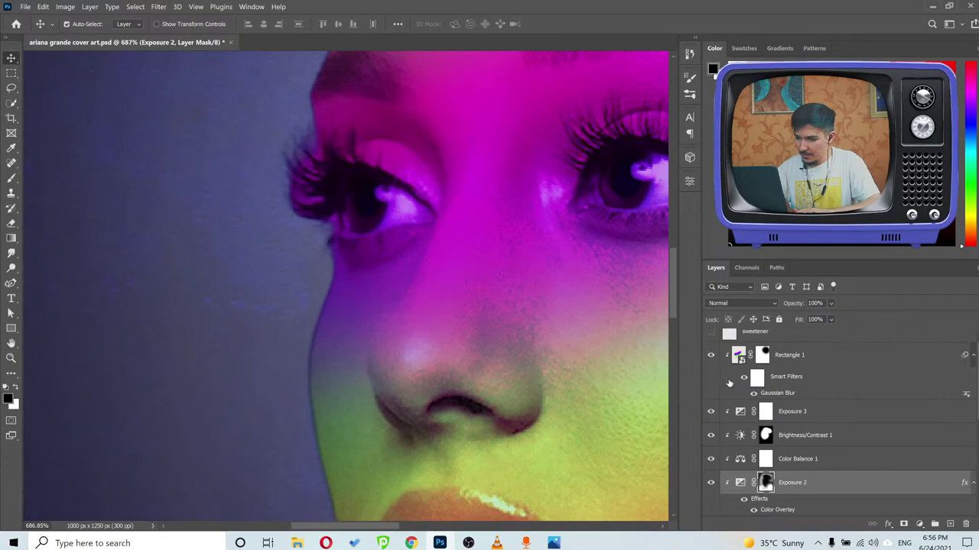
left_click(711, 356)
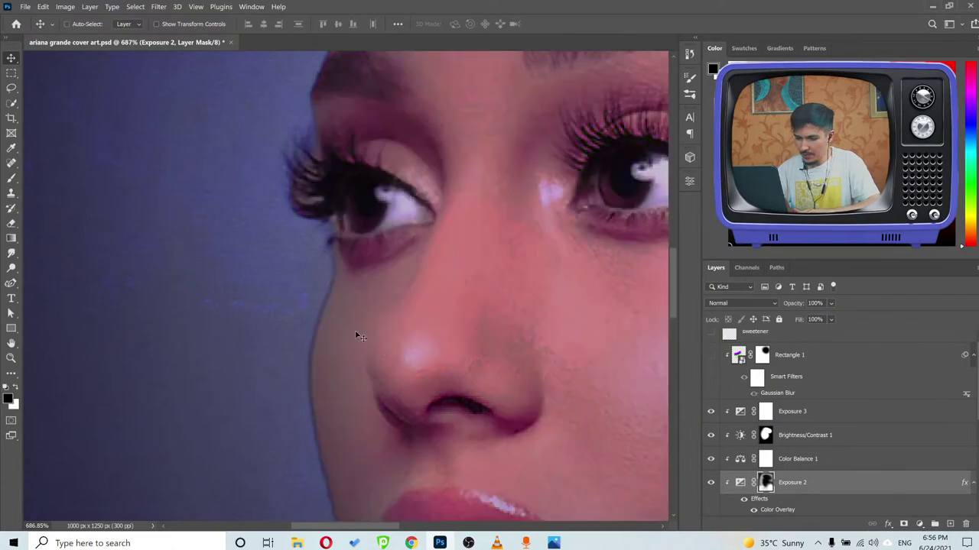
scroll(364, 339, "up", 4)
Compare the background with and without the mona-eendra texture layer below the front layer, leaving the texture hidden.
key("alt+comma")
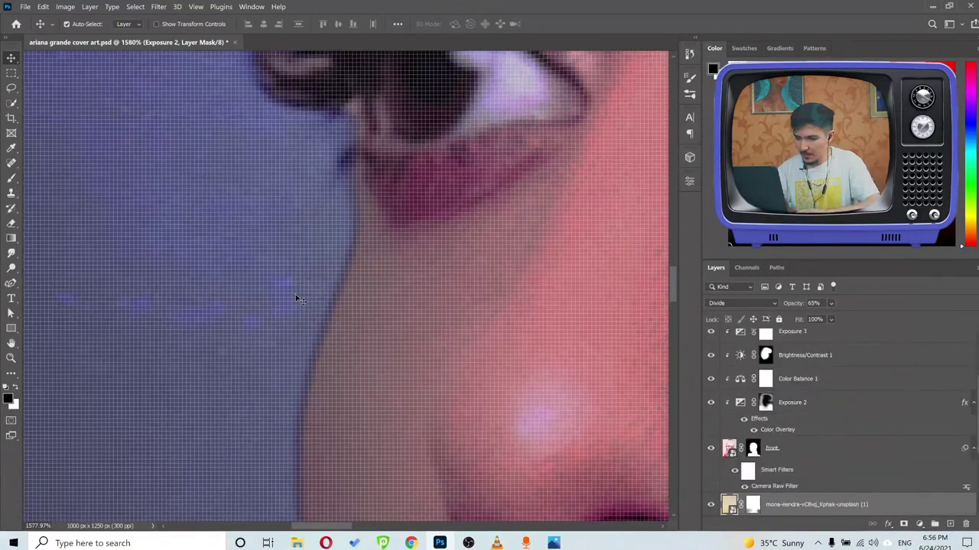
left_click(705, 507)
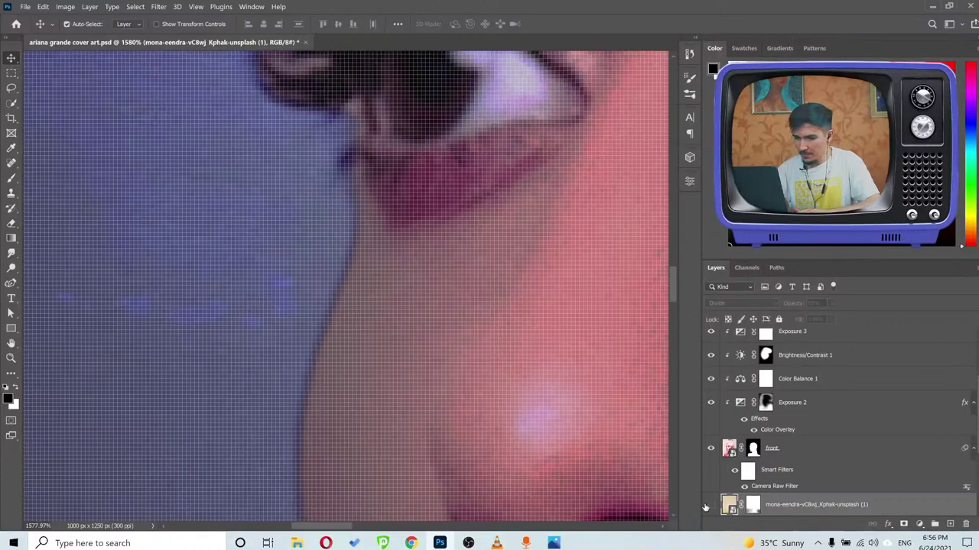
left_click(707, 506)
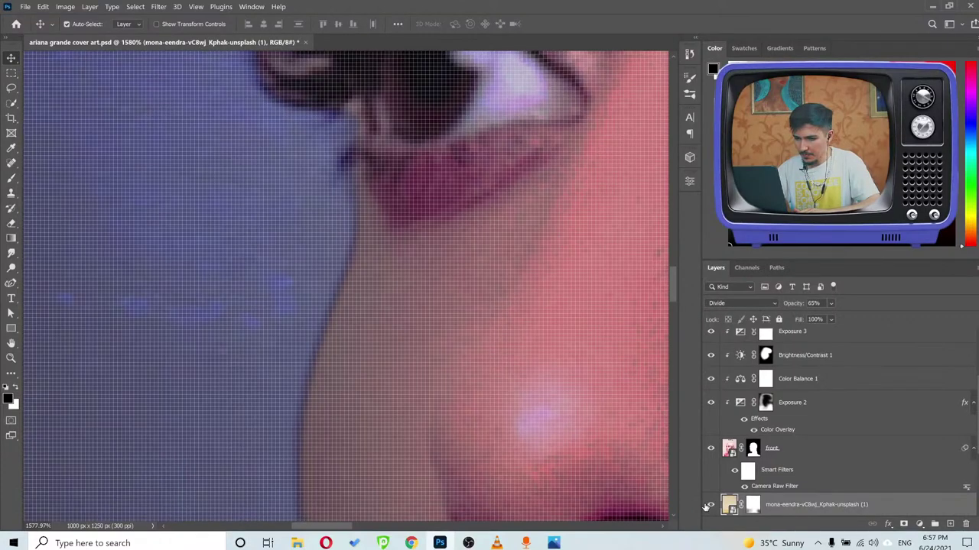
left_click(707, 507)
Paint white on the background layer's mask with an 11 px brush at 100% opacity and flow along the face edge below the eye.
scroll(774, 462, "down", 4)
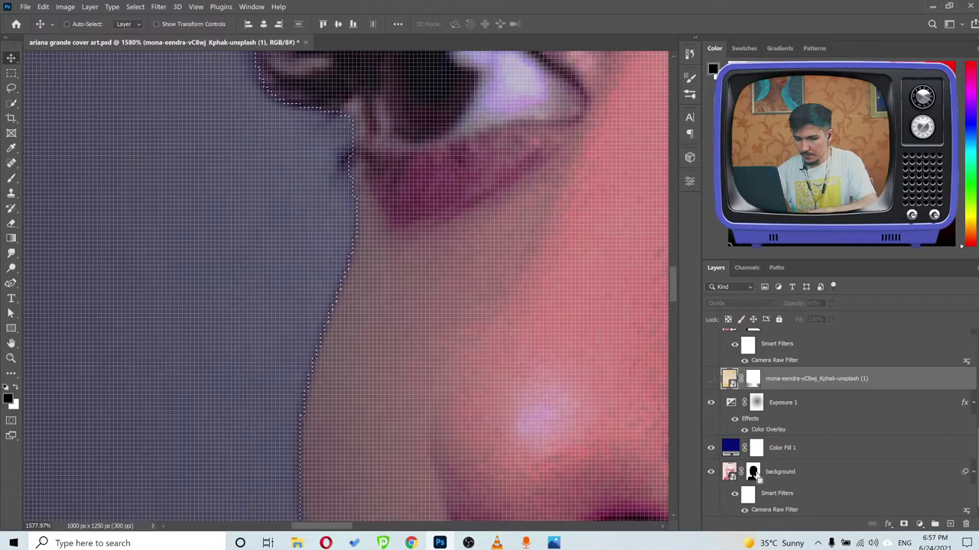
left_click(753, 474)
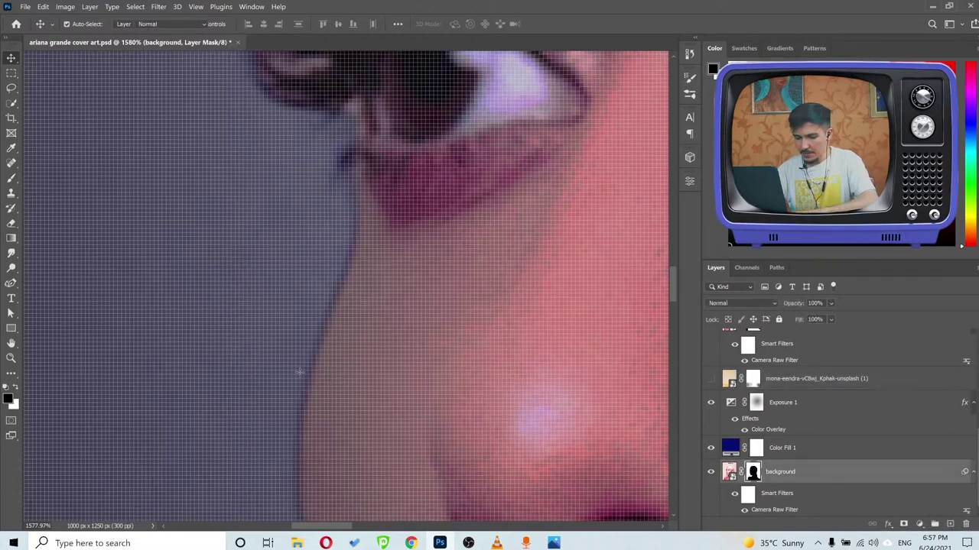
key("b")
left_click_drag(264, 318, 218, 319)
key("x")
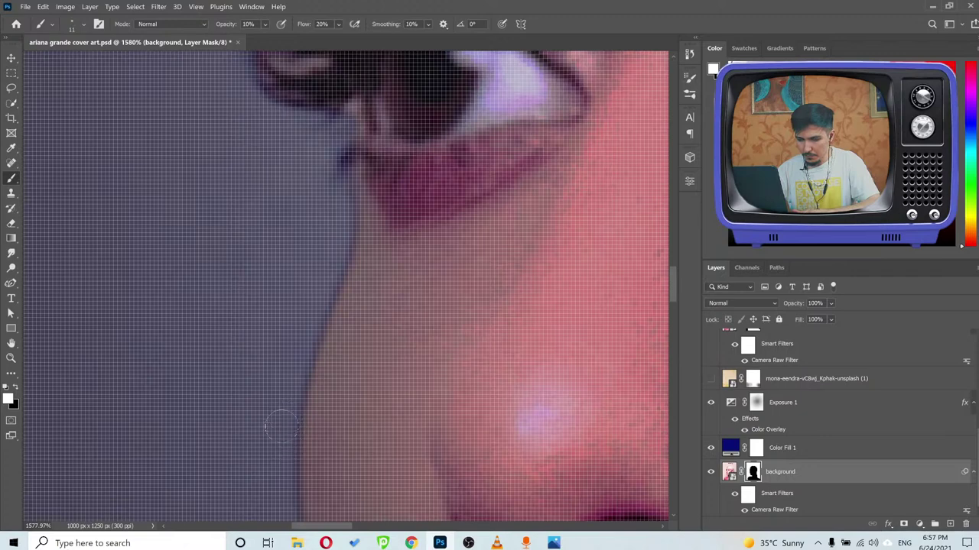
key("x")
key("x")
key("0")
key("shift+0")
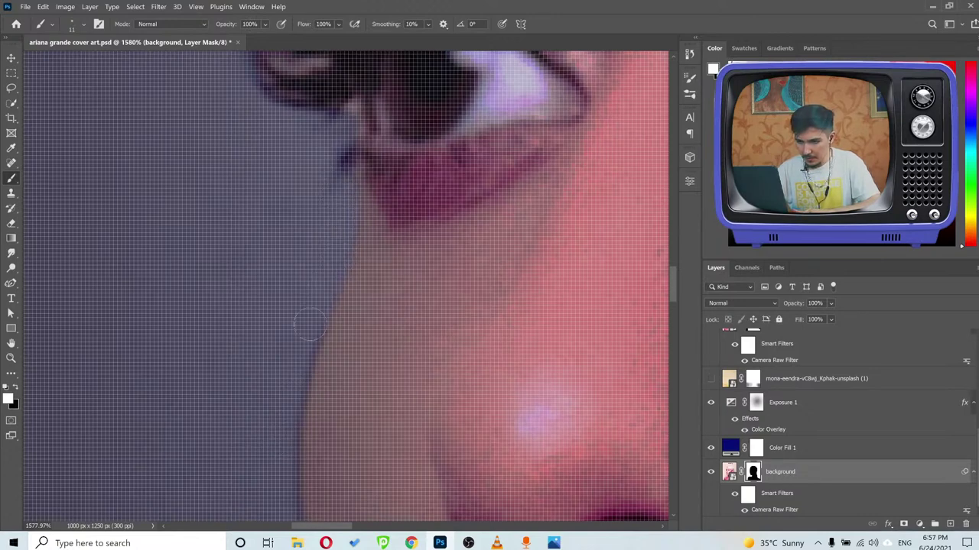
left_click_drag(255, 380, 312, 113)
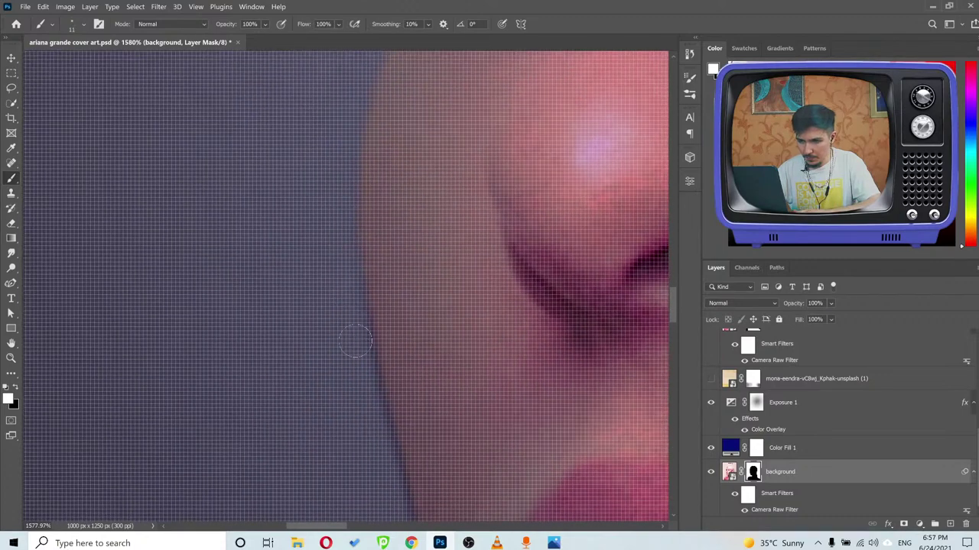
Extend the white painting on the background mask along the face outline past the nose and lips to the chin.
left_click_drag(338, 326, 295, 66)
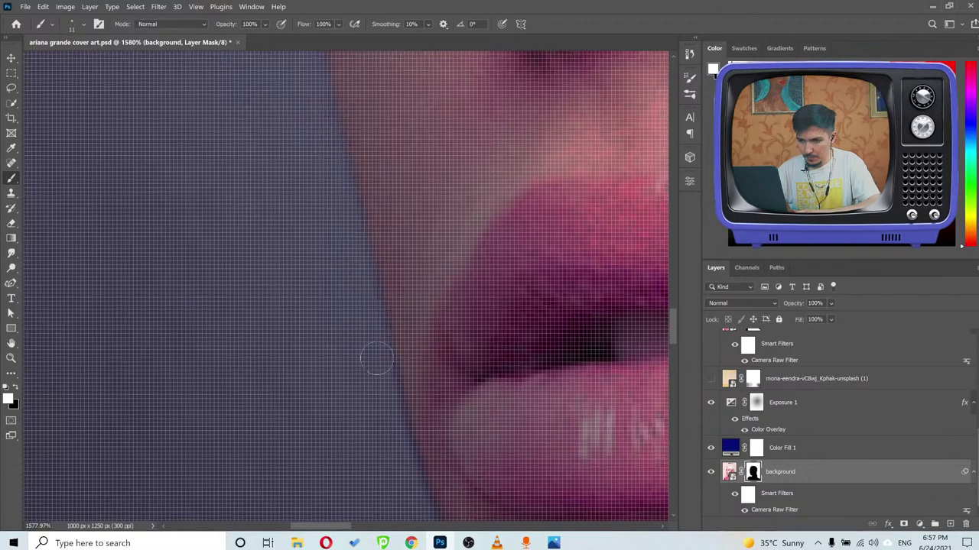
left_click_drag(330, 340, 266, 126)
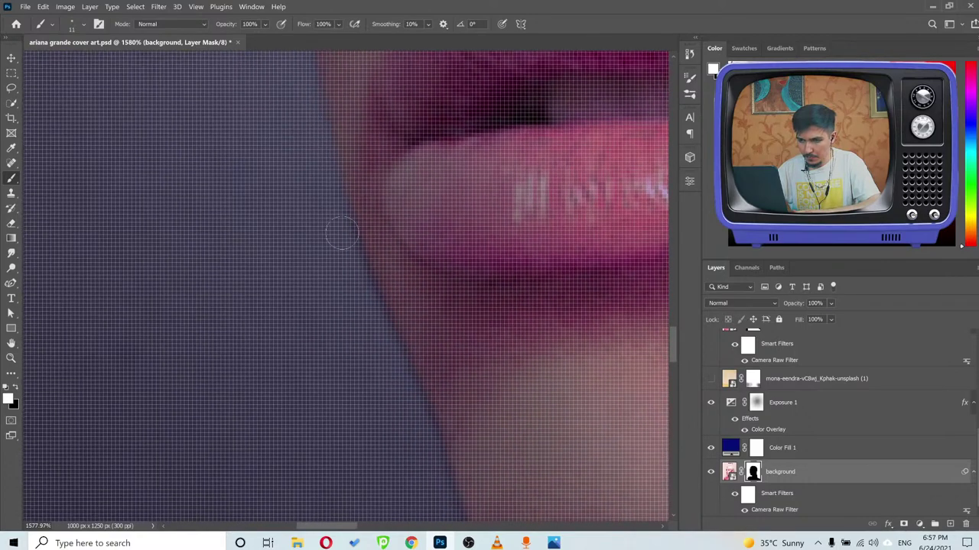
mouse_move(394, 373)
left_mouse_down()
mouse_move(240, 127)
mouse_move(247, 92)
left_mouse_up()
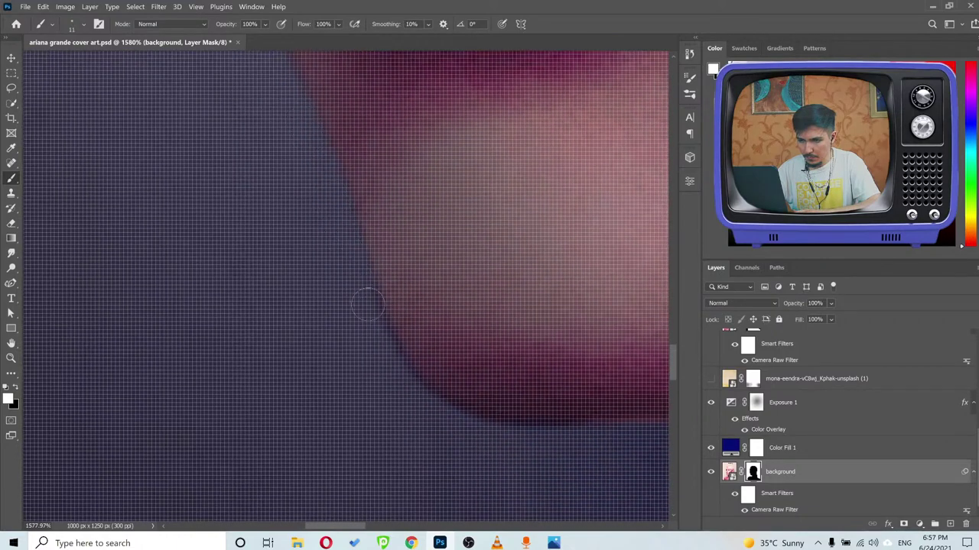
scroll(419, 362, "down", 10)
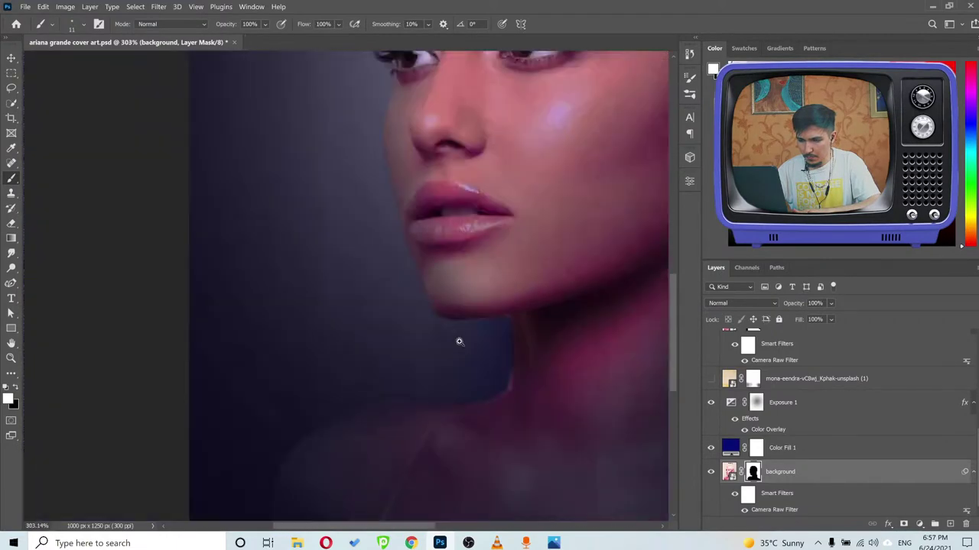
Show Rectangle 1 again and lower its opacity to 50%.
key("v")
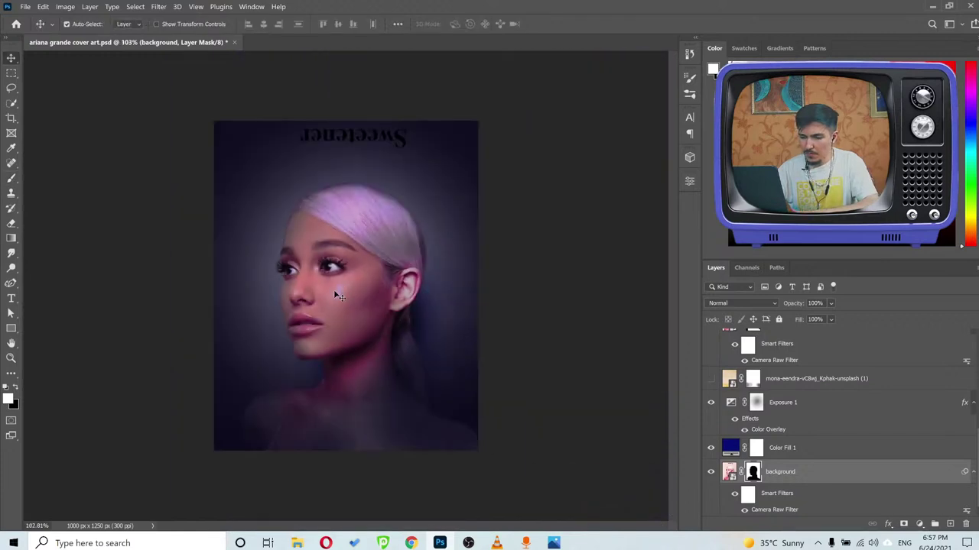
scroll(809, 423, "up", 5)
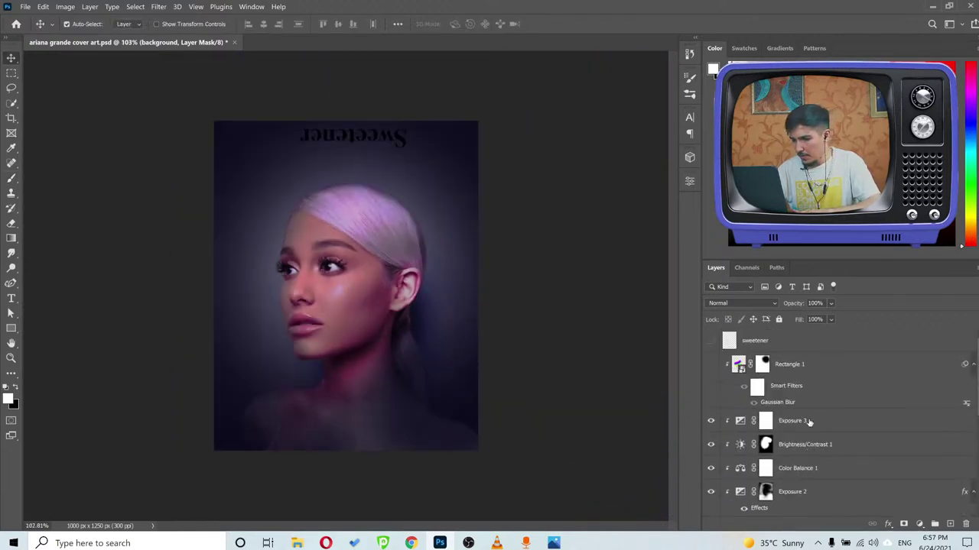
left_click(711, 366)
left_click(791, 365)
left_click_drag(822, 304, 798, 309)
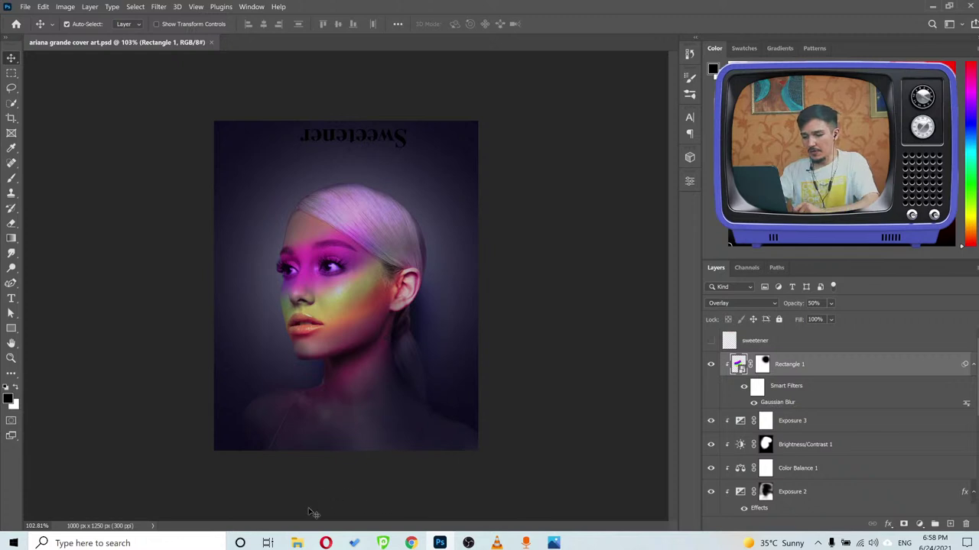
Switch to File Explorer and view the reference JPG of the singer wearing a crystal crown from the LIVE #4 - ariana grande folder.
left_click(296, 543)
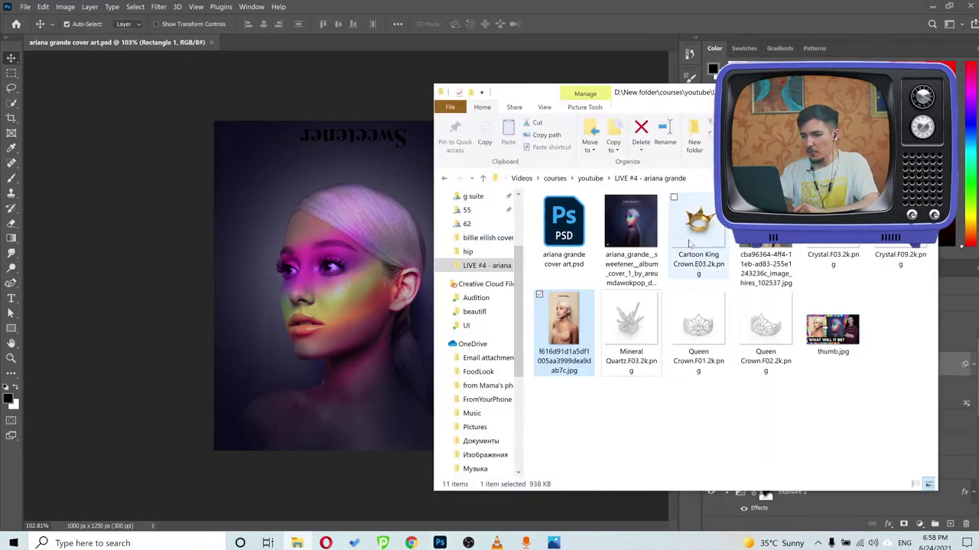
left_click(765, 268)
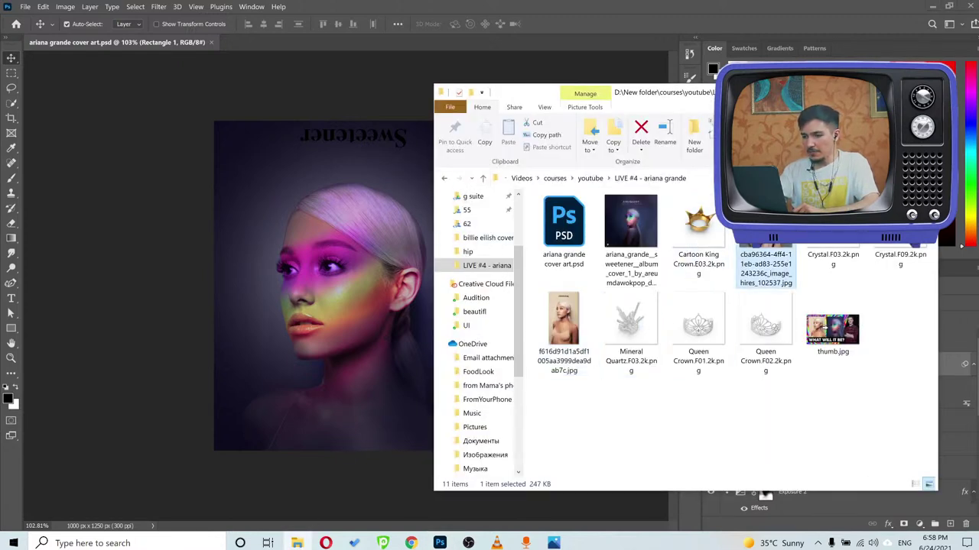
key("Return")
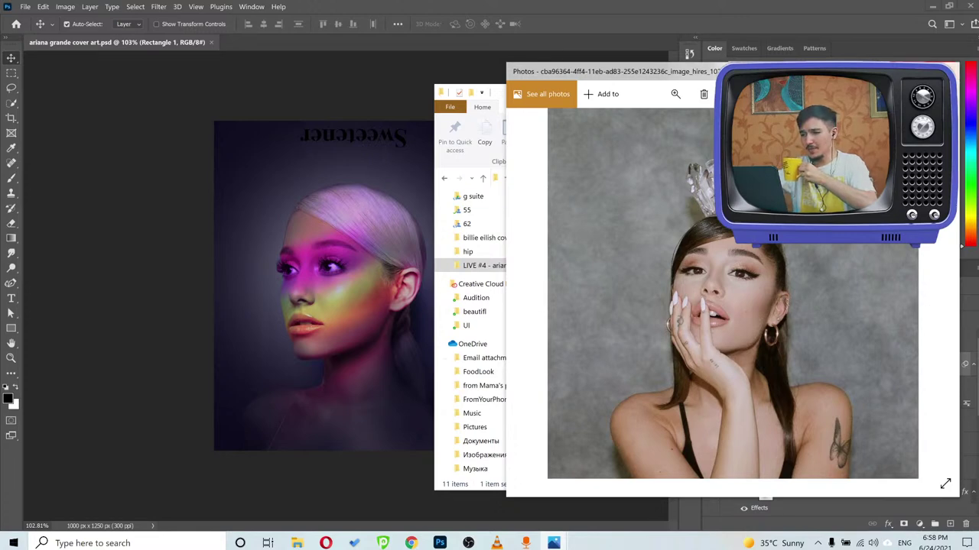
left_click(950, 71)
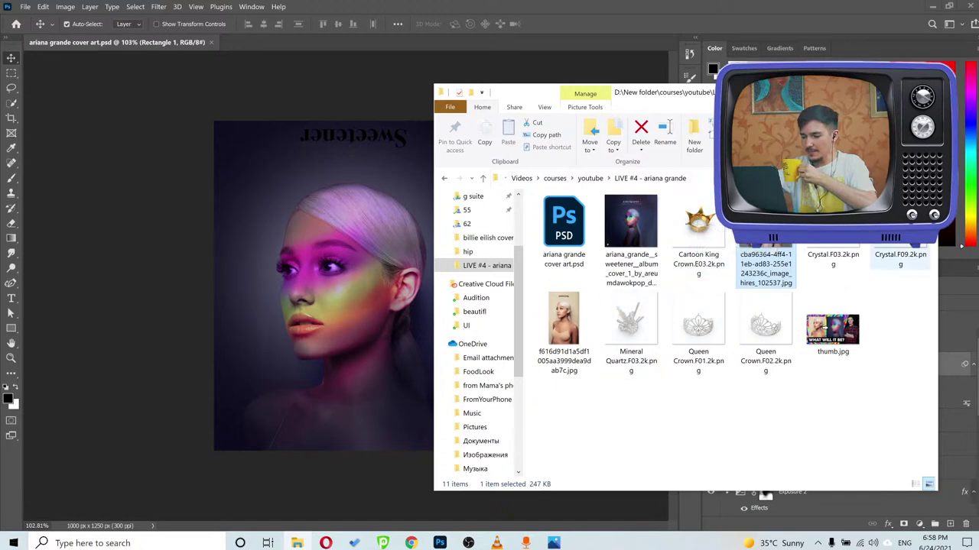
Display the folder's files as extra large icons, look through the crystal and crown images, and select Queen Crown.F01.2k.png.
left_click(545, 108)
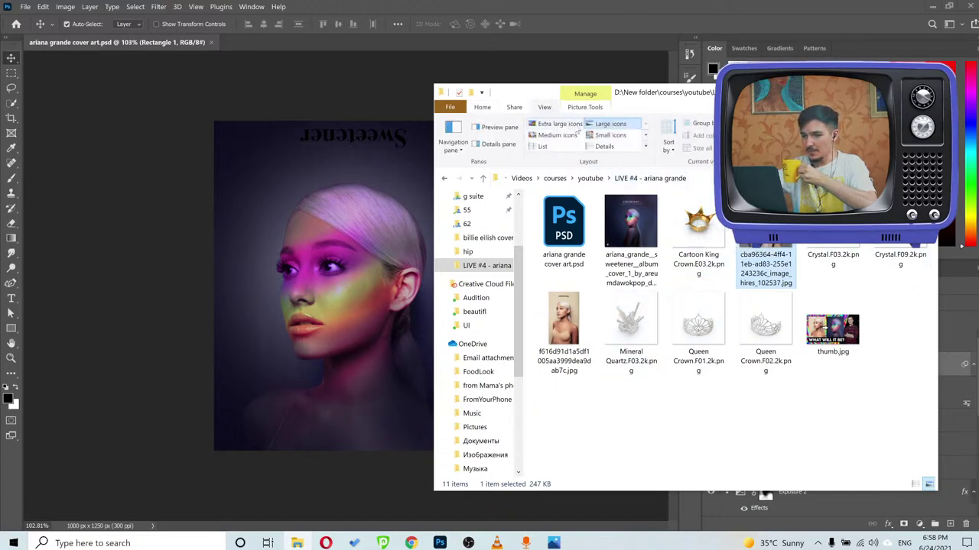
left_click(560, 124)
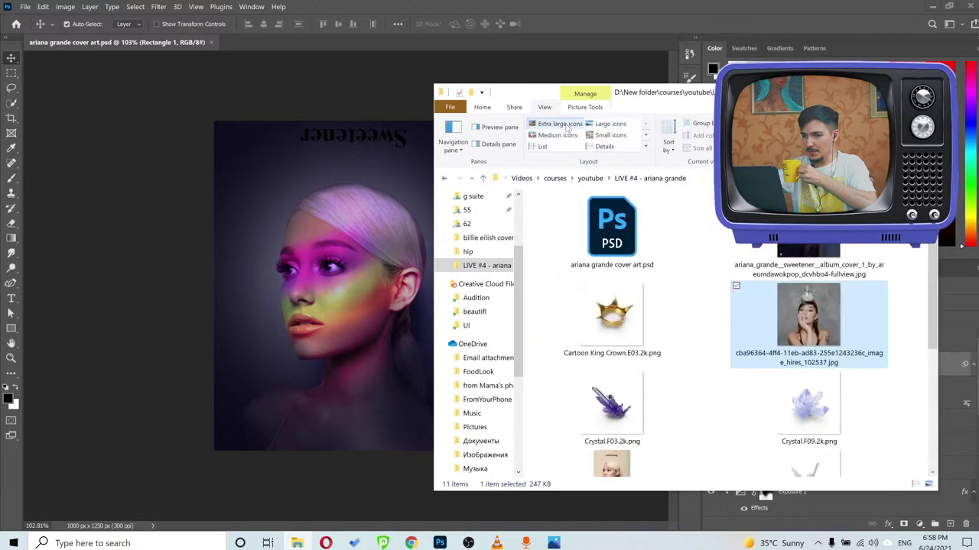
left_click(799, 409)
scroll(932, 332, "down", 1)
left_click_drag(527, 92, 258, 90)
left_click(552, 386)
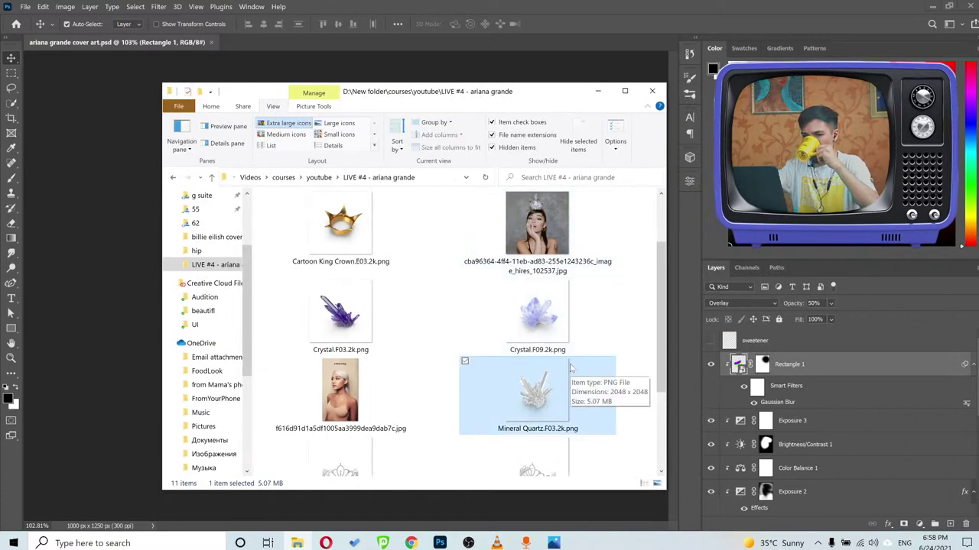
scroll(398, 338, "down", 1)
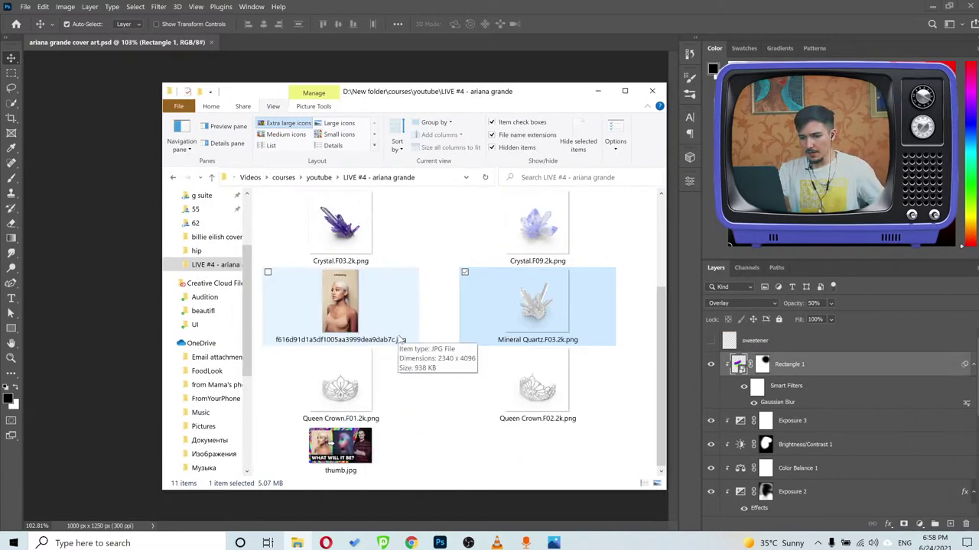
left_click(359, 382)
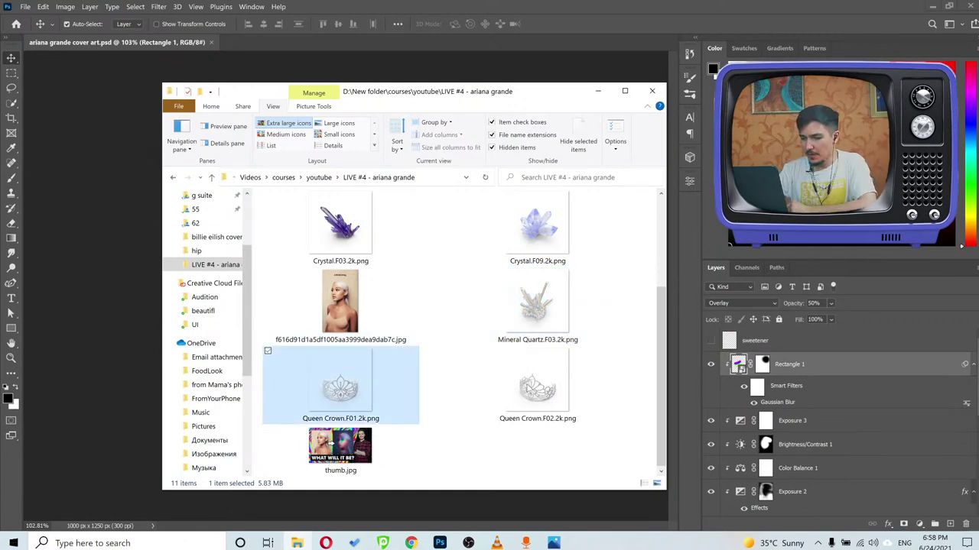
Look over Queen Crown.F02.2k.png and the reference Sweetener album cover in Photos, and look through the crystal images in the folder.
left_click(529, 388)
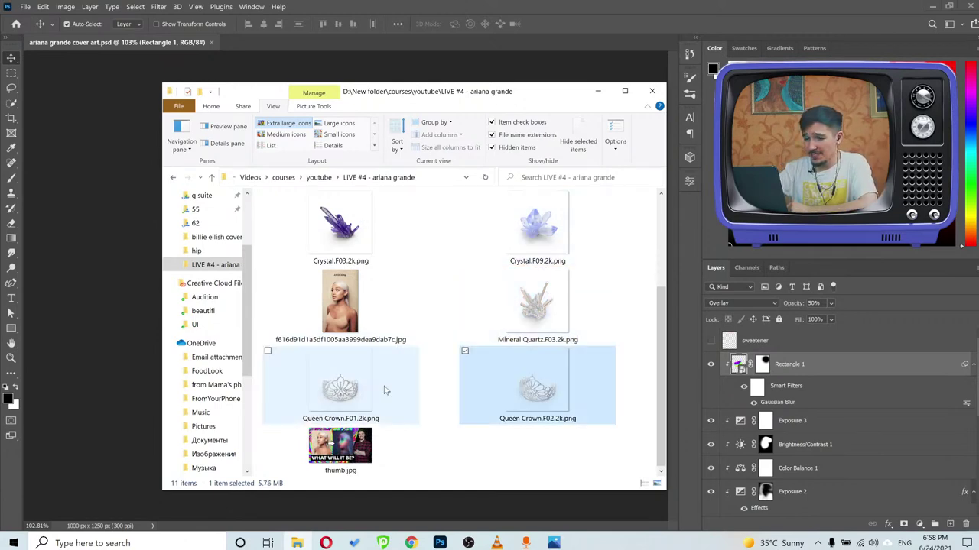
left_click(554, 543)
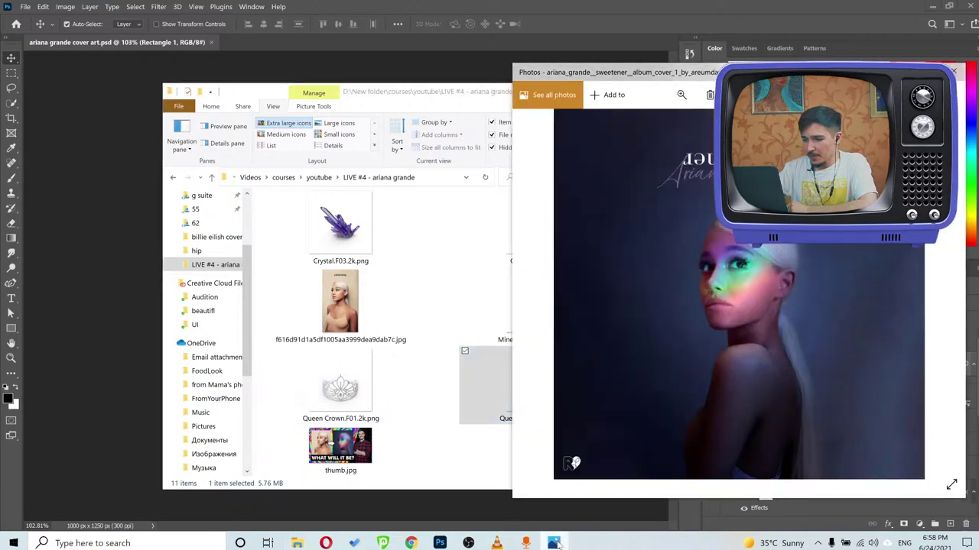
left_click(556, 542)
left_click_drag(392, 96, 329, 95)
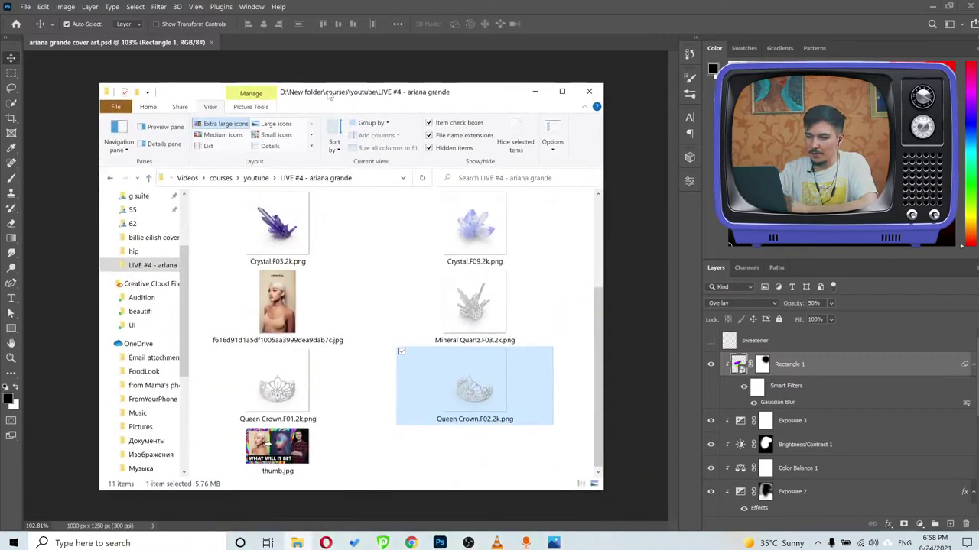
left_click_drag(599, 332, 595, 303)
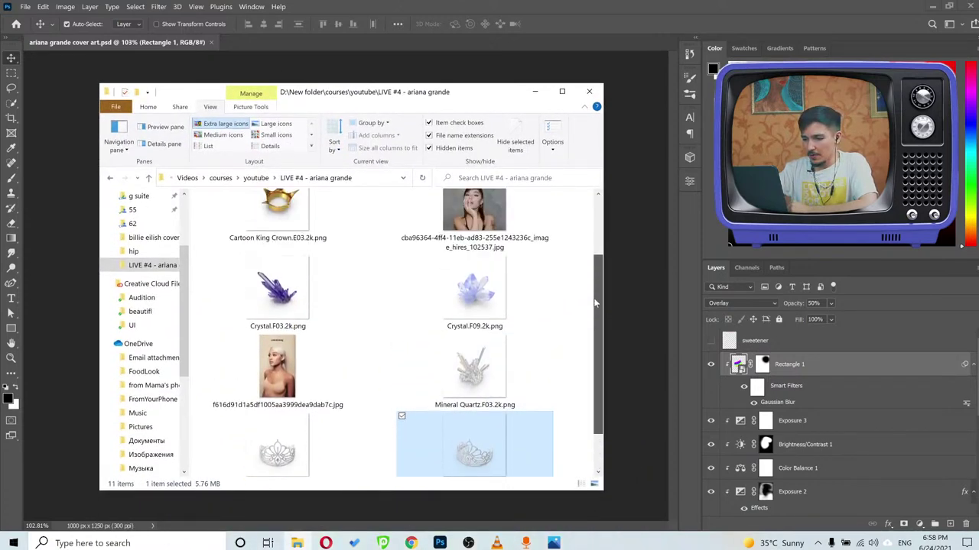
Place Mineral Quartz.F03.2k.png from the folder into the cover document and scale it down to about 31%.
left_click(480, 366)
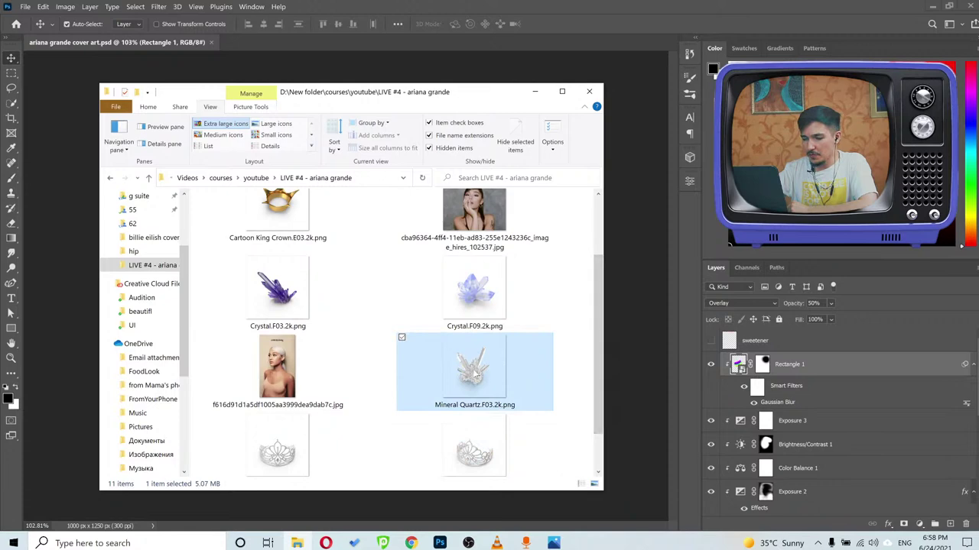
left_click(644, 301)
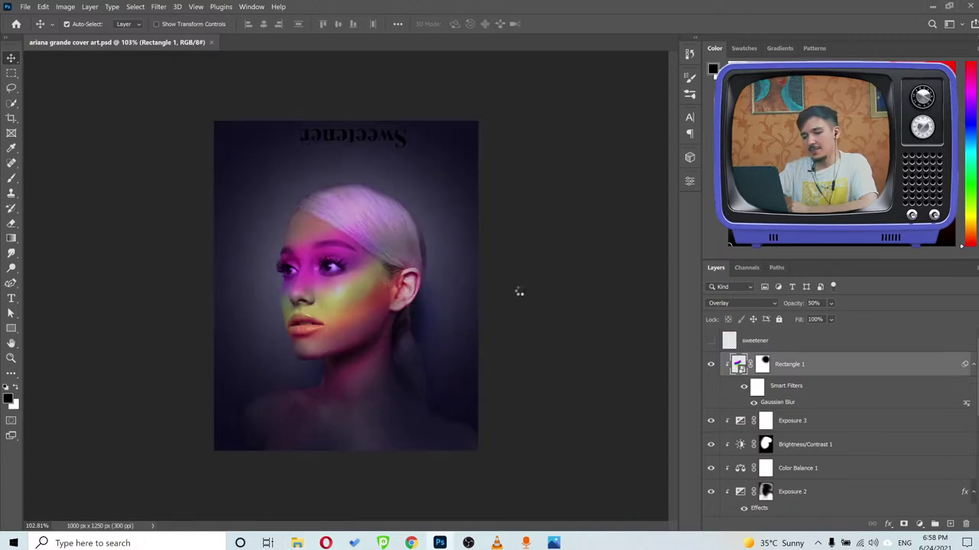
left_click_drag(477, 285, 428, 286)
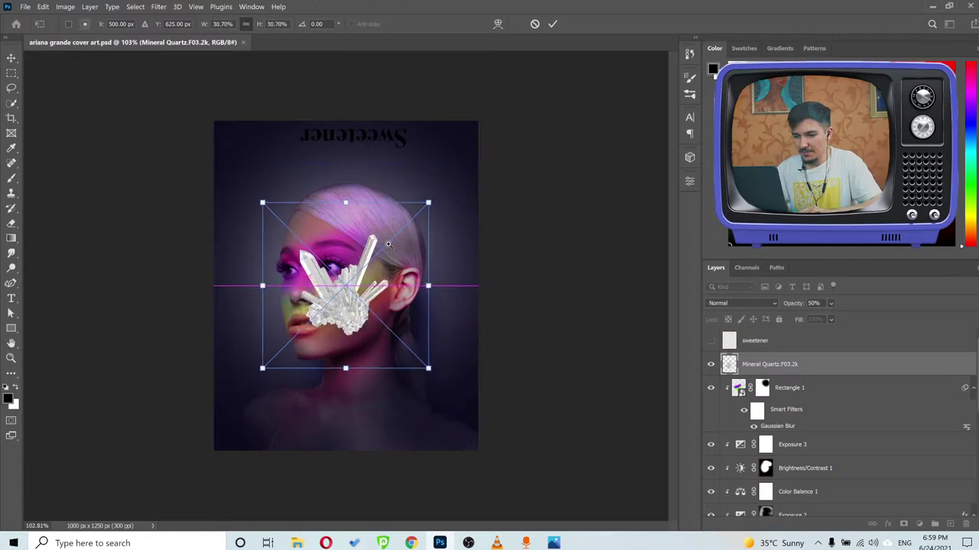
Move the quartz crystal onto the top of the singer's head, rotate it about 27°, and commit the placement.
key("ctrl+plus")
left_click_drag(394, 203, 454, 80)
left_click_drag(529, 254, 474, 258)
left_click_drag(423, 168, 420, 174)
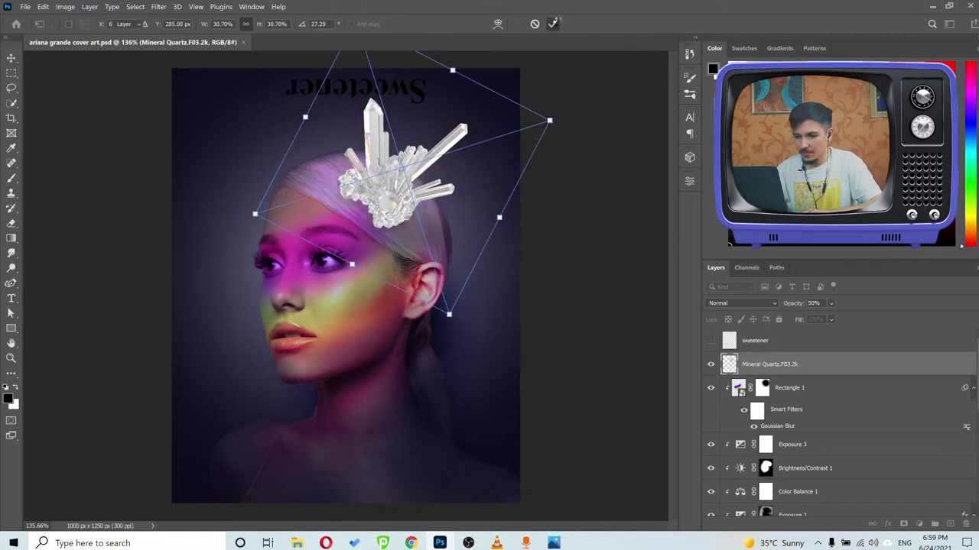
left_click(554, 25)
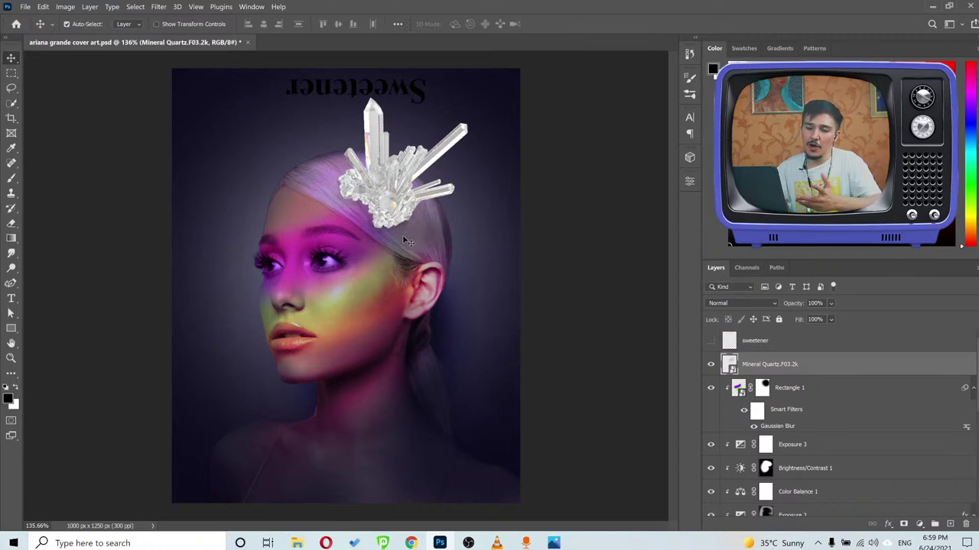
Check the crystal on the portrait and hide the Mineral Quartz.F03.2k layer.
scroll(403, 234, "up", 3)
scroll(384, 163, "down", 5)
scroll(384, 163, "up", 2)
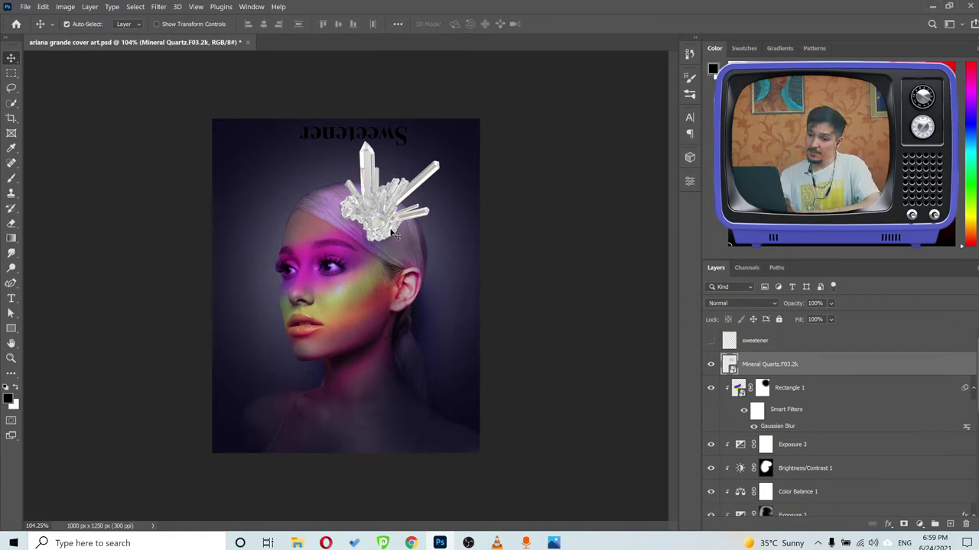
left_click(711, 366)
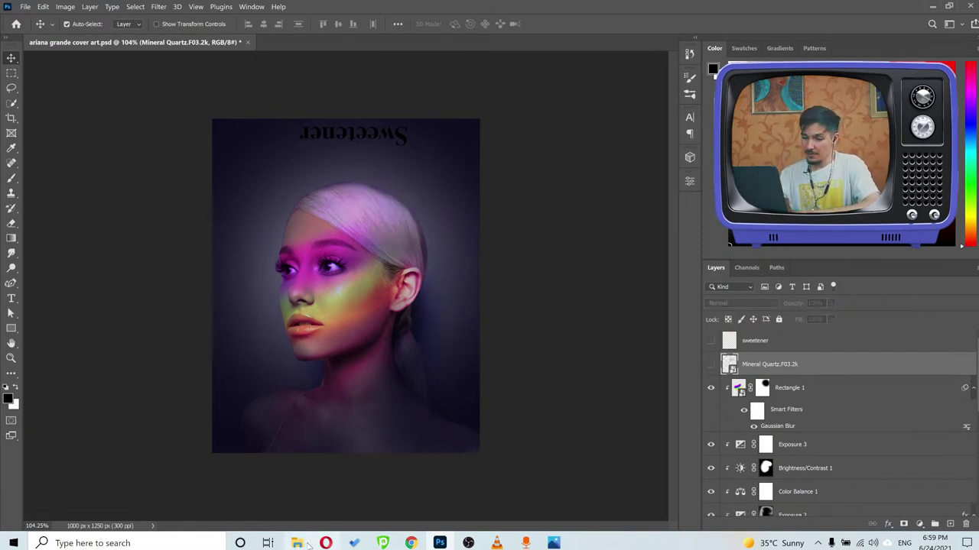
Switch to File Explorer, place Queen Crown.F02.2k.png into the cover document, and scale it down to about 22%.
left_click(296, 543)
scroll(424, 424, "down", 1)
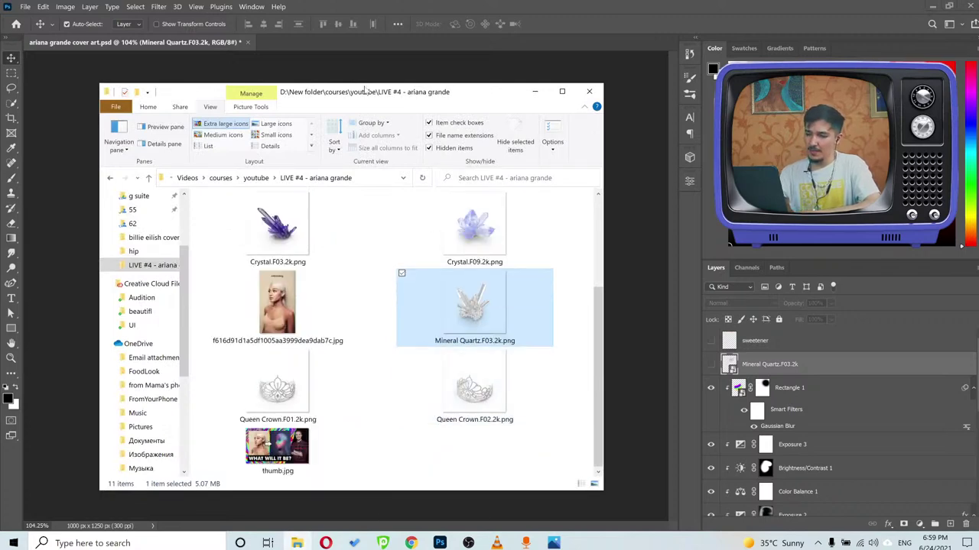
left_click_drag(372, 94, 293, 133)
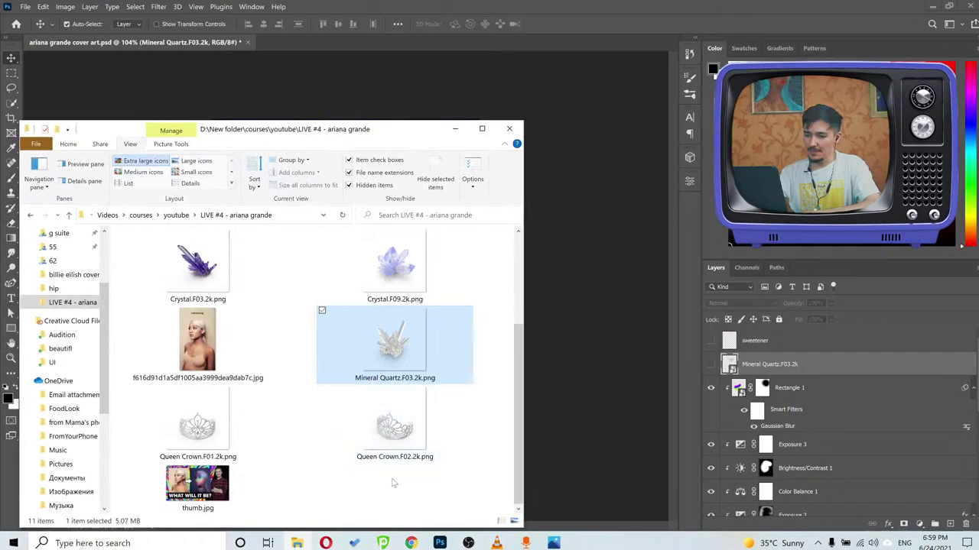
double_click(389, 416)
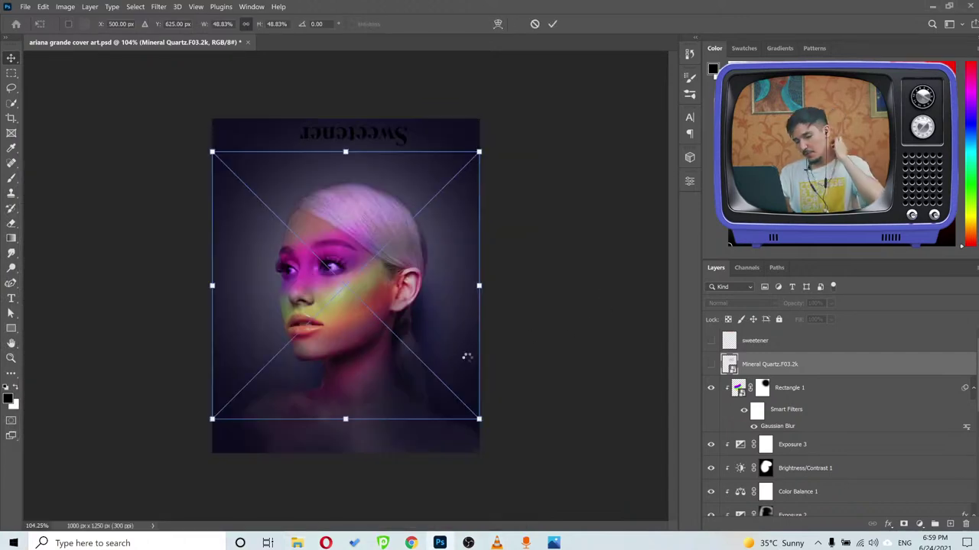
left_click_drag(480, 285, 411, 283)
Position the crown on top of the singer's head, rotate it 24°, and commit the placement.
left_click_drag(381, 321, 404, 220)
left_click_drag(441, 189, 415, 208)
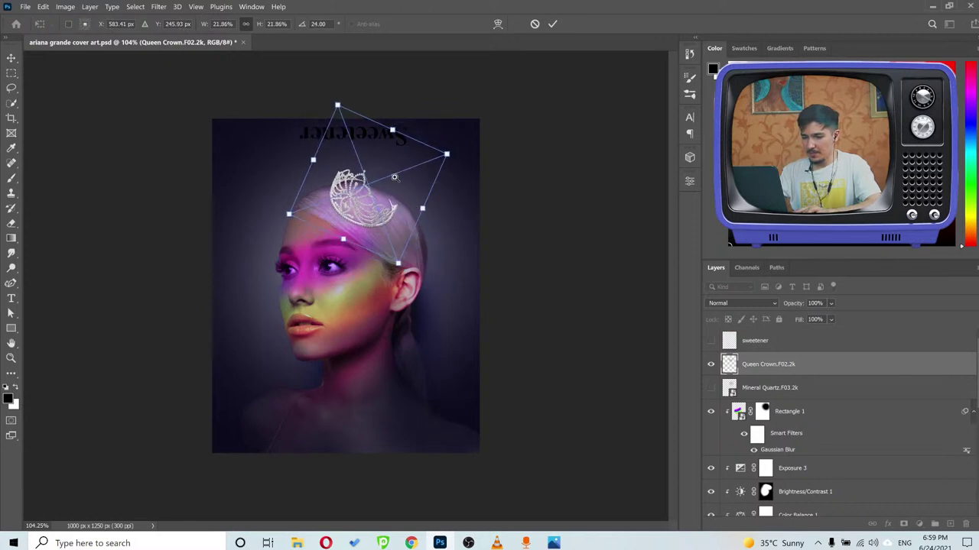
scroll(394, 178, "up", 3)
mouse_move(344, 227)
left_mouse_down()
mouse_move(366, 245)
mouse_move(350, 233)
left_mouse_up()
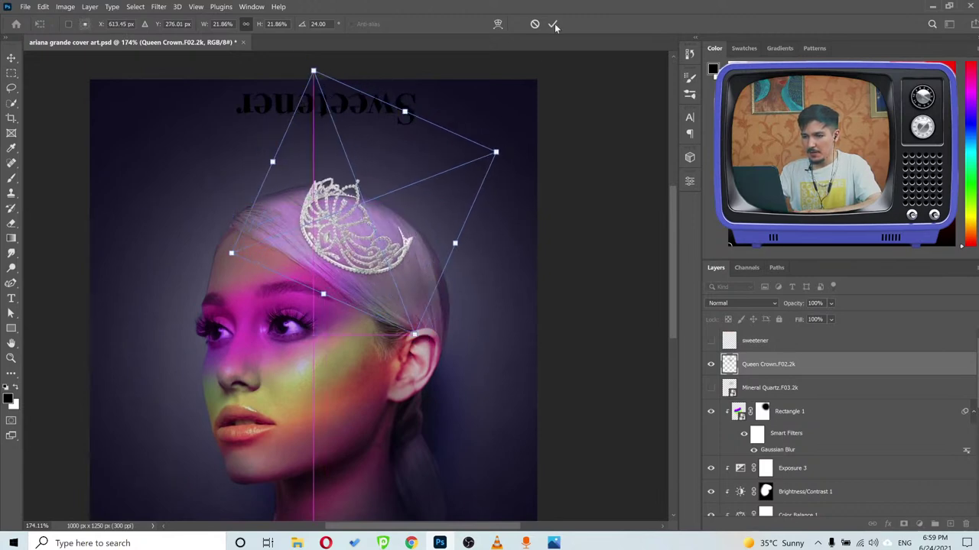
left_click(553, 26)
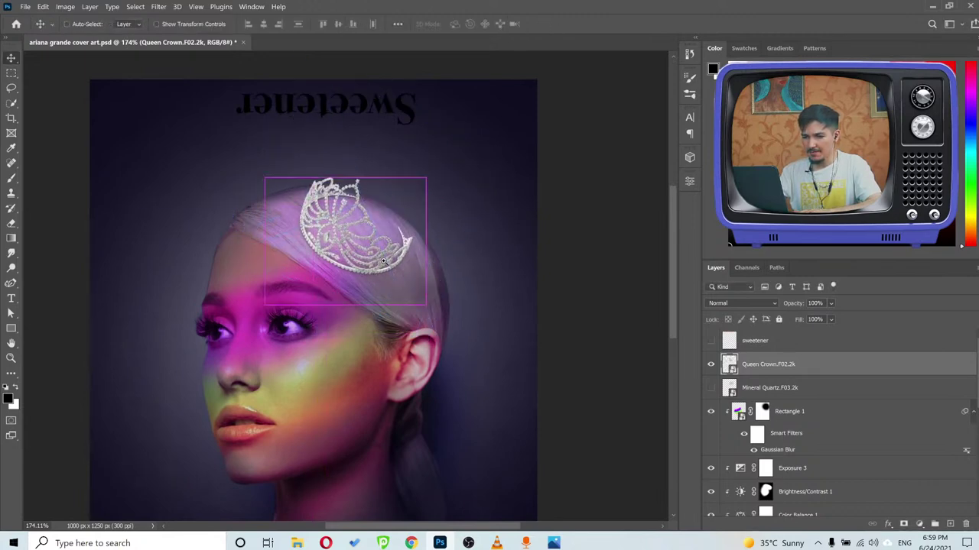
Examine the crown's fit on the head up close and at full view, comparing the portrait with and without it.
scroll(364, 255, "down", 3)
scroll(364, 255, "up", 2)
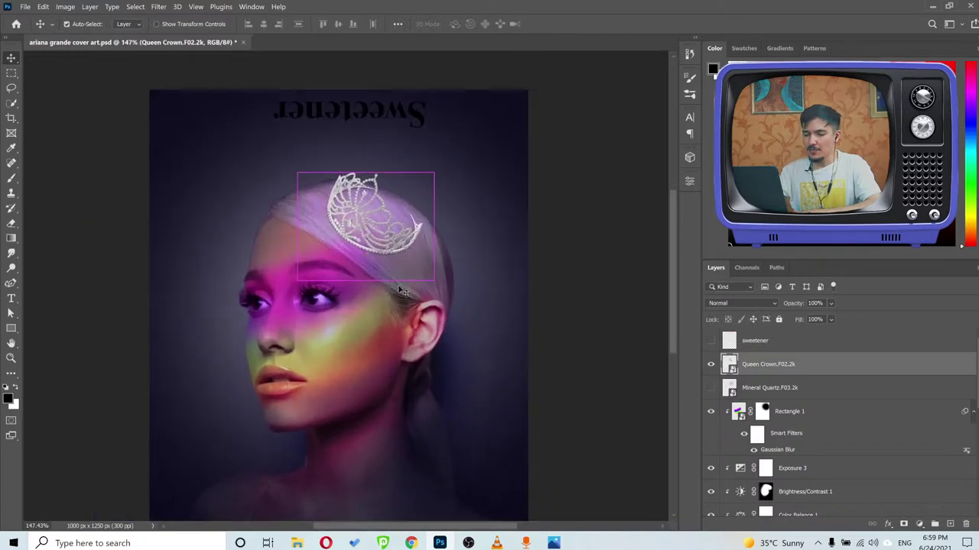
scroll(365, 227, "down", 1)
scroll(367, 225, "up", 2)
scroll(371, 225, "down", 3)
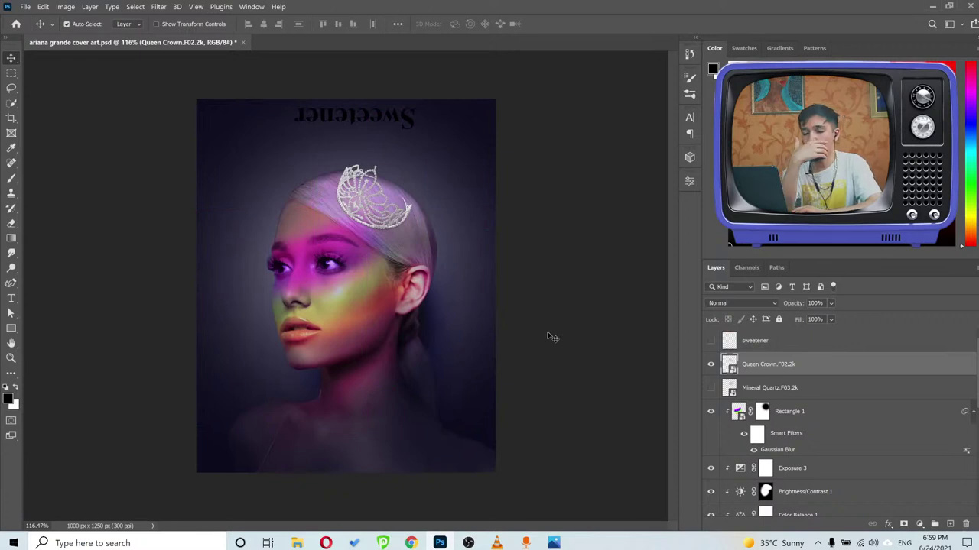
left_click(711, 365)
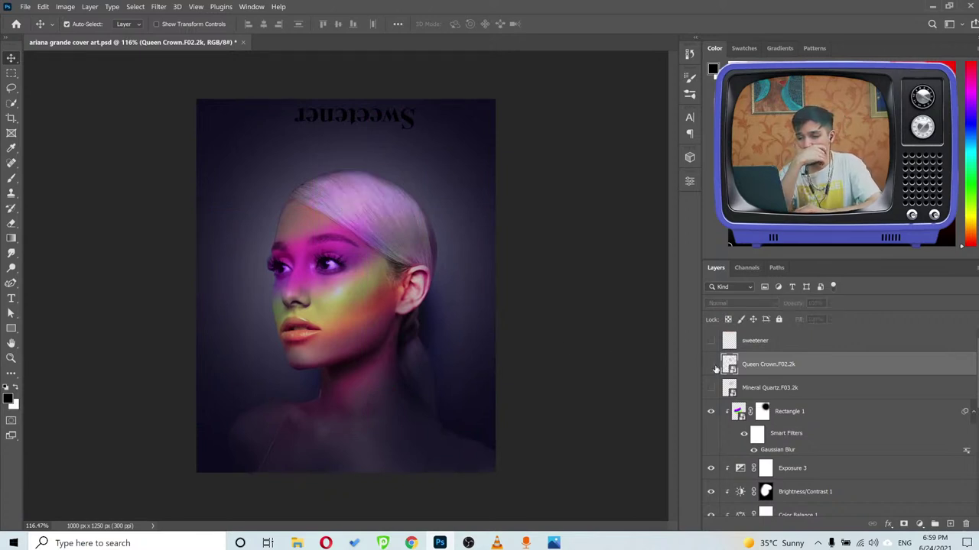
left_click(711, 365)
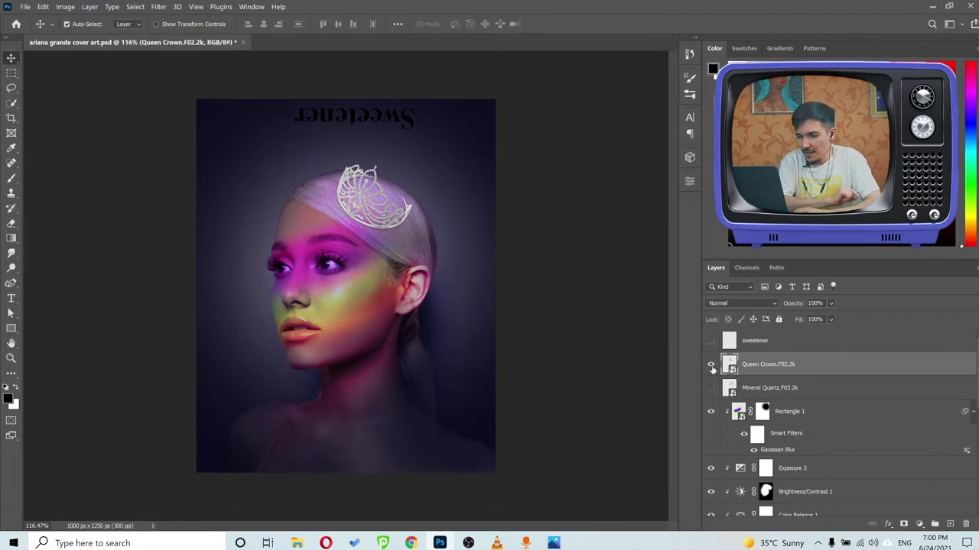
key("ctrl")
scroll(403, 211, "up", 3)
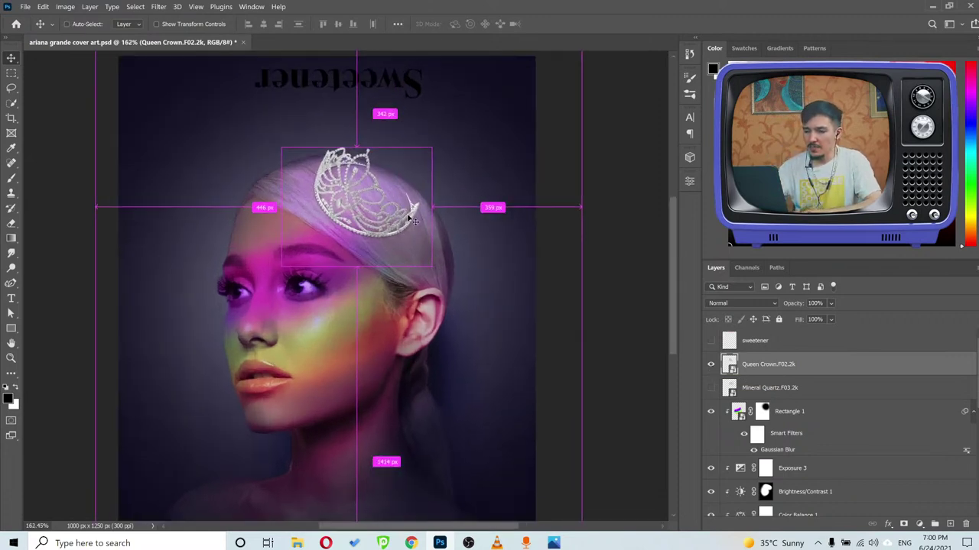
scroll(362, 173, "down", 4)
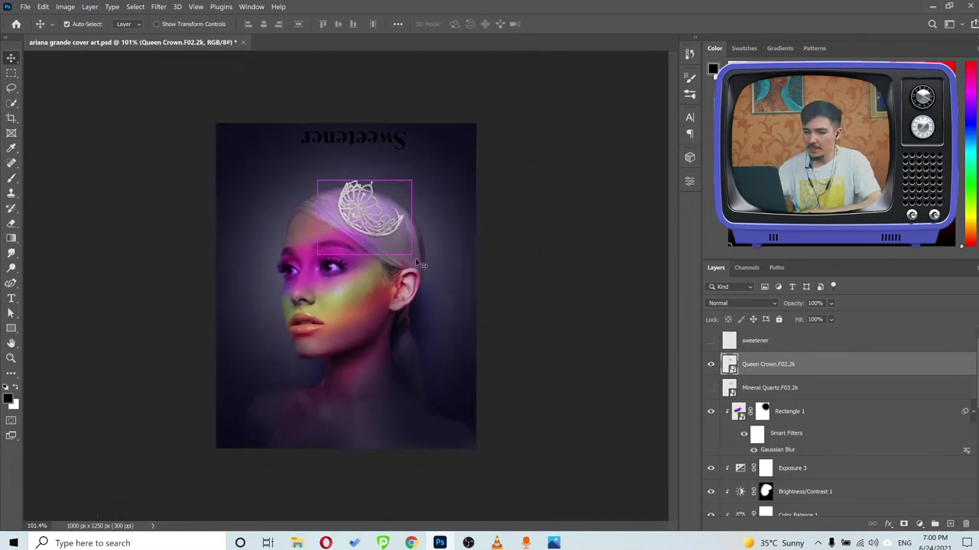
Add an Outer Glow effect in white (ffffff) to the Queen Crown.F02.2k layer.
double_click(842, 370)
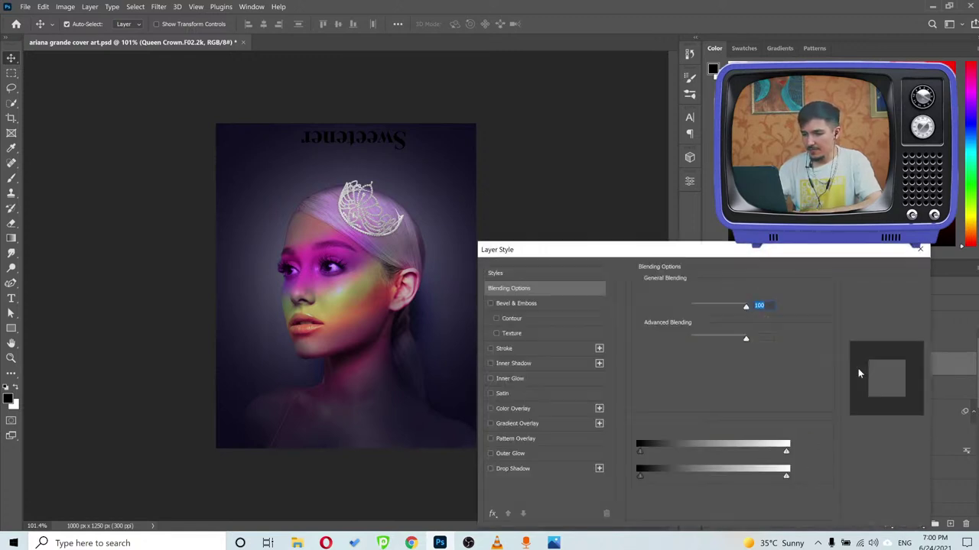
left_click(539, 454)
left_click(664, 335)
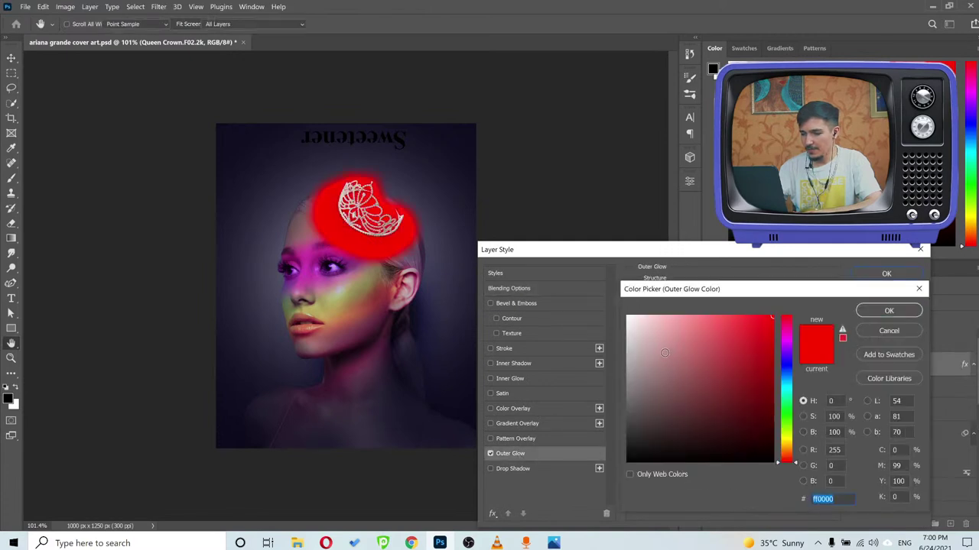
type("ffffff")
left_click(879, 310)
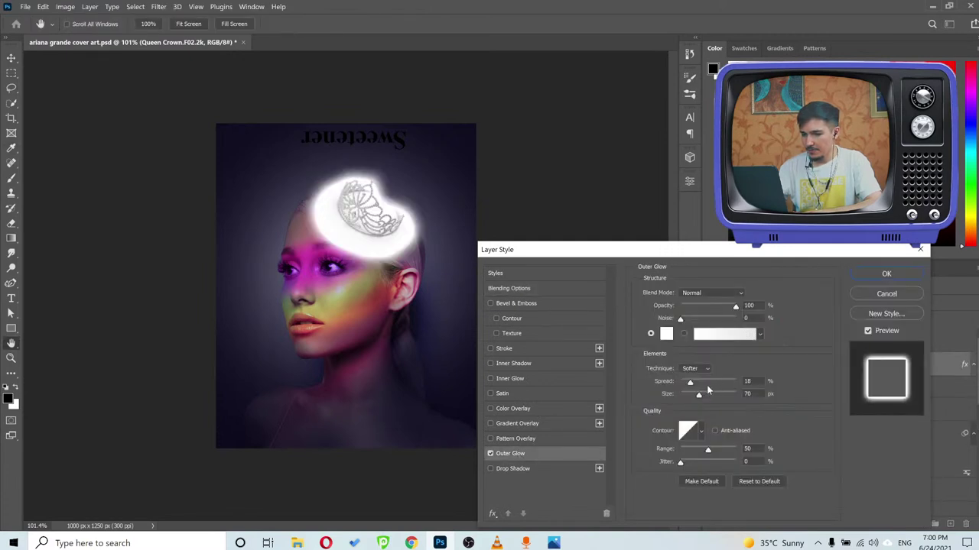
Set the crown's Outer Glow spread to 0% with a size of 70 px and apply the layer style.
left_click_drag(690, 383, 677, 381)
left_click_drag(698, 397, 698, 397)
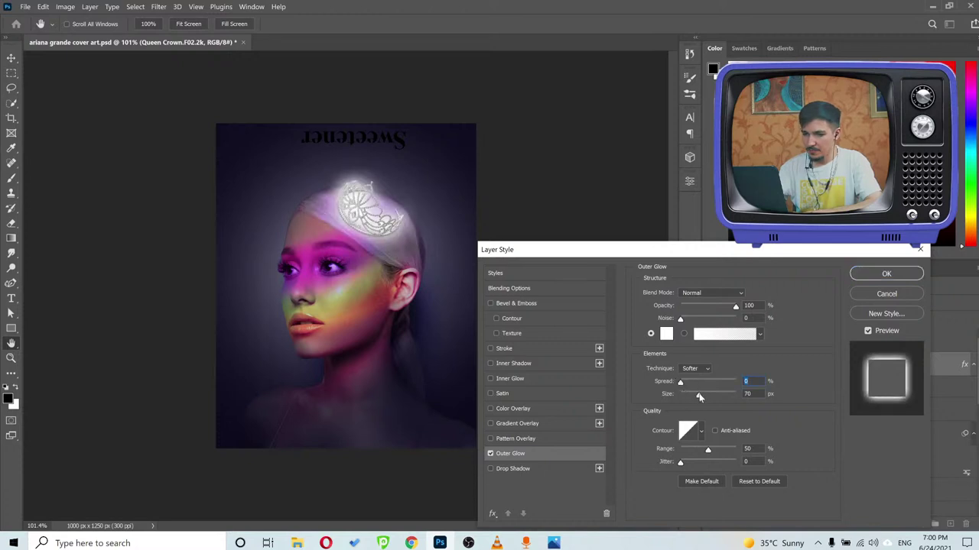
left_click(868, 276)
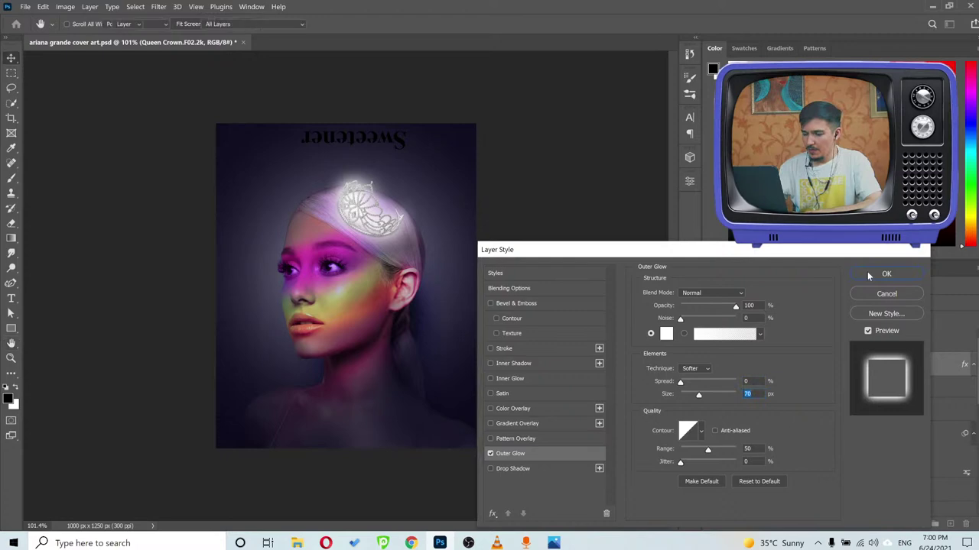
Check the glowing crown on the portrait, hide the Queen Crown.F02.2k layer, and save the document.
scroll(411, 238, "up", 5)
scroll(412, 239, "down", 5)
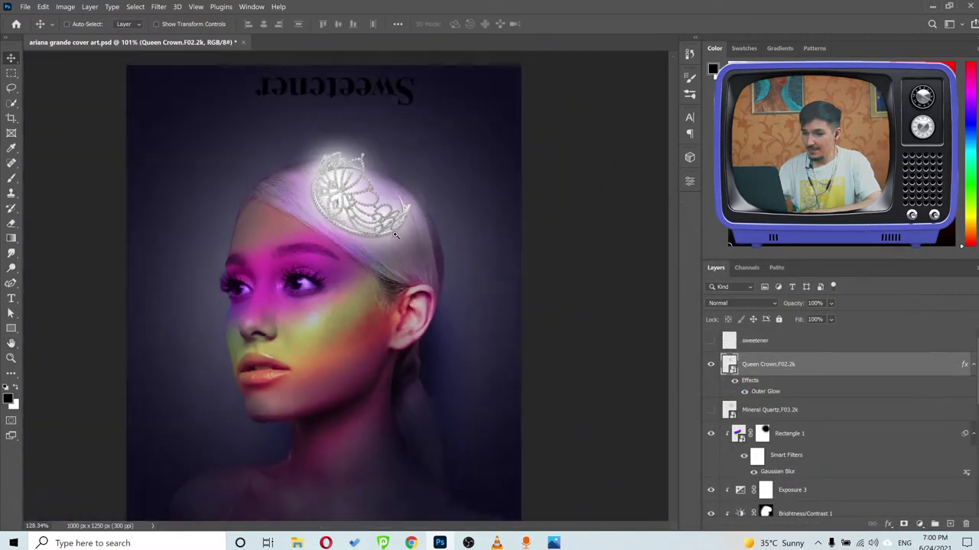
left_click(711, 365)
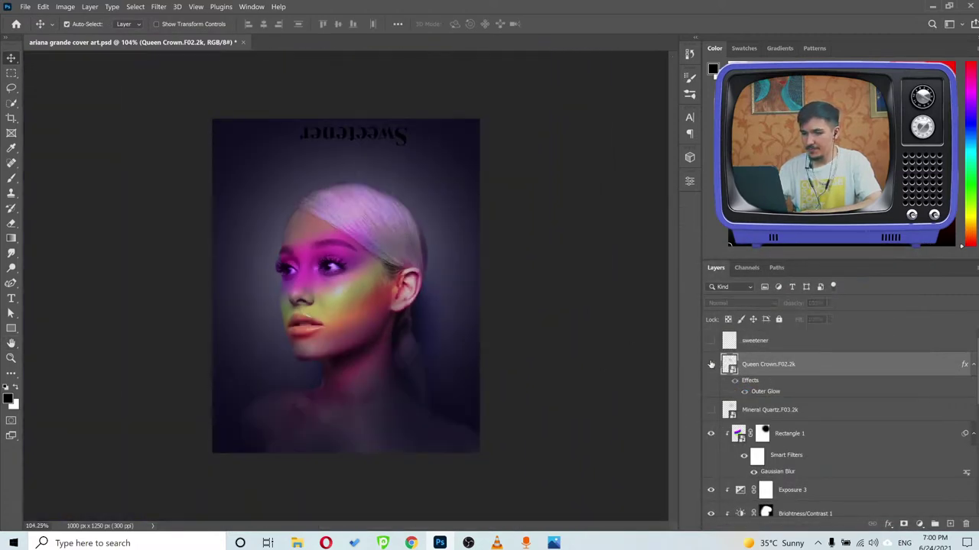
scroll(334, 294, "up", 4)
scroll(344, 292, "down", 3)
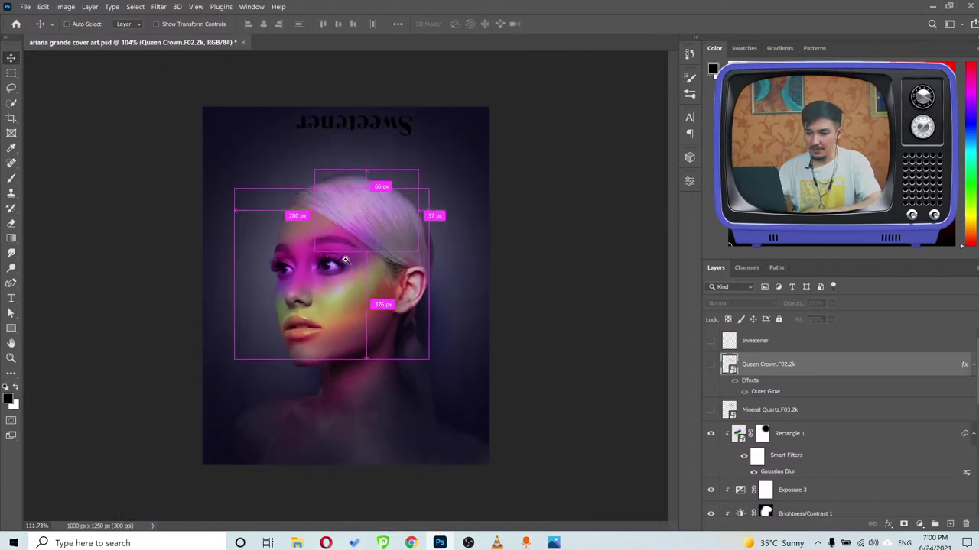
key("ctrl+s")
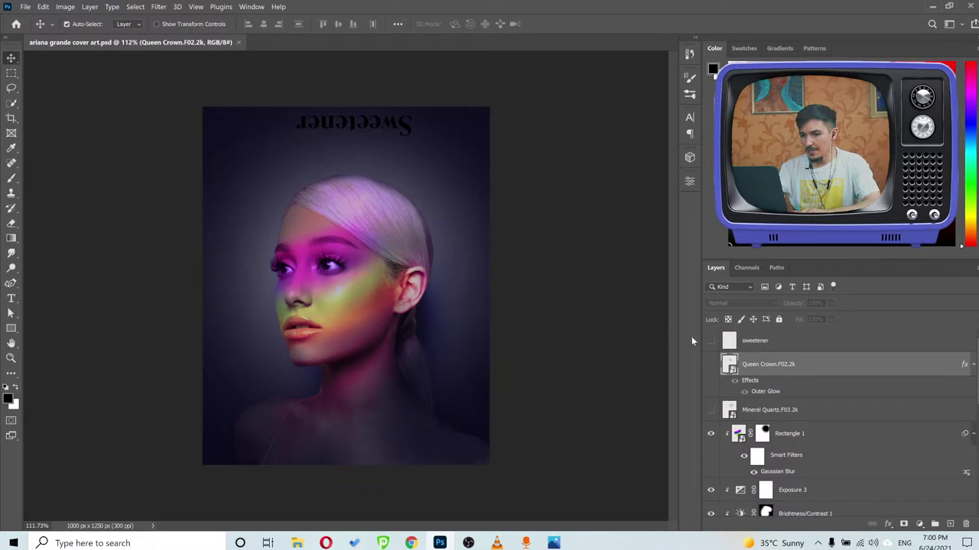
Show the sweetener layer and select it.
scroll(839, 419, "down", 3)
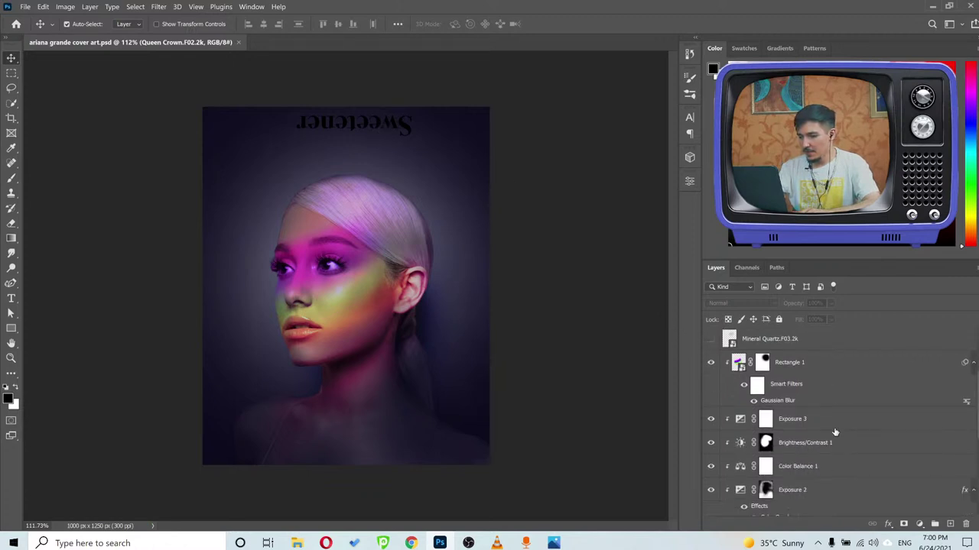
scroll(835, 432, "up", 3)
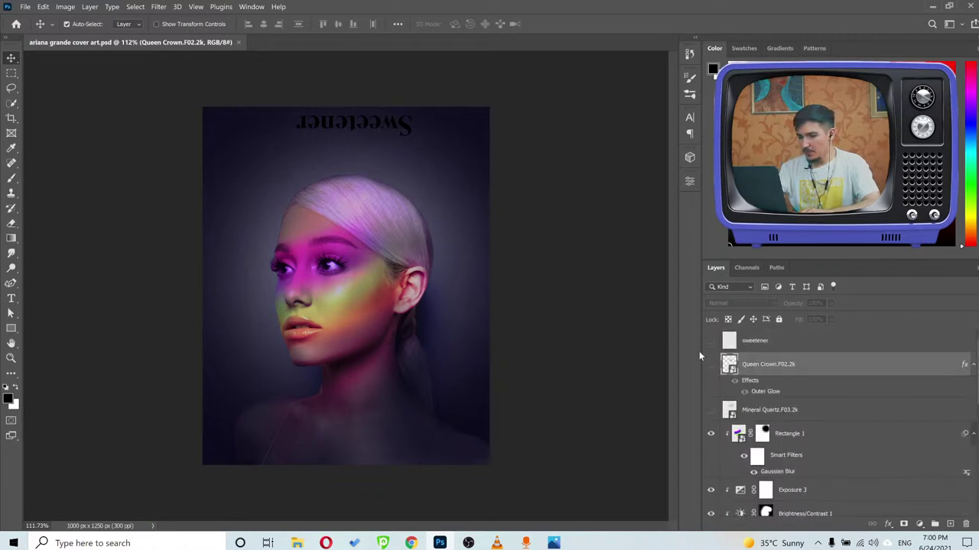
left_click(711, 343)
left_click(764, 342)
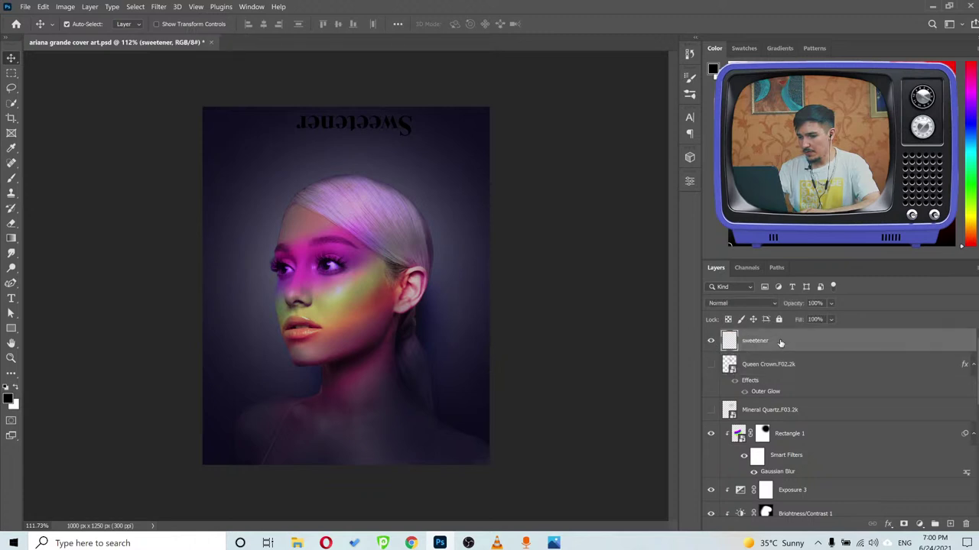
Move the sweetener layer down the stack to sit between Color Fill 1 and the background layer.
scroll(782, 504, "down", 1)
scroll(803, 459, "down", 7)
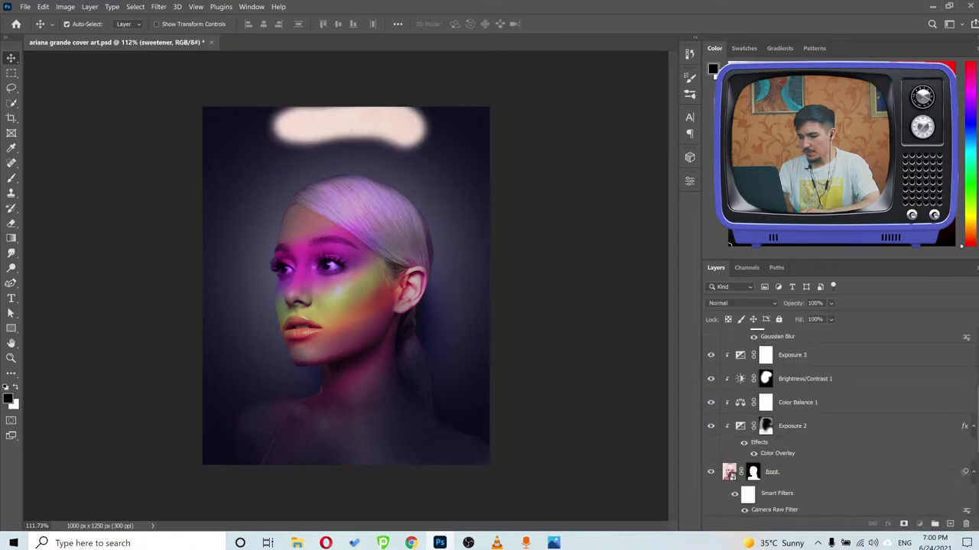
left_click_drag(795, 471, 805, 465)
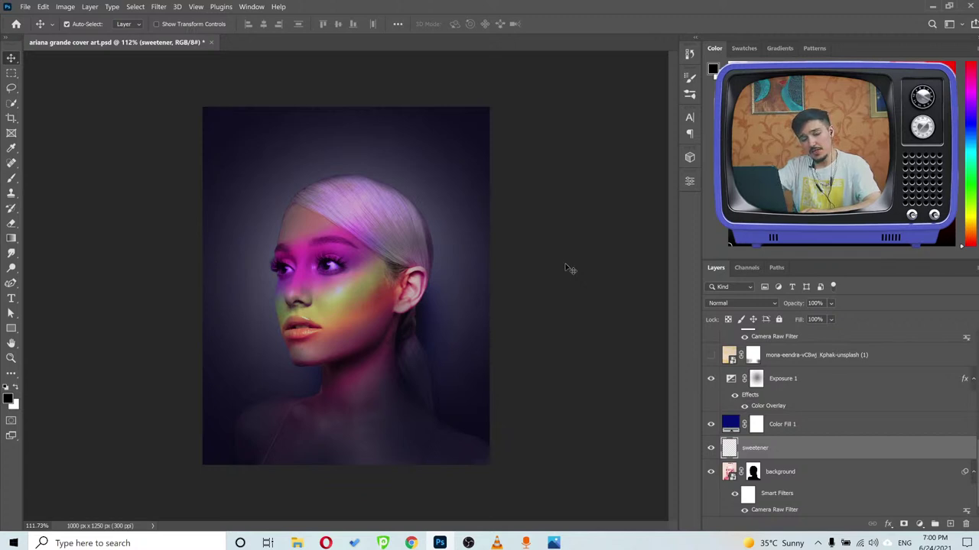
Check the reference Sweetener album cover in Photos, look at OBS briefly, and return to the Photoshop document.
left_click(554, 543)
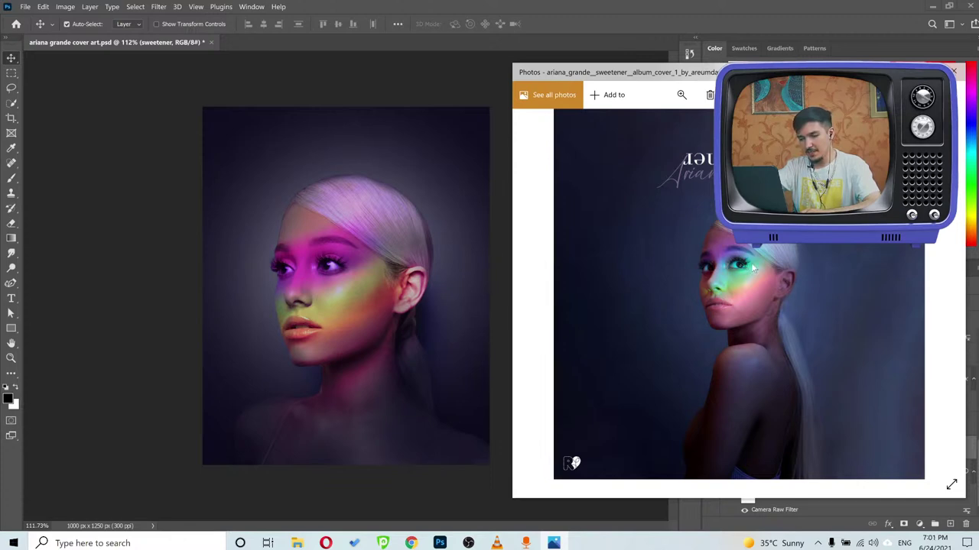
left_click(463, 10)
left_click(468, 543)
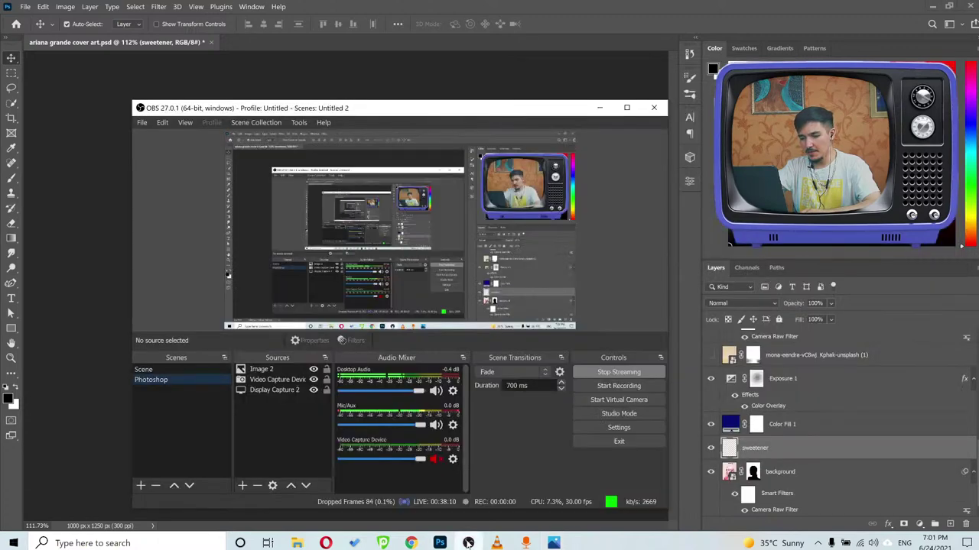
left_click(468, 543)
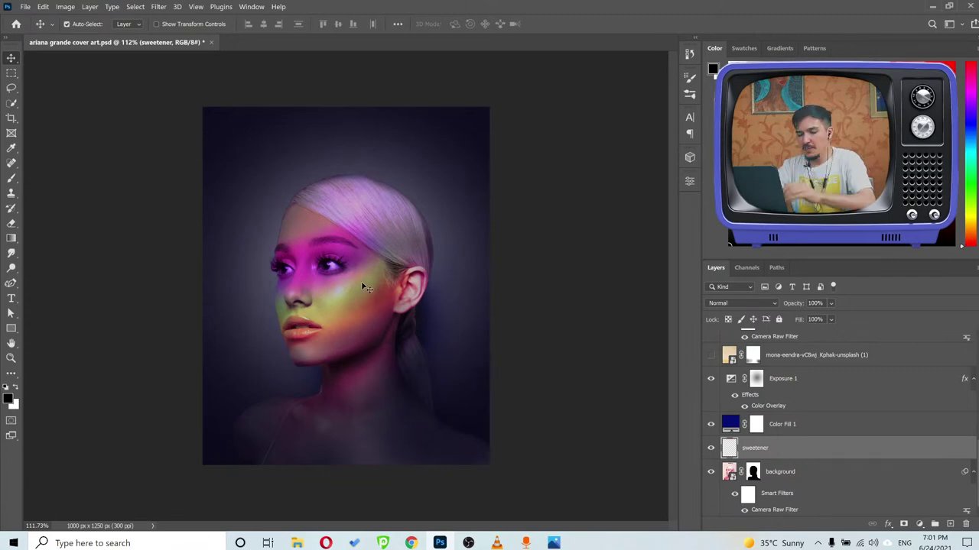
Add a Brightness/Contrast adjustment layer above Rectangle 1 with its brightness set to 145.
scroll(386, 279, "up", 6)
scroll(388, 273, "down", 5)
scroll(386, 272, "up", 4)
scroll(825, 405, "up", 5)
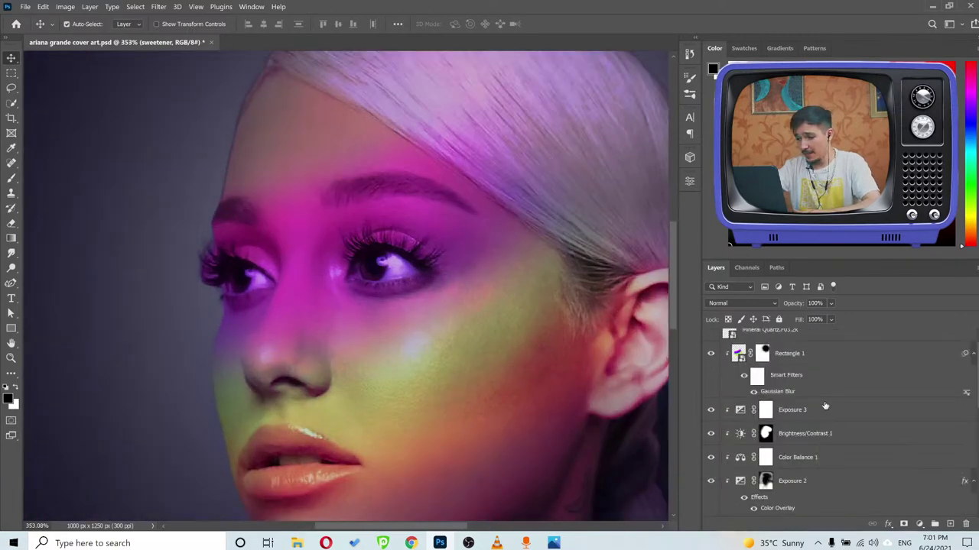
left_click(817, 415)
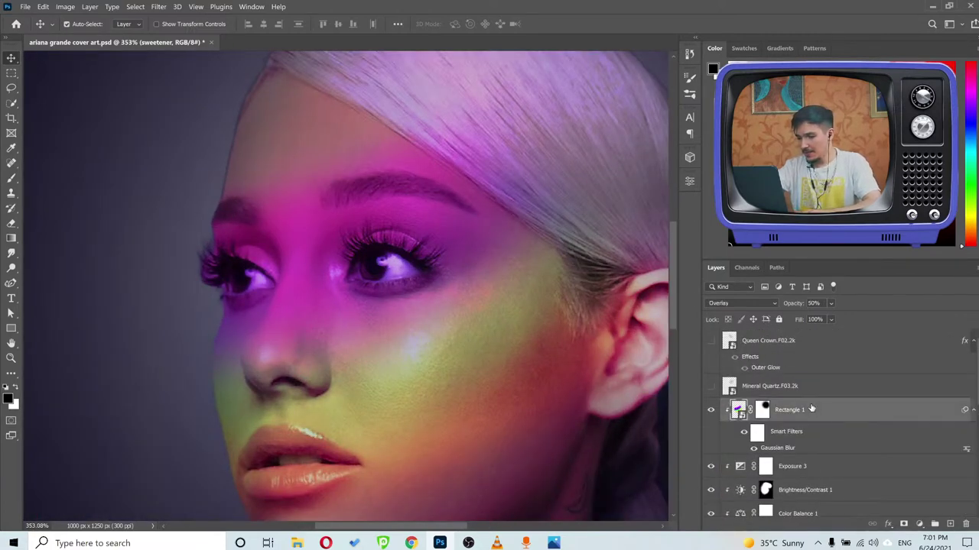
left_click(920, 528)
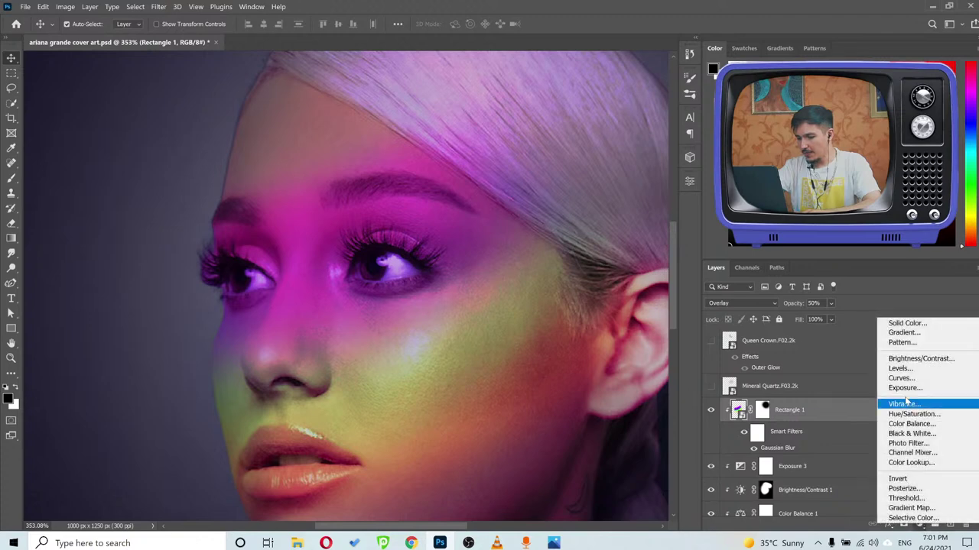
left_click(906, 353)
left_click_drag(590, 252, 659, 213)
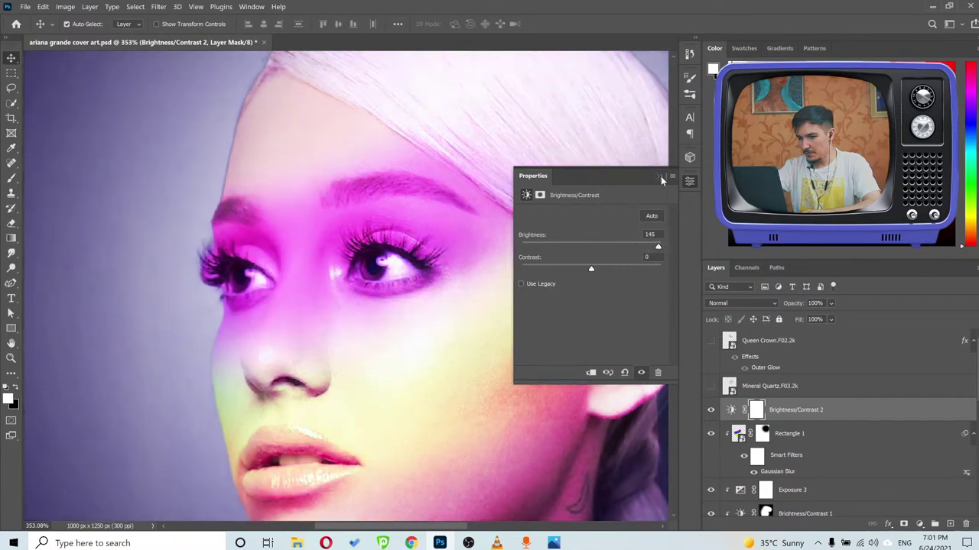
left_click(659, 176)
Invert the new adjustment's mask and paint white over both eyes with a soft brush of about 14 px.
key("ctrl+i")
scroll(375, 259, "up", 4)
key("b")
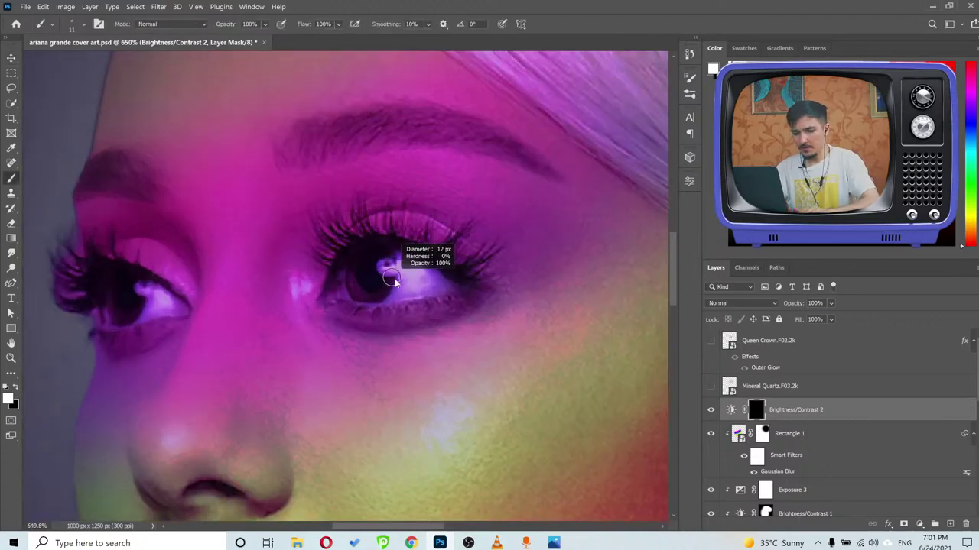
mouse_move(388, 269)
left_mouse_down()
mouse_move(401, 264)
mouse_move(439, 283)
mouse_move(374, 294)
mouse_move(359, 264)
mouse_move(356, 281)
left_mouse_up()
scroll(174, 286, "up", 3)
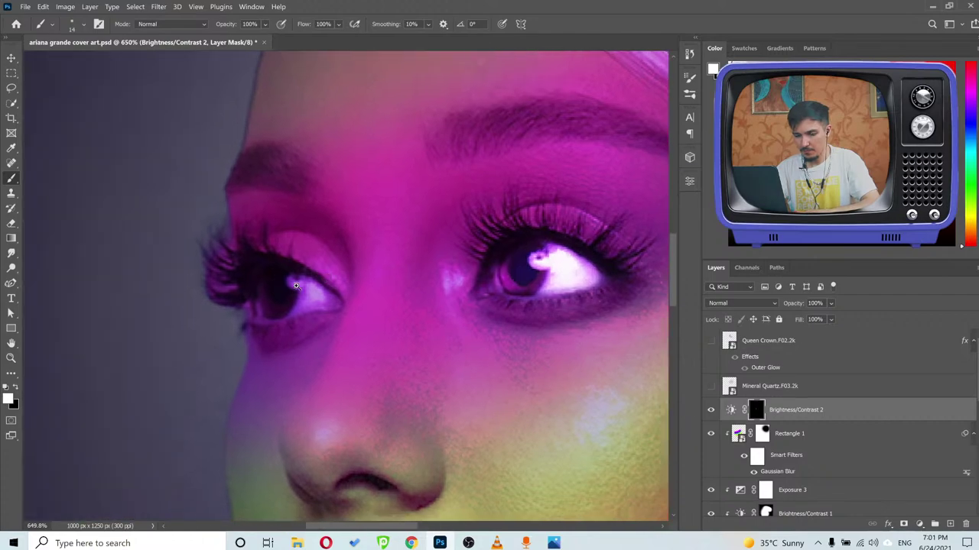
mouse_move(272, 286)
left_mouse_down()
mouse_move(298, 280)
mouse_move(309, 309)
mouse_move(267, 320)
mouse_move(306, 283)
mouse_move(291, 278)
mouse_move(265, 310)
mouse_move(276, 276)
left_mouse_up()
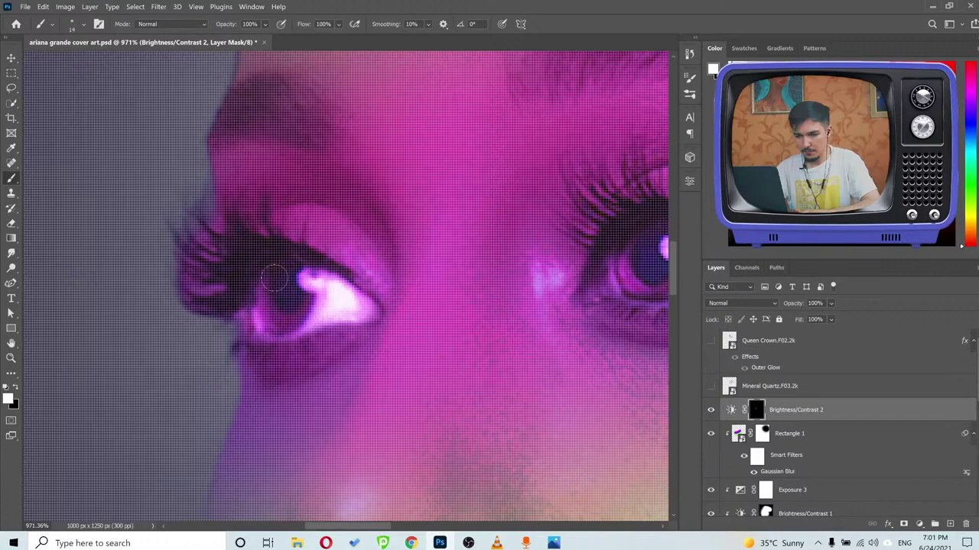
key("ctrl+0")
scroll(314, 243, "up", 3)
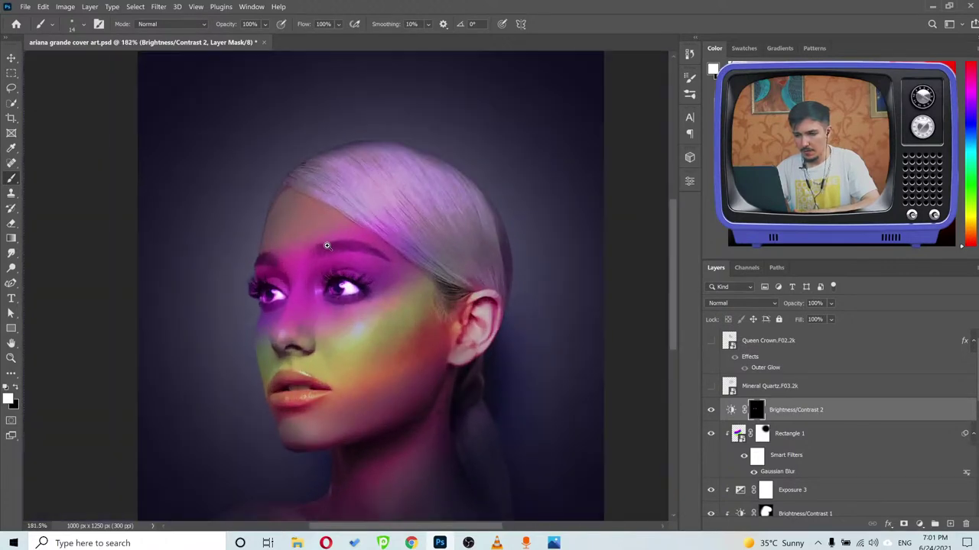
key("x")
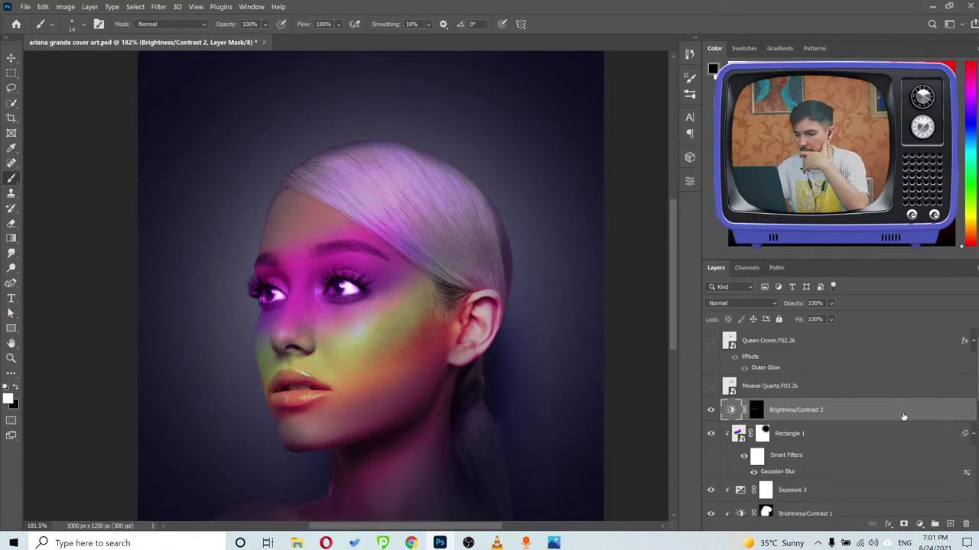
Try a white Outer Glow on the Brightness/Contrast 2 layer with a size of 84 px, comparing it with the preview off.
double_click(892, 413)
left_click(505, 458)
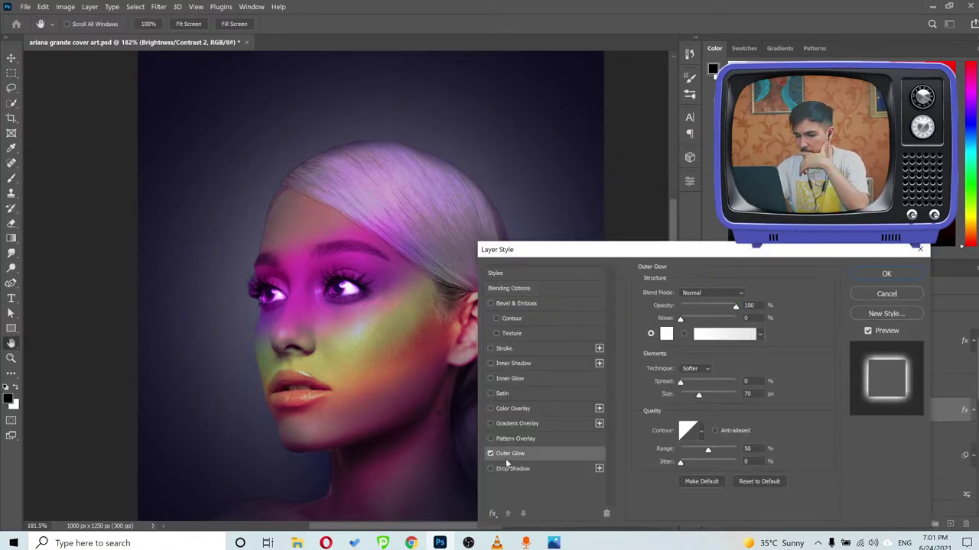
mouse_move(698, 396)
left_mouse_down()
mouse_move(679, 385)
mouse_move(702, 398)
left_mouse_up()
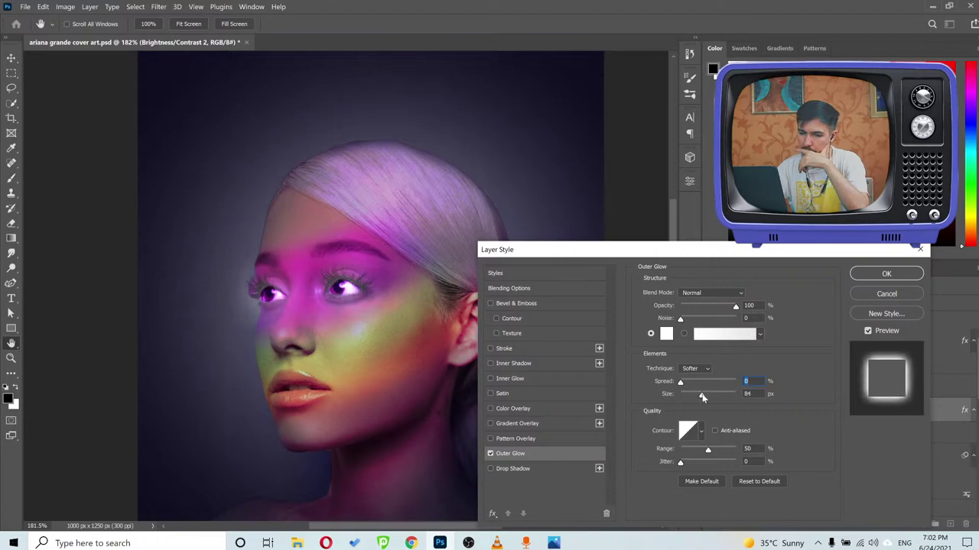
left_click(868, 331)
left_click(869, 331)
left_click(869, 331)
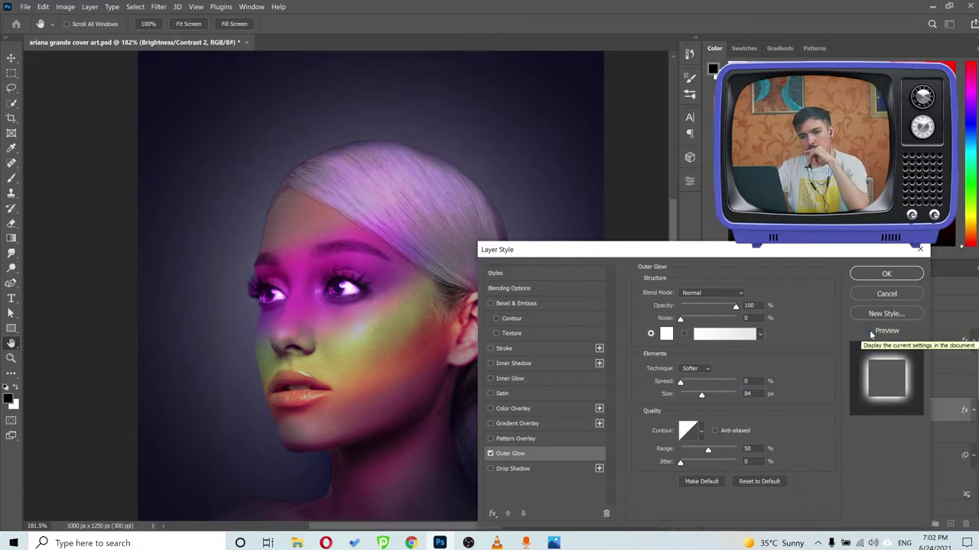
left_click(869, 331)
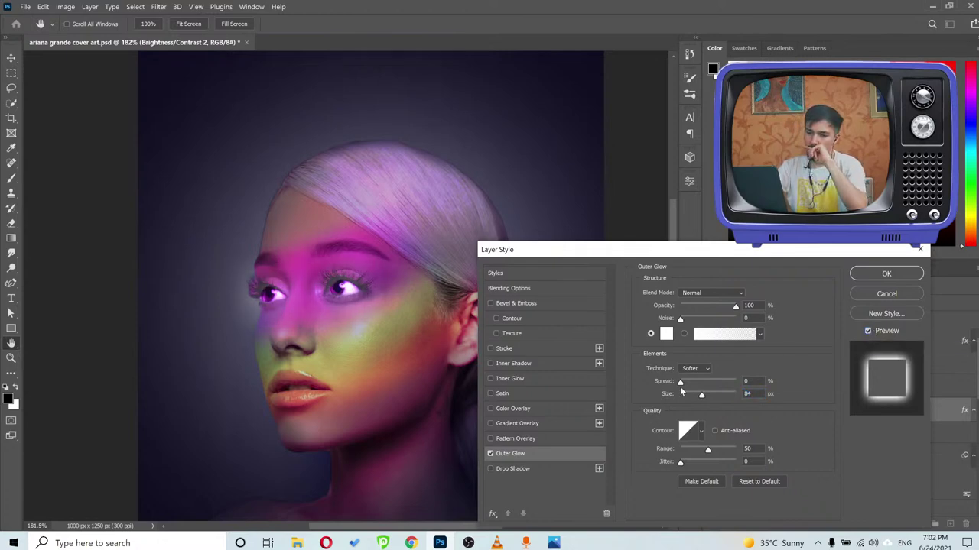
Try an Outer Glow size of 103 px around the eyes and compare it with the preview off.
left_click_drag(701, 395, 706, 395)
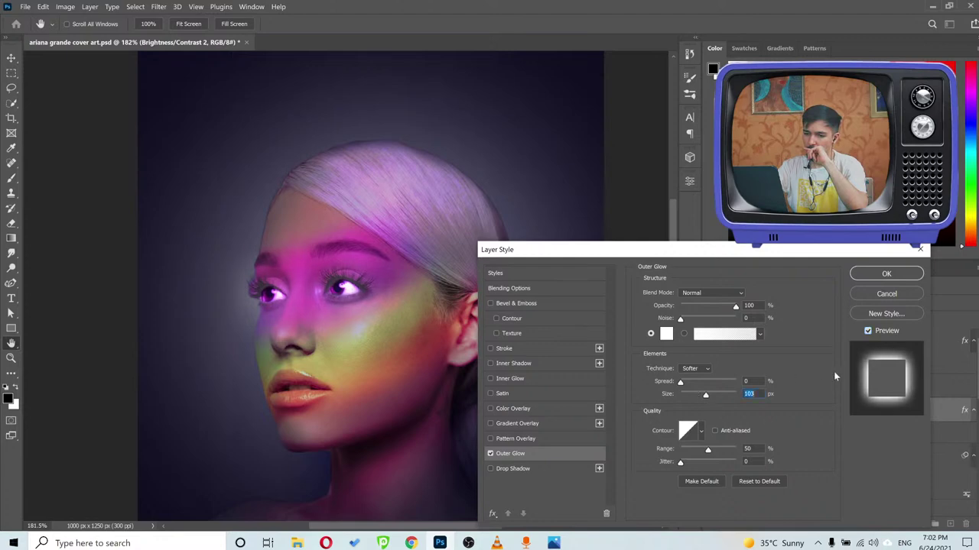
left_click(867, 334)
left_click(868, 334)
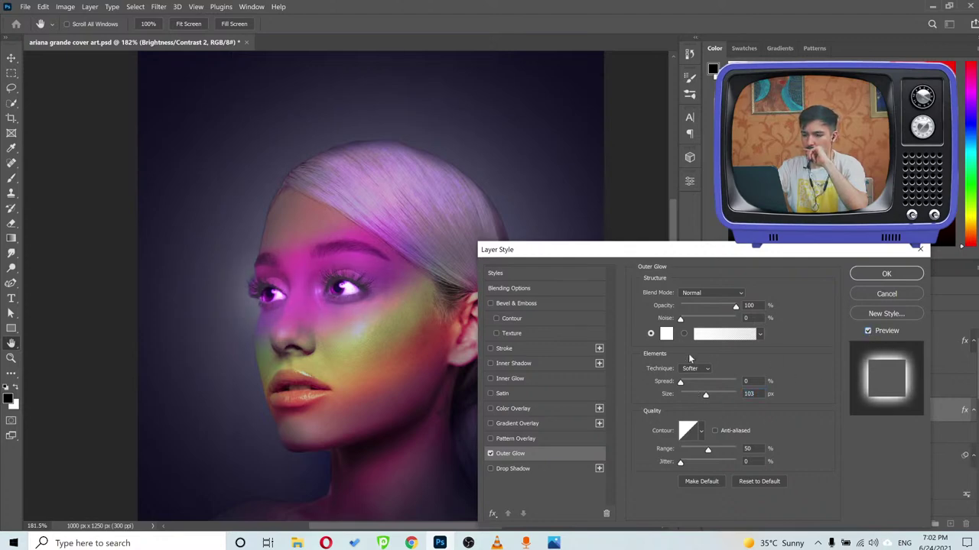
Try cyan 01eaff, green 61ff01 and other hues as the glow colour, and return it to white ffffff.
left_click(666, 333)
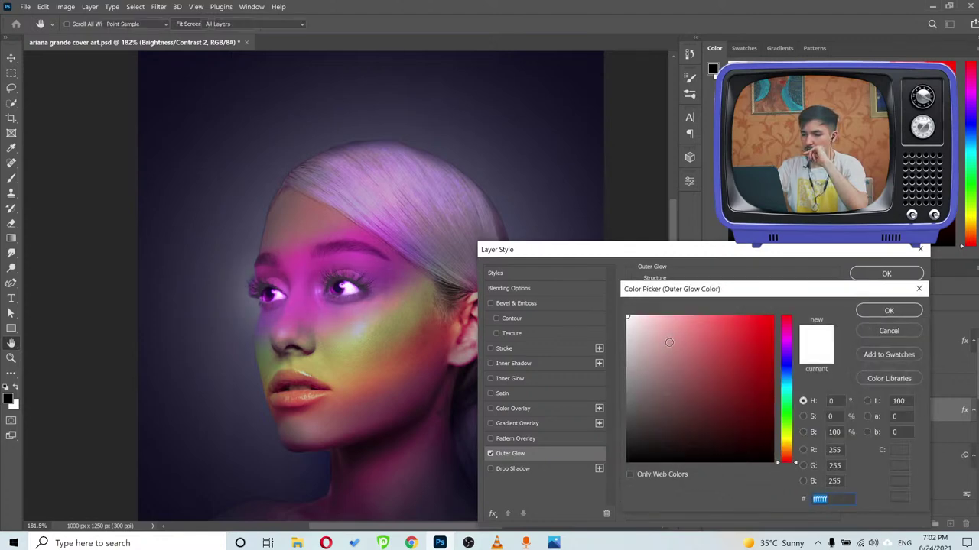
left_click(793, 388)
left_click(706, 315)
left_click_drag(729, 328, 773, 316)
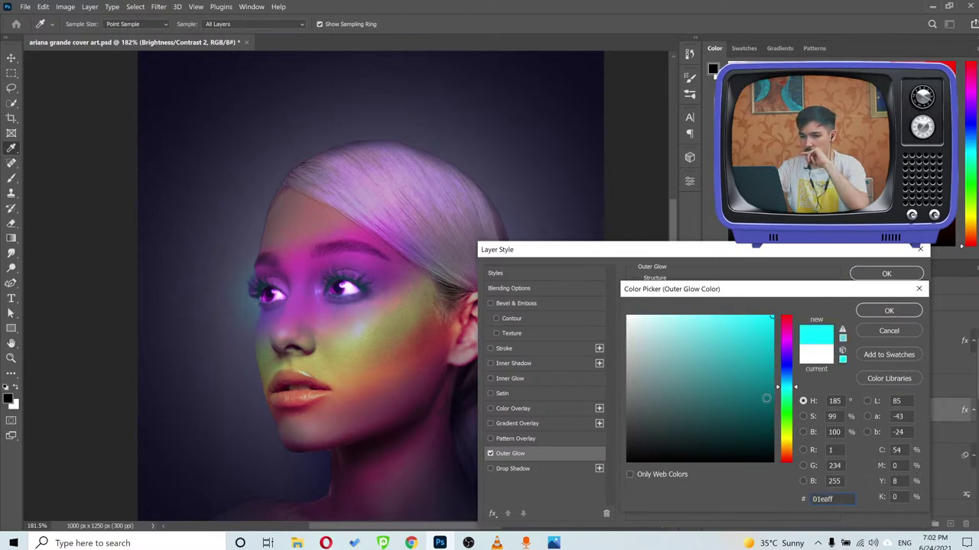
left_click(792, 423)
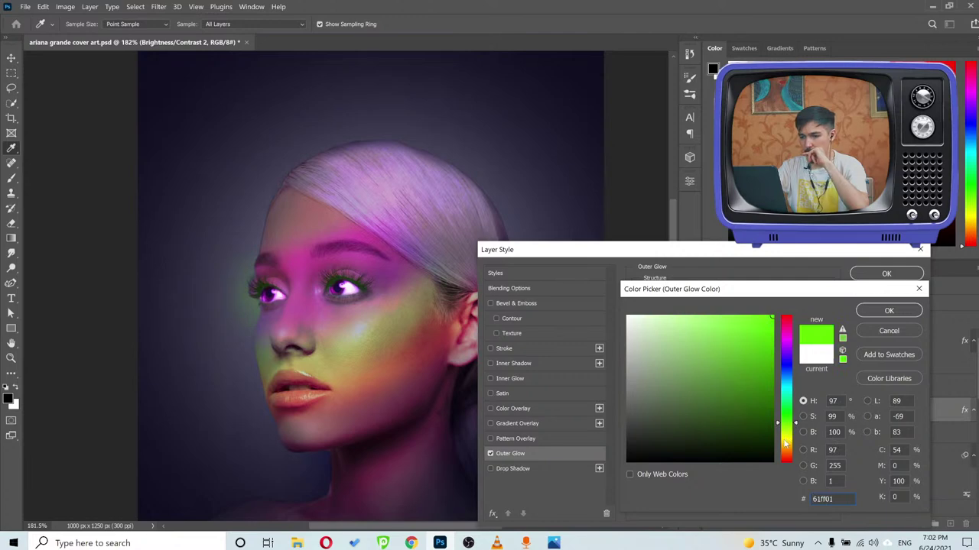
left_click(784, 442)
left_click(787, 355)
left_click(785, 329)
left_click(627, 316)
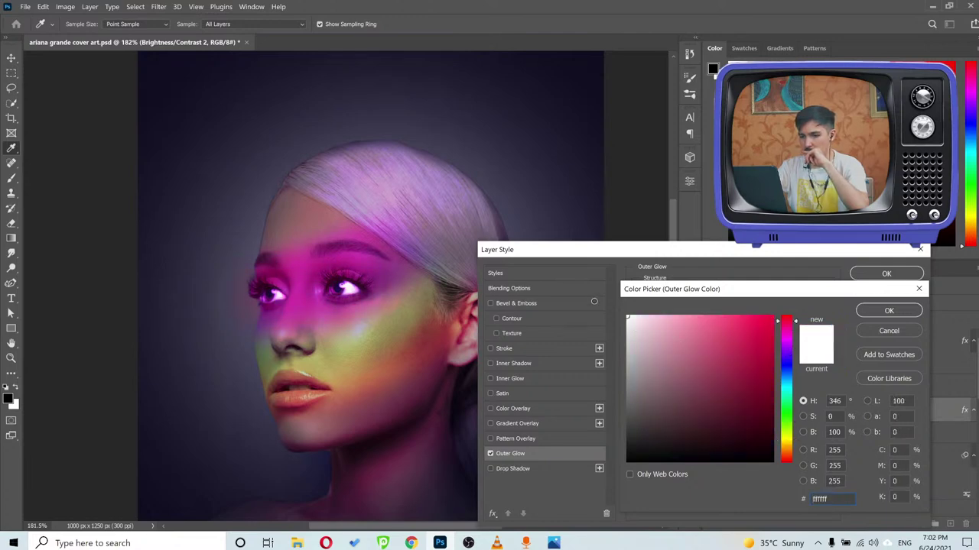
left_click(889, 311)
Compare the eyes with and without the glow, and cancel the layer style.
left_click(868, 332)
left_click(868, 332)
left_click(868, 332)
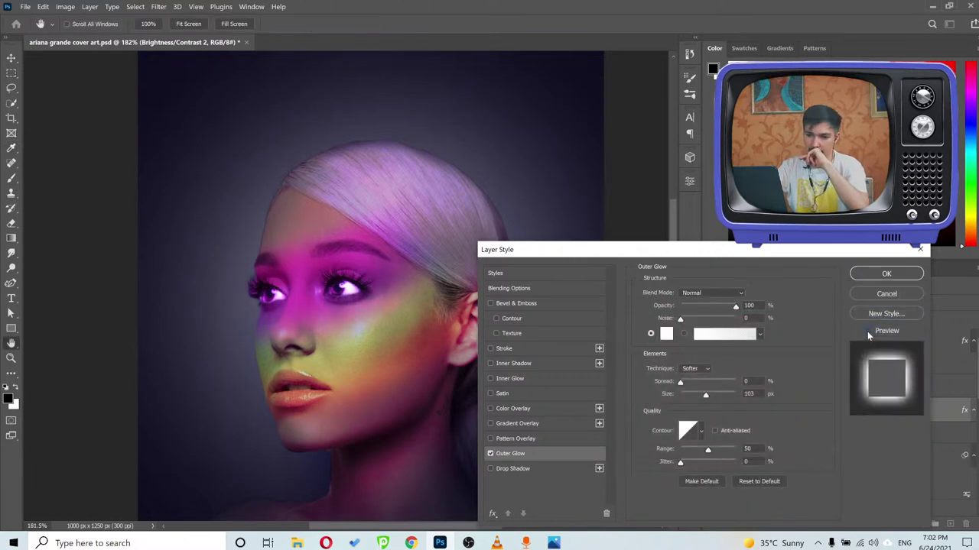
left_click(878, 294)
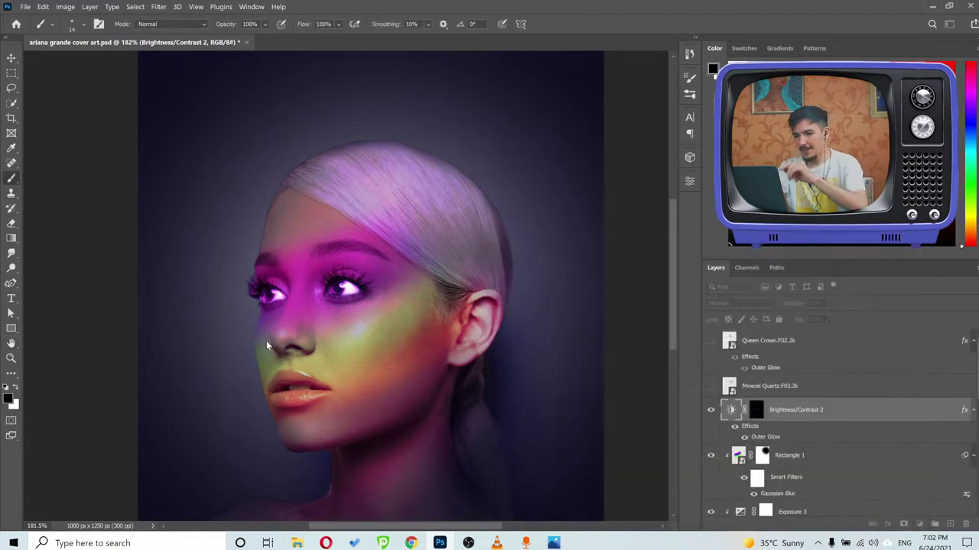
Compare the portrait with the Brightness/Contrast 2 layer hidden and shown, and examine the brightened eyes.
key("b")
scroll(349, 262, "down", 3)
key("v")
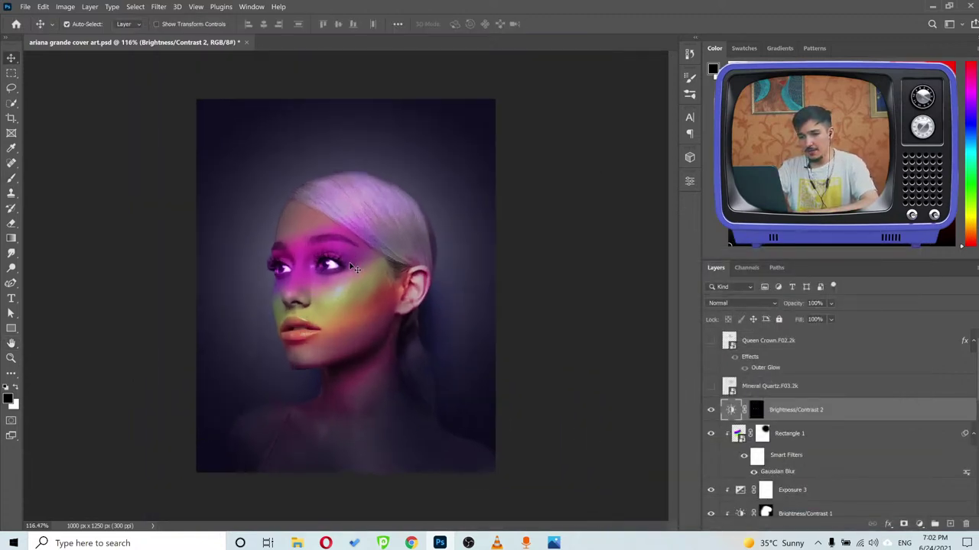
left_click(710, 410)
left_click(710, 411)
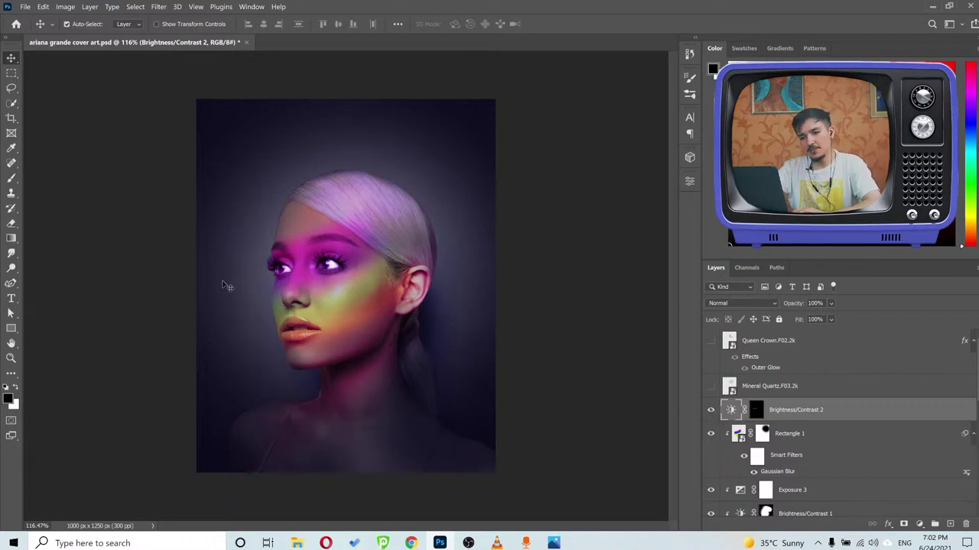
key("ctrl")
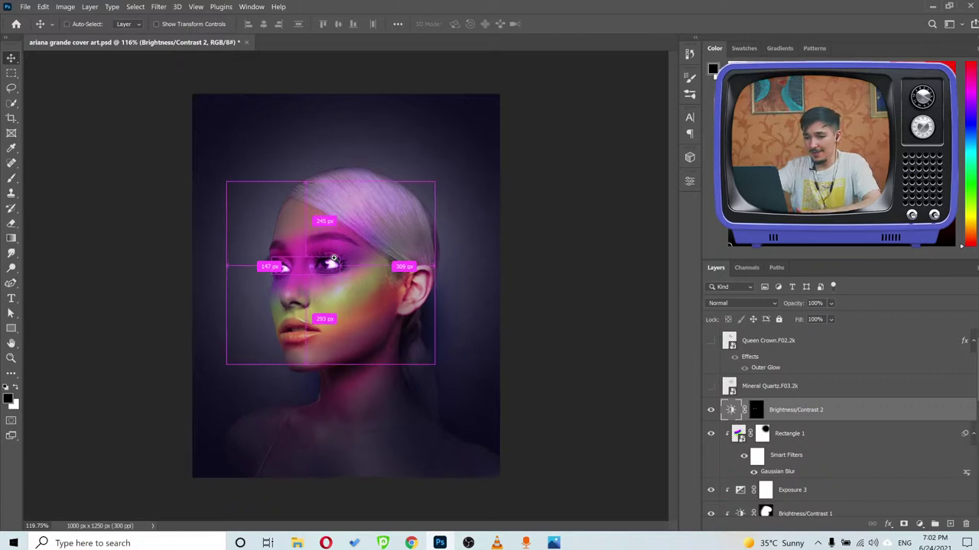
scroll(332, 260, "up", 2)
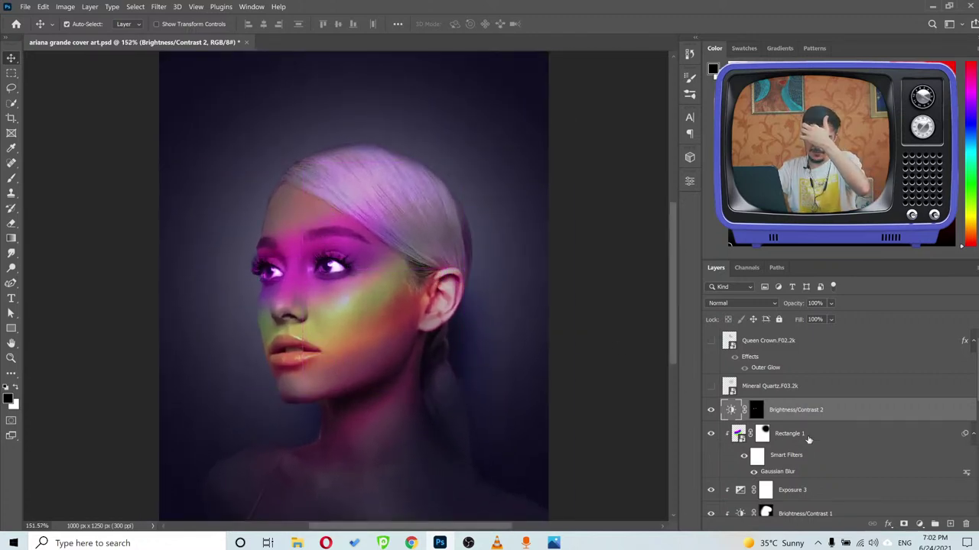
Check the reference album cover in Photos, and compare the portrait with the Brightness/Contrast 1 layer hidden and shown.
left_click(553, 543)
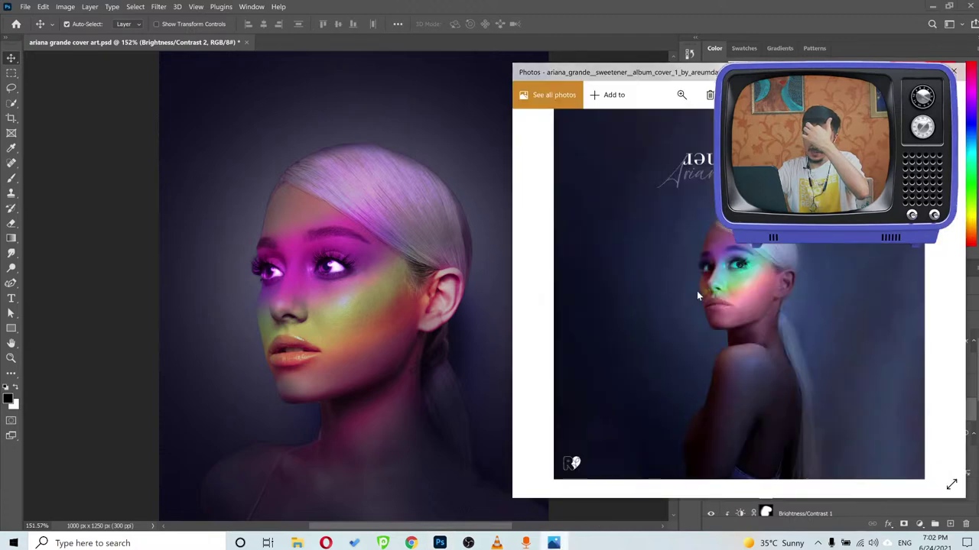
left_click(646, 6)
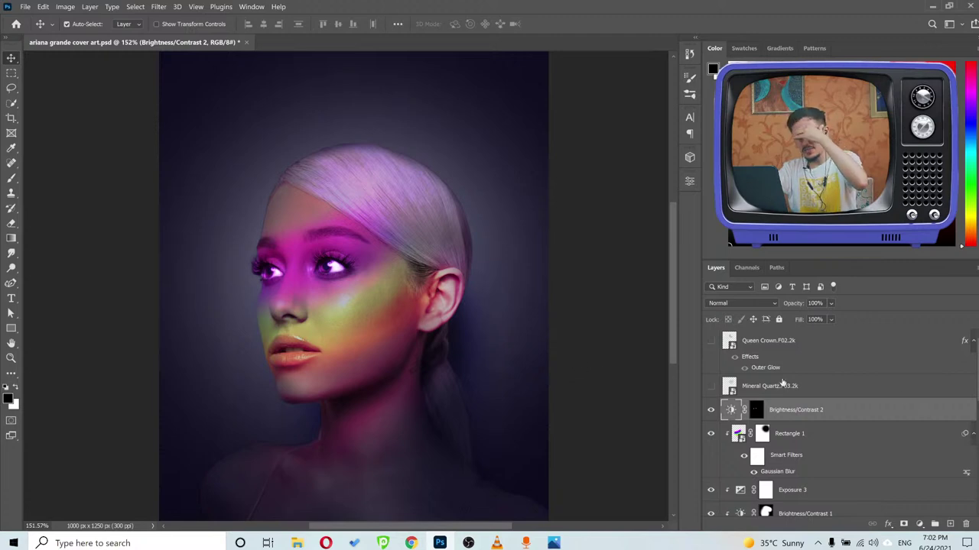
scroll(848, 432, "down", 2)
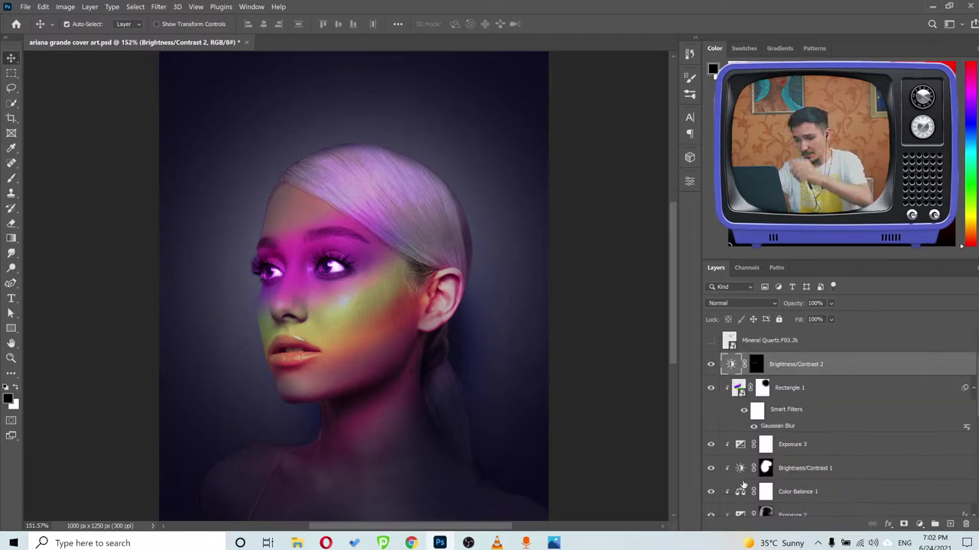
left_click(715, 474)
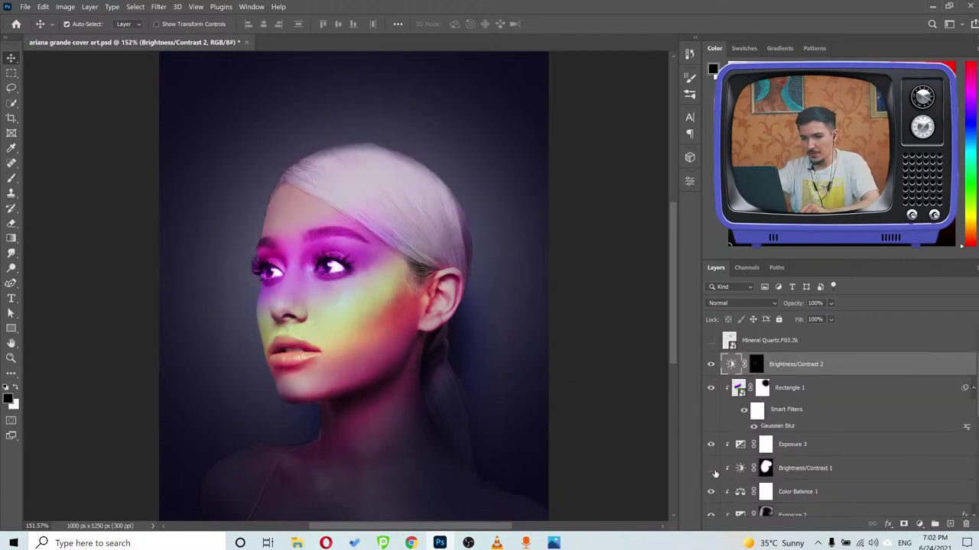
left_click(714, 473)
scroll(849, 450, "down", 2)
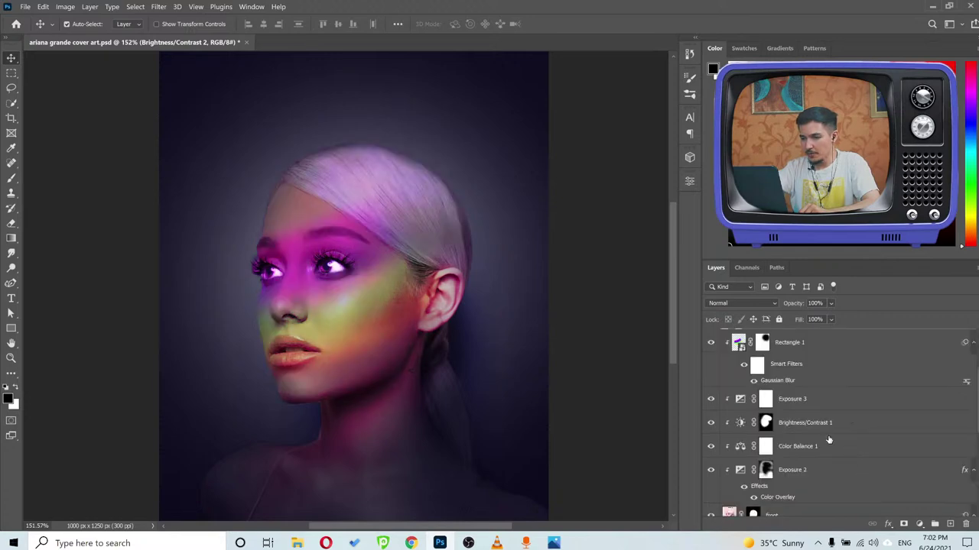
Compare the portrait with the Exposure 3 layer hidden and shown.
scroll(841, 444, "up", 4)
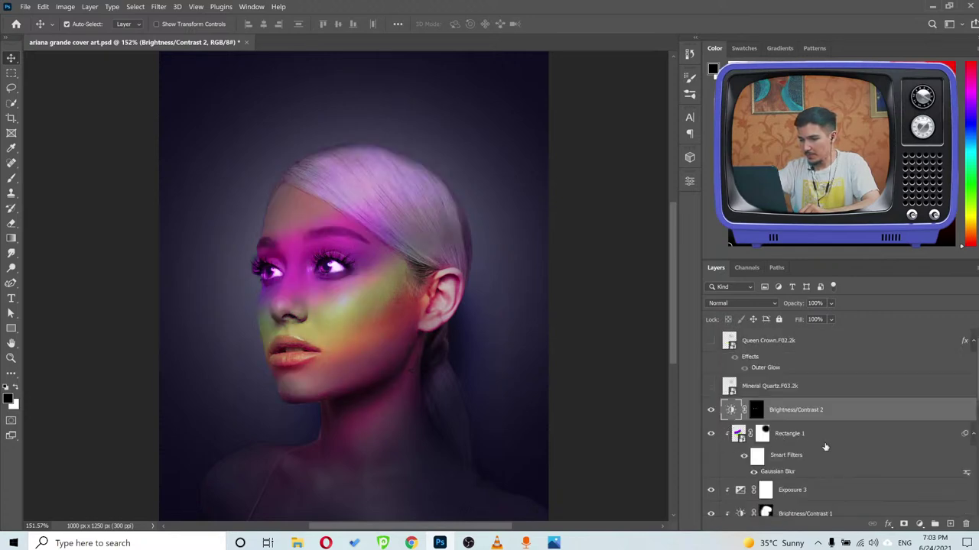
scroll(825, 447, "down", 2)
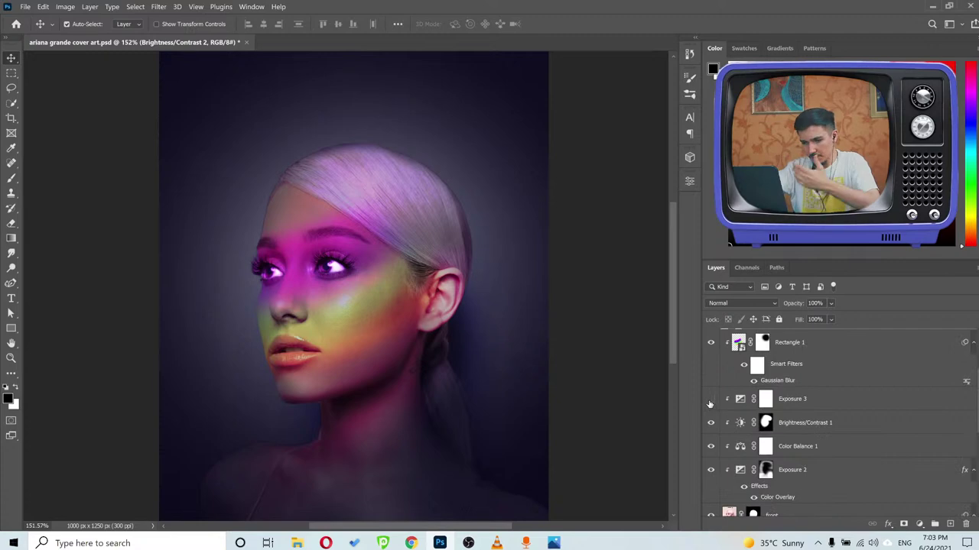
left_click(710, 402)
left_click(709, 402)
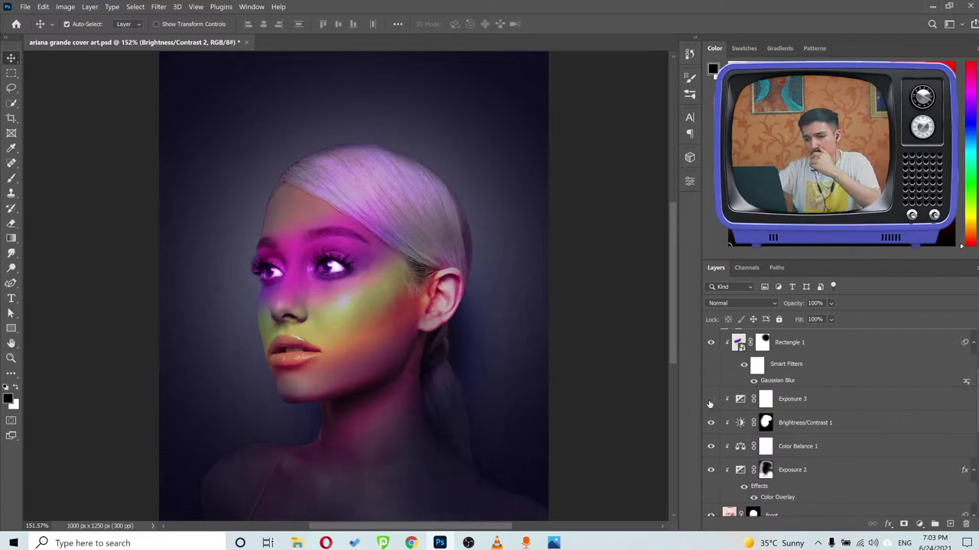
scroll(391, 364, "down", 3, "alt")
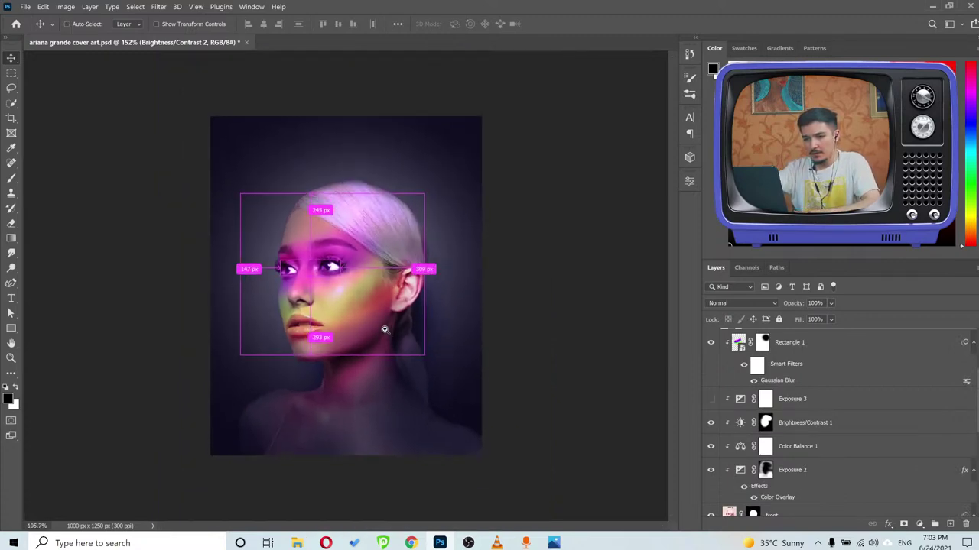
left_click(705, 402)
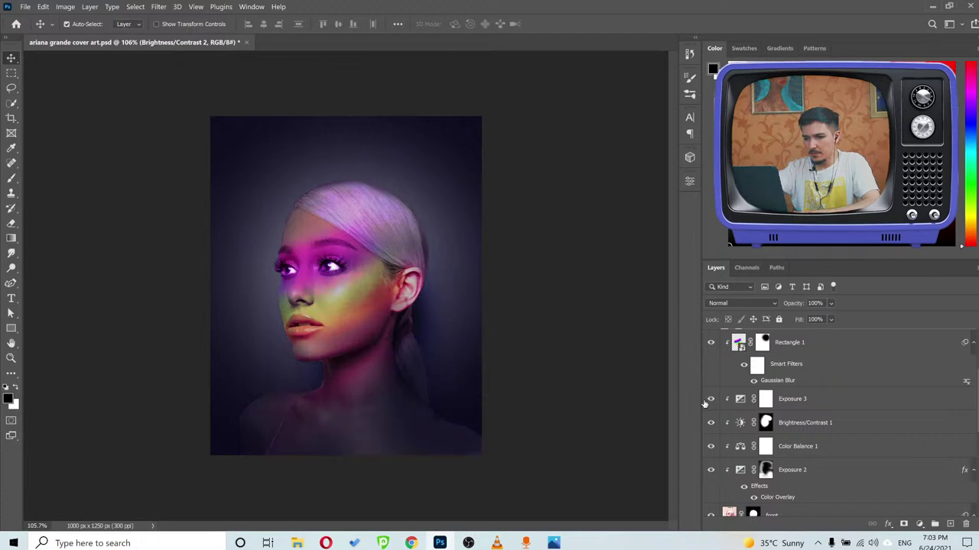
Paint black on the Exposure 3 layer mask over the eyes and nose to remove the adjustment there.
key("x")
left_click(765, 399)
key("b")
key("x")
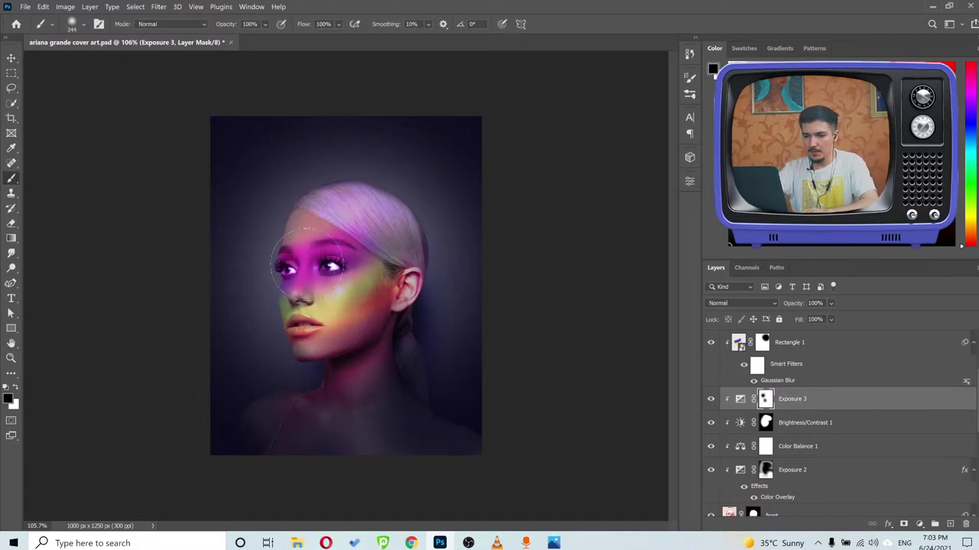
key("ctrl+plus")
key("v")
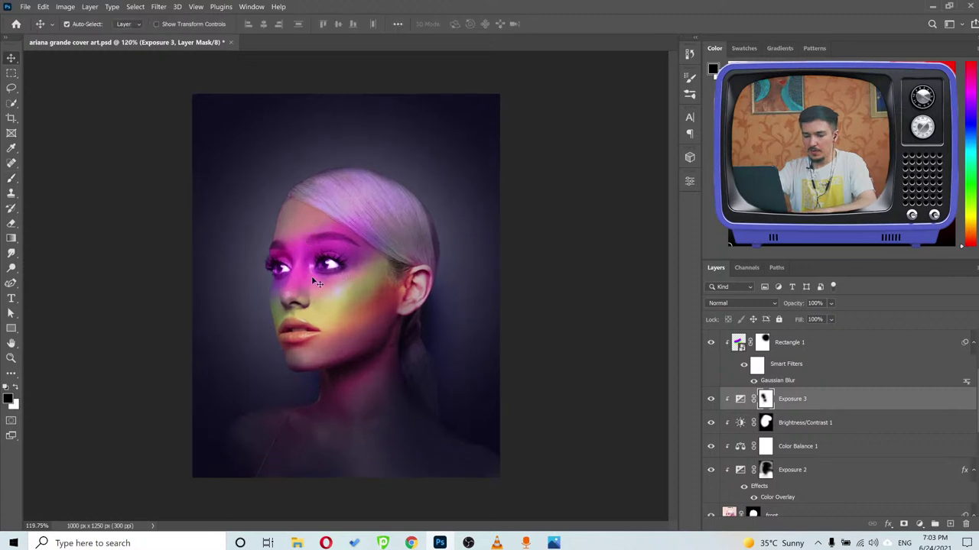
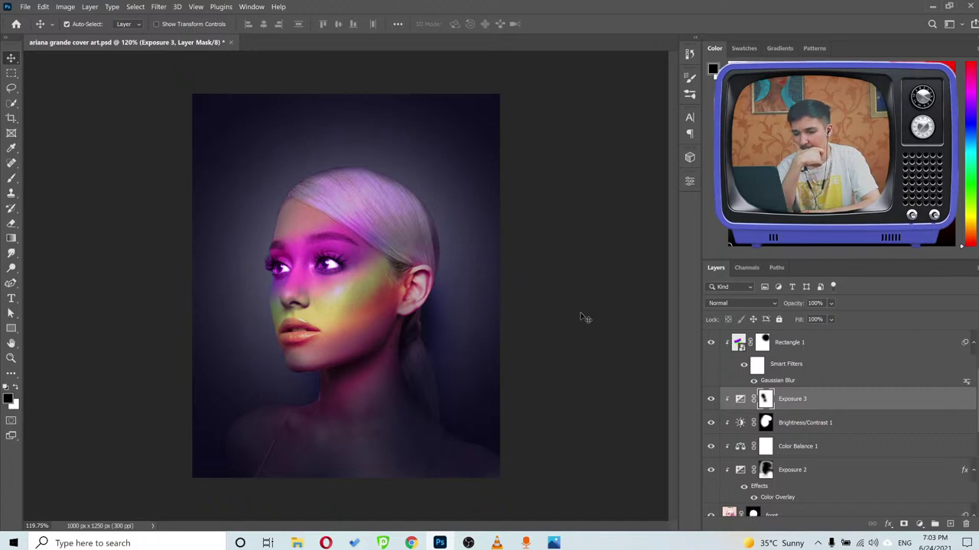
Switch to File Explorer and open the elements-watercolor-peonies-flowers folder inside youtube\live art #3.
scroll(417, 180, "up", 5)
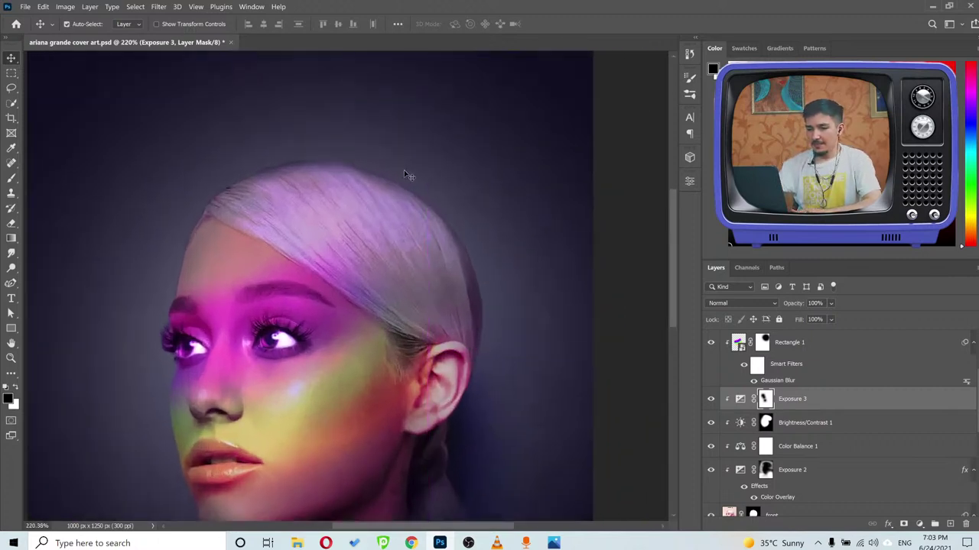
scroll(388, 246, "down", 3)
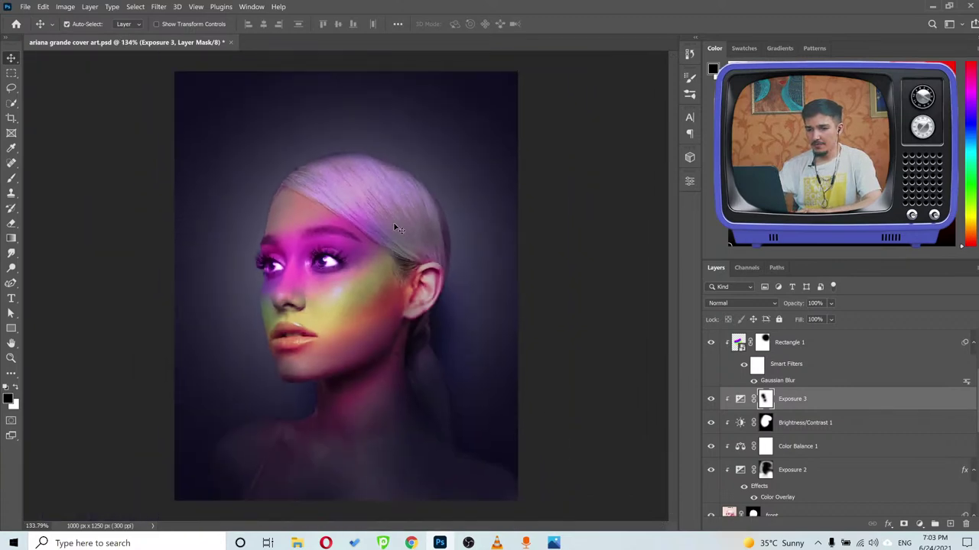
left_click(297, 543)
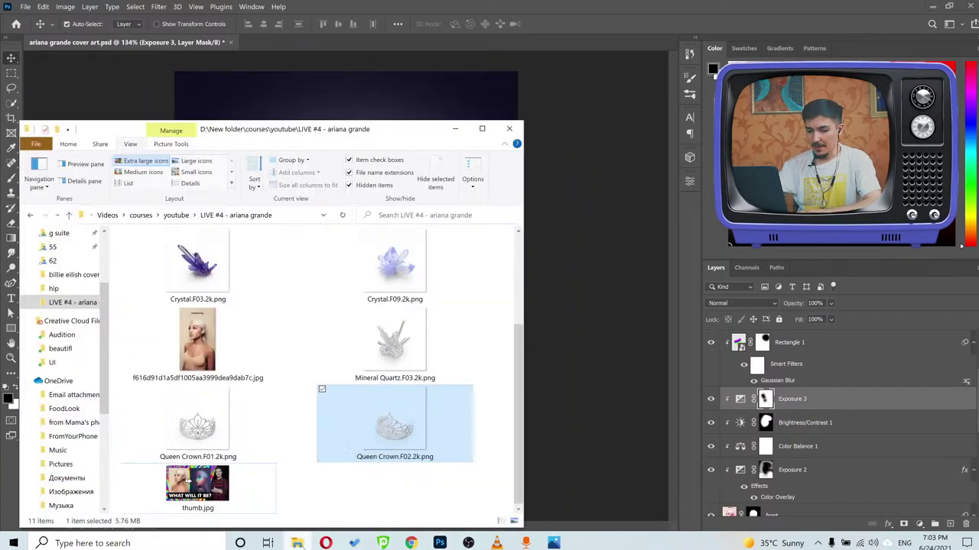
left_click_drag(244, 130, 369, 103)
scroll(348, 331, "up", 3)
scroll(348, 331, "down", 3)
scroll(347, 331, "up", 3)
left_click(303, 188)
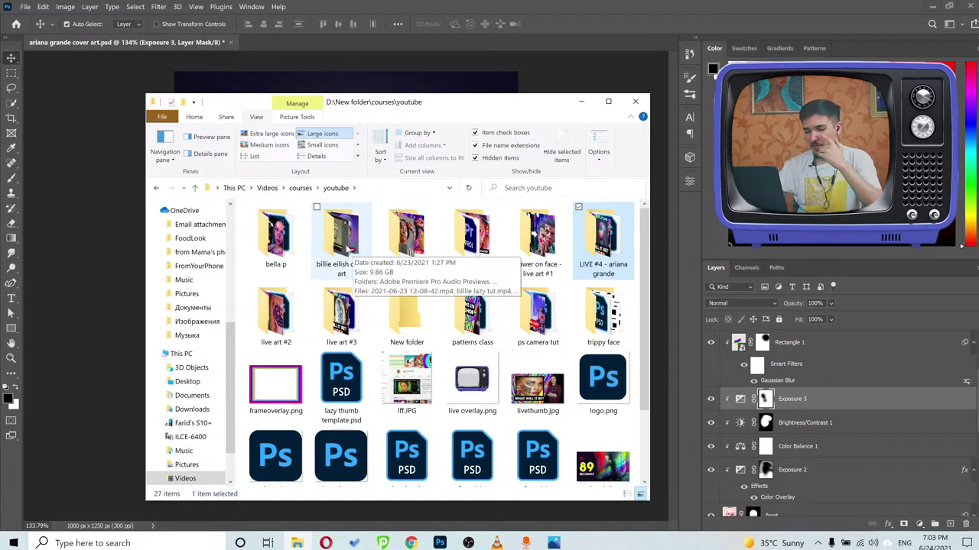
double_click(344, 325)
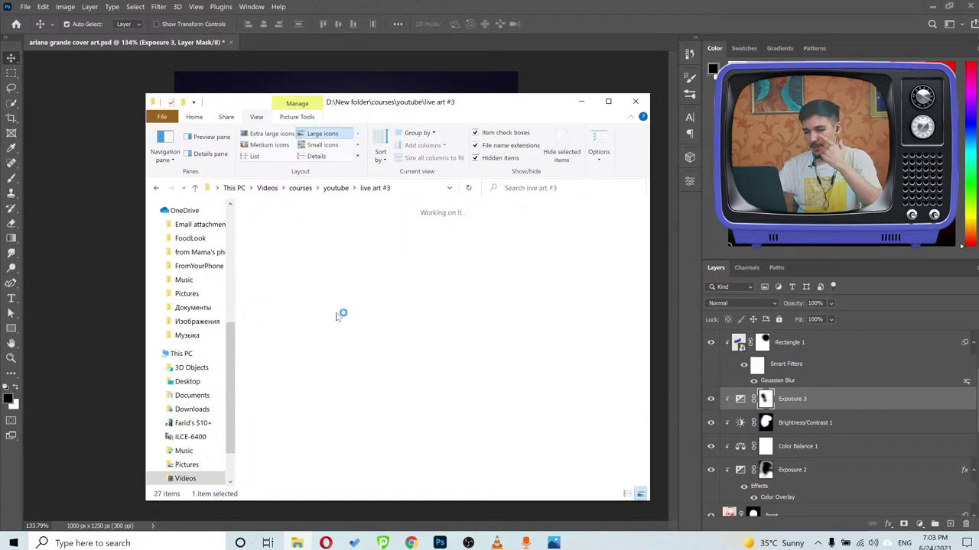
double_click(409, 241)
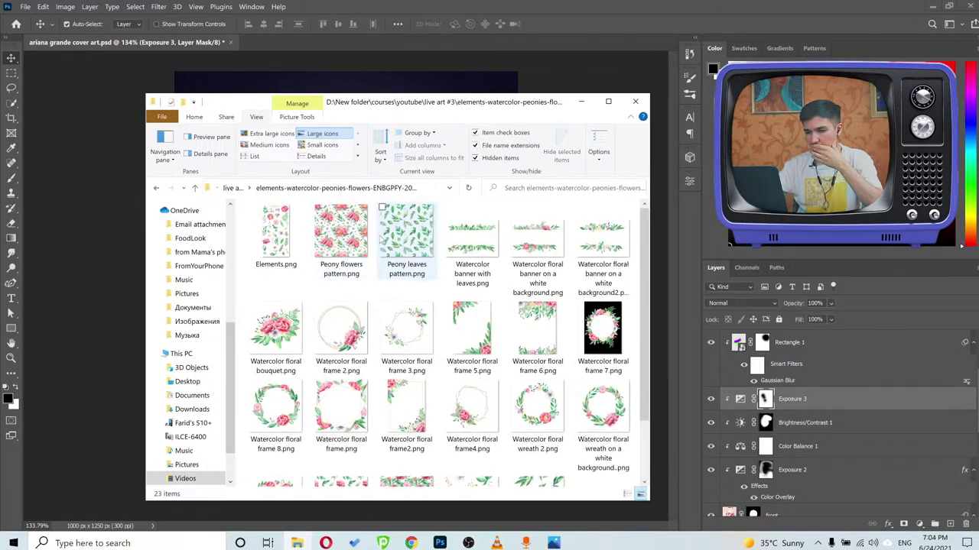
Place Peony flowers pattern.png from the folder into the portrait document, directly above the Brightness/Contrast 2 layer.
left_click_drag(424, 114, 478, 121)
scroll(474, 366, "down", 1)
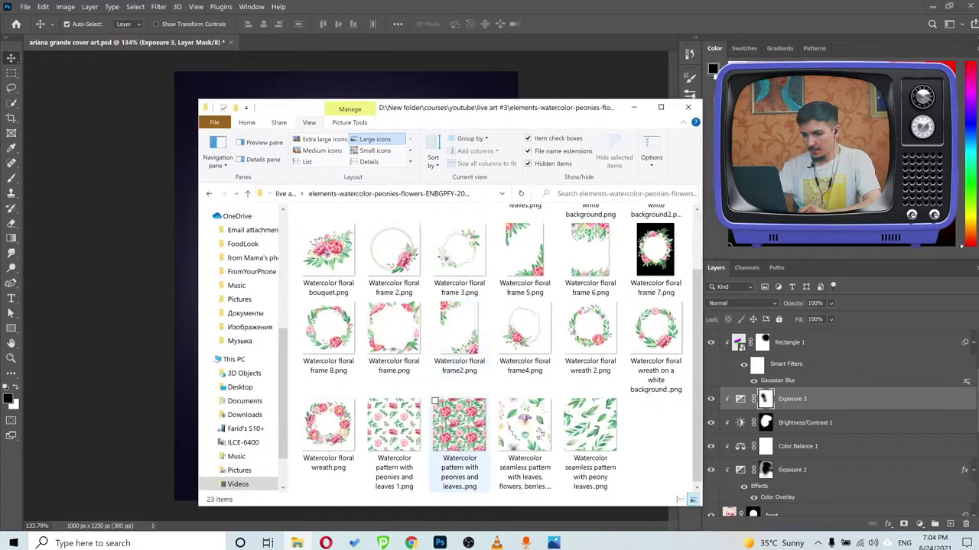
scroll(448, 420, "up", 1)
left_click(379, 240)
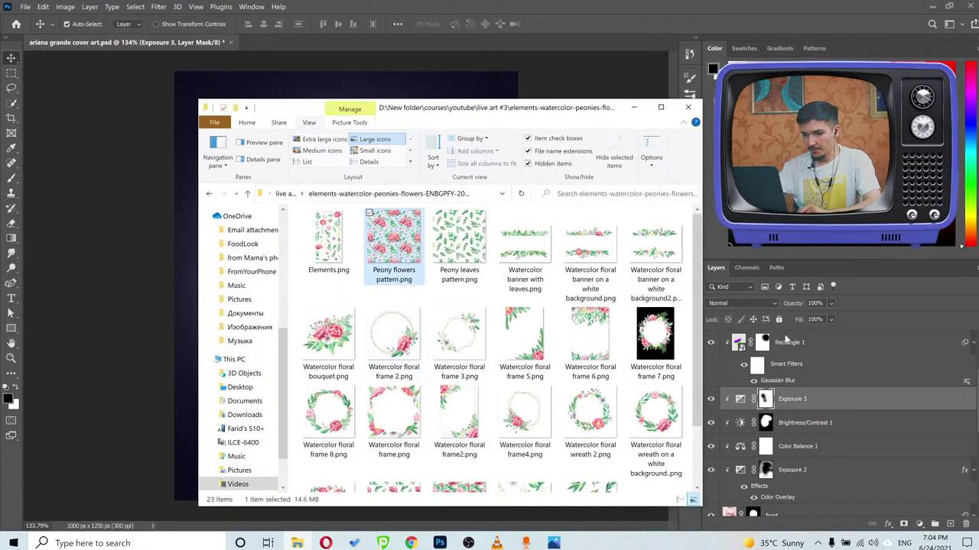
scroll(831, 361, "up", 2)
left_click(792, 409)
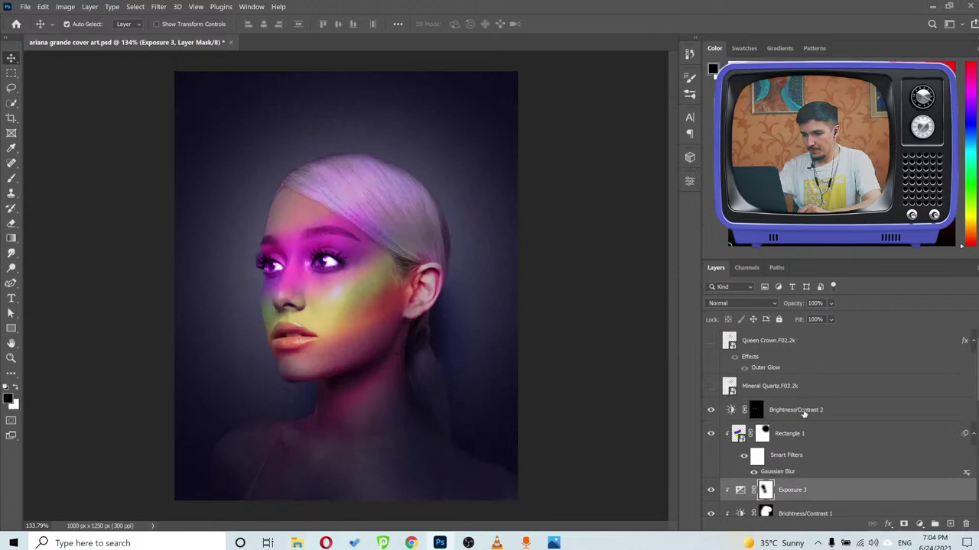
left_click(818, 410)
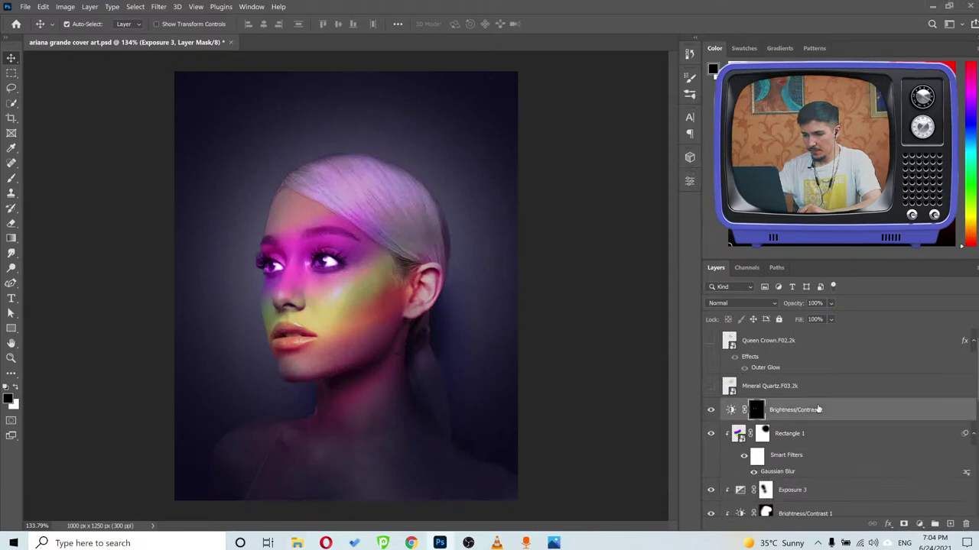
left_click(296, 542)
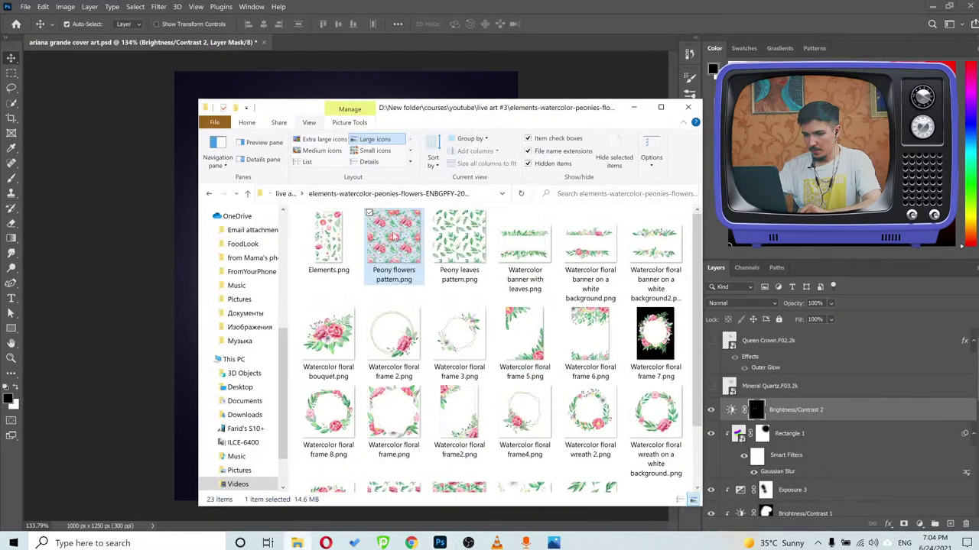
left_click(173, 329)
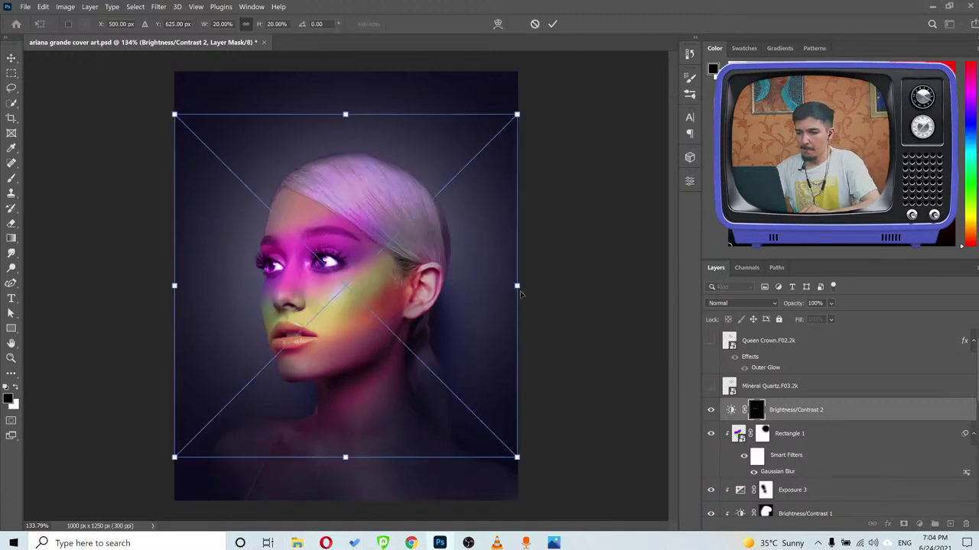
Scale the placed peony pattern to about 10.58% and position it over the hair and forehead.
left_click_drag(518, 287, 442, 289)
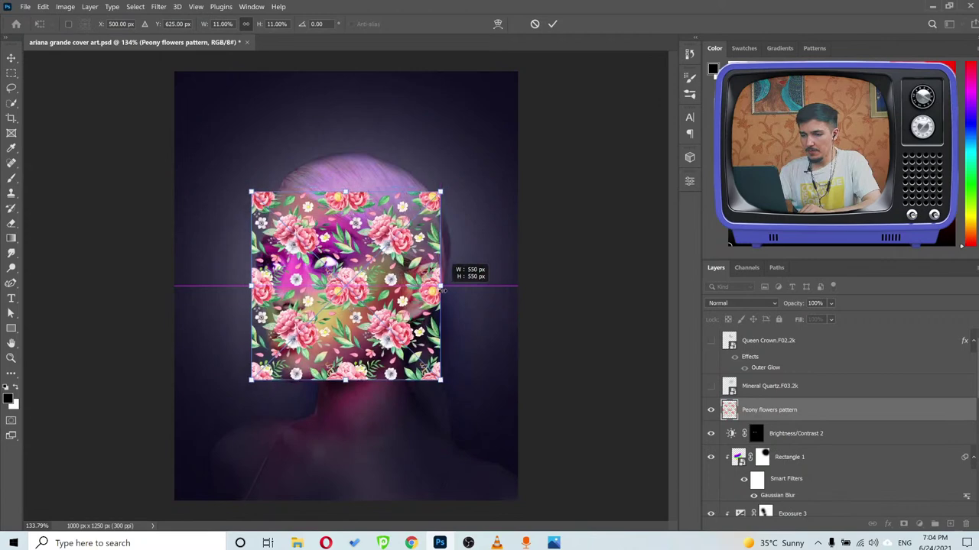
left_click_drag(508, 282, 432, 286)
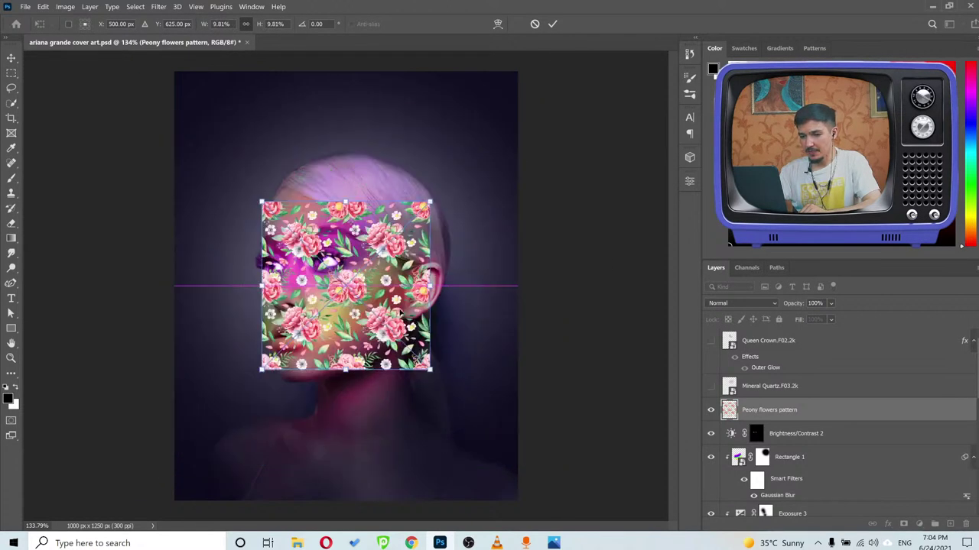
left_click_drag(364, 327, 283, 199)
mouse_move(370, 213)
left_mouse_down()
mouse_move(443, 200)
mouse_move(280, 197)
mouse_move(406, 214)
mouse_move(444, 207)
mouse_move(389, 210)
mouse_move(374, 188)
mouse_move(372, 210)
left_mouse_up()
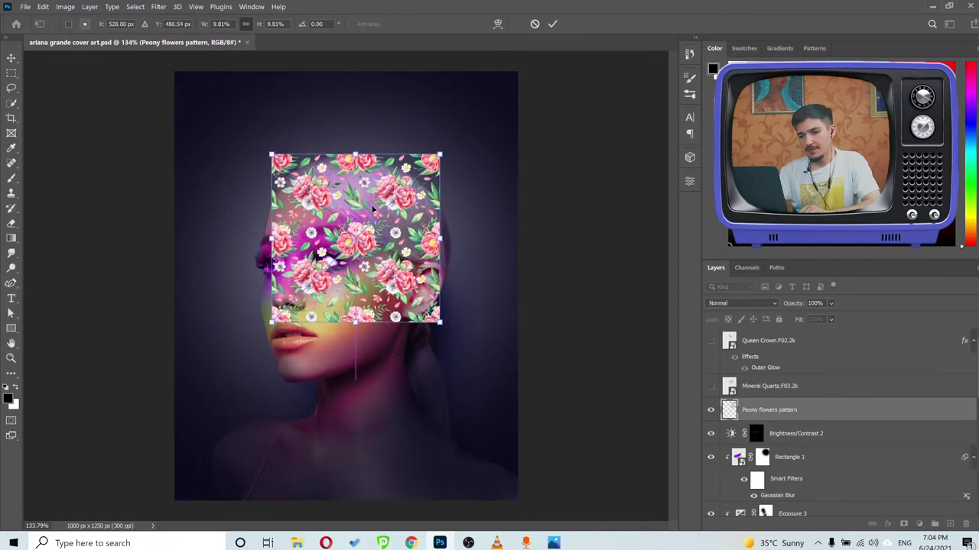
left_click_drag(448, 240, 462, 240)
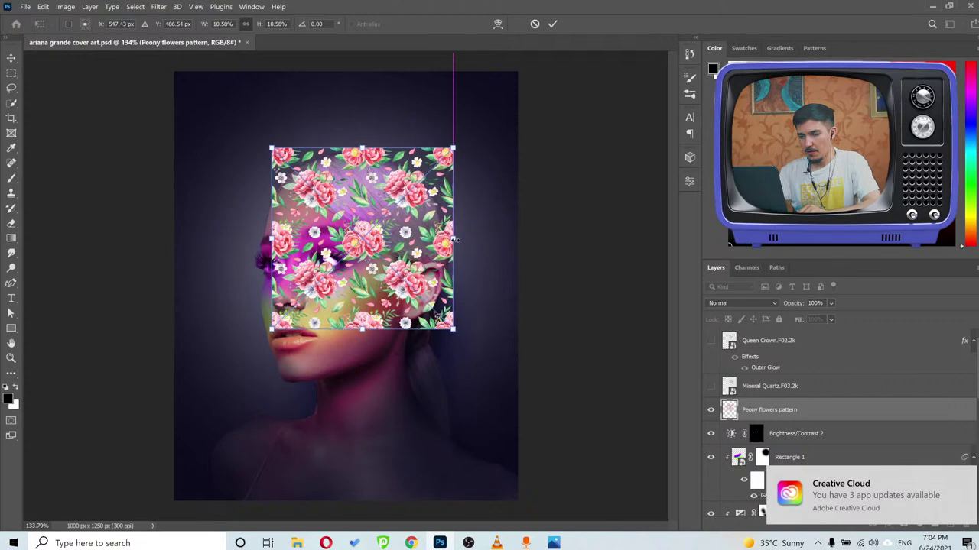
left_click_drag(410, 188, 410, 152)
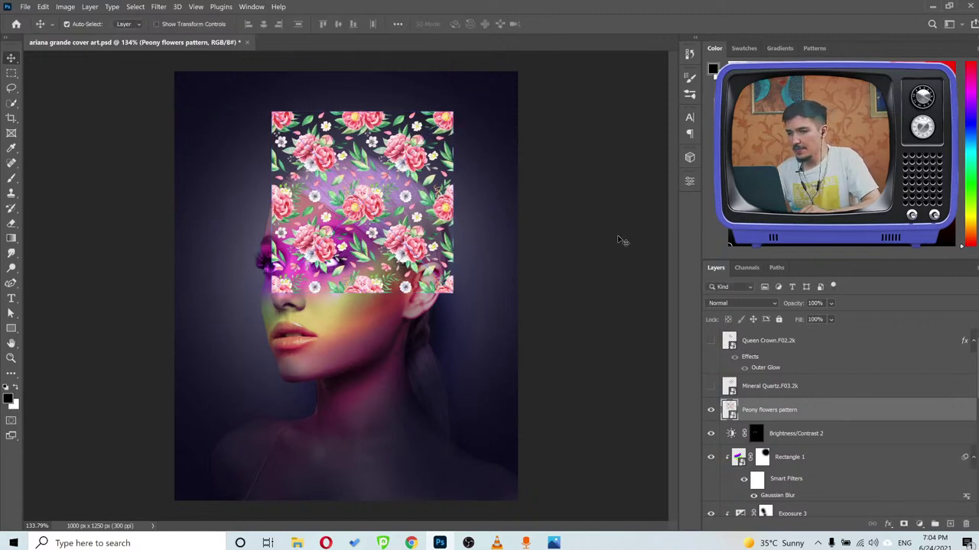
Set the Peony flowers pattern layer's blend mode to Color Burn.
left_click(731, 302)
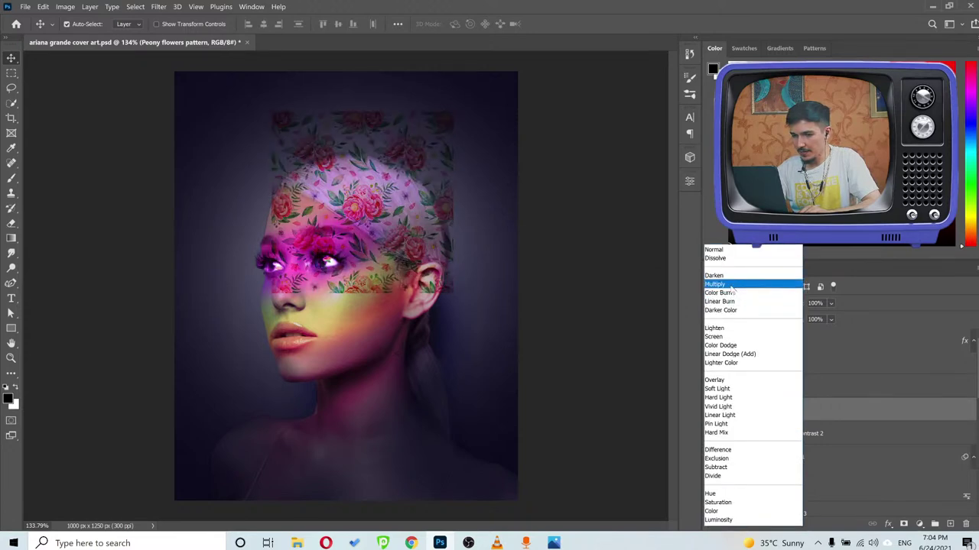
left_click(730, 293)
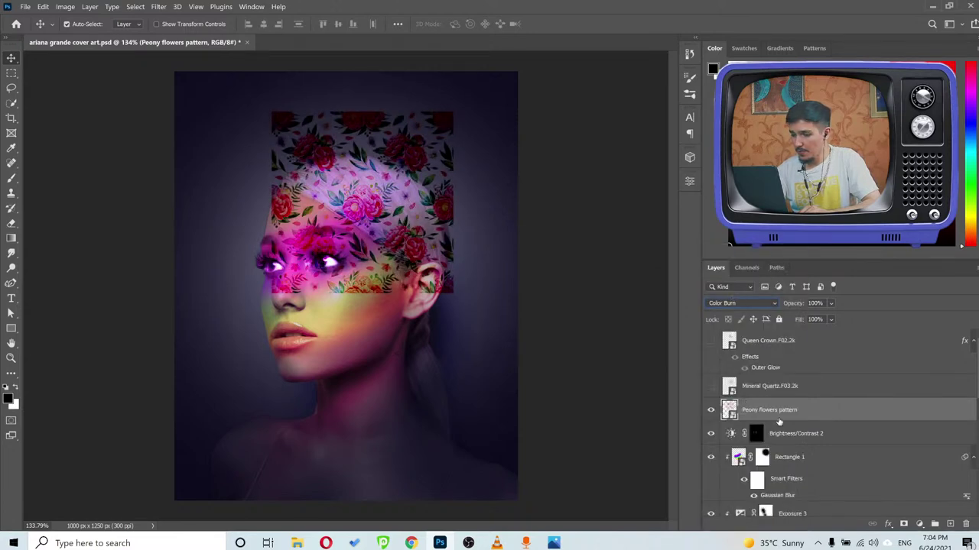
left_click(919, 525)
scroll(412, 222, "up", 2)
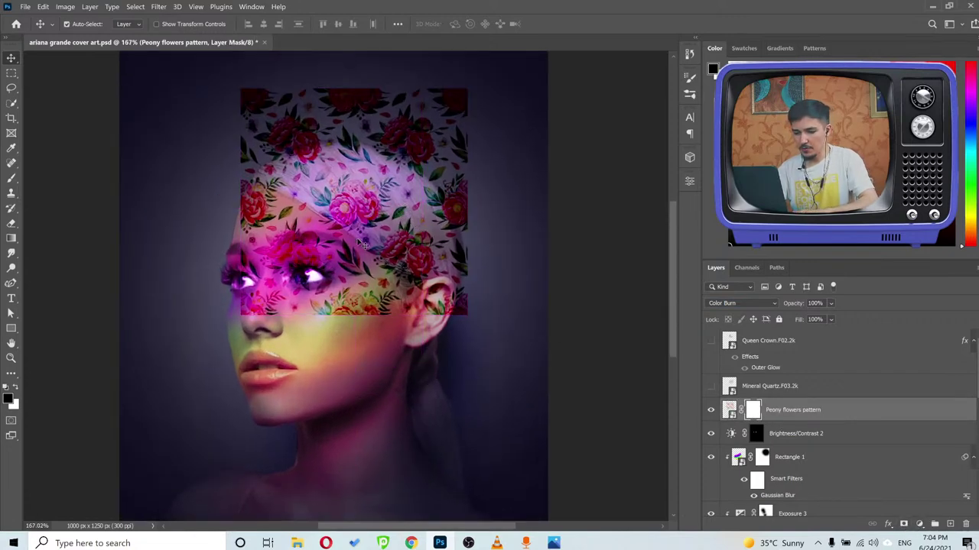
key("b")
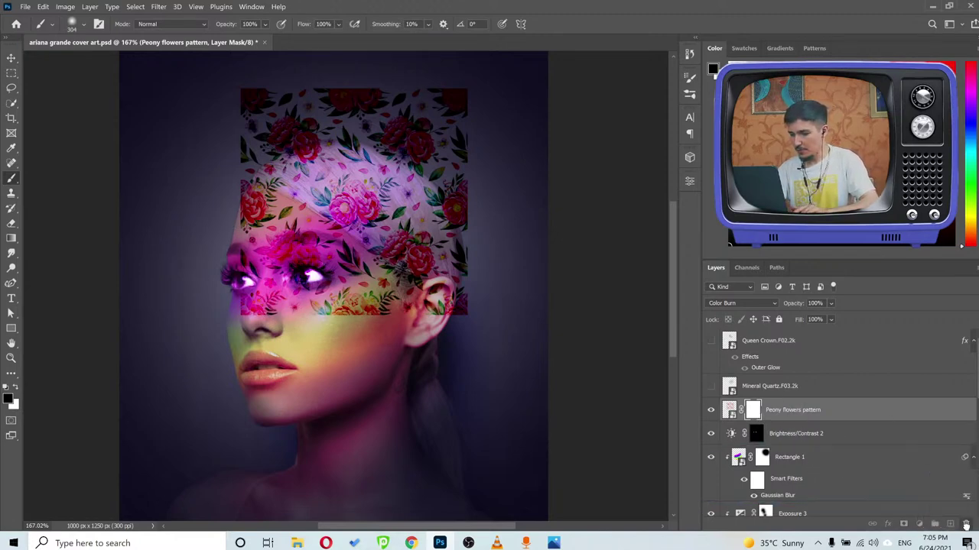
left_click(966, 526)
Group the peony pattern layer, add a mask to the group, and paint black to hide the flowers outside the hair.
key("ctrl+g")
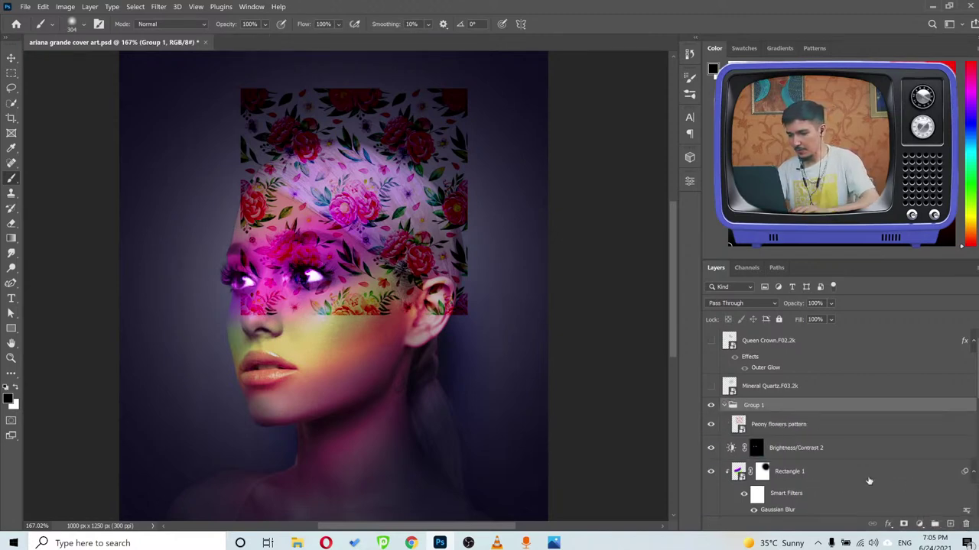
left_click(903, 525)
mouse_move(258, 306)
left_mouse_down()
mouse_move(344, 229)
mouse_move(224, 243)
left_mouse_up()
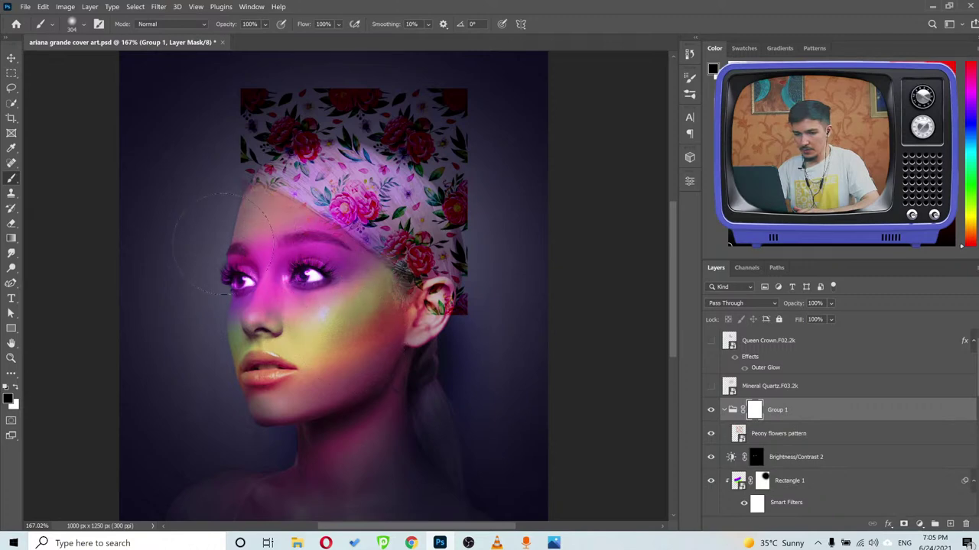
mouse_move(451, 340)
left_mouse_down()
mouse_move(514, 309)
mouse_move(516, 249)
mouse_move(511, 270)
mouse_move(435, 80)
mouse_move(471, 122)
mouse_move(366, 76)
mouse_move(251, 89)
mouse_move(213, 112)
mouse_move(237, 134)
mouse_move(311, 104)
mouse_move(379, 112)
mouse_move(456, 170)
mouse_move(426, 132)
left_mouse_up()
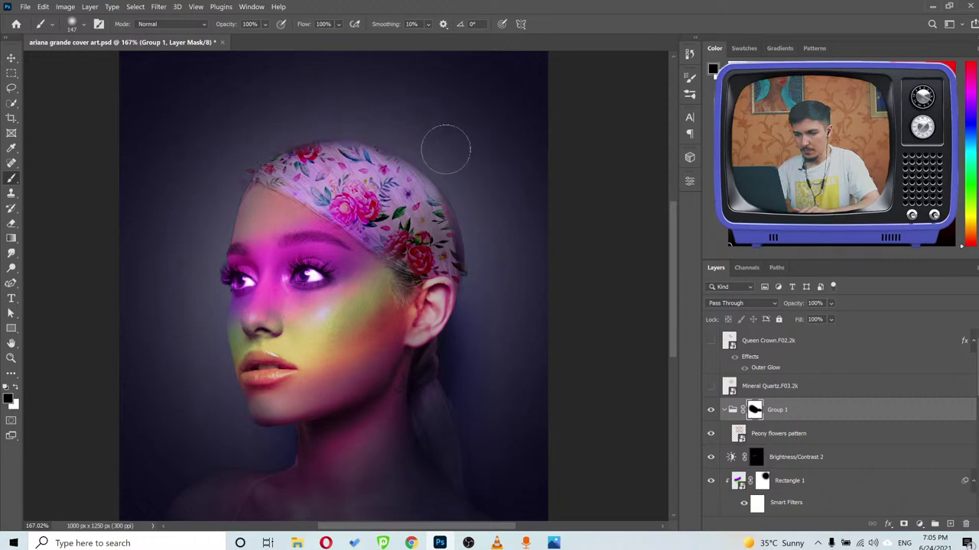
Paint white on the group mask with a smaller brush to restore the flowers along the back and top edges of the hair.
key("x")
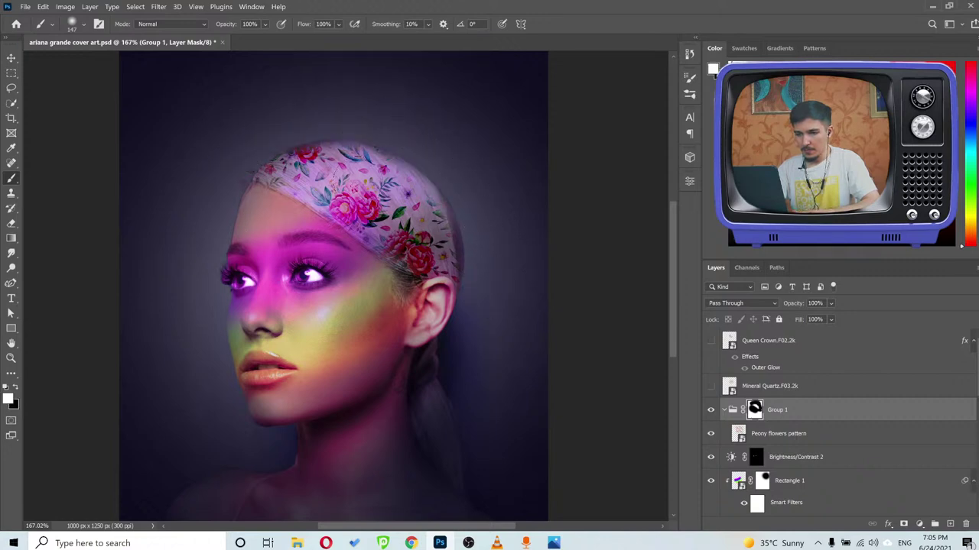
mouse_move(432, 221)
left_mouse_down()
mouse_move(451, 244)
mouse_move(444, 218)
mouse_move(436, 237)
left_mouse_up()
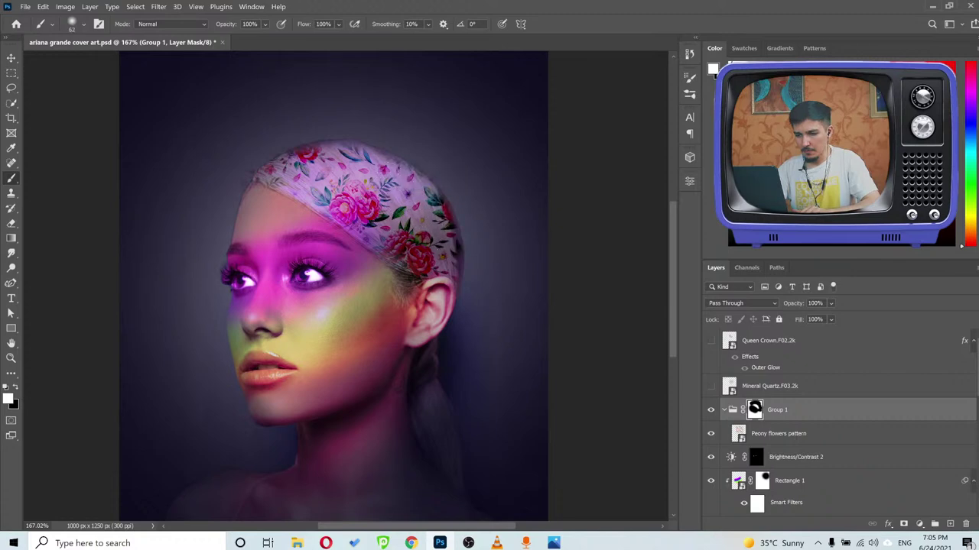
mouse_move(367, 150)
left_mouse_down()
mouse_move(307, 153)
mouse_move(268, 185)
left_mouse_up()
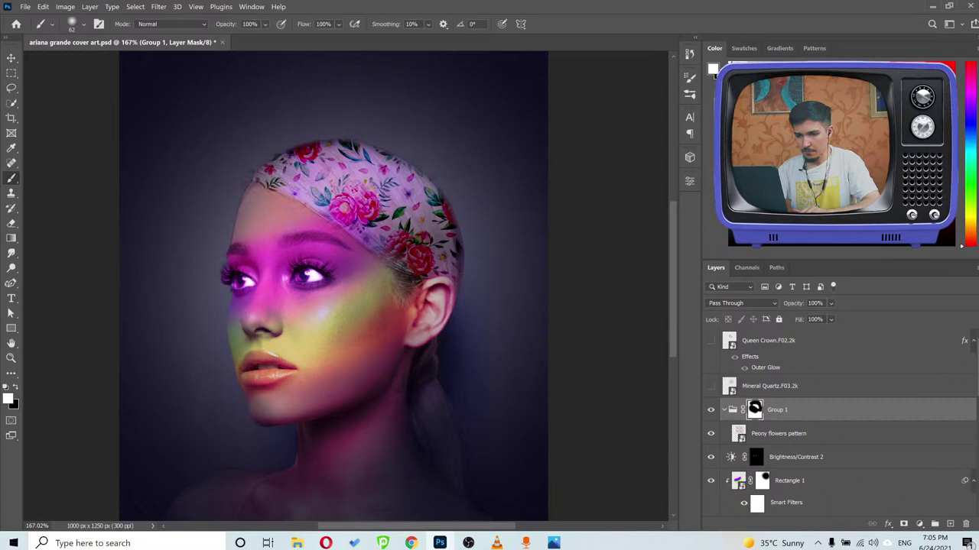
Paint white on the Group 1 mask to restore the flowers along the hairline above the ear.
left_click_drag(382, 245, 452, 265)
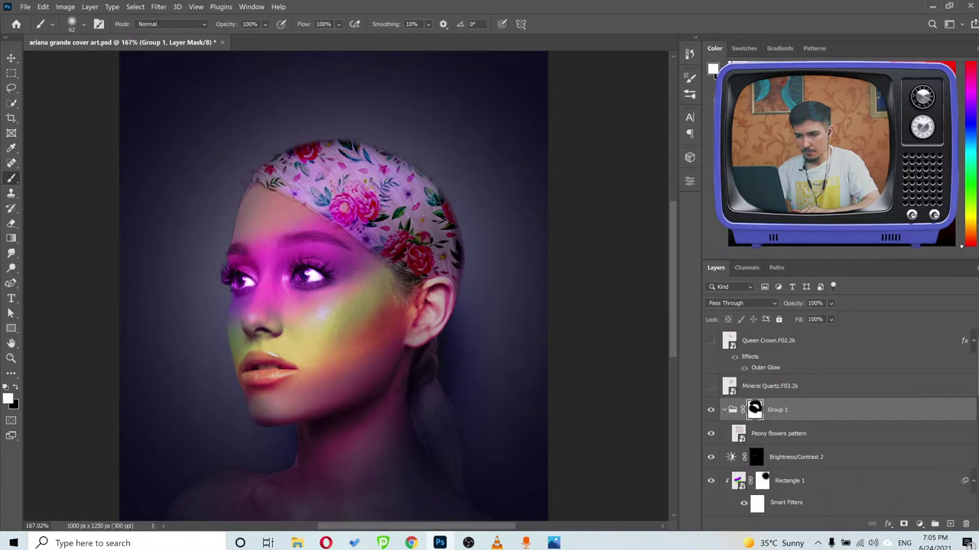
key("x")
scroll(368, 199, "down", 4)
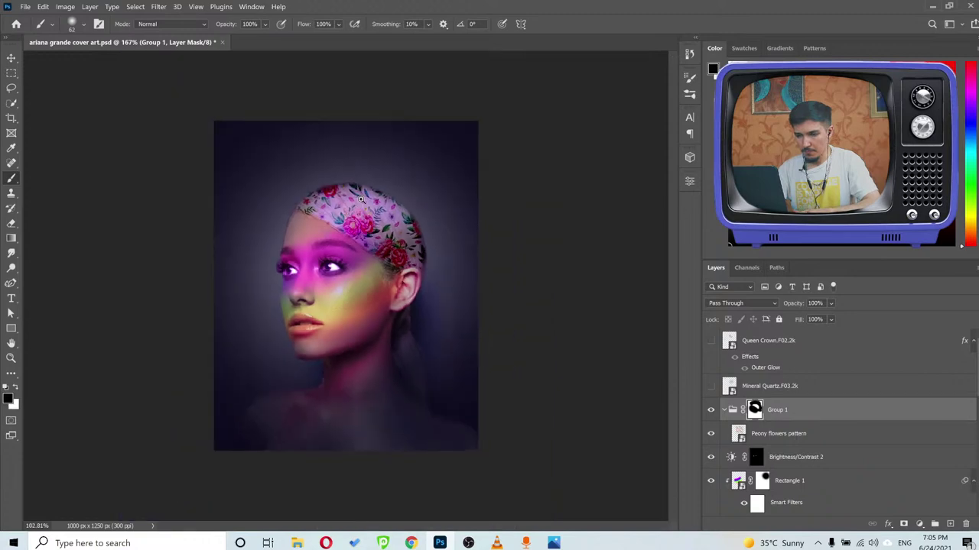
scroll(368, 199, "up", 4)
key("v")
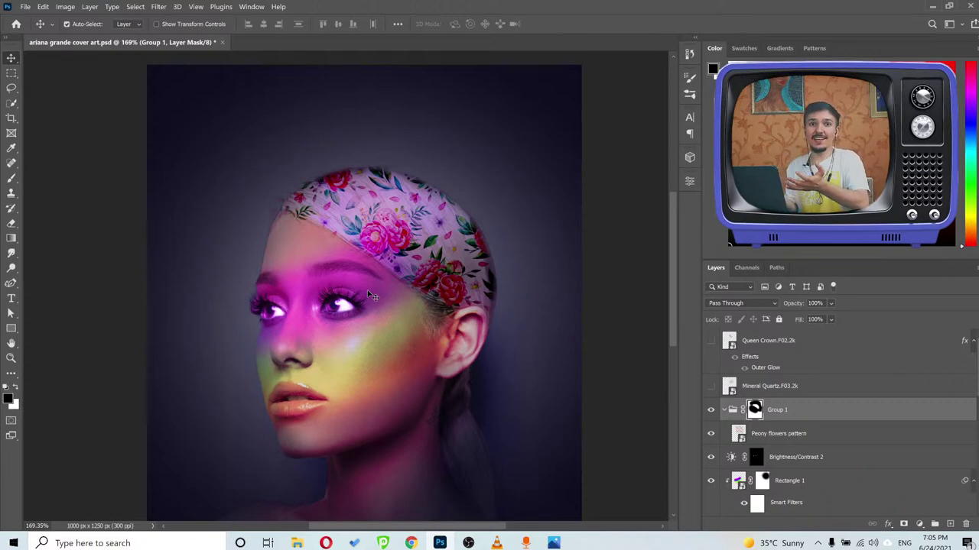
Compare the portrait with the reference Sweetener album cover and inspect the edges of the flowered hair up close.
left_click(554, 543)
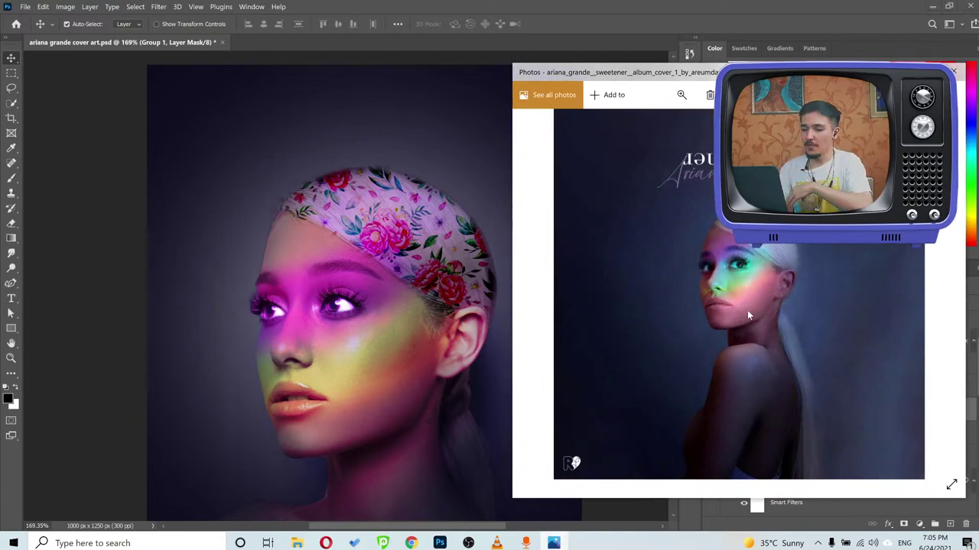
left_click(626, 13)
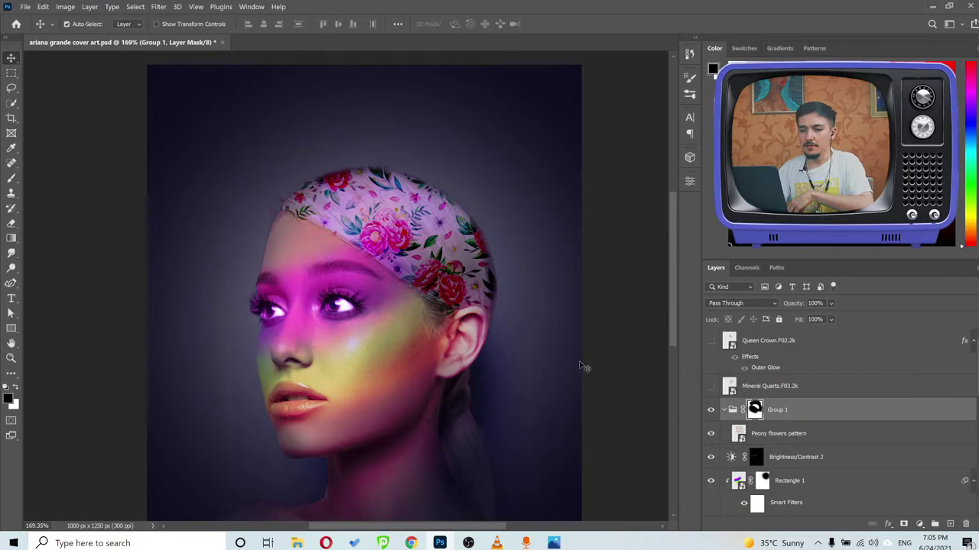
left_click(553, 542)
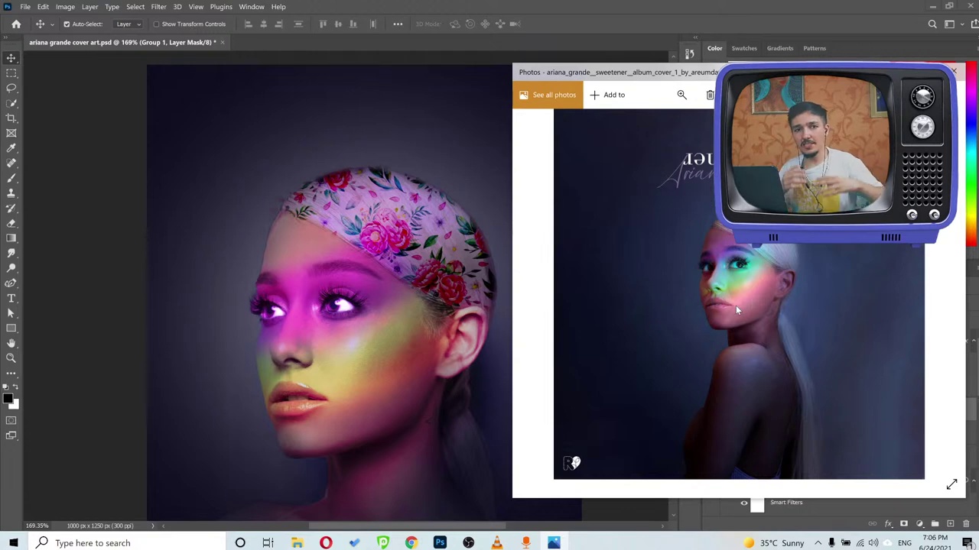
left_click(662, 14)
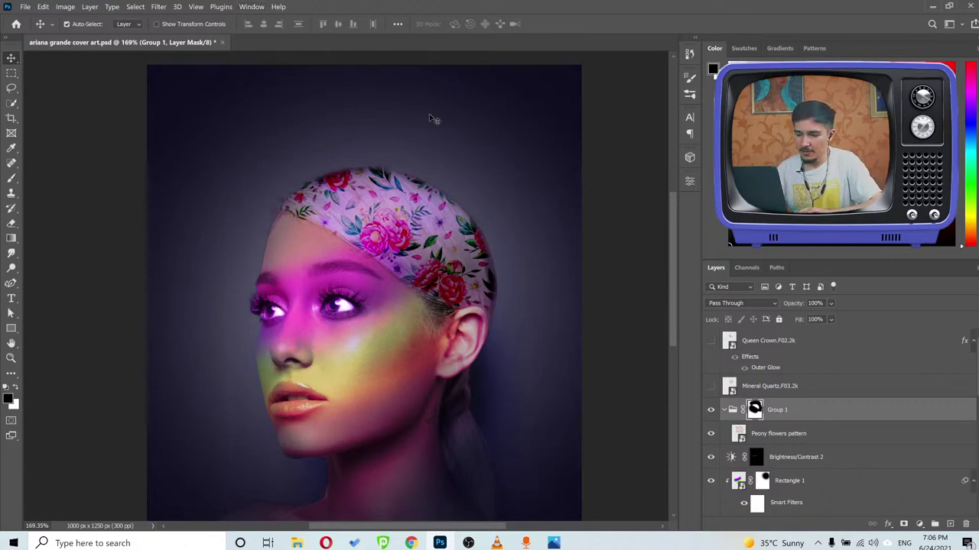
scroll(374, 263, "down", 3)
scroll(374, 260, "up", 3)
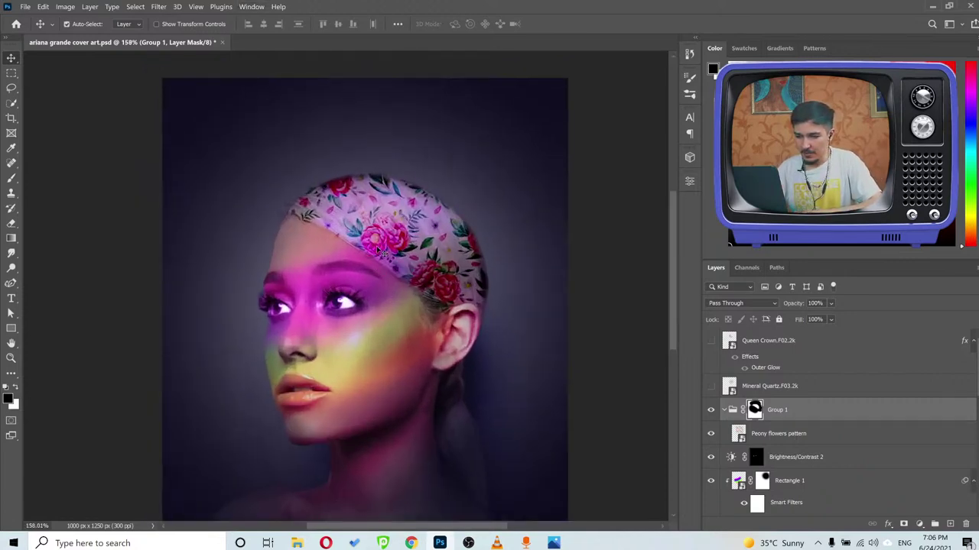
key("b")
scroll(275, 169, "up", 3)
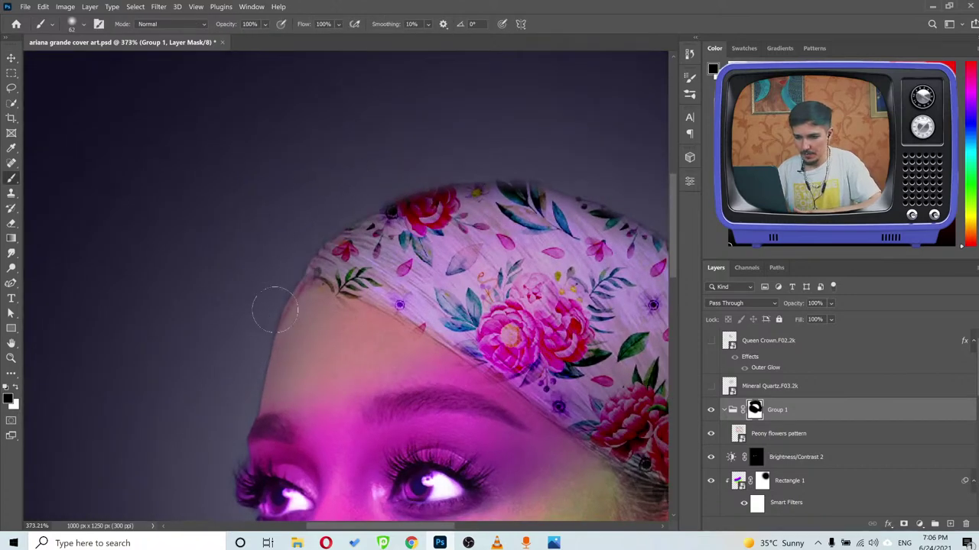
scroll(271, 321, "down", 5)
key("v")
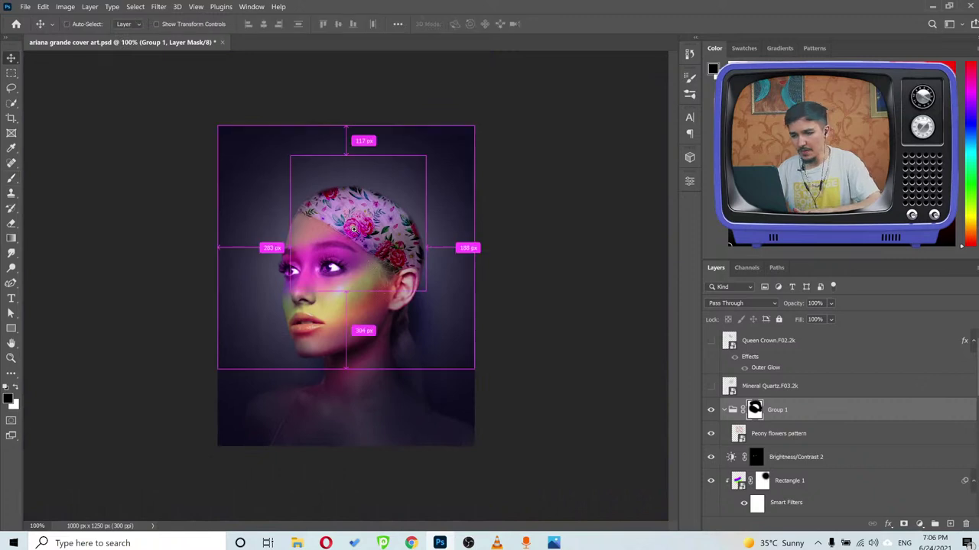
Hide the Peony flowers pattern layer inside Group 1 and place a visible duplicate of it above the group.
left_click(710, 435)
left_click(710, 434)
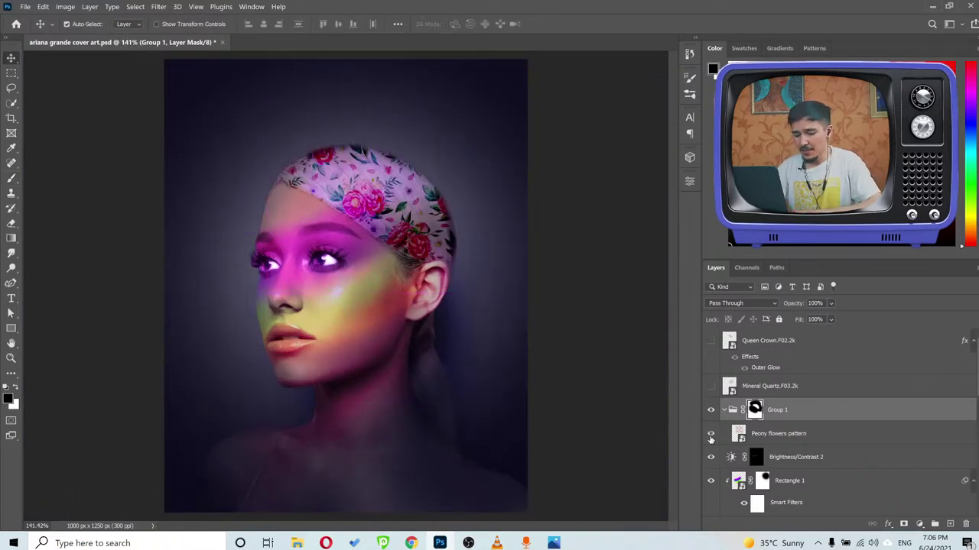
left_click(710, 434)
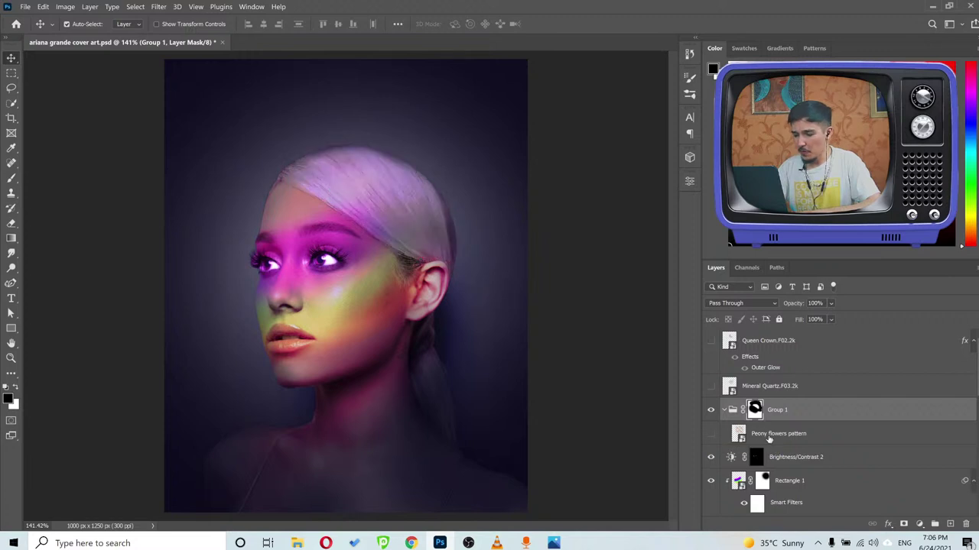
left_click(769, 435)
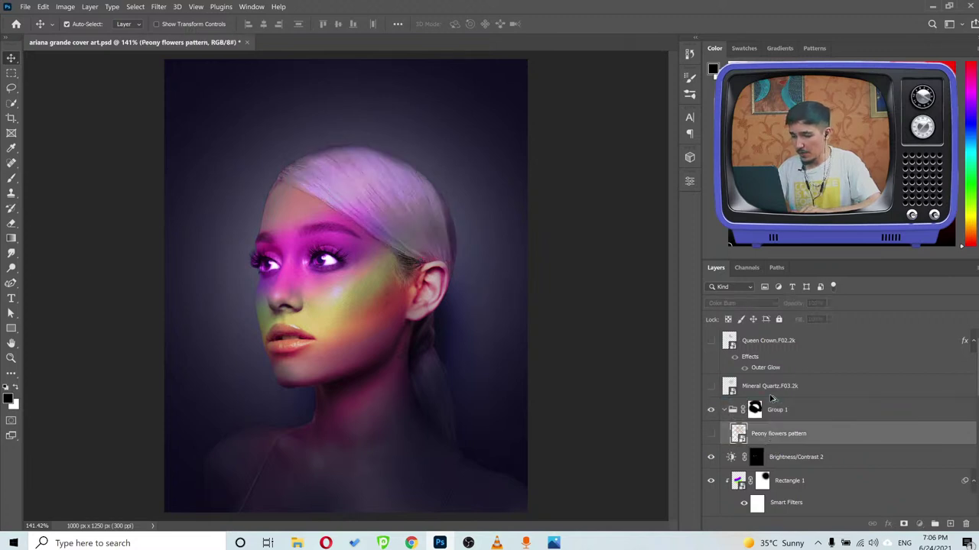
left_click_drag(771, 398, 770, 399)
left_click(710, 410)
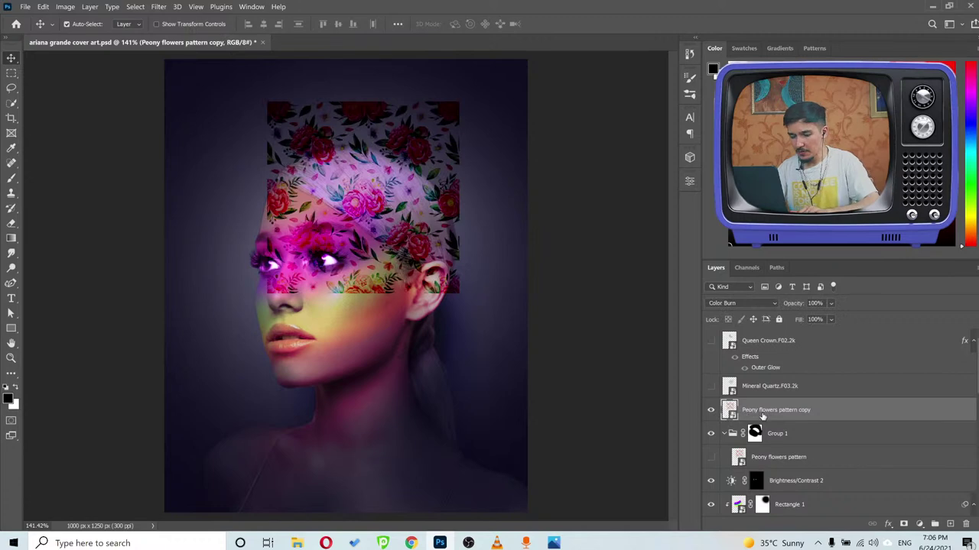
Scale the peony pattern copy to 25.20% and position it to cover the whole canvas.
key("ctrl+t")
left_click_drag(487, 200, 592, 197)
left_click_drag(466, 270, 469, 271)
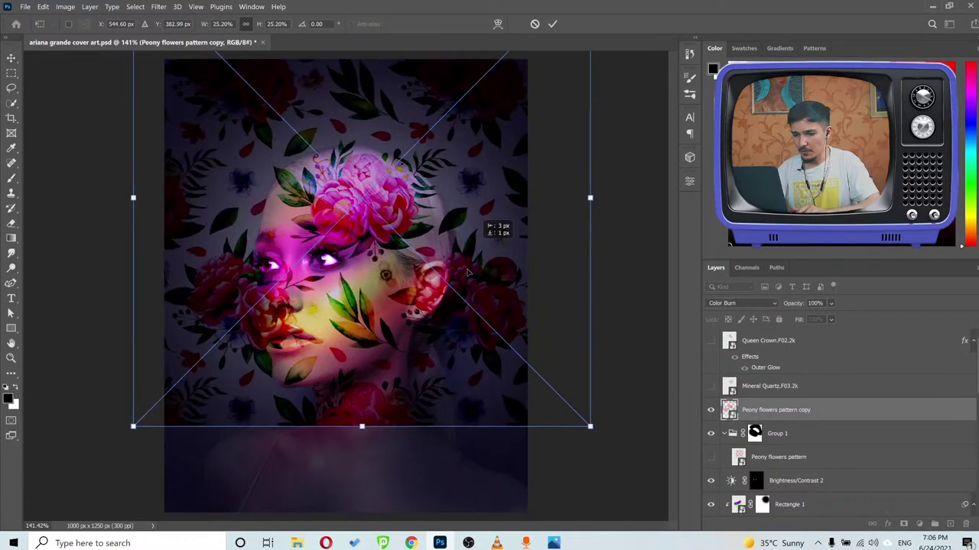
scroll(469, 272, "down", 5)
left_click_drag(442, 228, 449, 218)
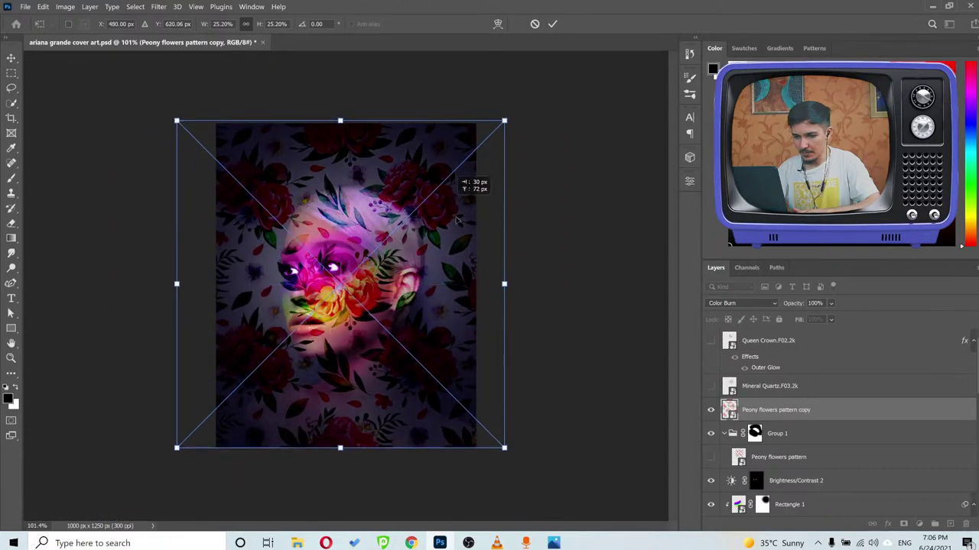
key("shift+Down")
left_click(553, 23)
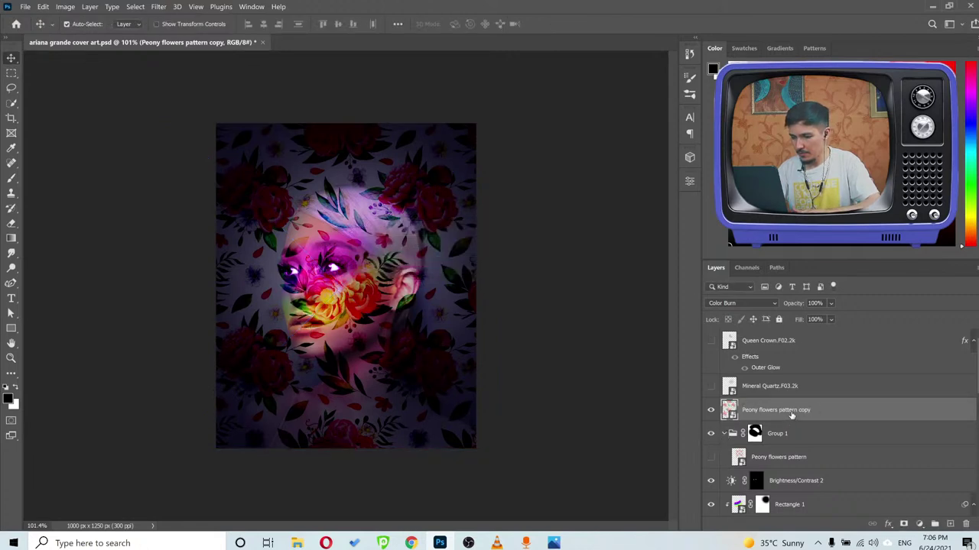
Move the Peony flowers pattern copy directly beneath the front portrait layer and try its opacity at 47%.
scroll(795, 459, "down", 2)
left_click_drag(802, 538, 836, 427)
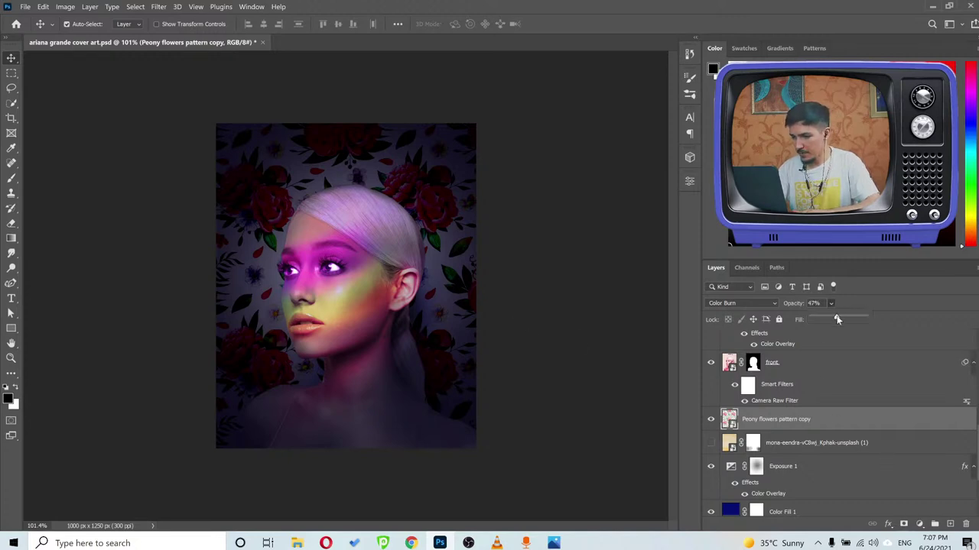
left_click_drag(837, 319, 840, 320)
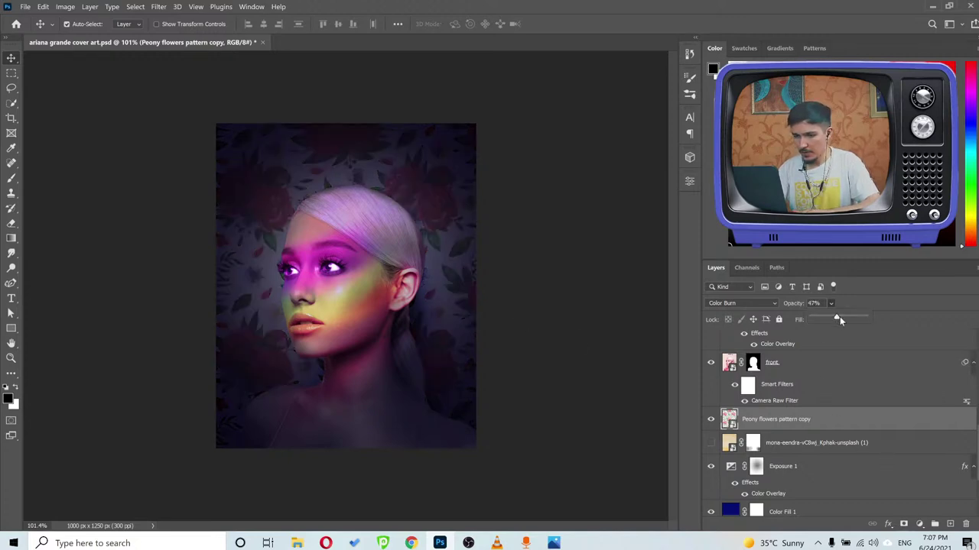
Set the Peony flowers pattern copy's blend mode to Divide and deselect the layer.
left_click(728, 303)
left_click(727, 302)
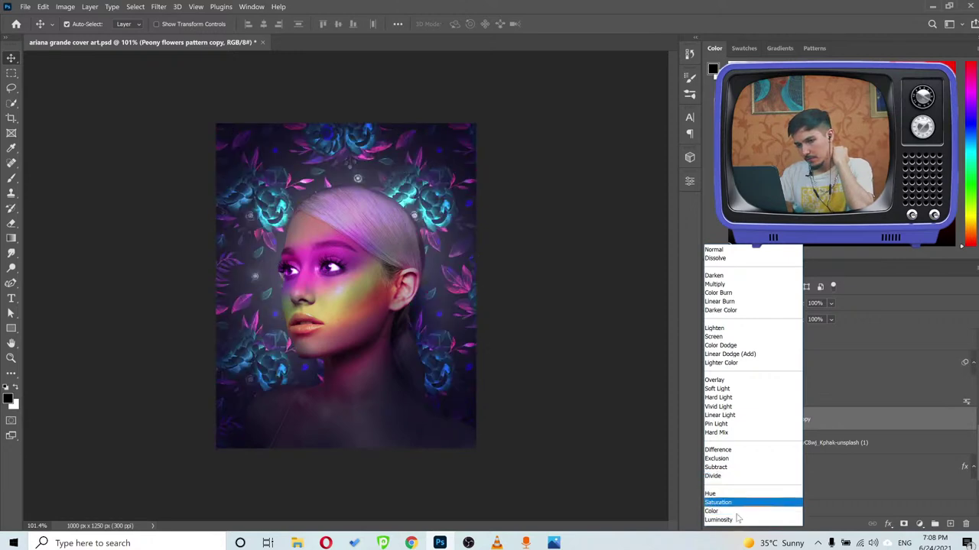
left_click(715, 475)
right_click(538, 274)
left_click(515, 221)
mouse_move(348, 233)
left_mouse_down()
mouse_move(351, 223)
mouse_move(336, 228)
left_mouse_up()
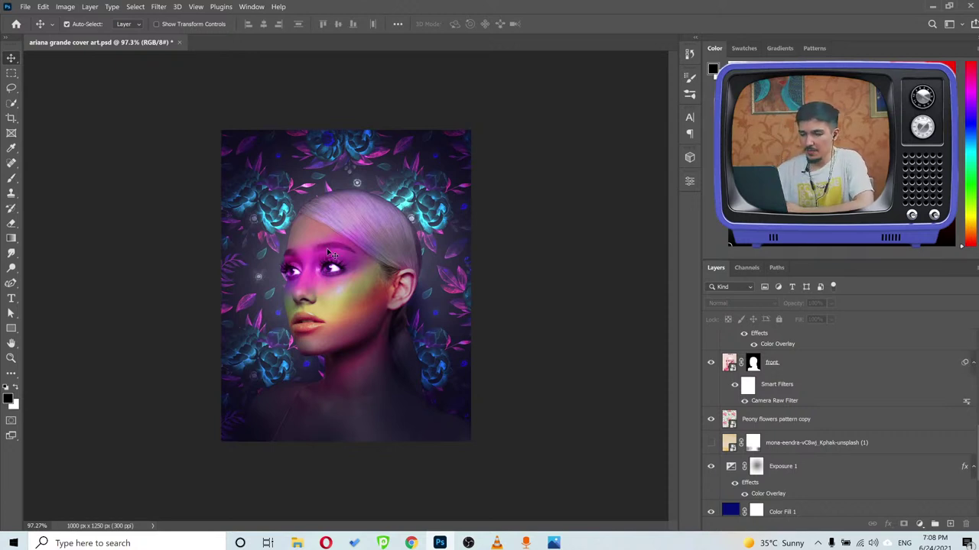
Collapse Group 1 and add the text SWEETENER above the Queen Crown layer, near the subject's shoulder.
scroll(742, 381, "down", 5)
left_click(724, 395)
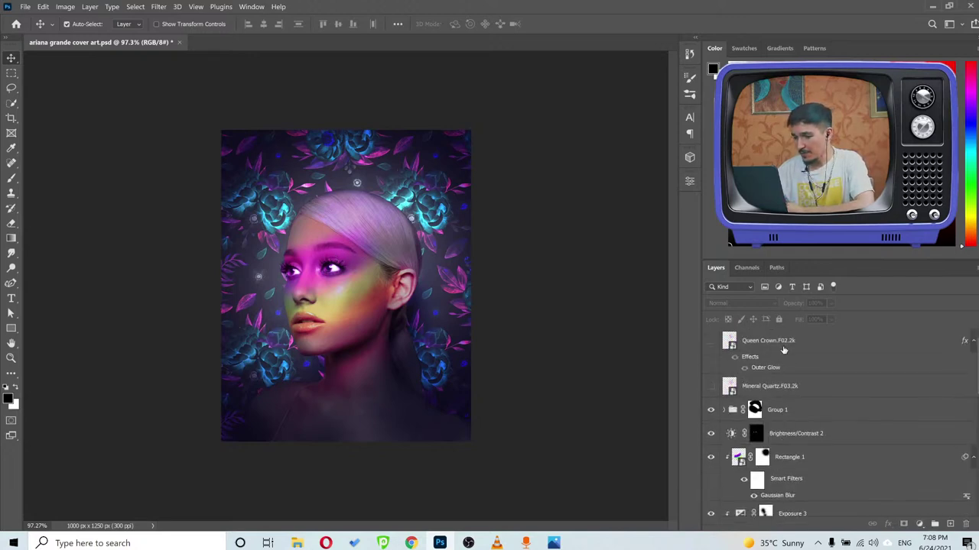
left_click(783, 349)
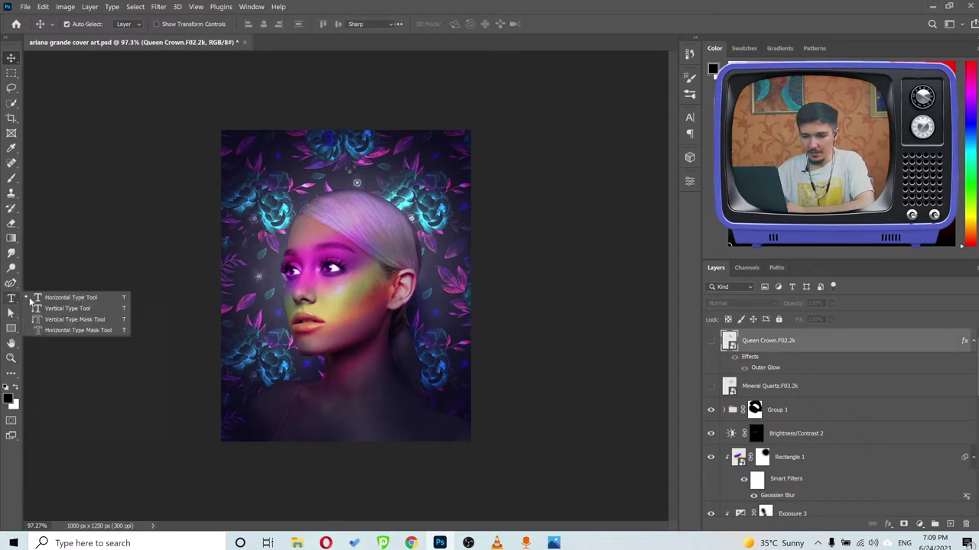
left_click(12, 300)
left_click(281, 377)
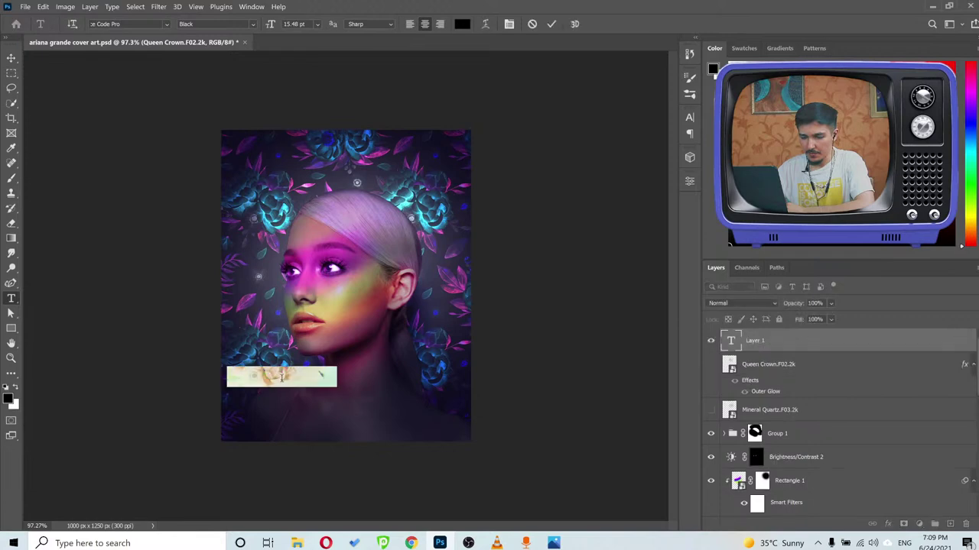
type("SWEETENE")
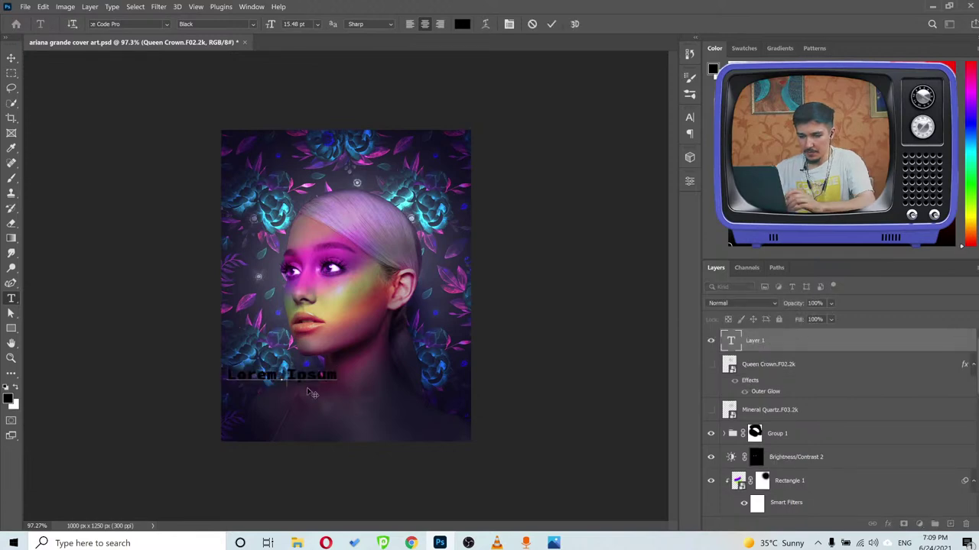
type("R")
left_click(551, 25)
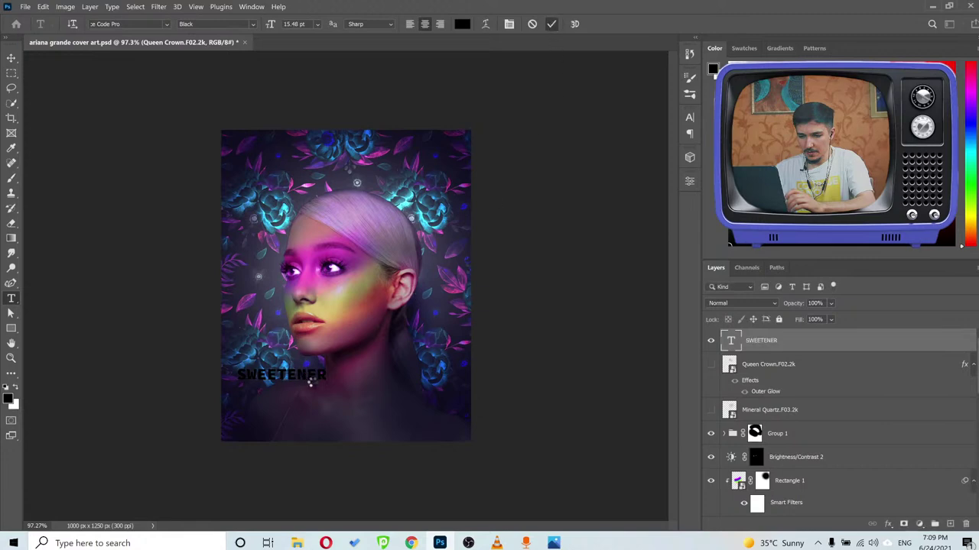
key("v")
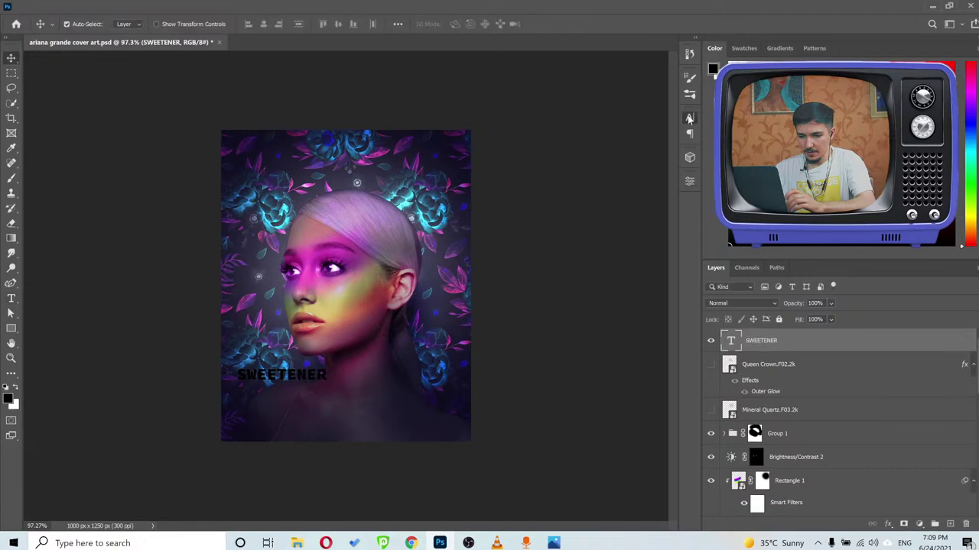
Check the reference cover, set the SWEETENER text color to ffffff, and move the title to the center of the chest.
left_click(689, 117)
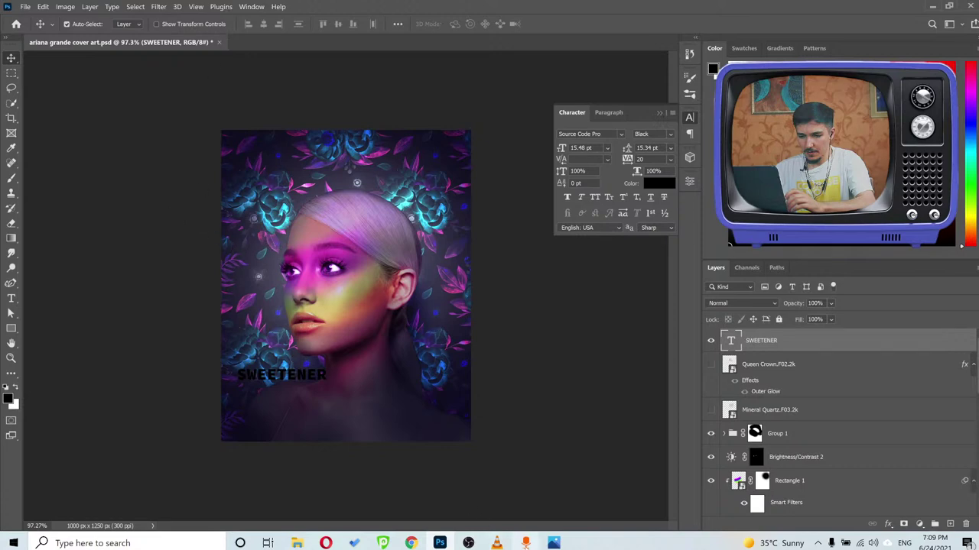
left_click(554, 543)
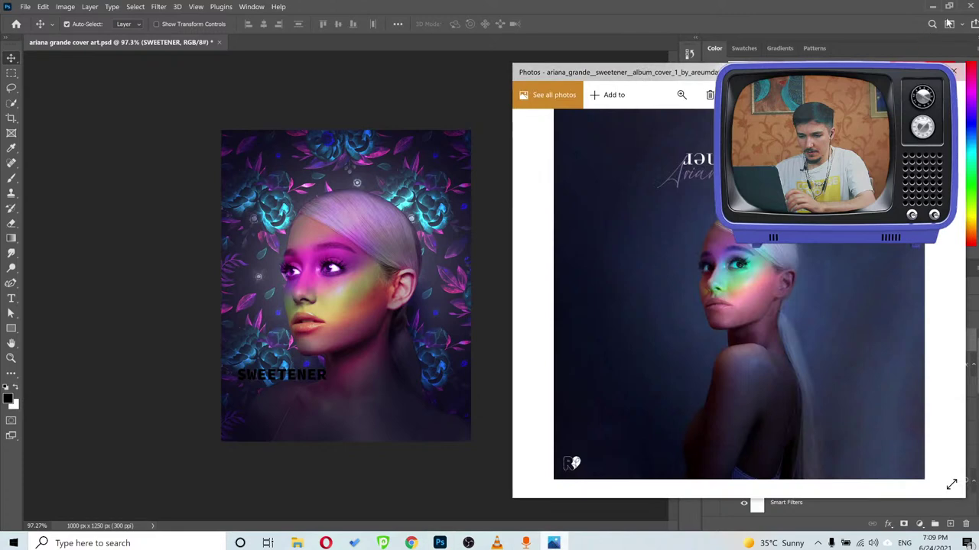
left_click(953, 71)
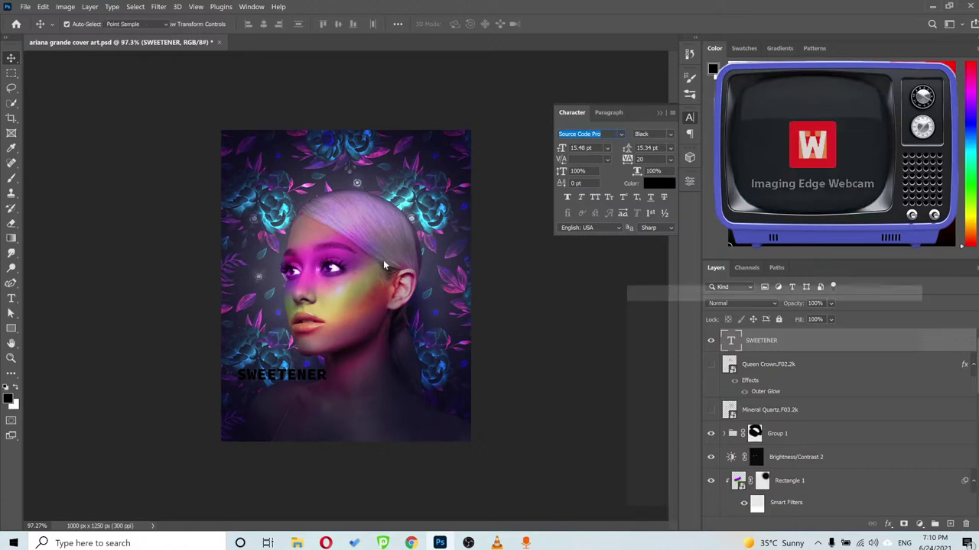
type("282828")
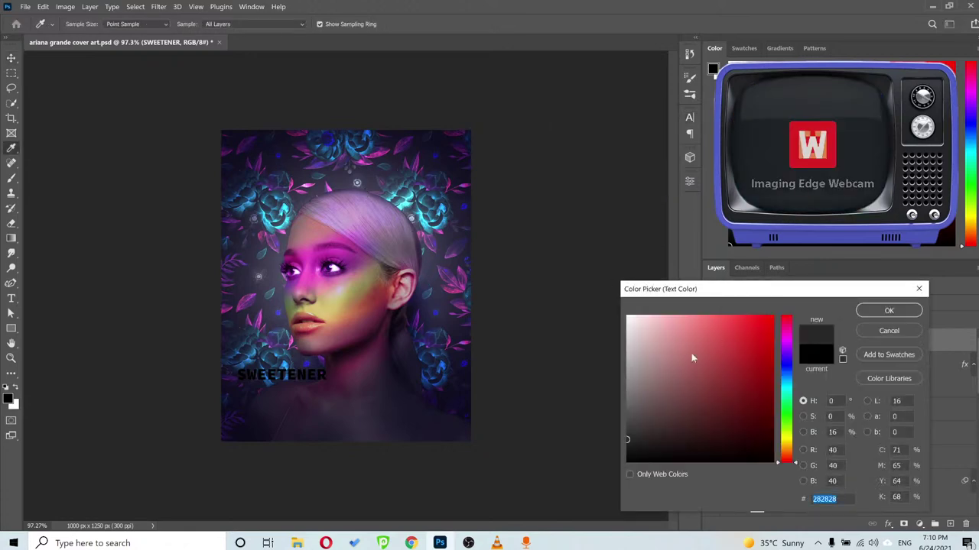
type("dfe2f0")
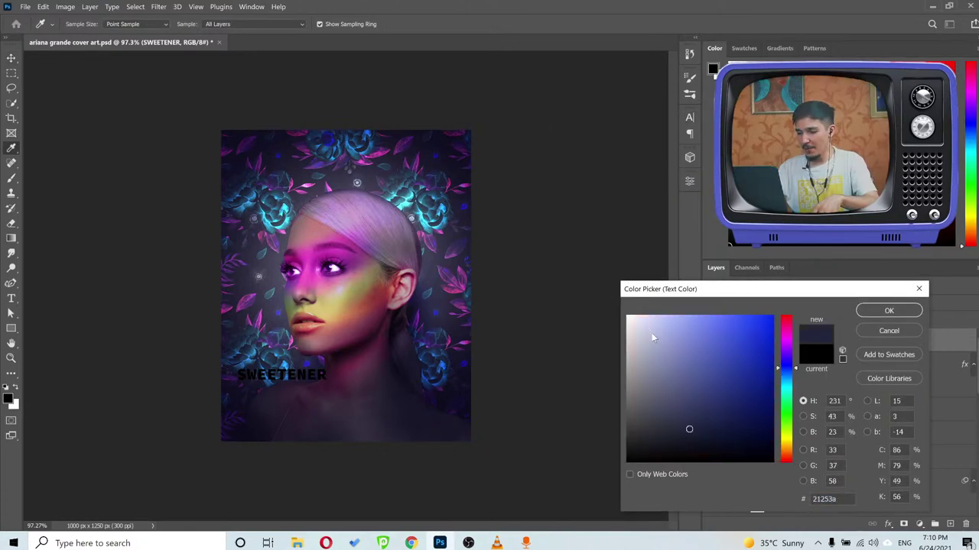
type("ffffff")
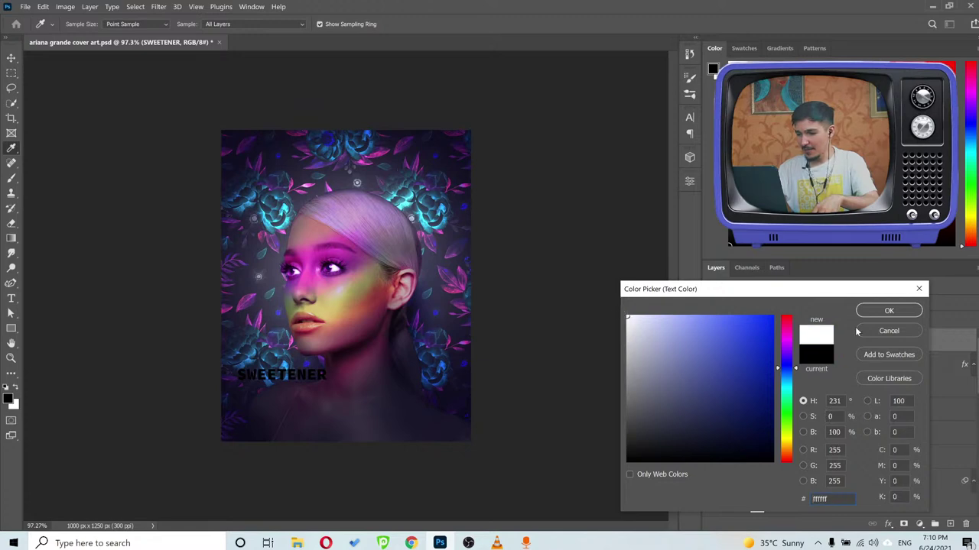
left_click(873, 310)
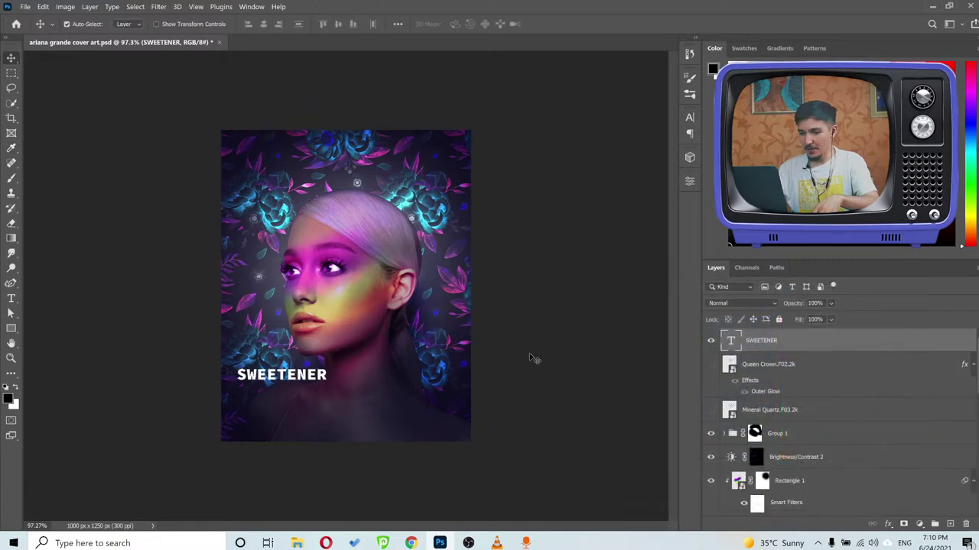
left_click_drag(307, 379, 370, 407)
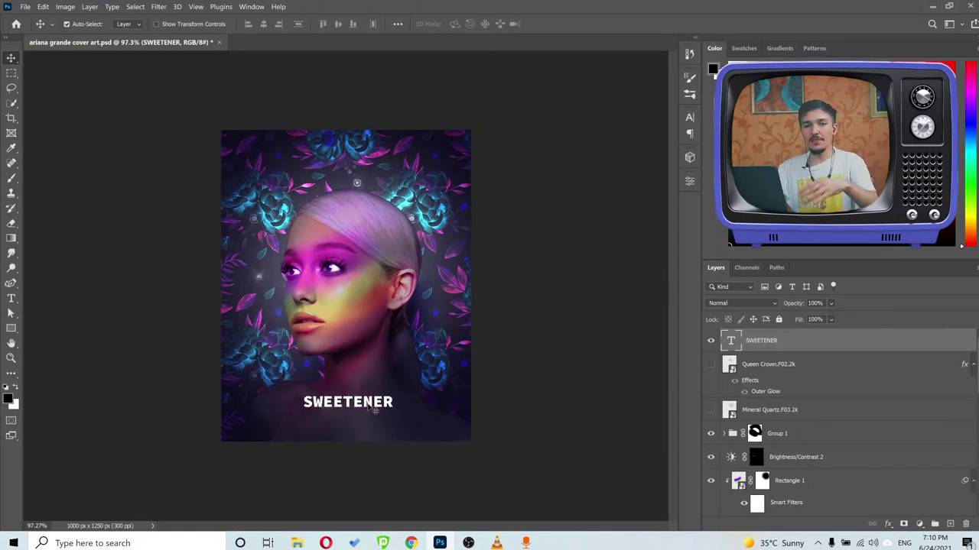
Enlarge the SWEETENER title on the chest proportionally to about 169%.
key("ctrl+t")
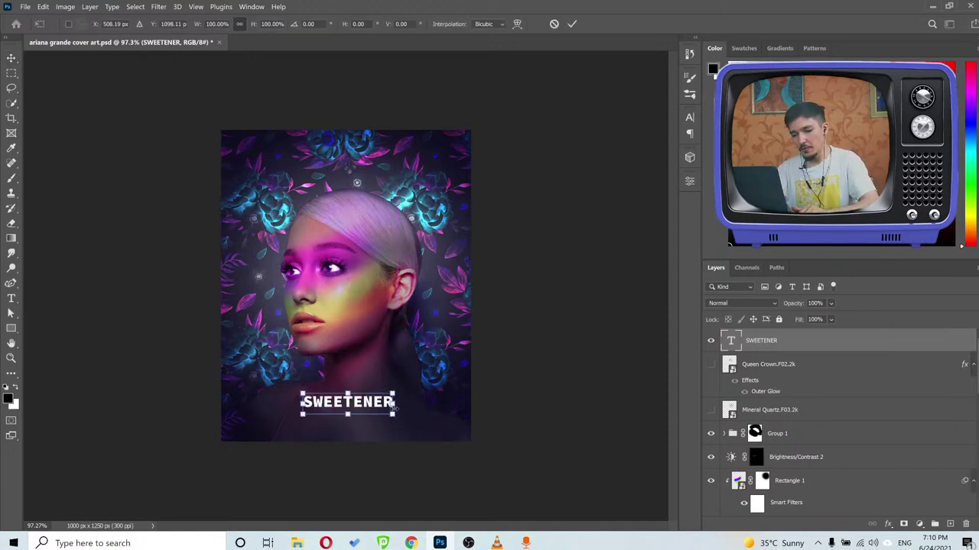
left_click_drag(395, 404, 425, 404)
left_click(573, 23)
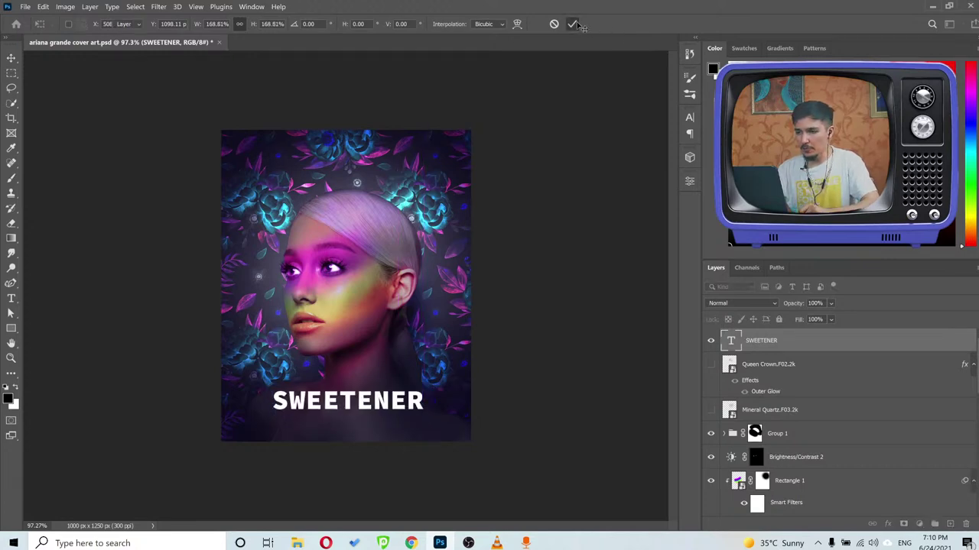
Preview the installed fonts on the SWEETENER title, going through the font list as far as Viva La Fiesta - Dos.
left_click(689, 118)
left_click(621, 134)
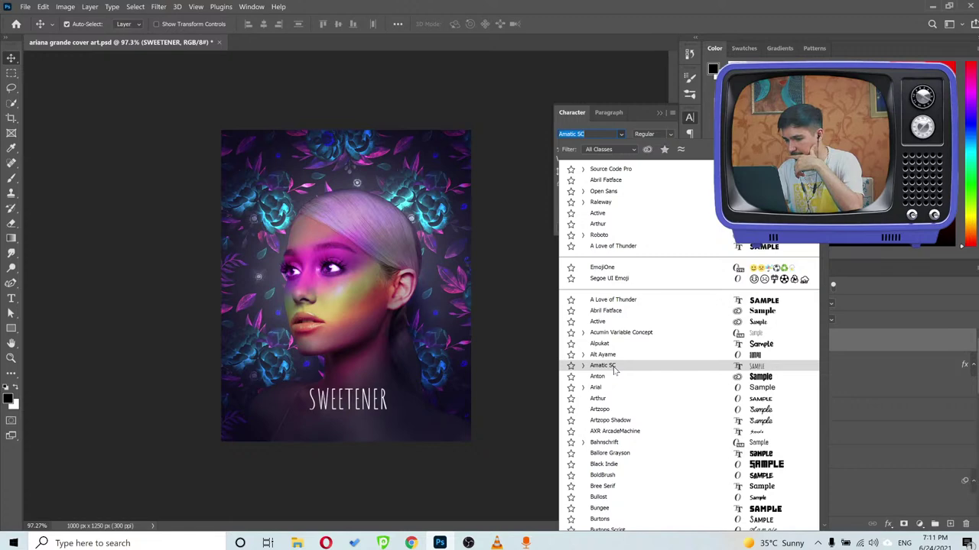
scroll(708, 394, "down", 1)
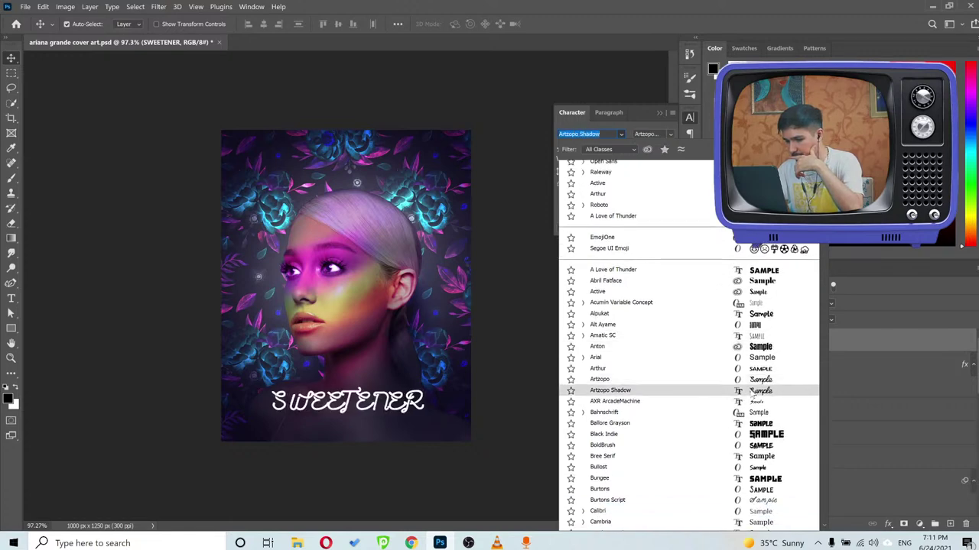
scroll(751, 393, "down", 1)
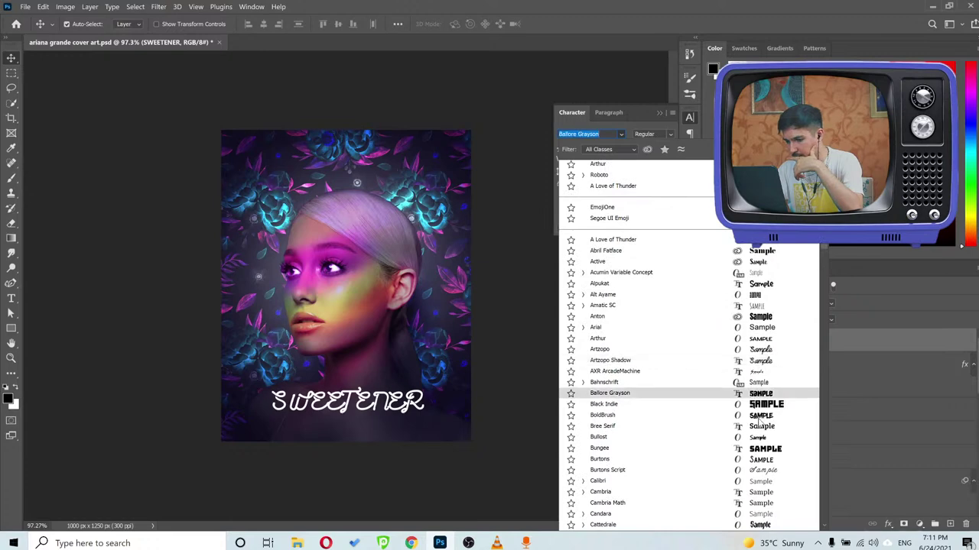
scroll(760, 421, "down", 3)
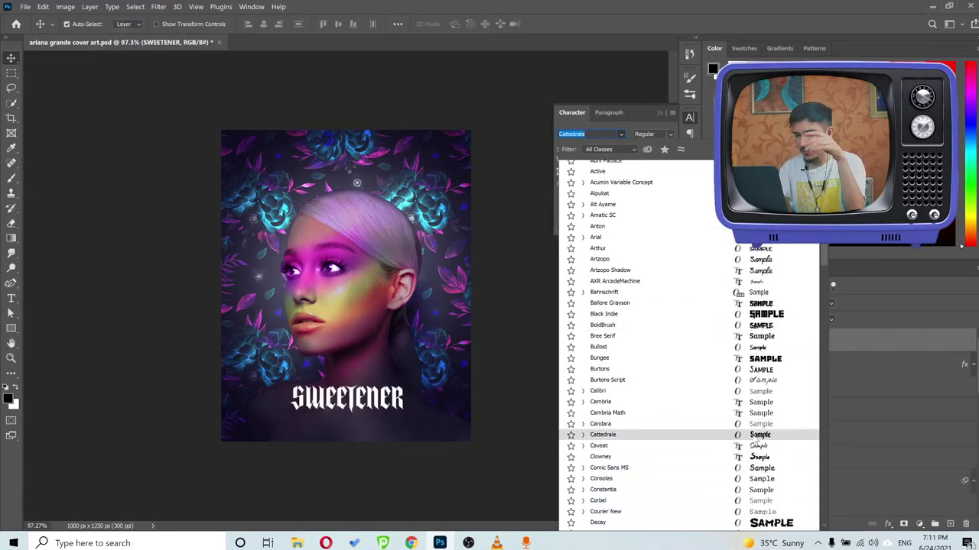
scroll(754, 442, "down", 2)
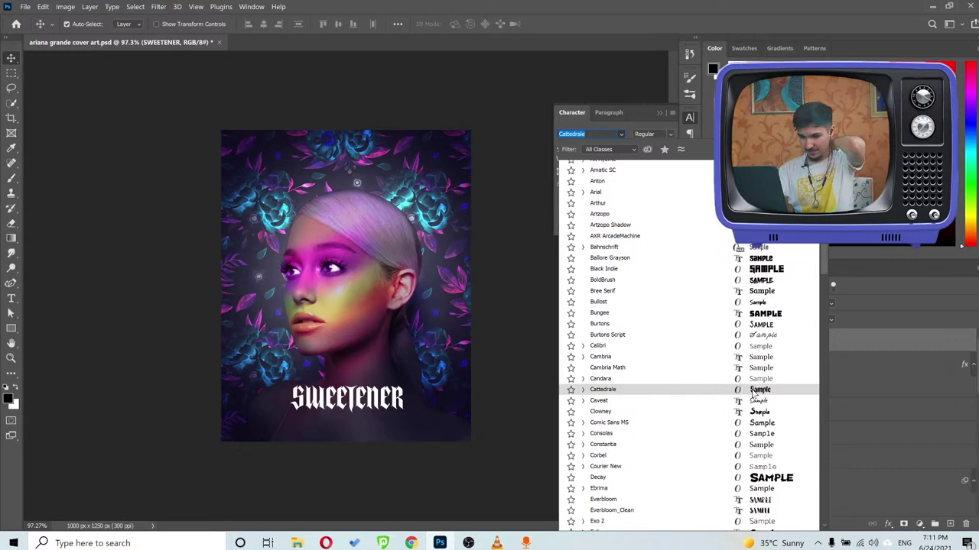
scroll(754, 392, "down", 5)
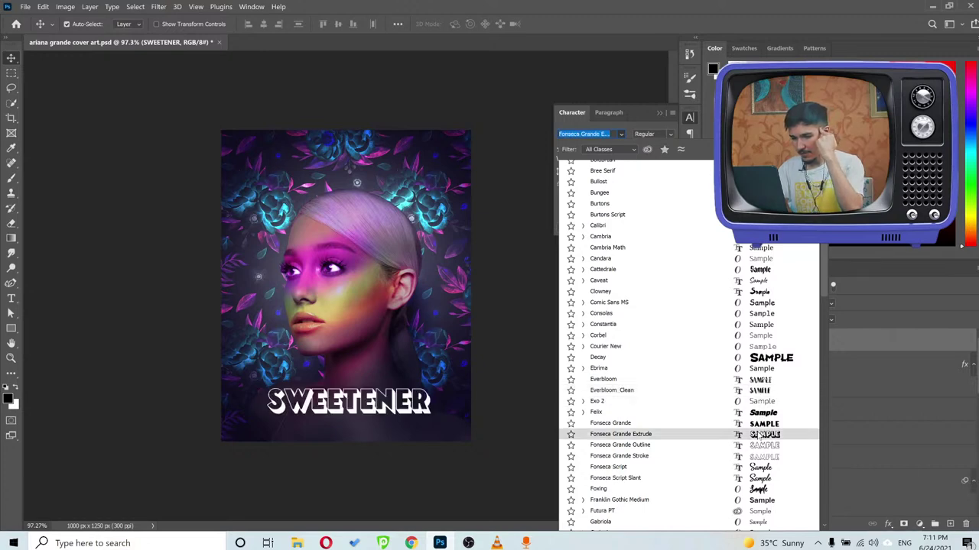
scroll(758, 434, "down", 5)
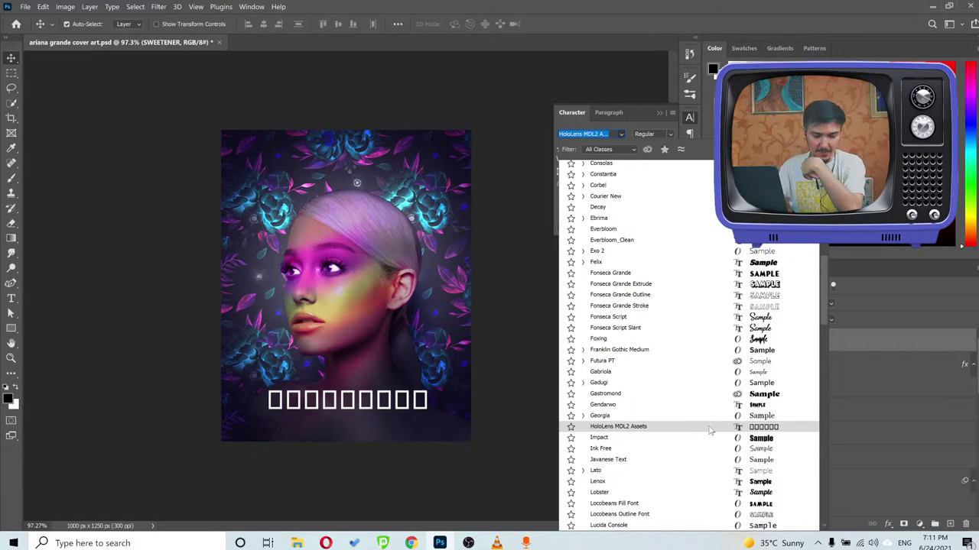
scroll(707, 448, "down", 3)
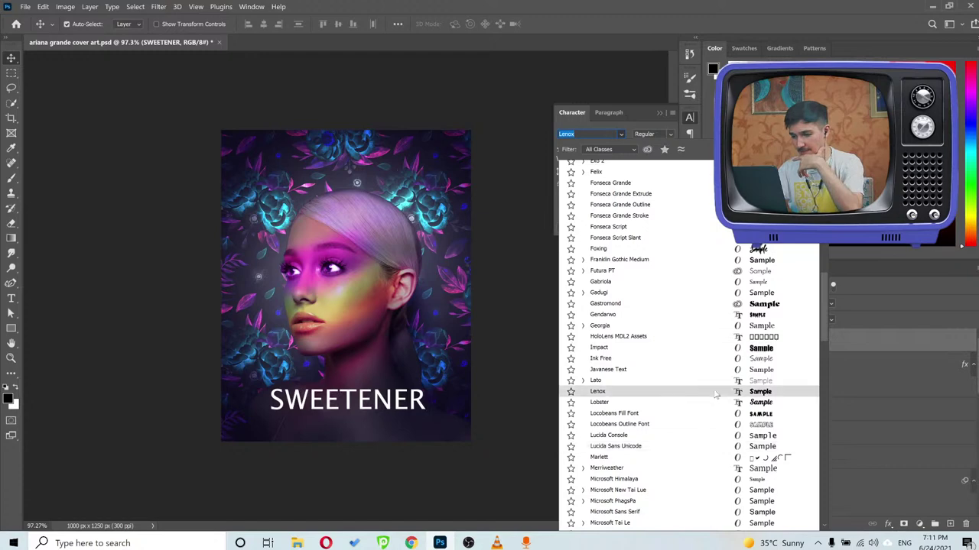
scroll(710, 416, "down", 2)
scroll(710, 415, "down", 6)
scroll(755, 330, "down", 2)
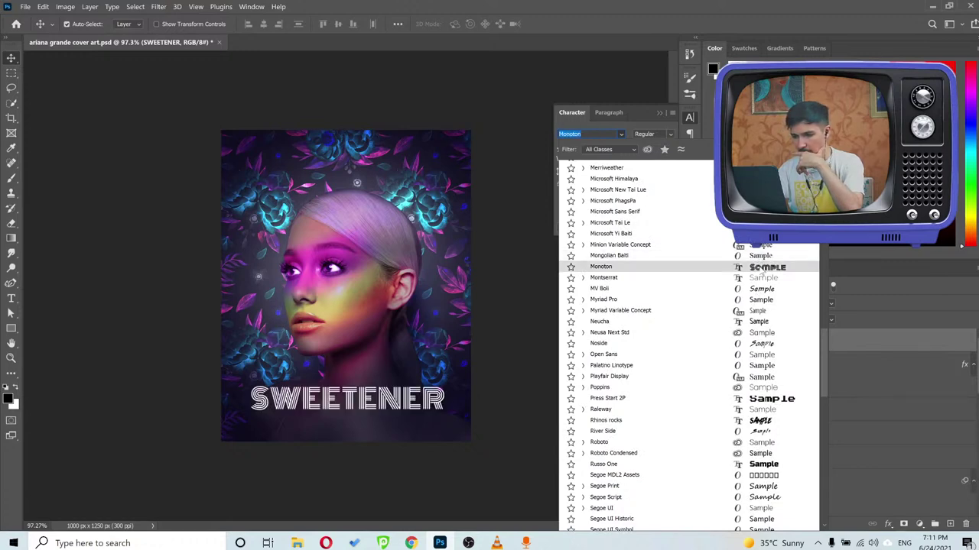
left_click_drag(823, 379, 822, 399)
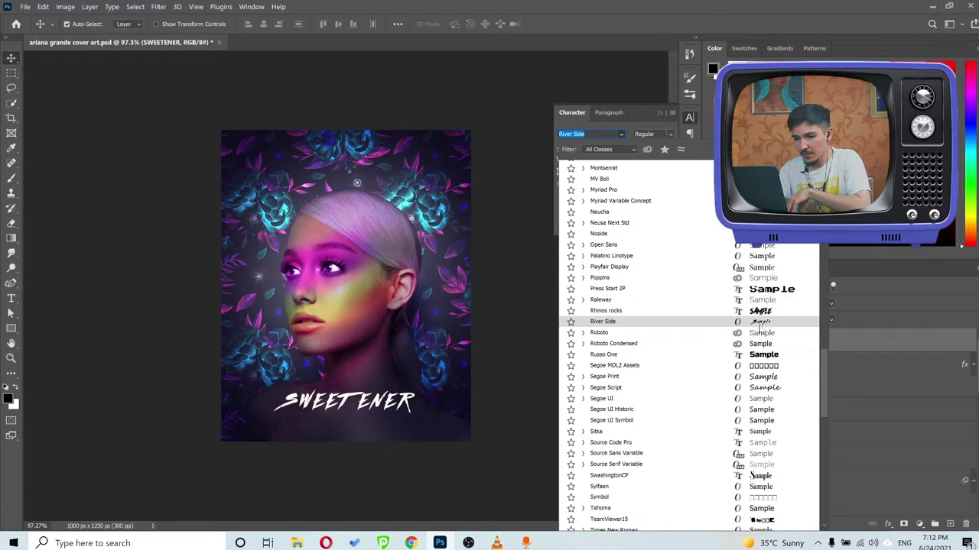
left_click_drag(821, 367, 825, 417)
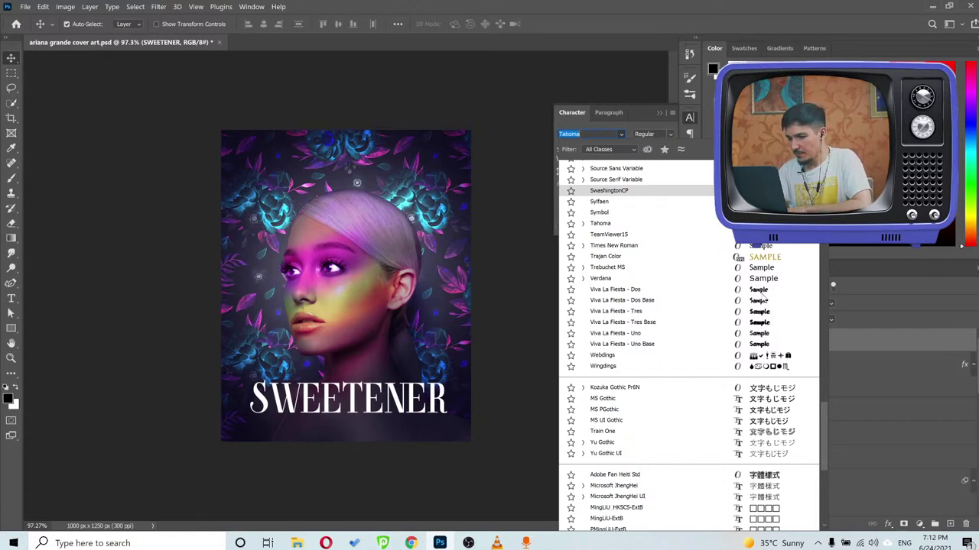
key("Down")
key("Down")
key("Down")
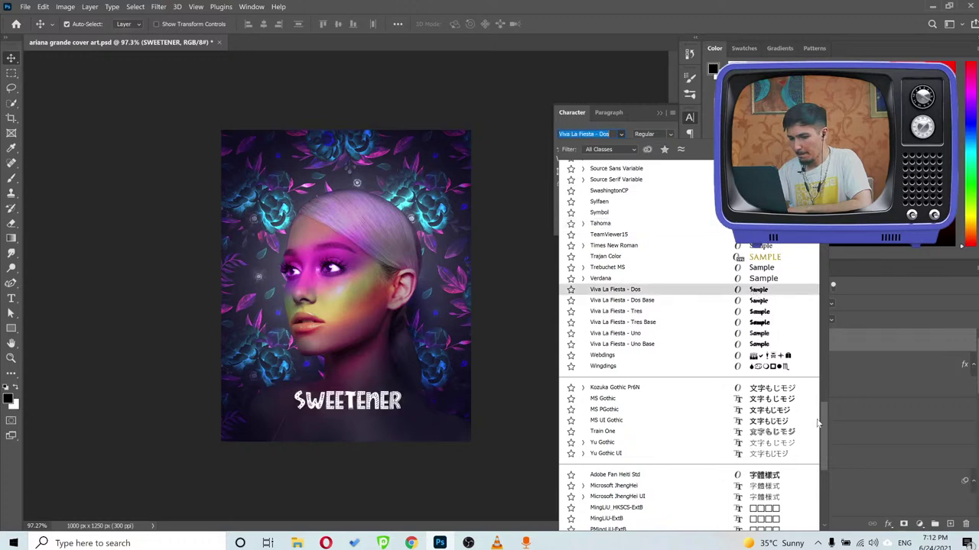
Return to the recently used fonts and set the SWEETENER title's font to Arthur.
left_click_drag(823, 428, 824, 164)
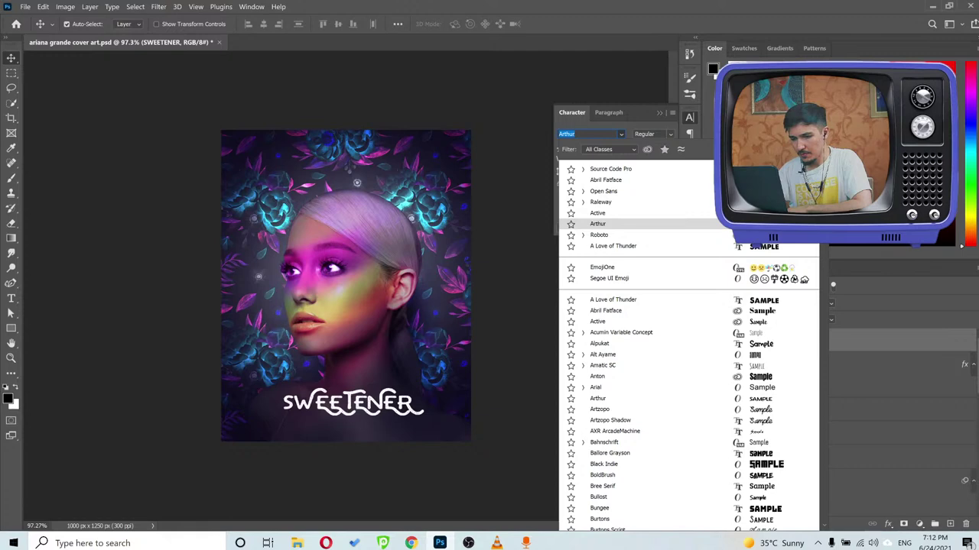
left_click(811, 224)
left_click(661, 115)
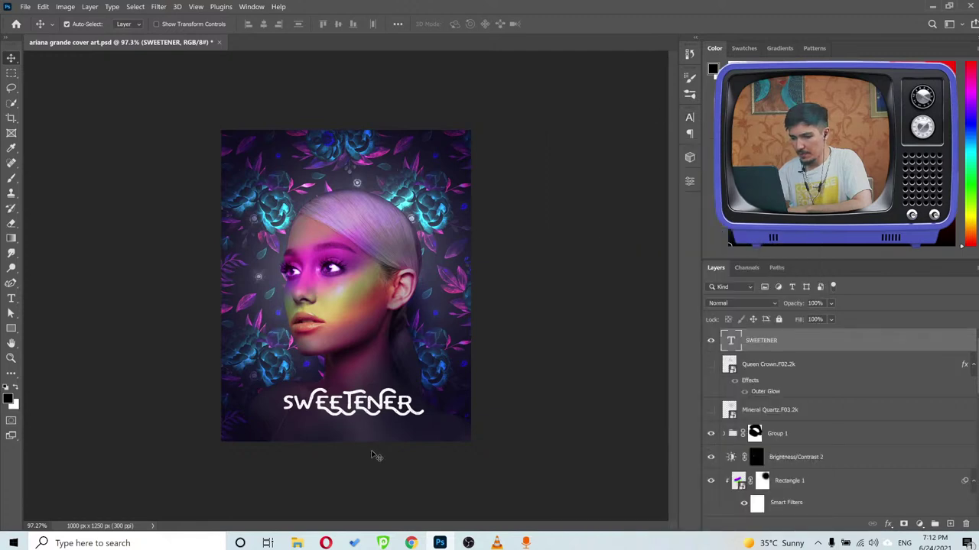
Reposition the SWEETENER title on the chest, checking its distances to the canvas edges.
left_click_drag(383, 409, 374, 400)
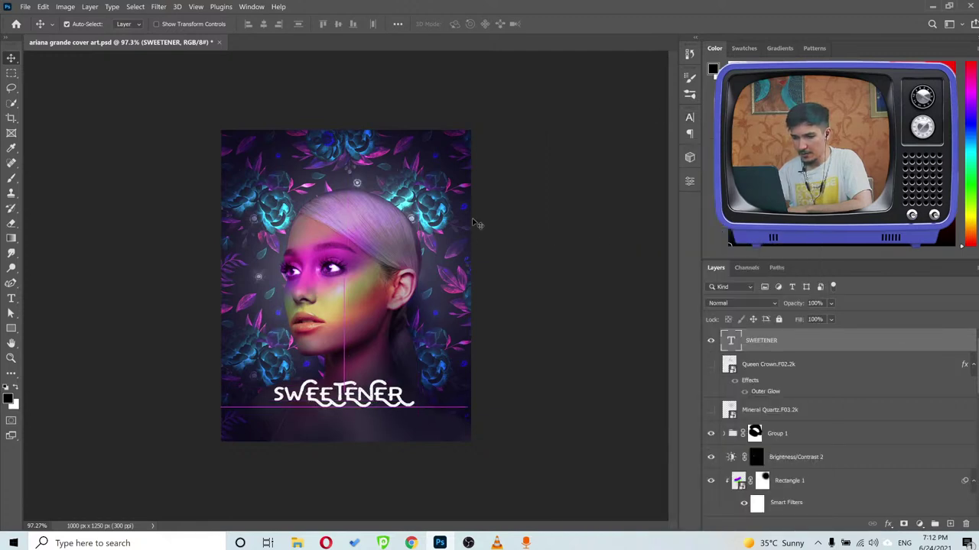
key("ctrl")
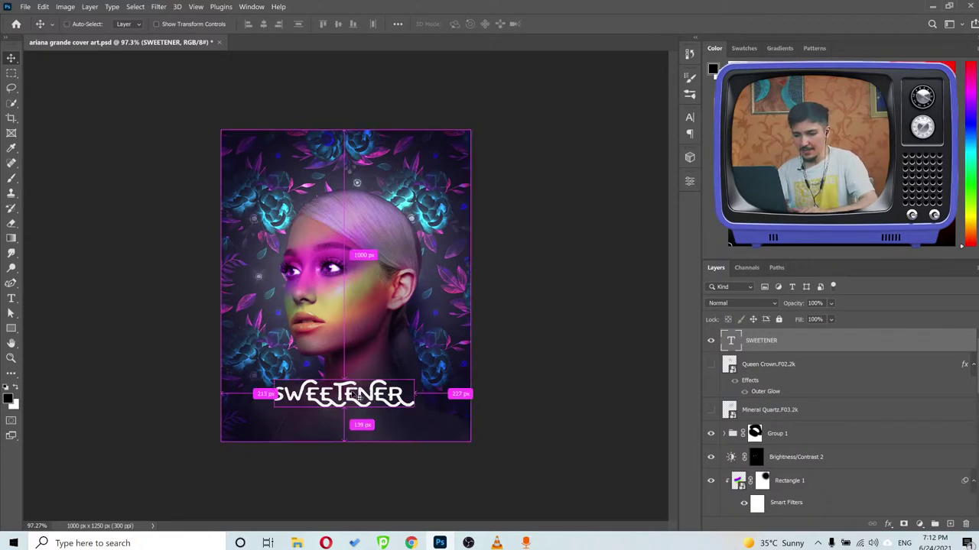
mouse_move(378, 398)
left_mouse_down()
mouse_move(381, 157)
mouse_move(381, 405)
left_mouse_up()
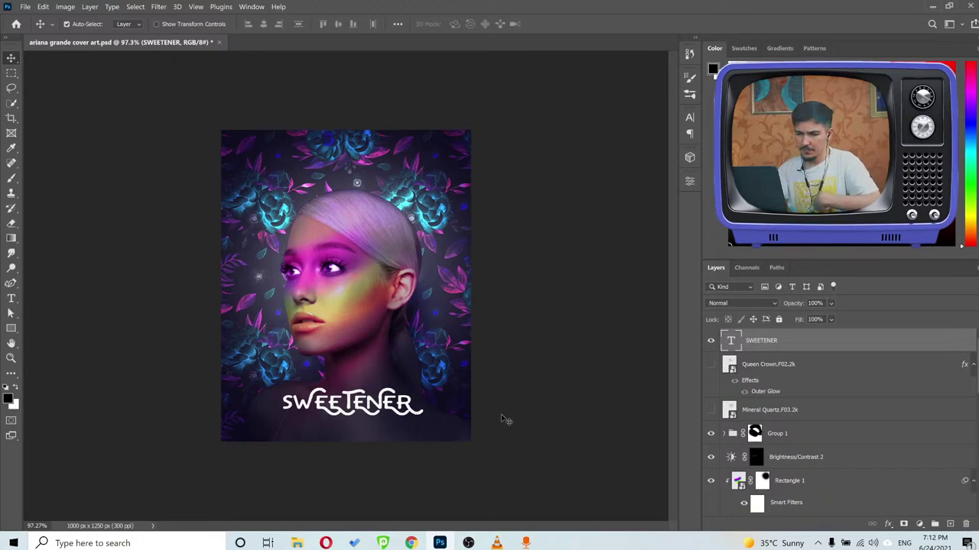
Hide the SWEETENER text layer and save the document.
scroll(734, 428, "down", 10)
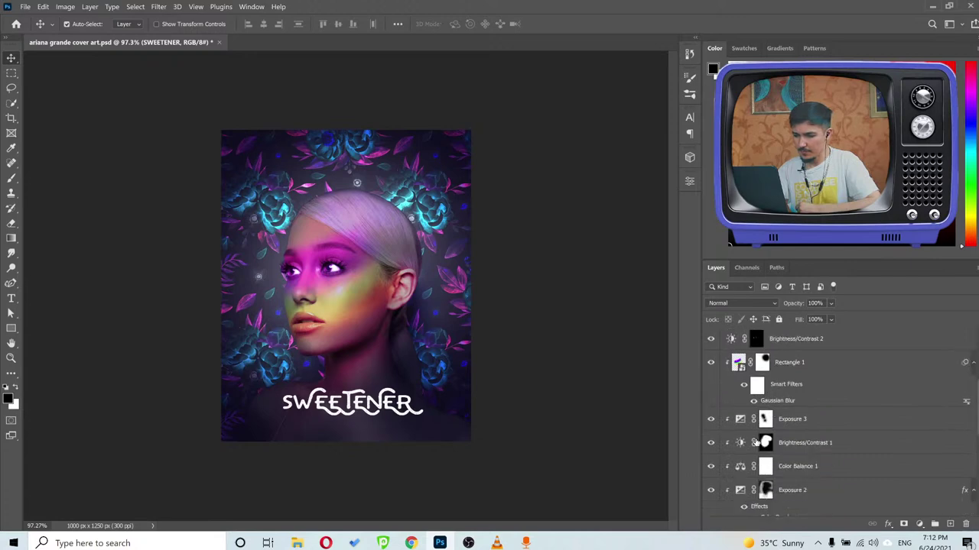
scroll(742, 413, "up", 10)
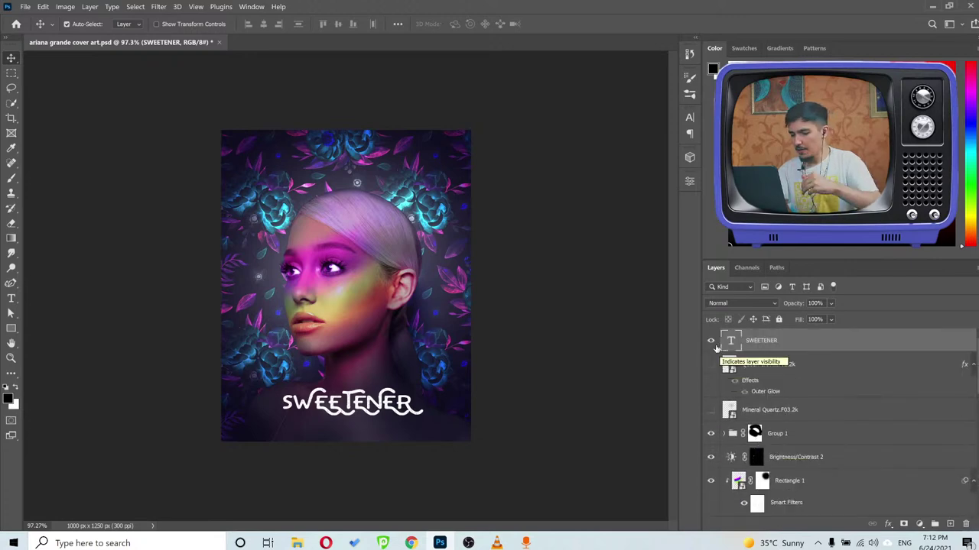
left_click(711, 342)
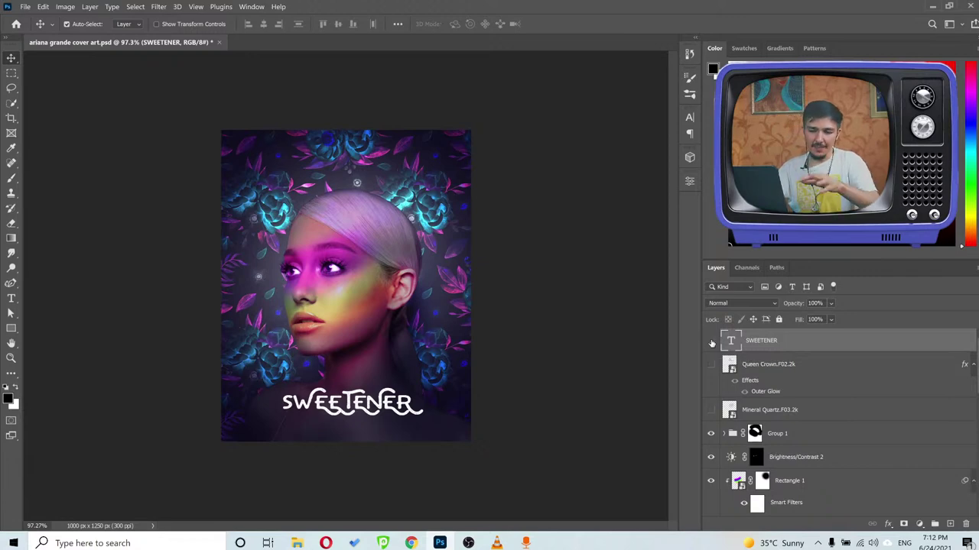
key("ctrl+s")
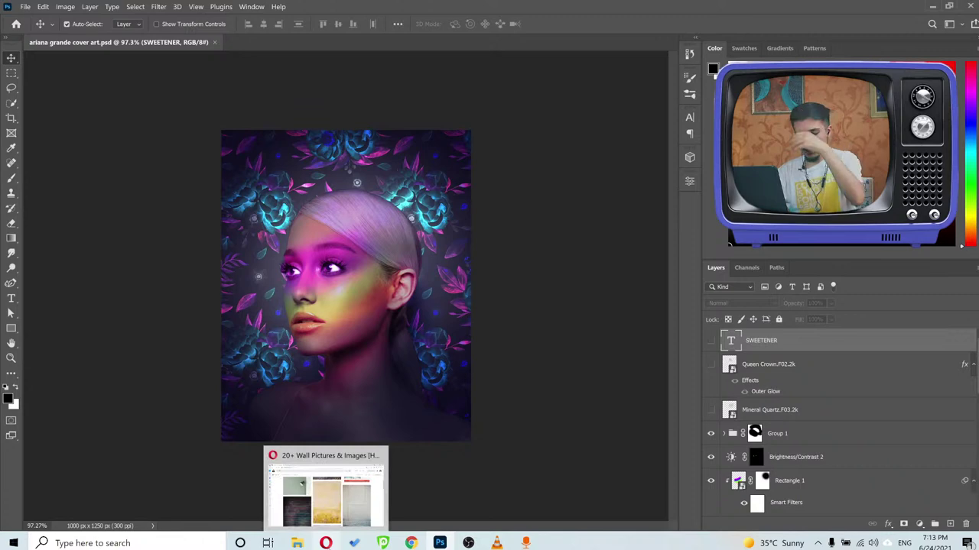
Switch to the Opera browser, open the learnfromfred.com all-classes page in a new tab, and close the wall photos tab.
left_click(326, 543)
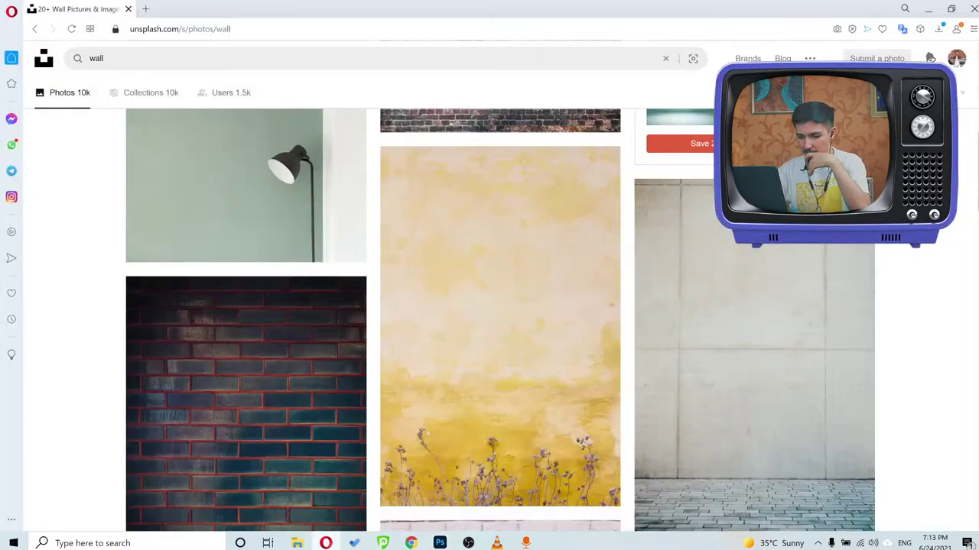
left_click(145, 9)
type("lea")
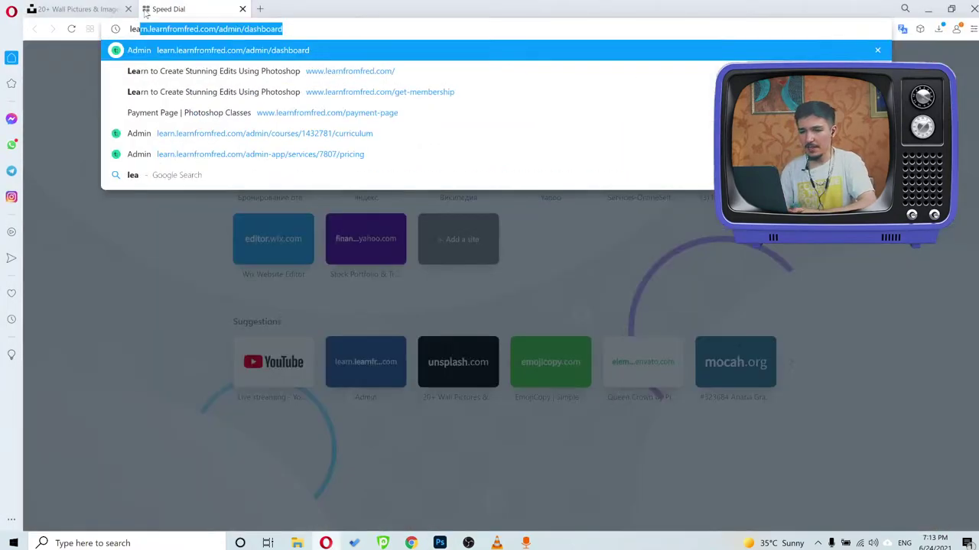
key("Down")
key("Return")
left_click(129, 9)
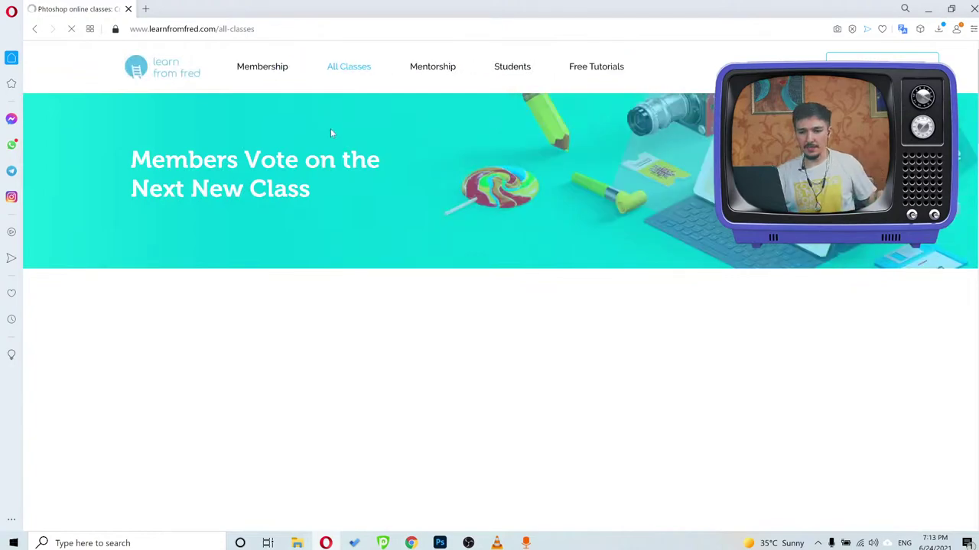
Find the Create Beautiful Patterns in Photoshop class on page 3 of the class list and open its details page.
scroll(364, 180, "down", 12)
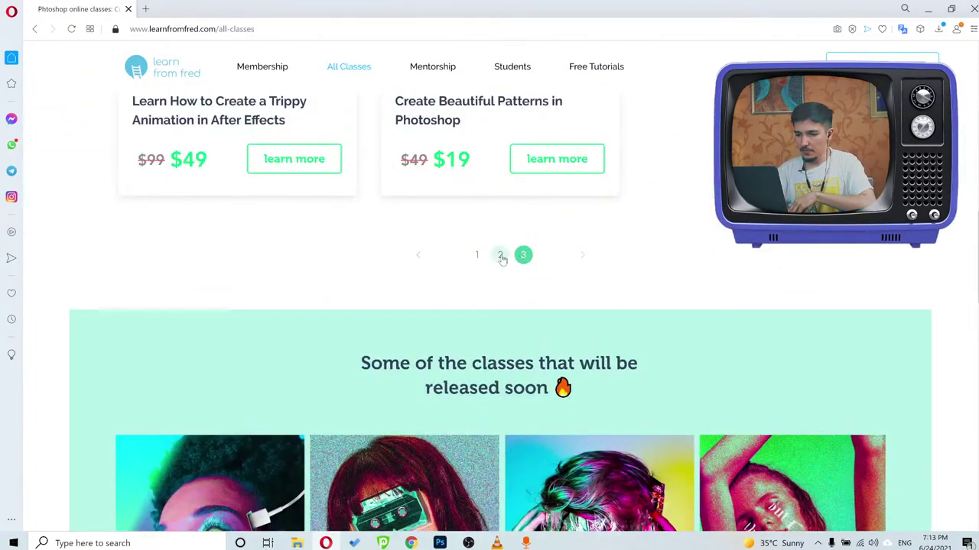
scroll(490, 220, "down", 1)
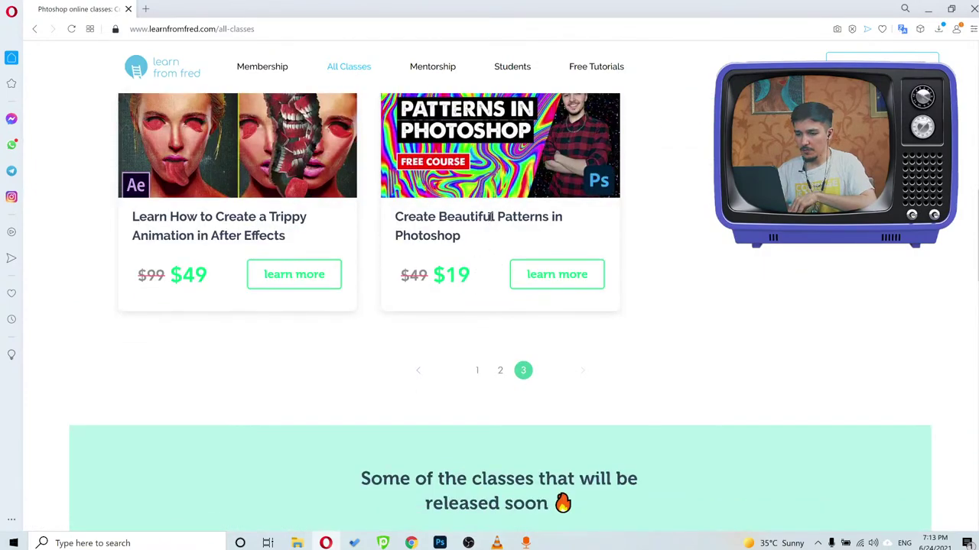
left_click(547, 273)
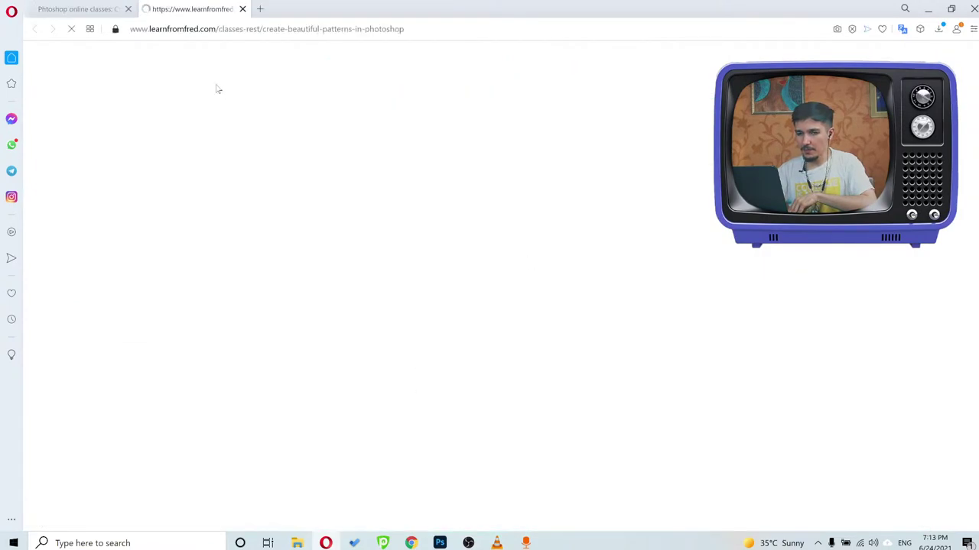
Examine the pattern course description and browse the example artworks in its class gallery.
scroll(269, 106, "down", 7)
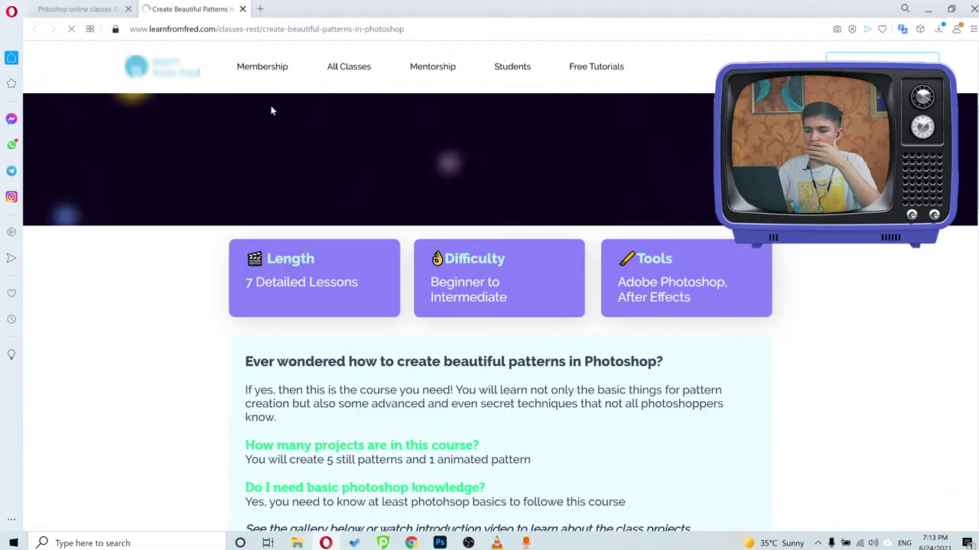
scroll(270, 108, "down", 1)
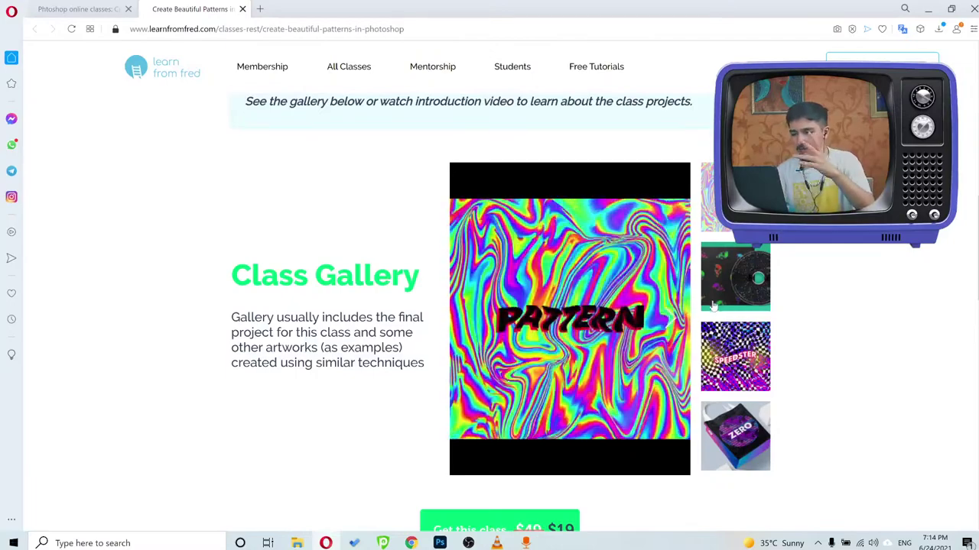
left_click(734, 276)
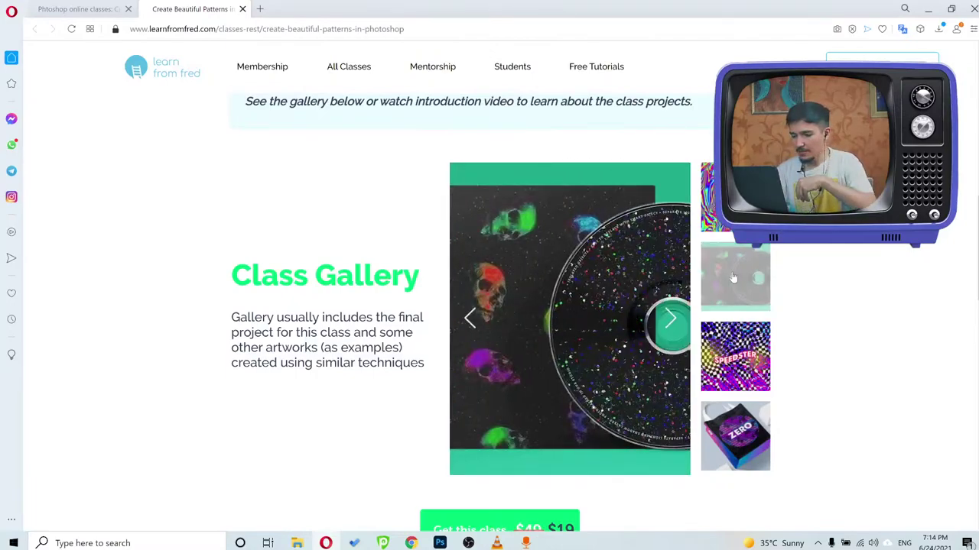
left_click(714, 344)
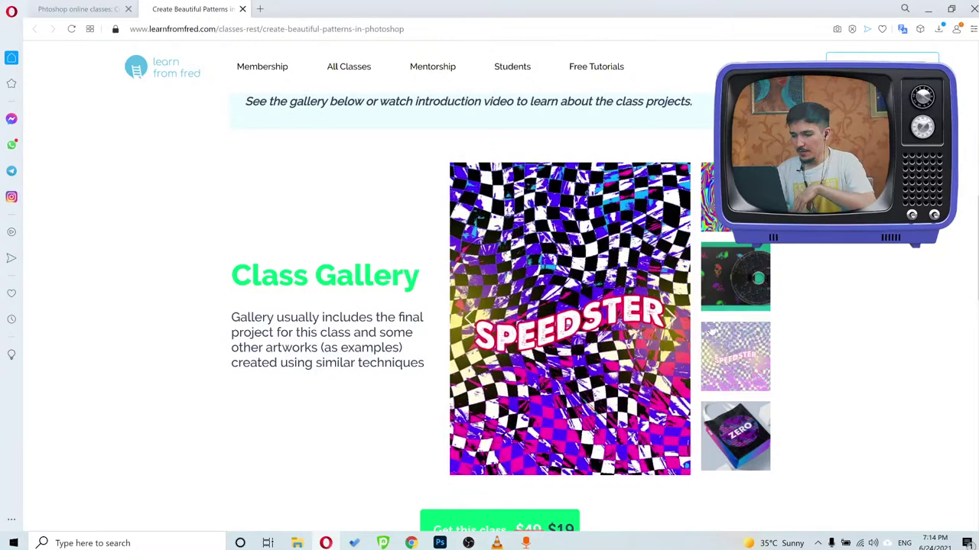
left_click(749, 434)
left_click(670, 321)
left_click(672, 322)
left_click(673, 322)
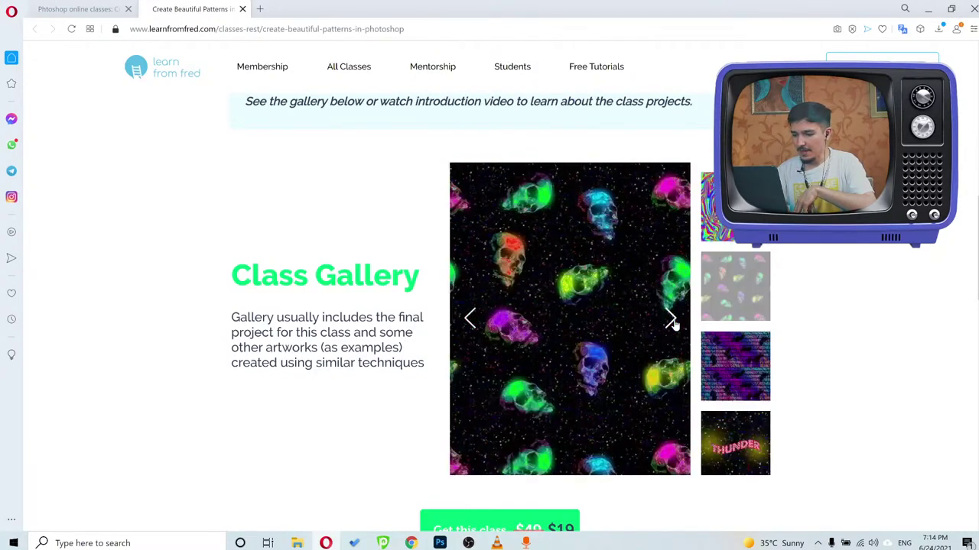
Look through the rest of the course page, including the teacher and support sections and the class and membership offers.
scroll(734, 398, "down", 2)
scroll(765, 393, "up", 4)
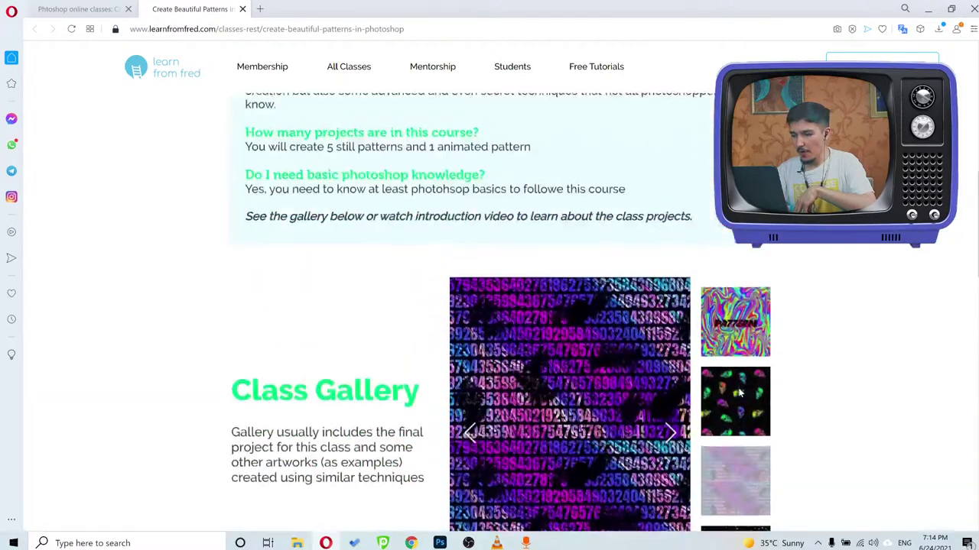
scroll(773, 386, "down", 1)
scroll(783, 376, "down", 8)
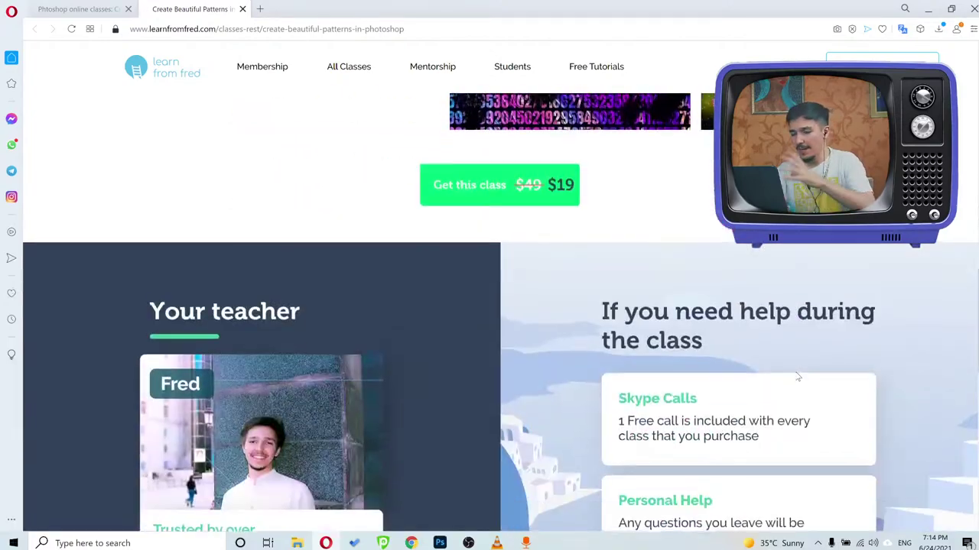
scroll(512, 307, "up", 5)
left_click(512, 308)
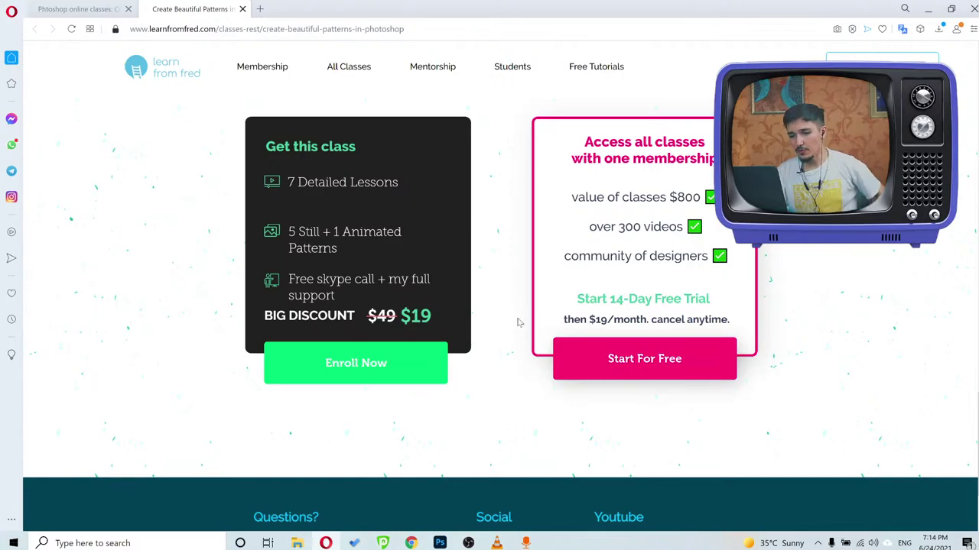
scroll(518, 322, "up", 7)
scroll(520, 323, "down", 8)
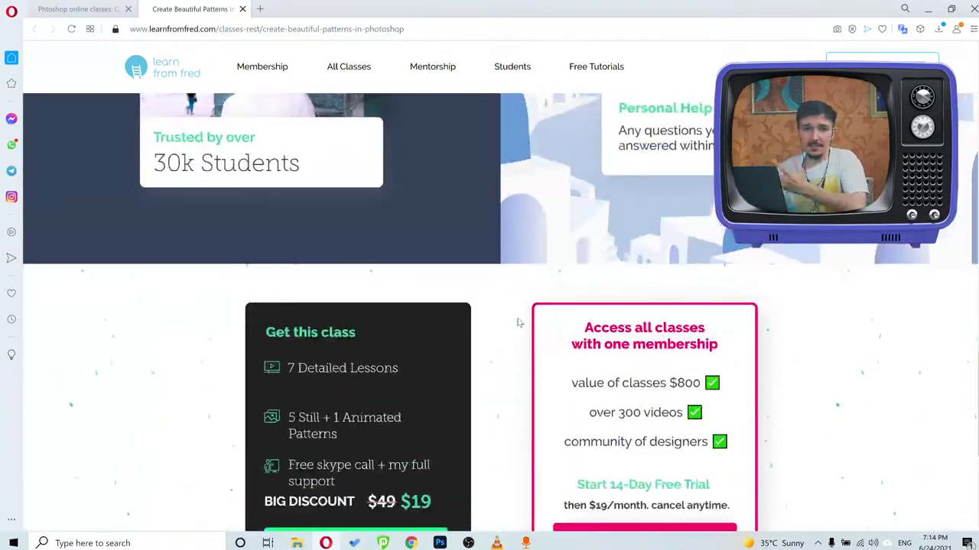